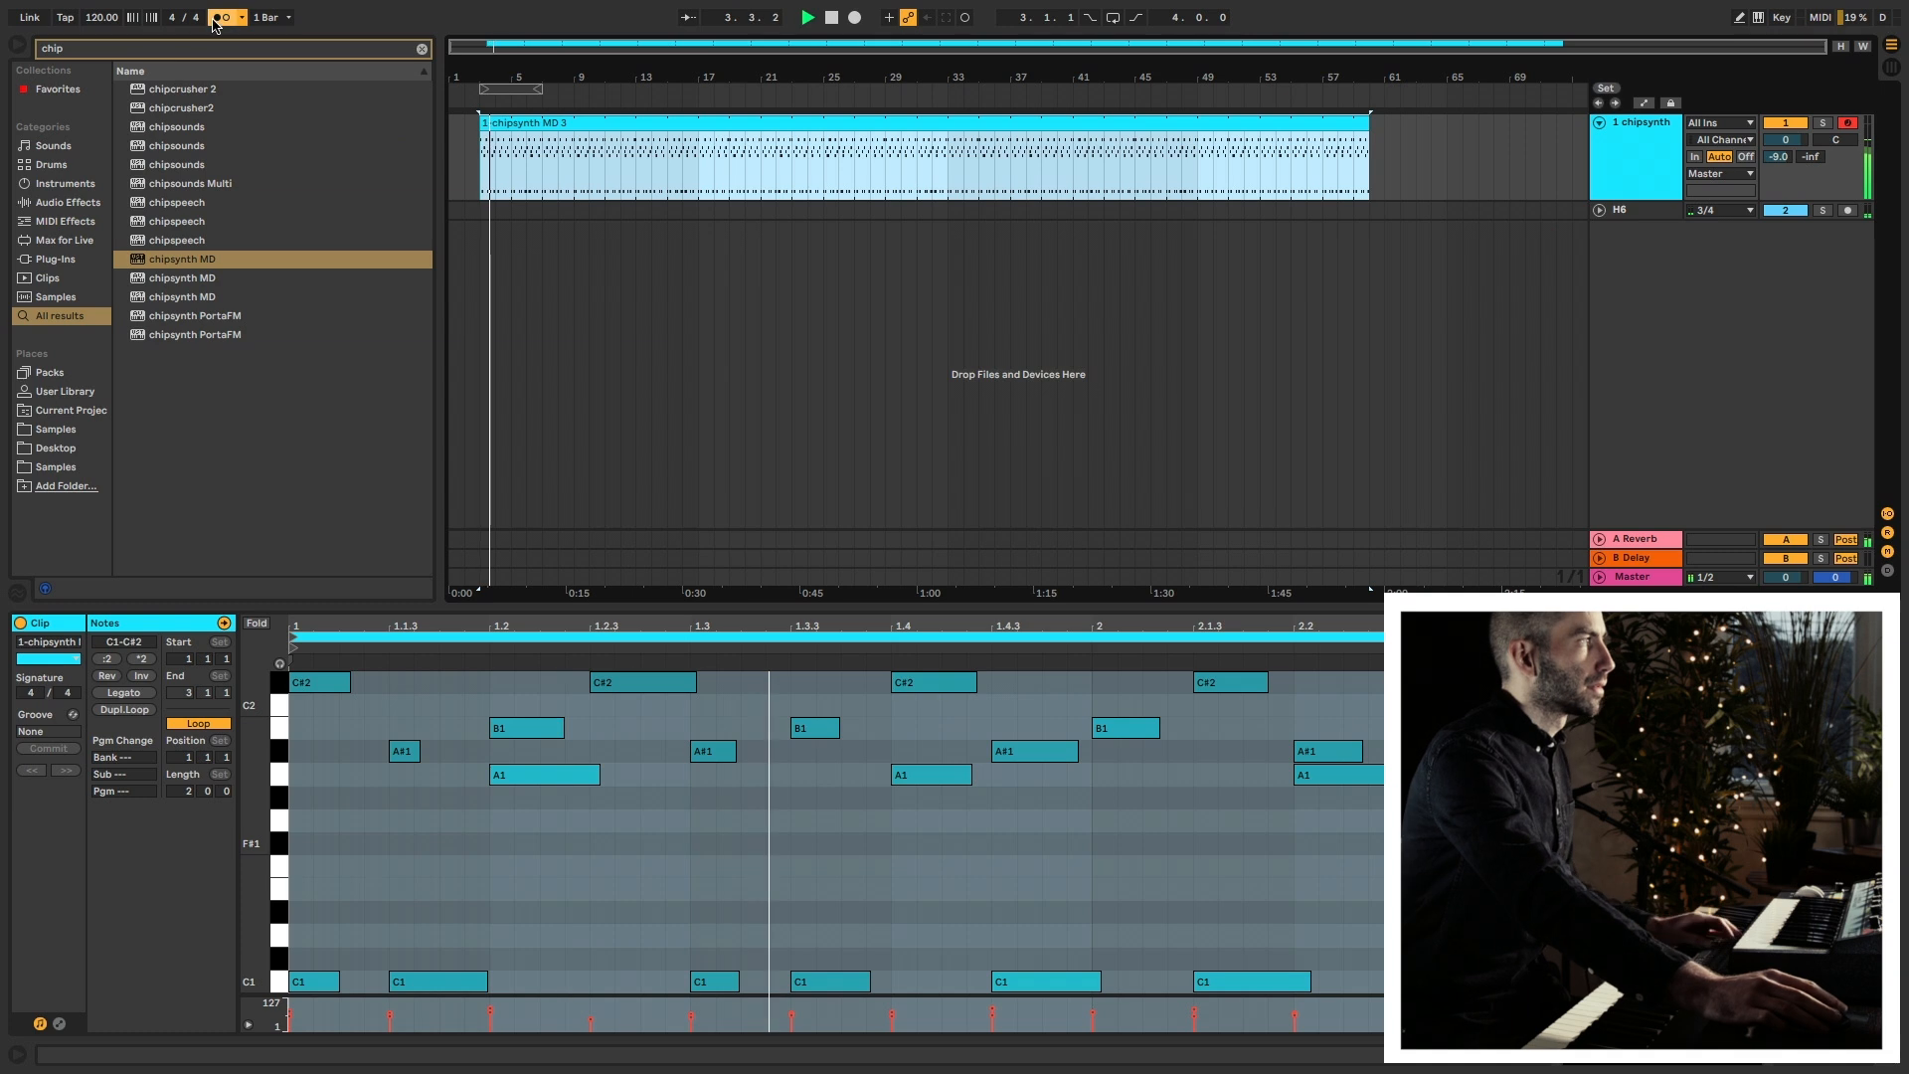
Duplicate the first chipsynth track with its clip, delete the original track's clip and place its insert marker at 3.1.1.
{"action": "left_click", "coordinate": [1642, 190]}
{"action": "key", "text": "ctrl+d"}
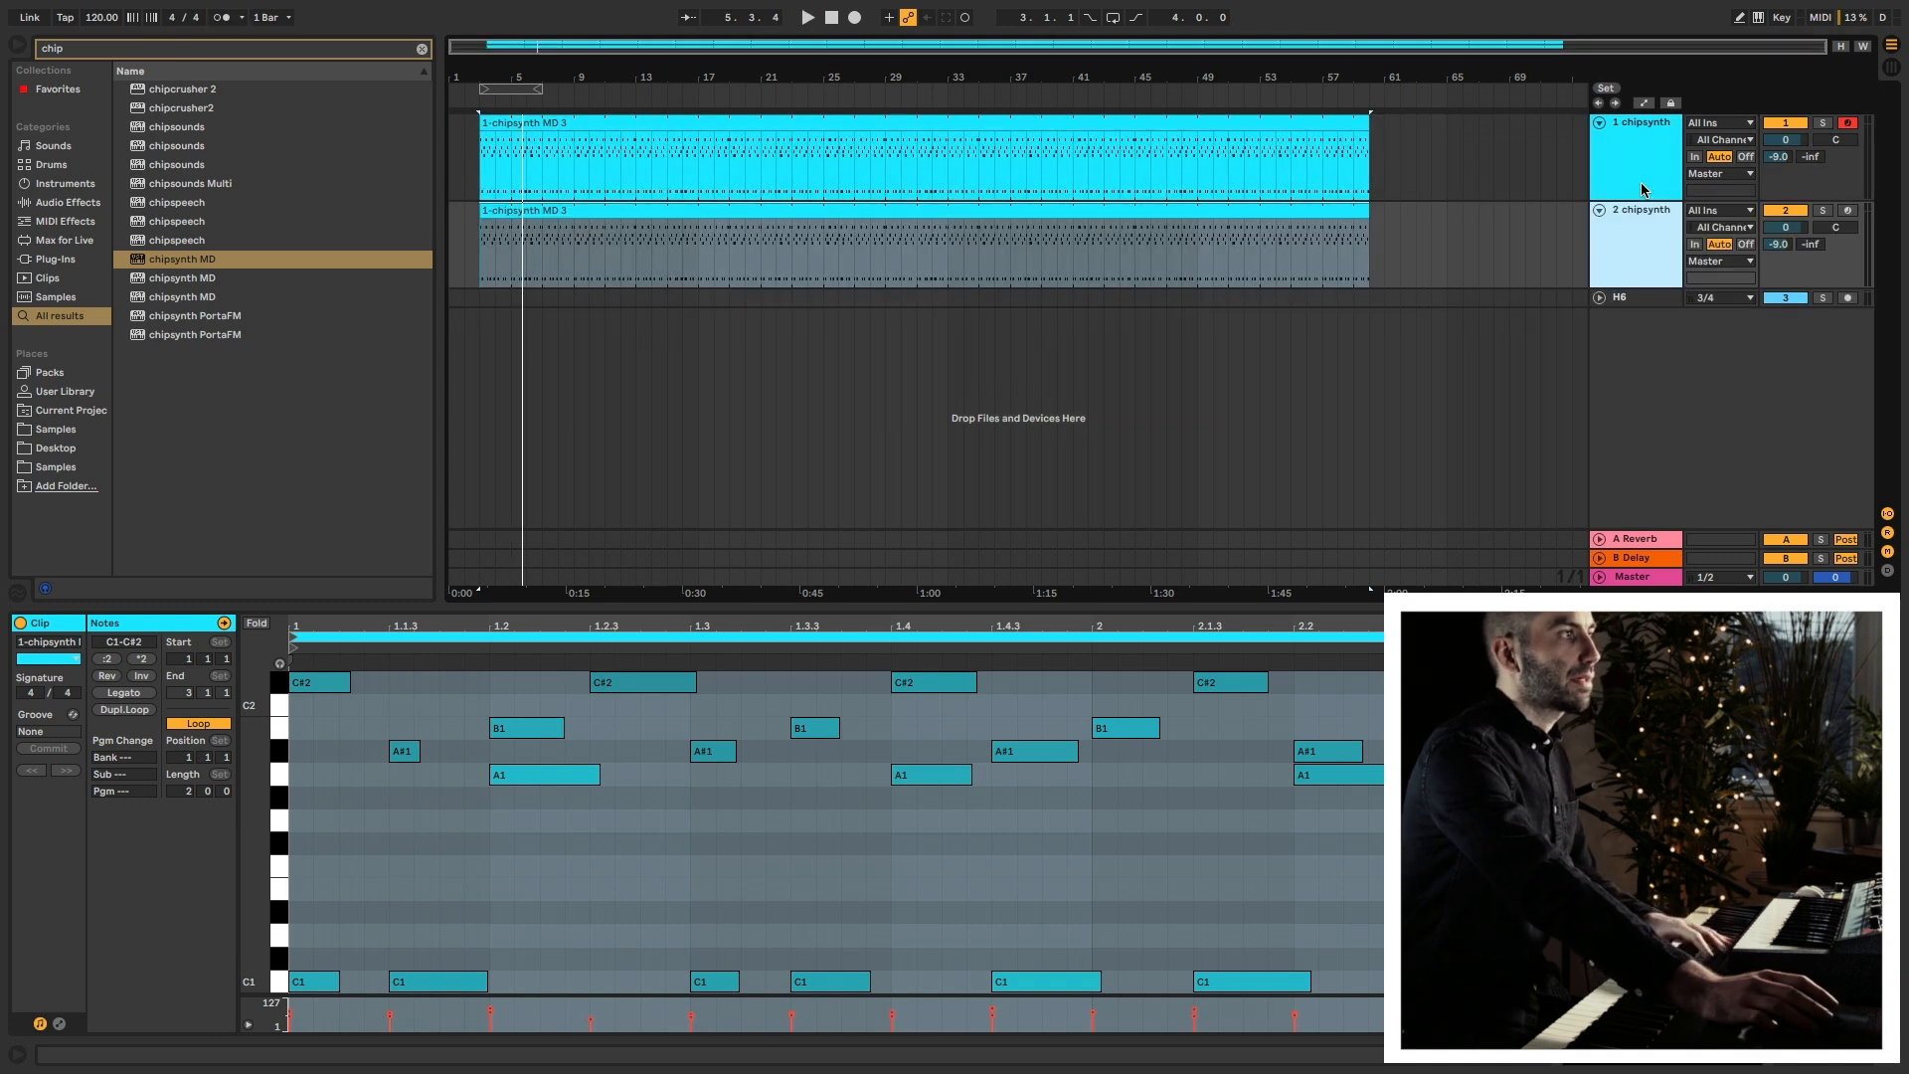
{"action": "left_click", "coordinate": [1255, 128]}
{"action": "key", "text": "Delete"}
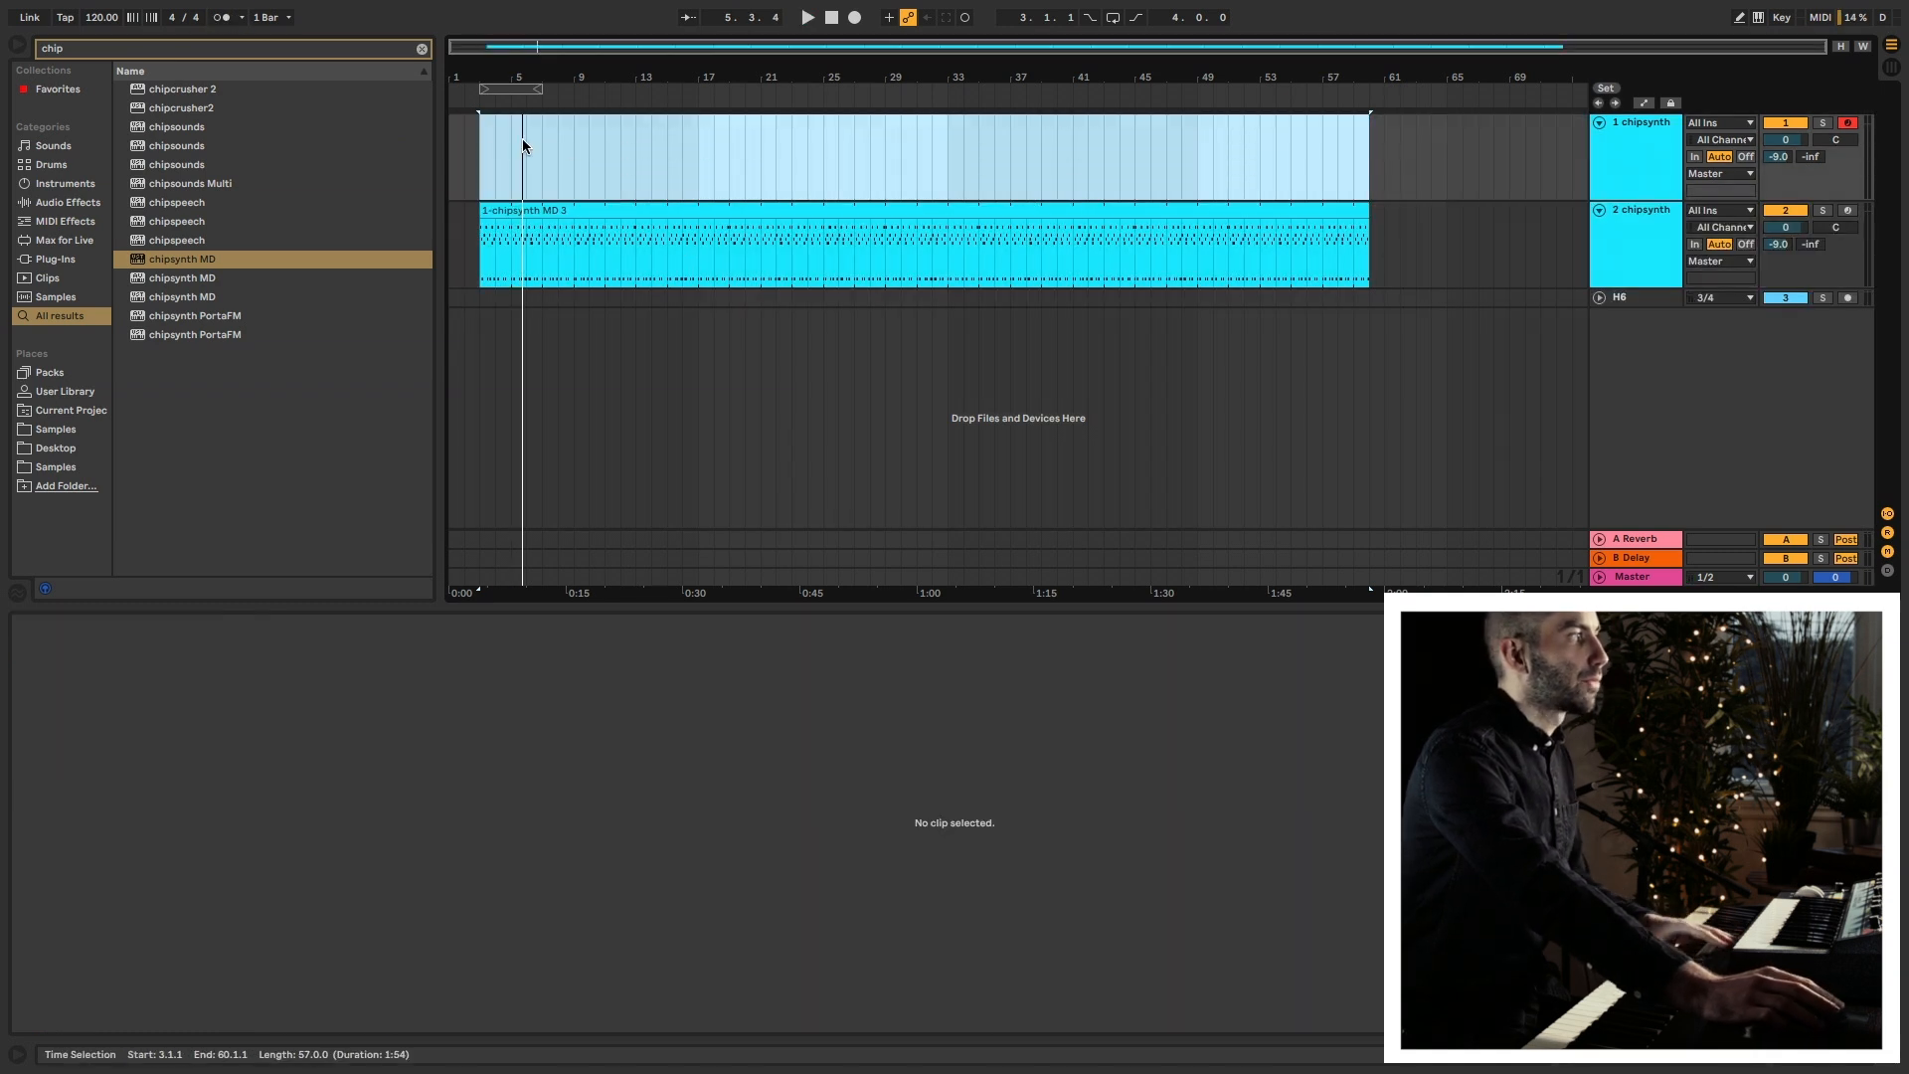
{"action": "left_click", "coordinate": [481, 140]}
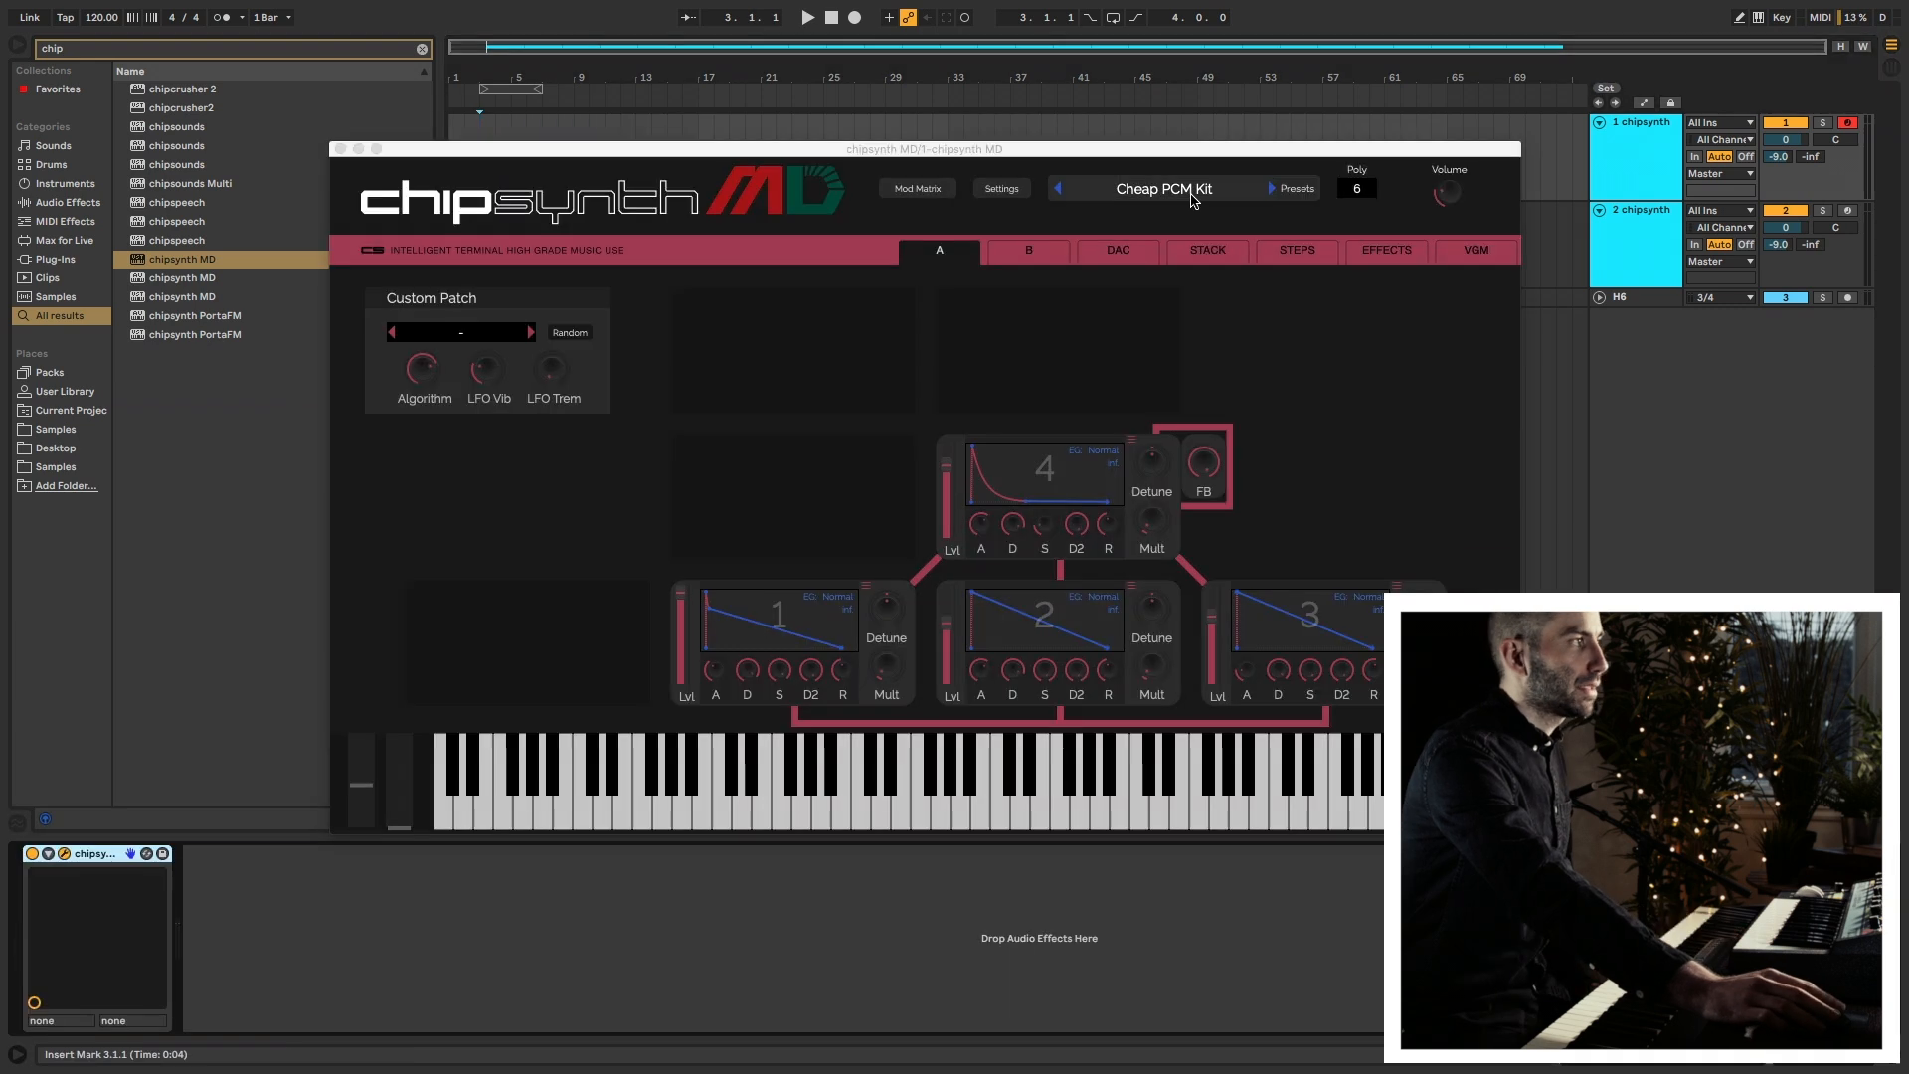
Load the Aggro Bass preset from the Basses category into the first track's chipsynth MD.
{"action": "left_click", "coordinate": [1191, 189]}
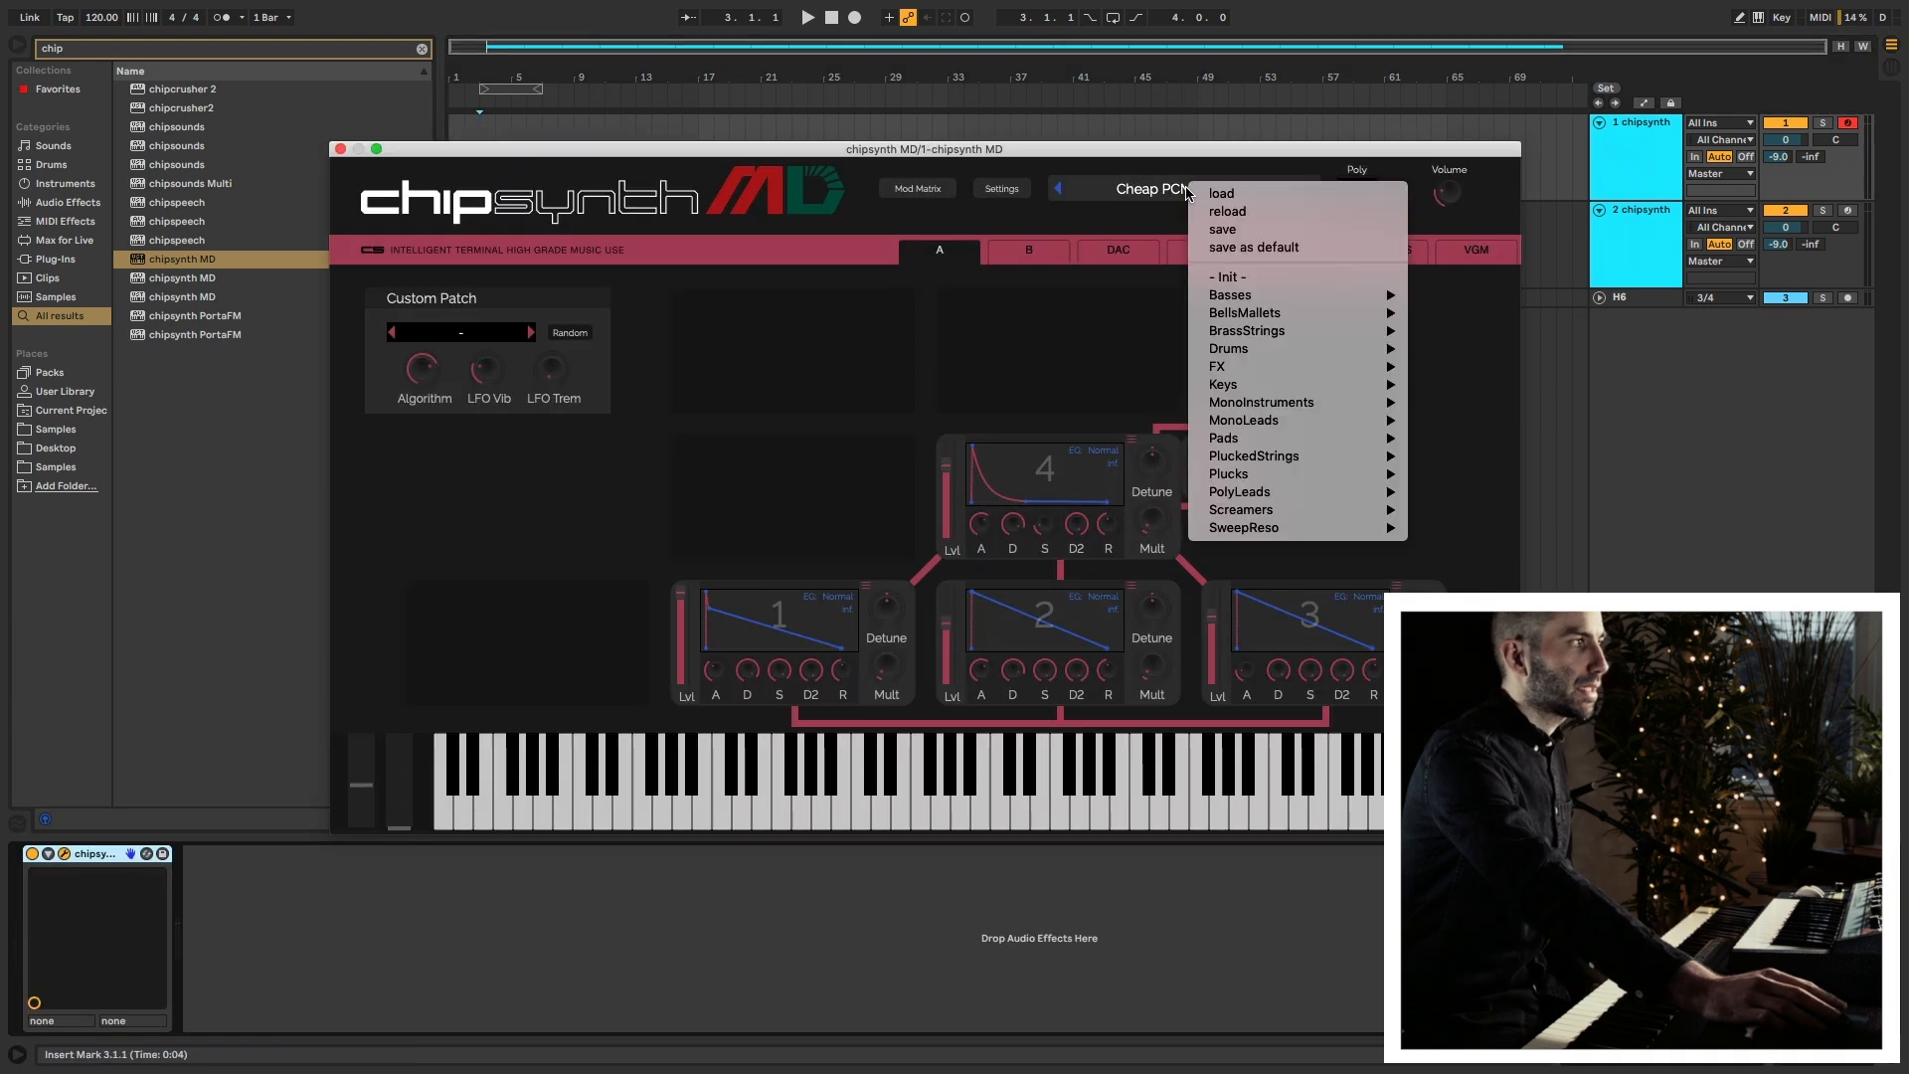
{"action": "mouse_move", "coordinate": [1229, 307]}
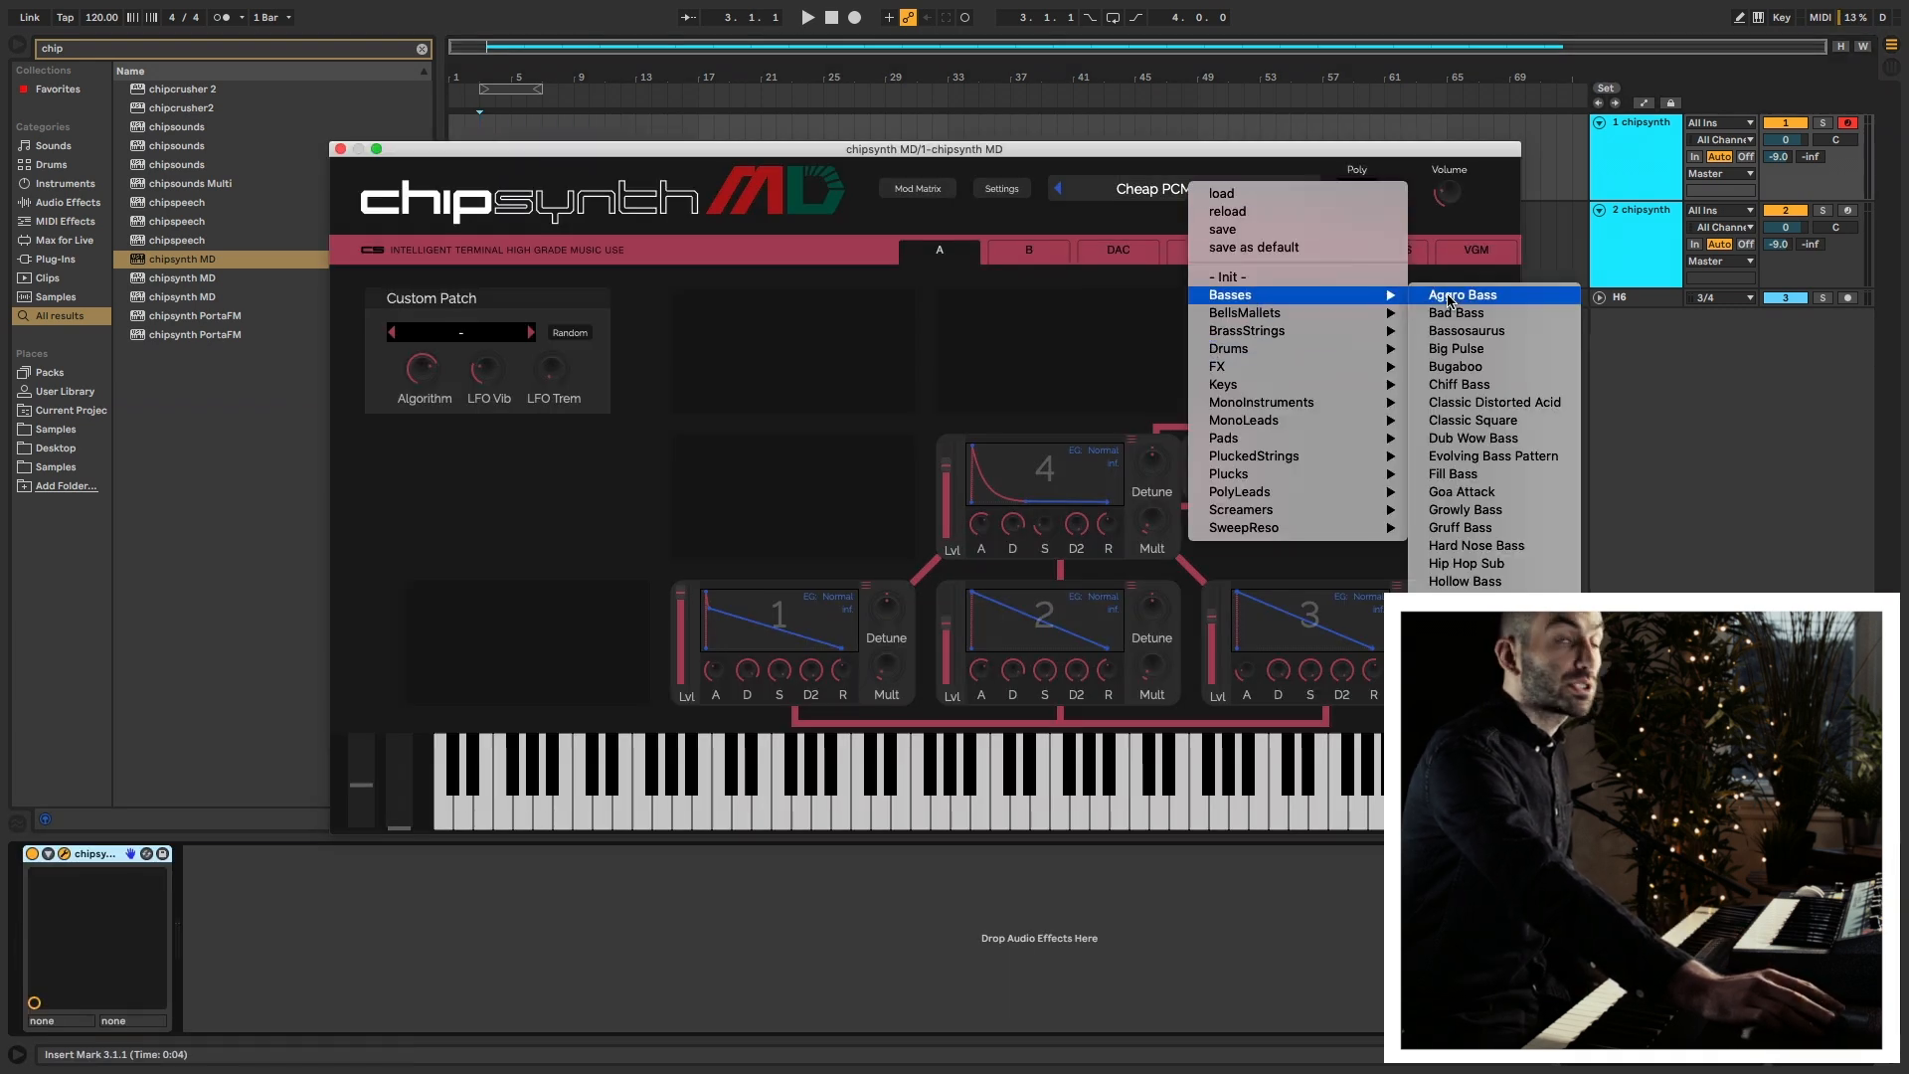
{"action": "left_click", "coordinate": [1448, 298]}
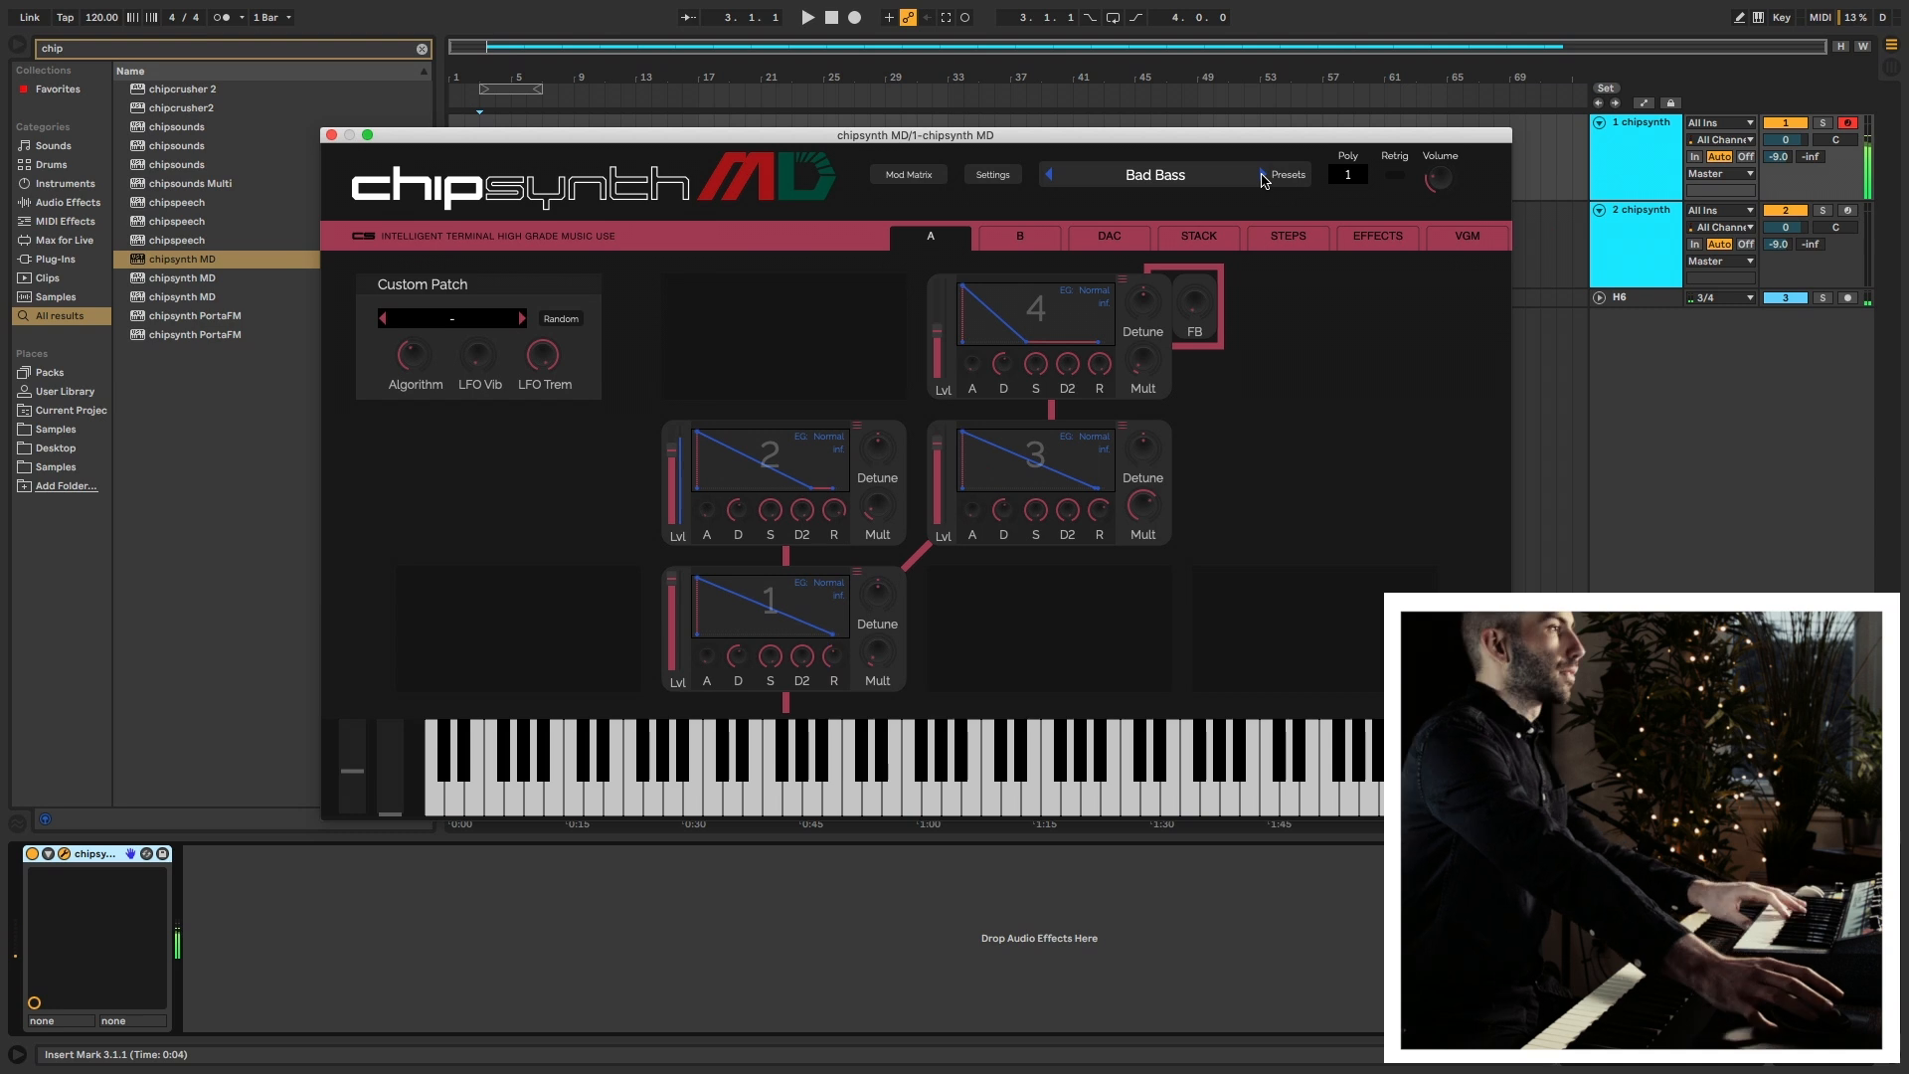
Audition successive bass presets in the first track's synth, stepping from Bad Bass through Growly Bass to one past Gruff Bass.
{"action": "left_click", "coordinate": [1262, 177]}
{"action": "left_click", "coordinate": [1262, 176]}
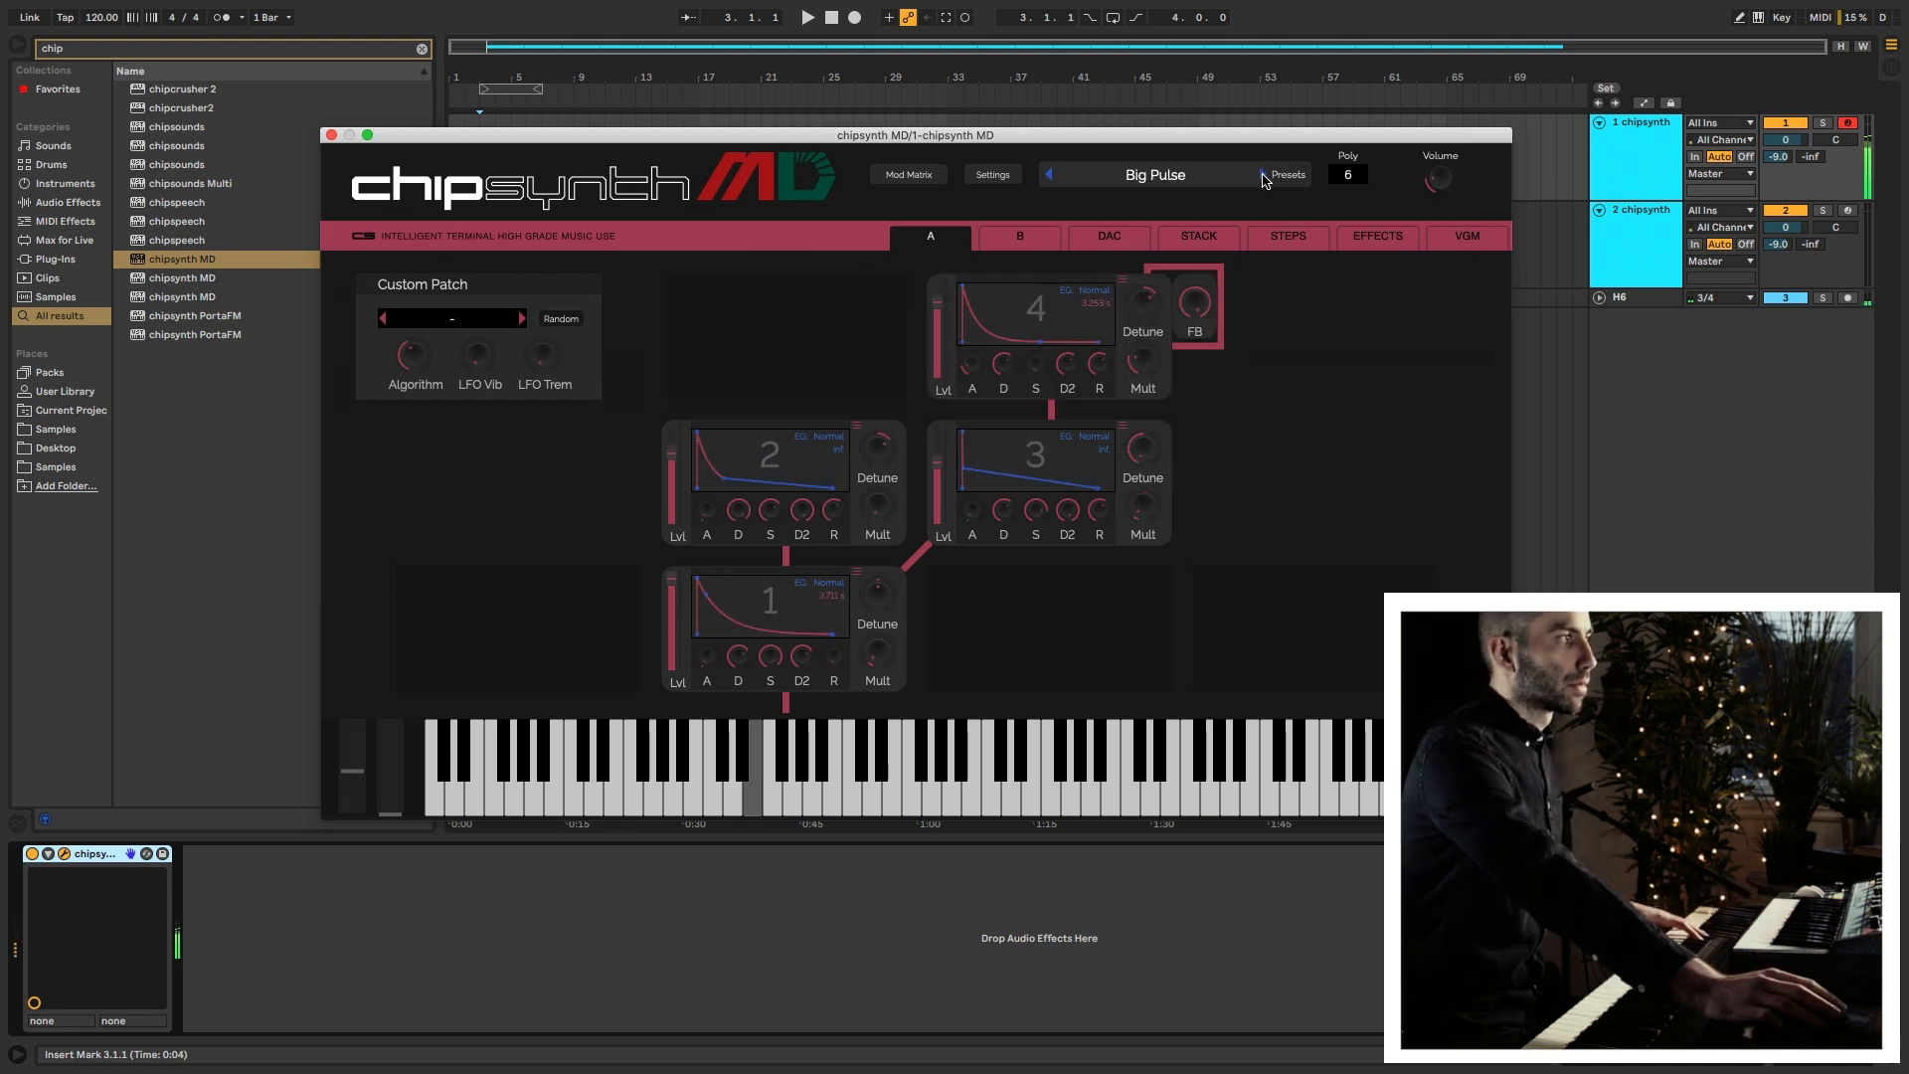
{"action": "left_click", "coordinate": [1263, 176]}
{"action": "left_click", "coordinate": [1263, 176]}
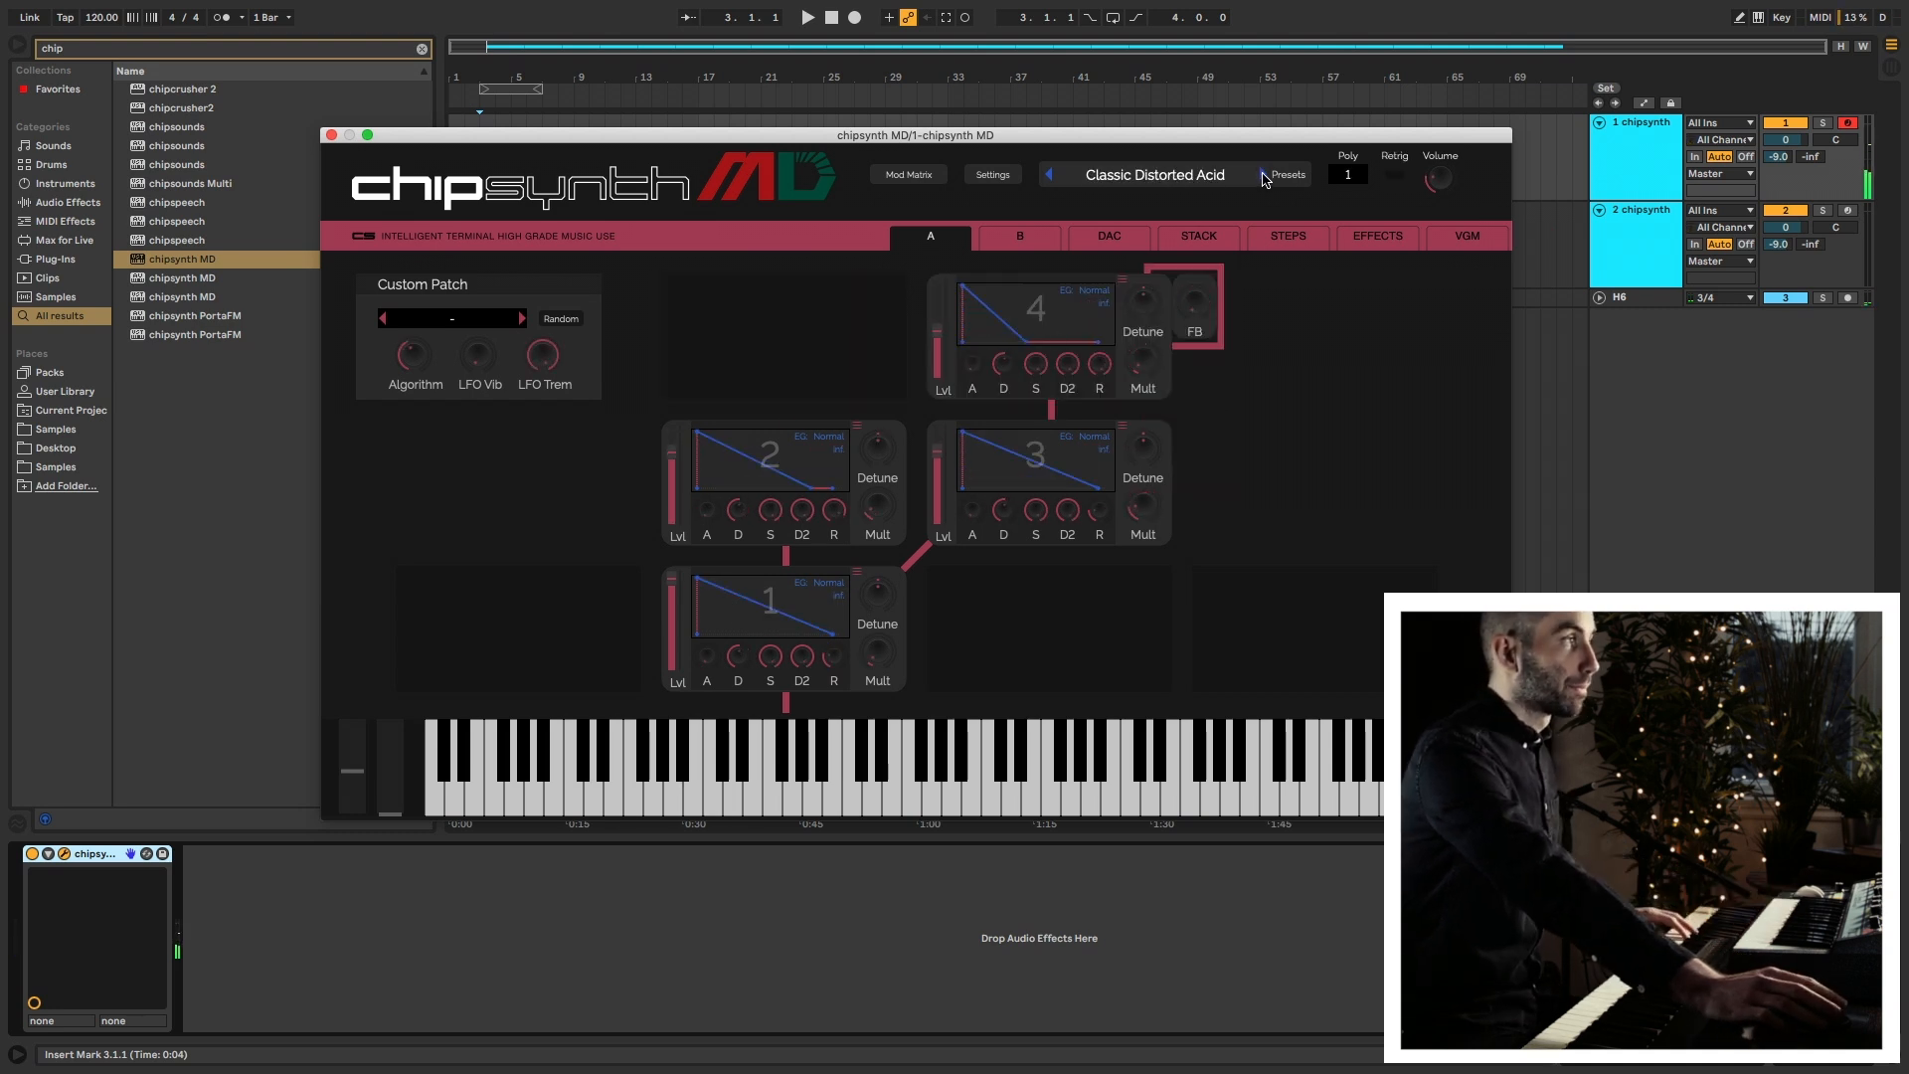
{"action": "left_click", "coordinate": [1263, 176]}
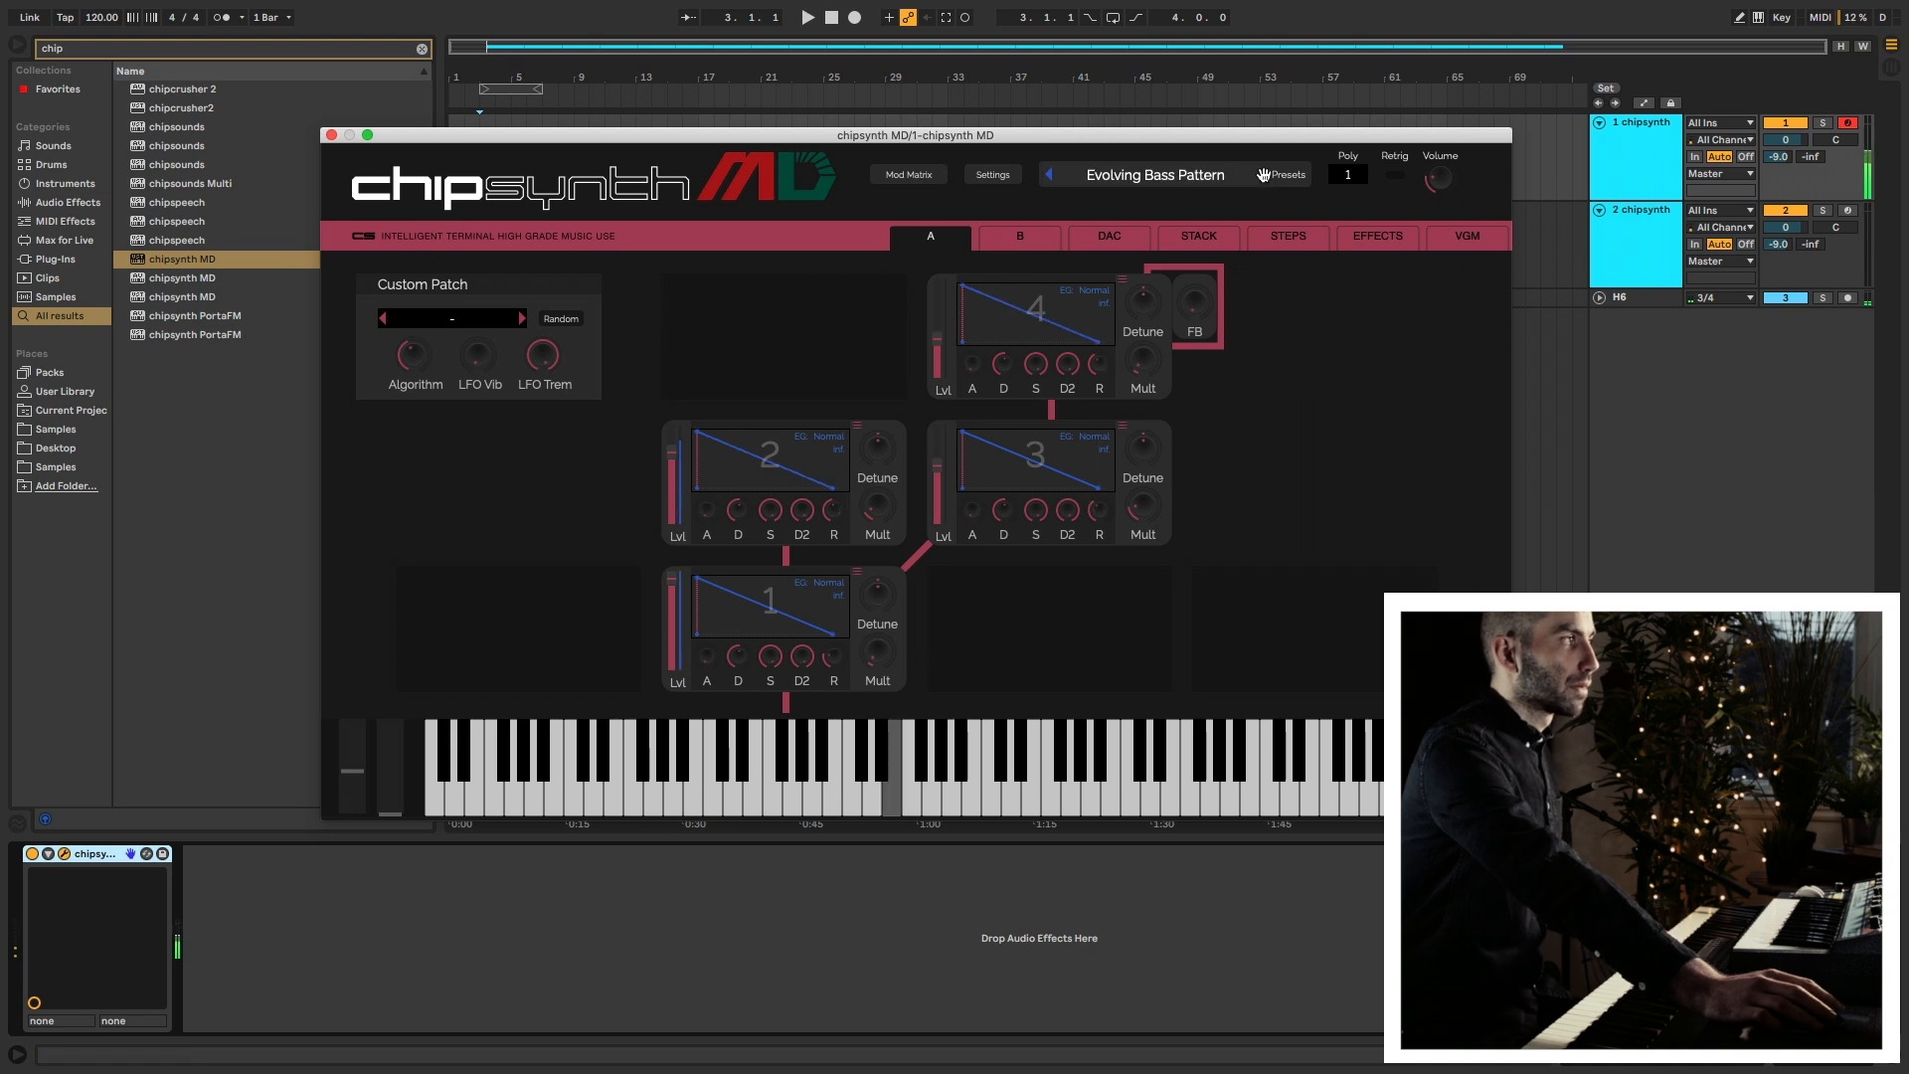
{"action": "left_click", "coordinate": [1263, 176]}
{"action": "left_click", "coordinate": [1263, 176]}
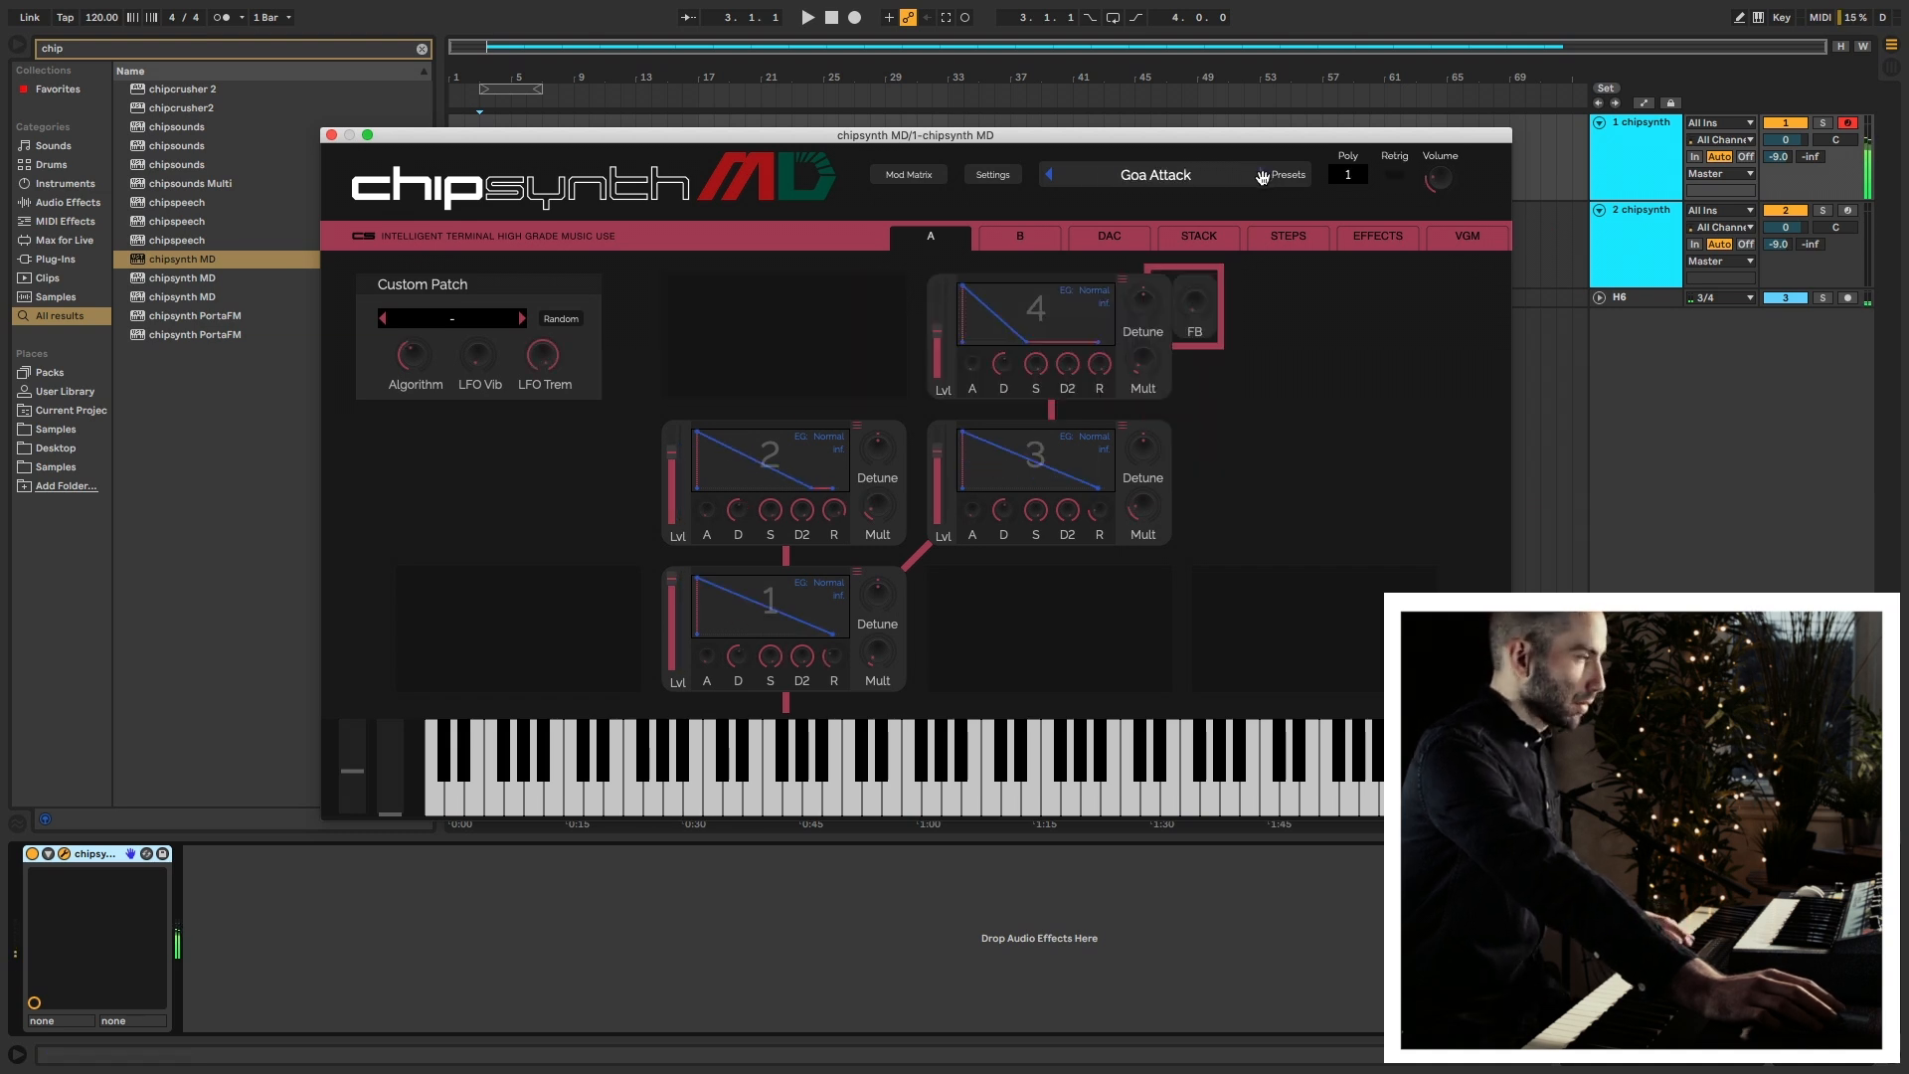
{"action": "left_click", "coordinate": [1263, 176]}
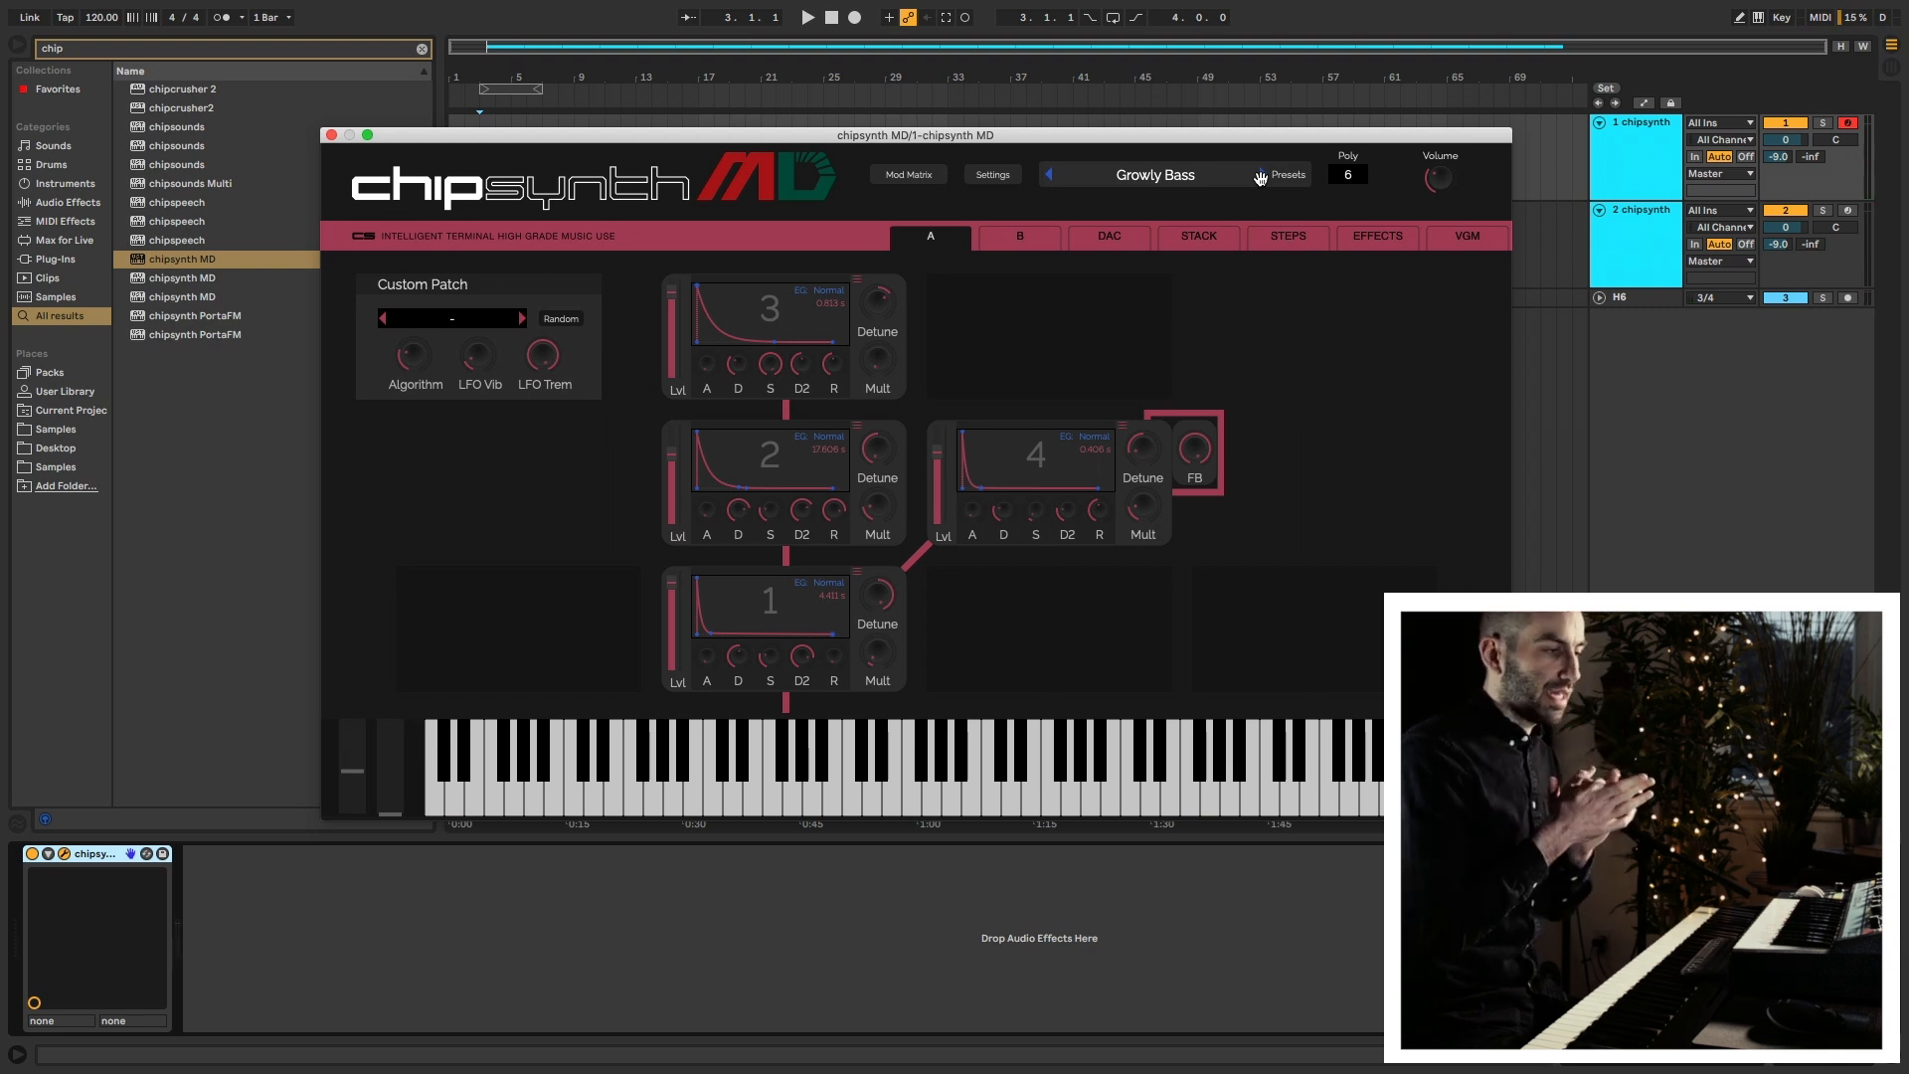
{"action": "left_click", "coordinate": [1261, 177]}
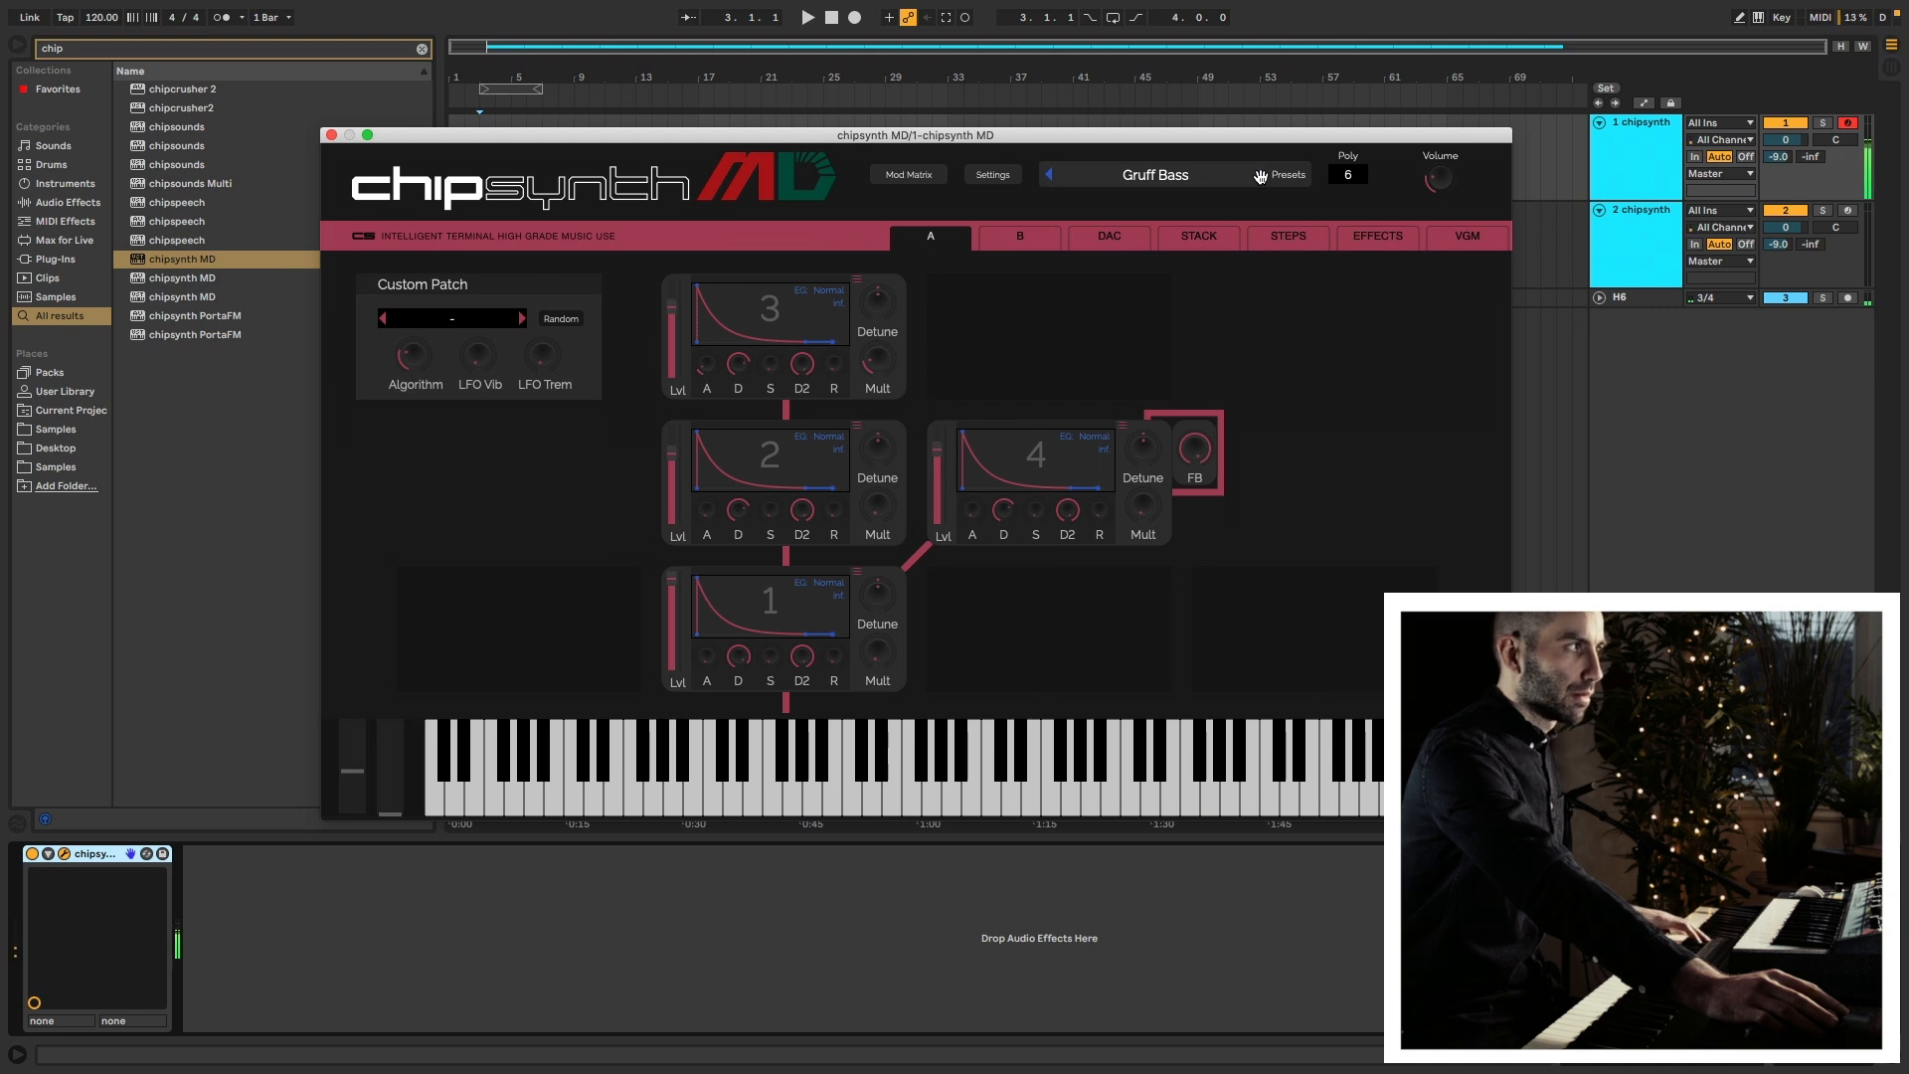
{"action": "left_click", "coordinate": [1258, 176]}
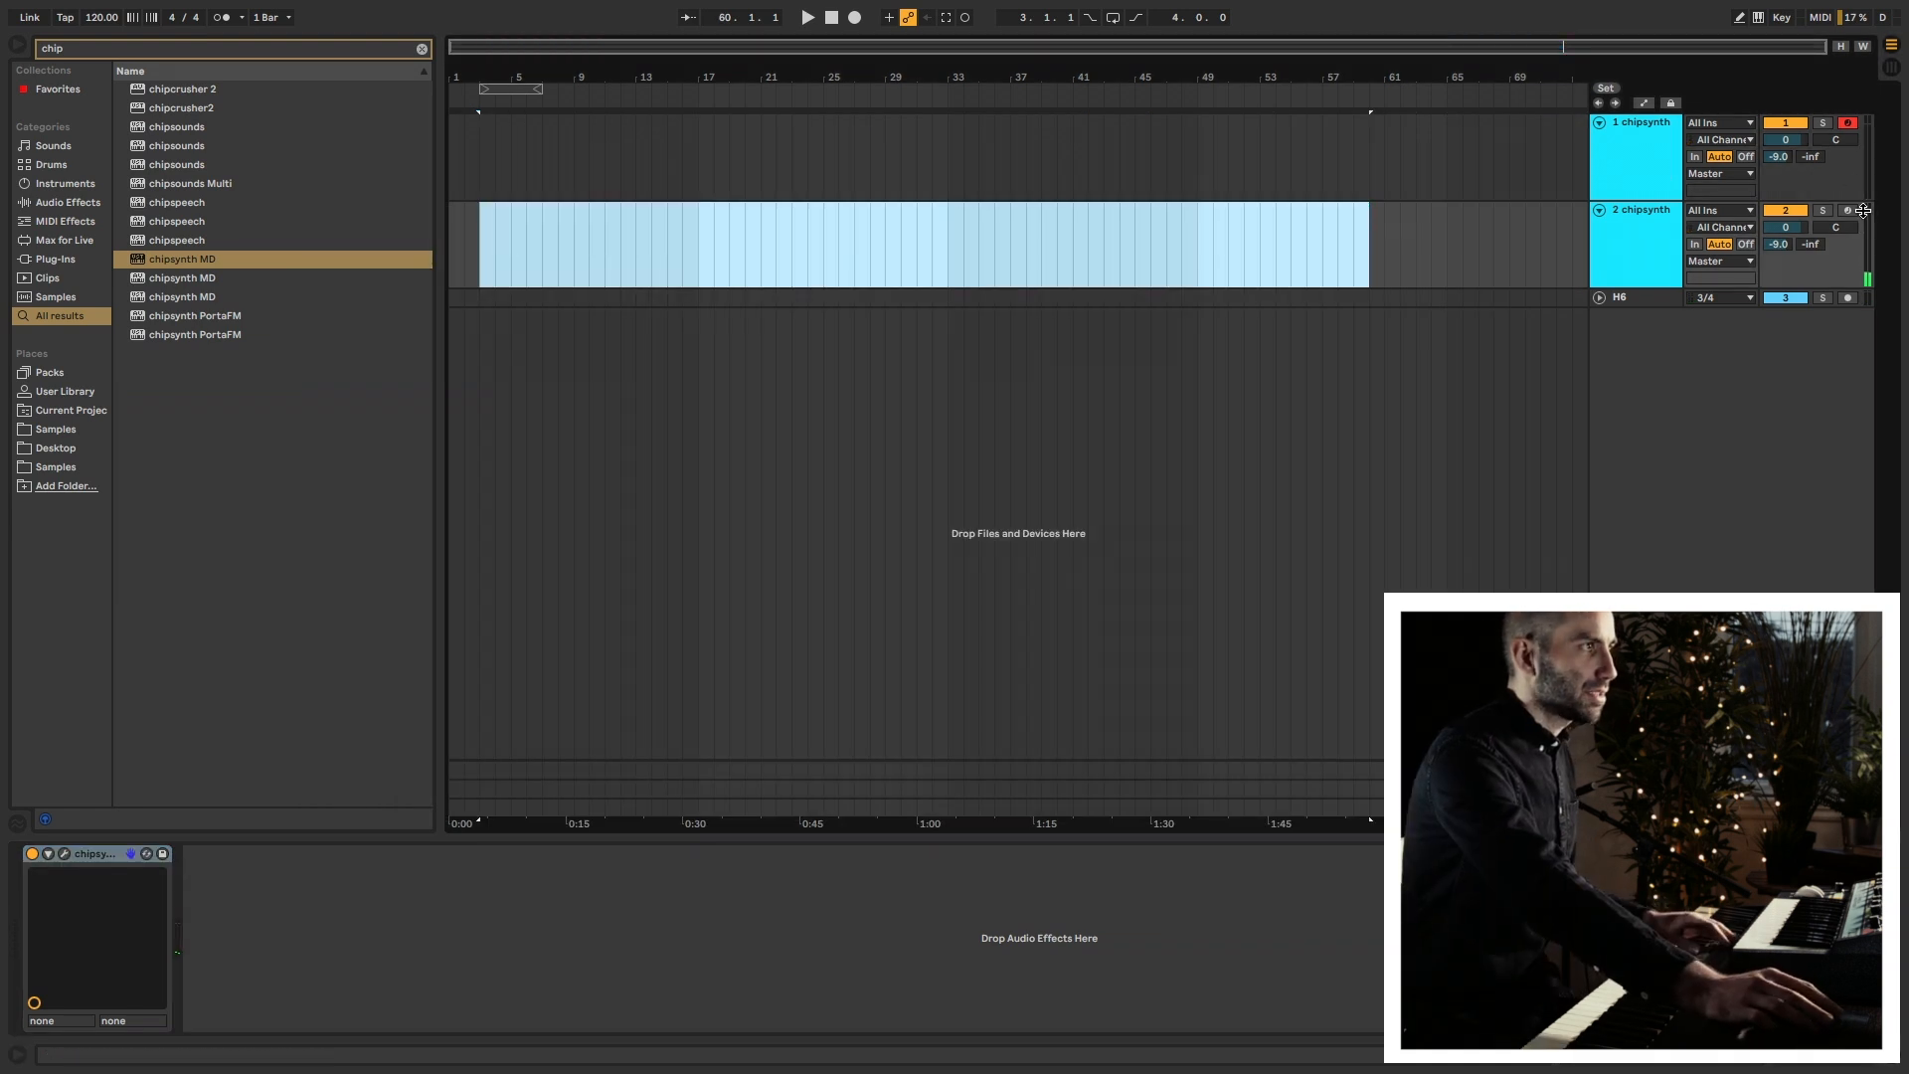
Arm the second chipsynth track, then record and overdub a two-bar drum pattern from bar 5 at 126 BPM.
{"action": "left_click", "coordinate": [1848, 210]}
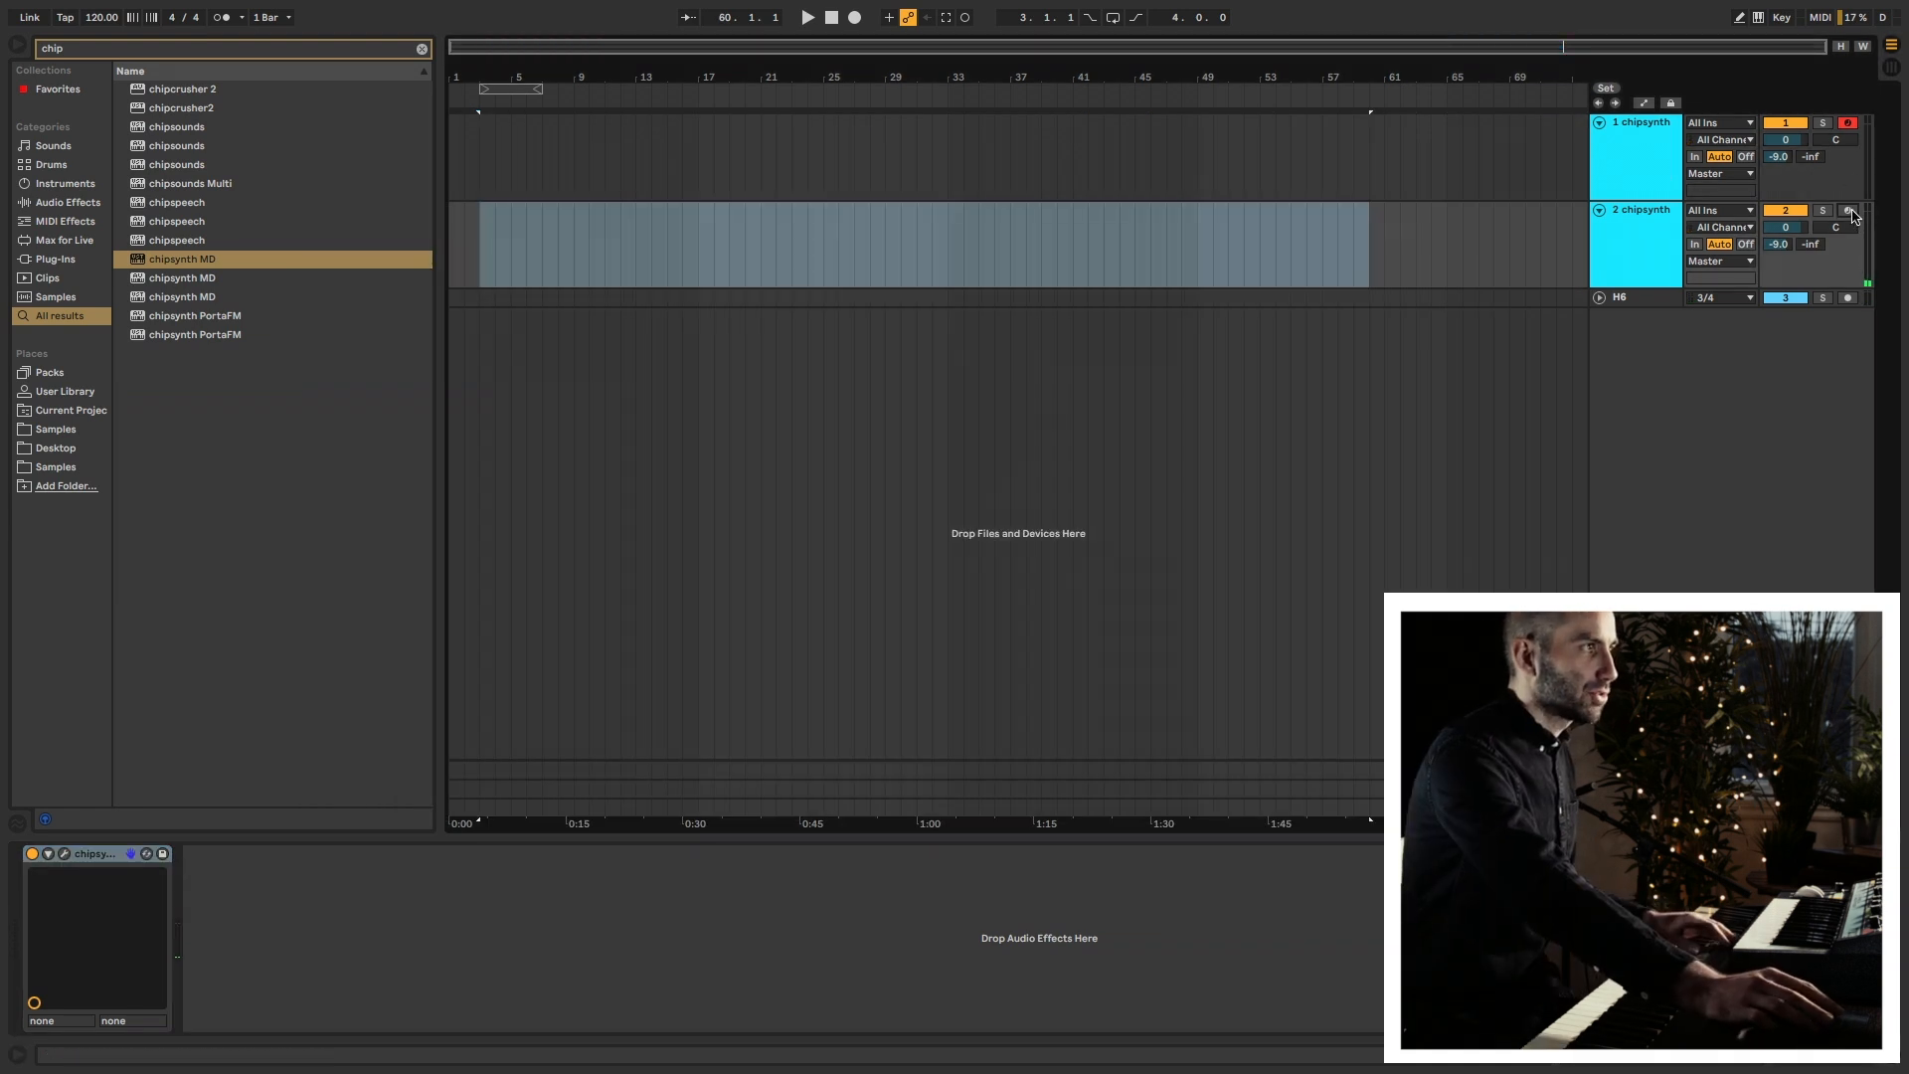
{"action": "left_click", "coordinate": [479, 252]}
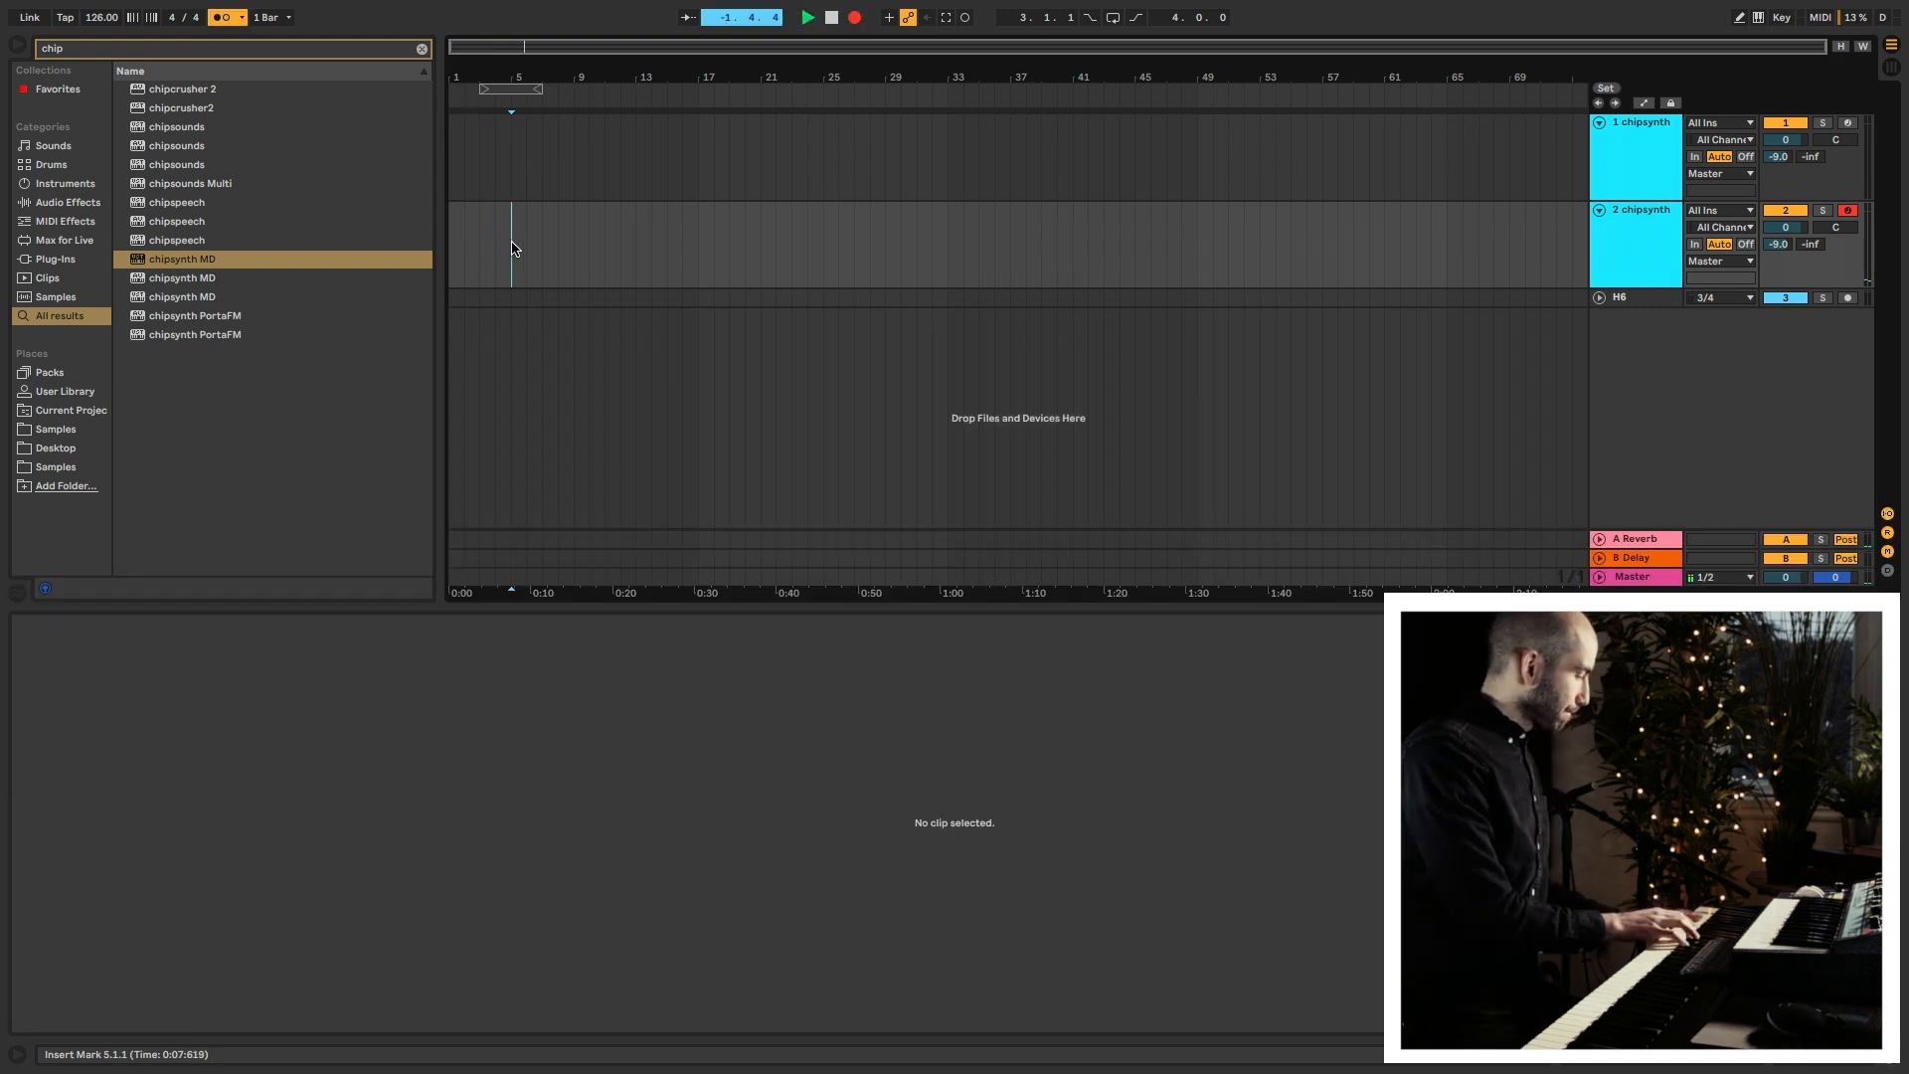
{"action": "left_click", "coordinate": [513, 249]}
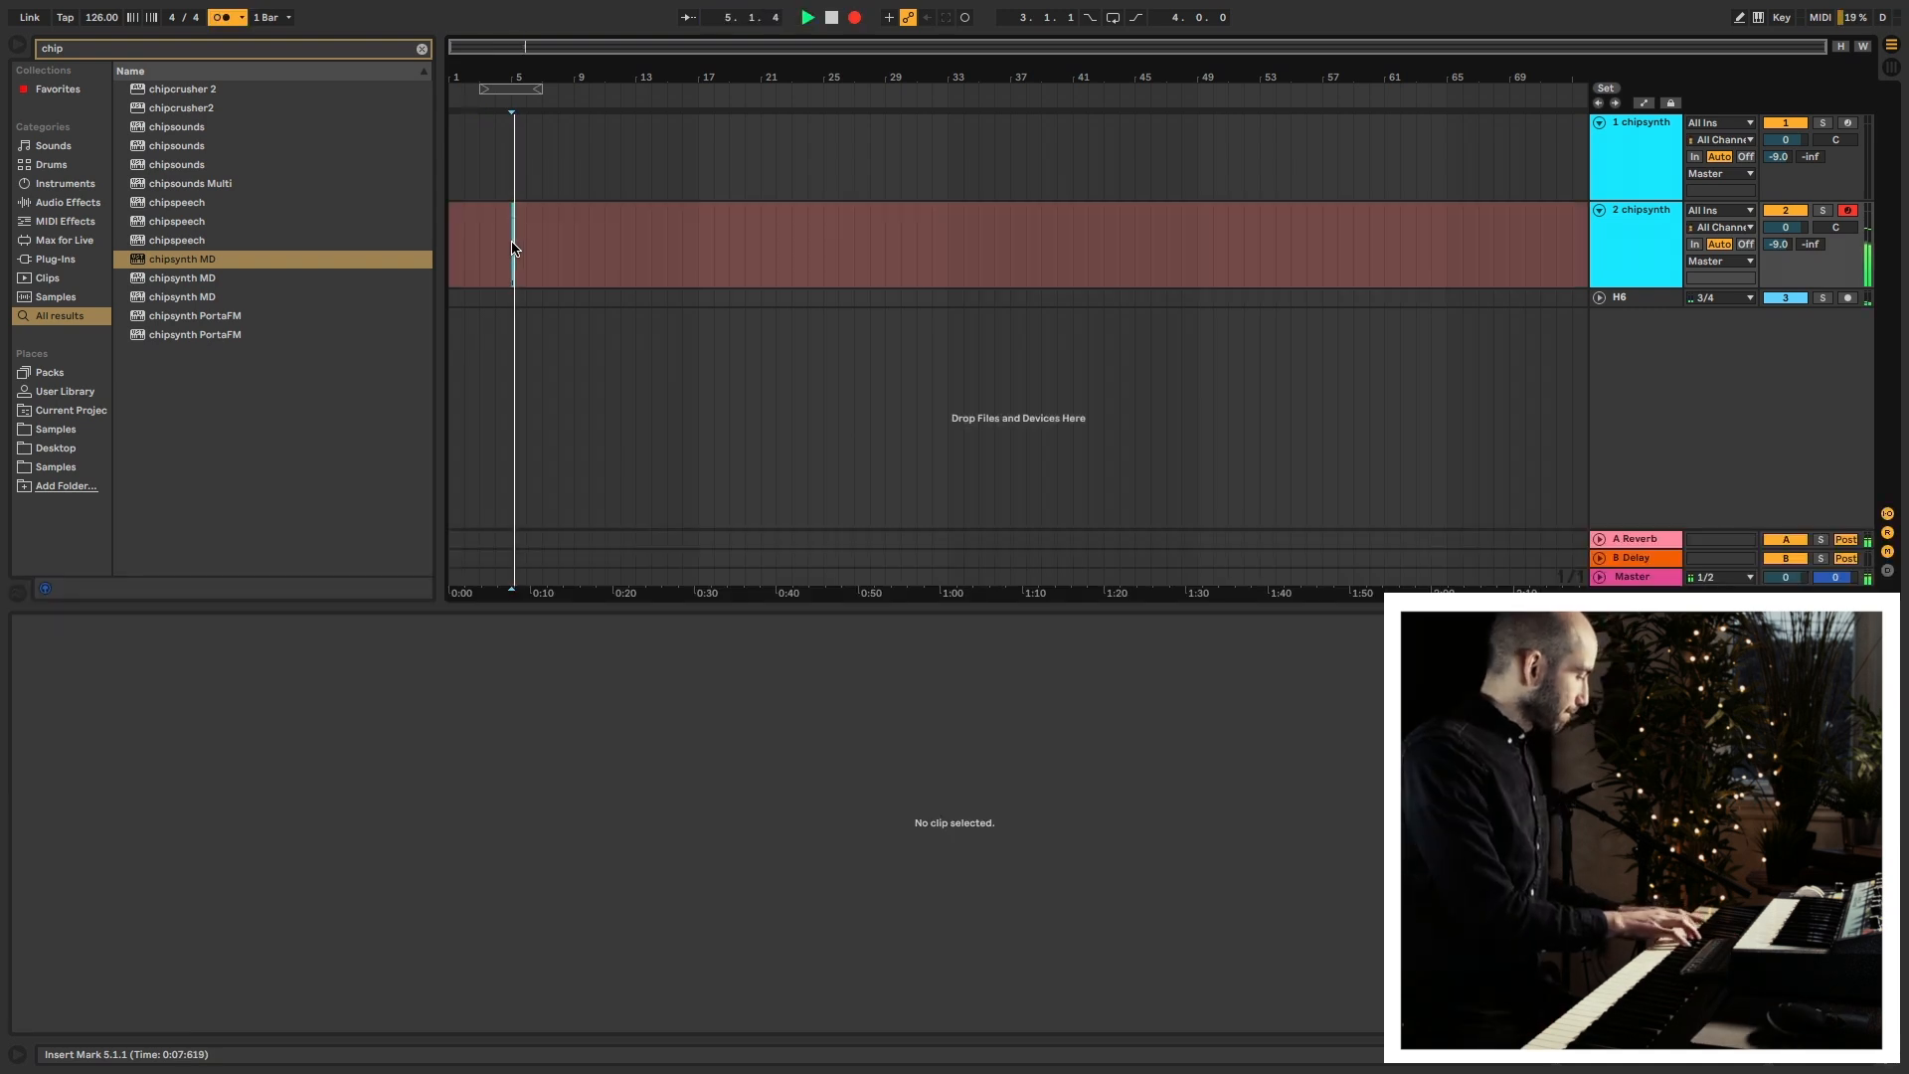
{"action": "key", "text": "space"}
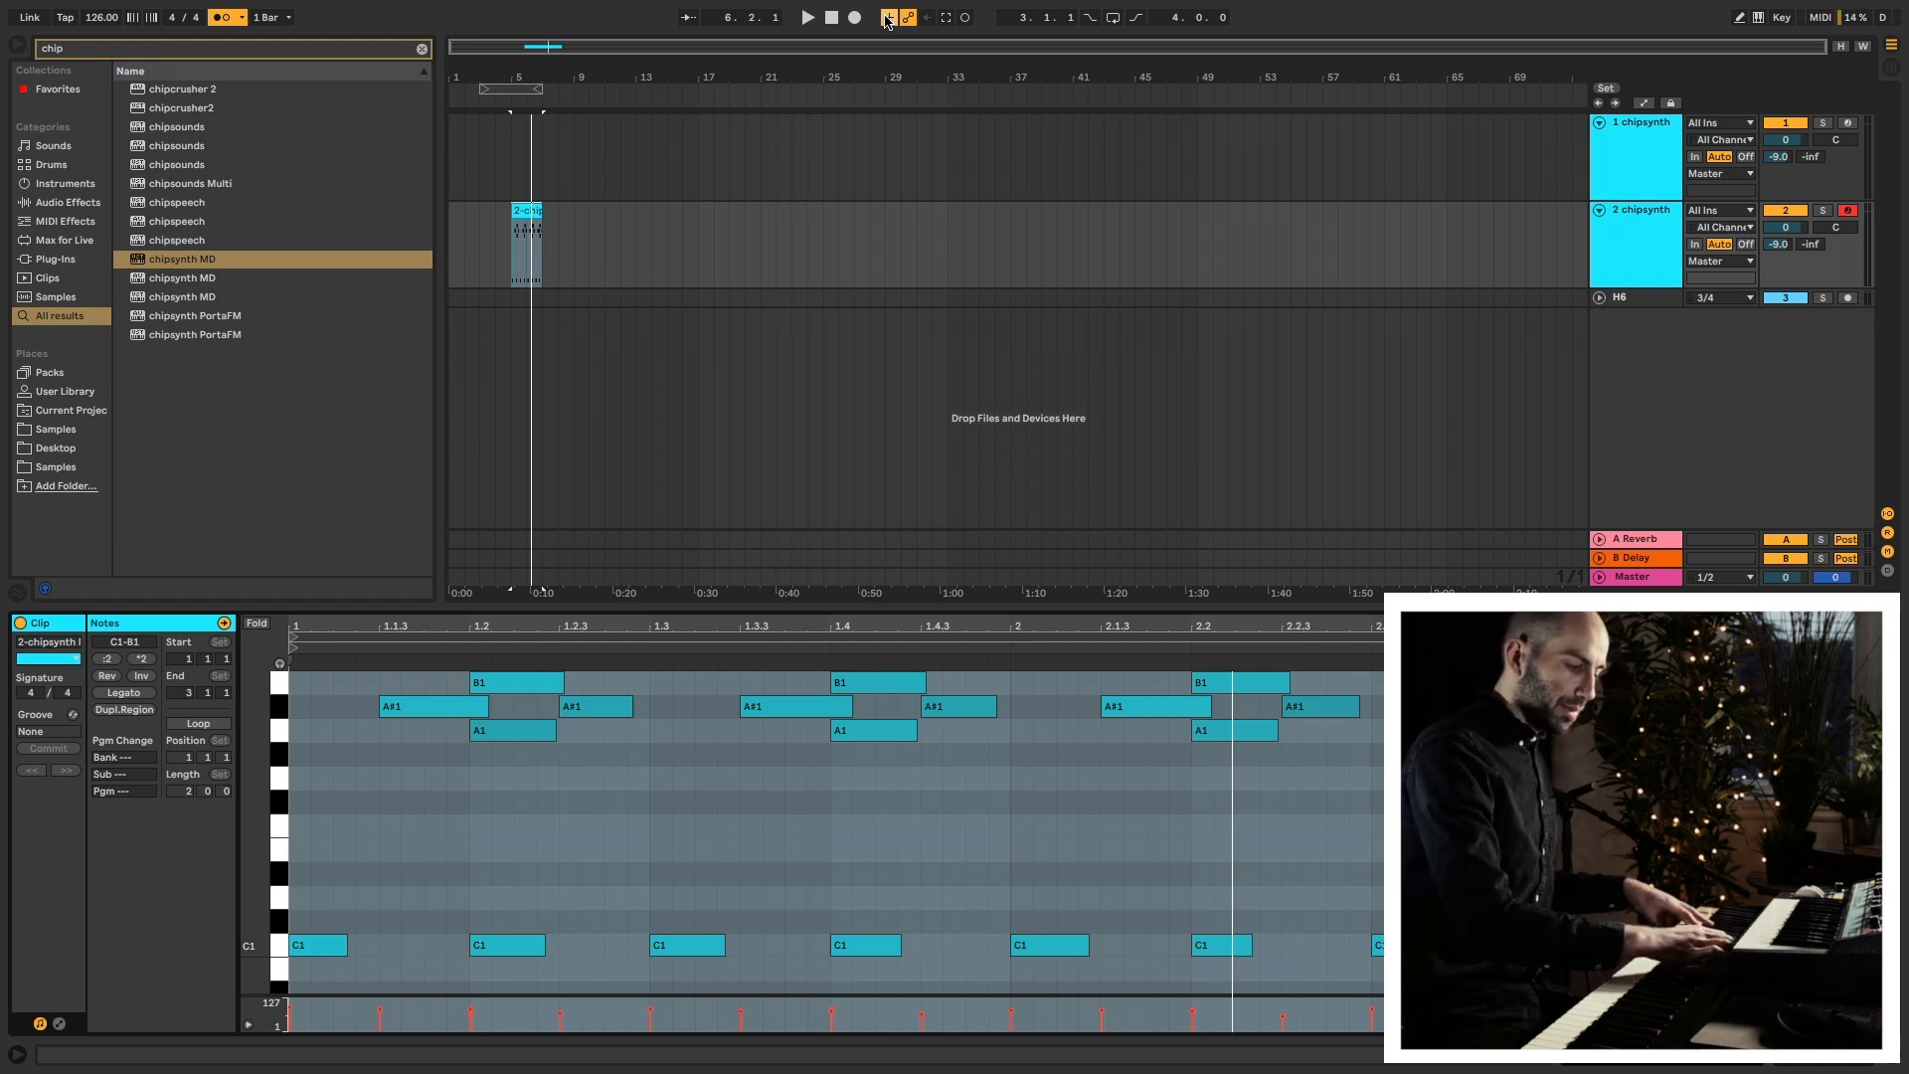
{"action": "key", "text": "F9"}
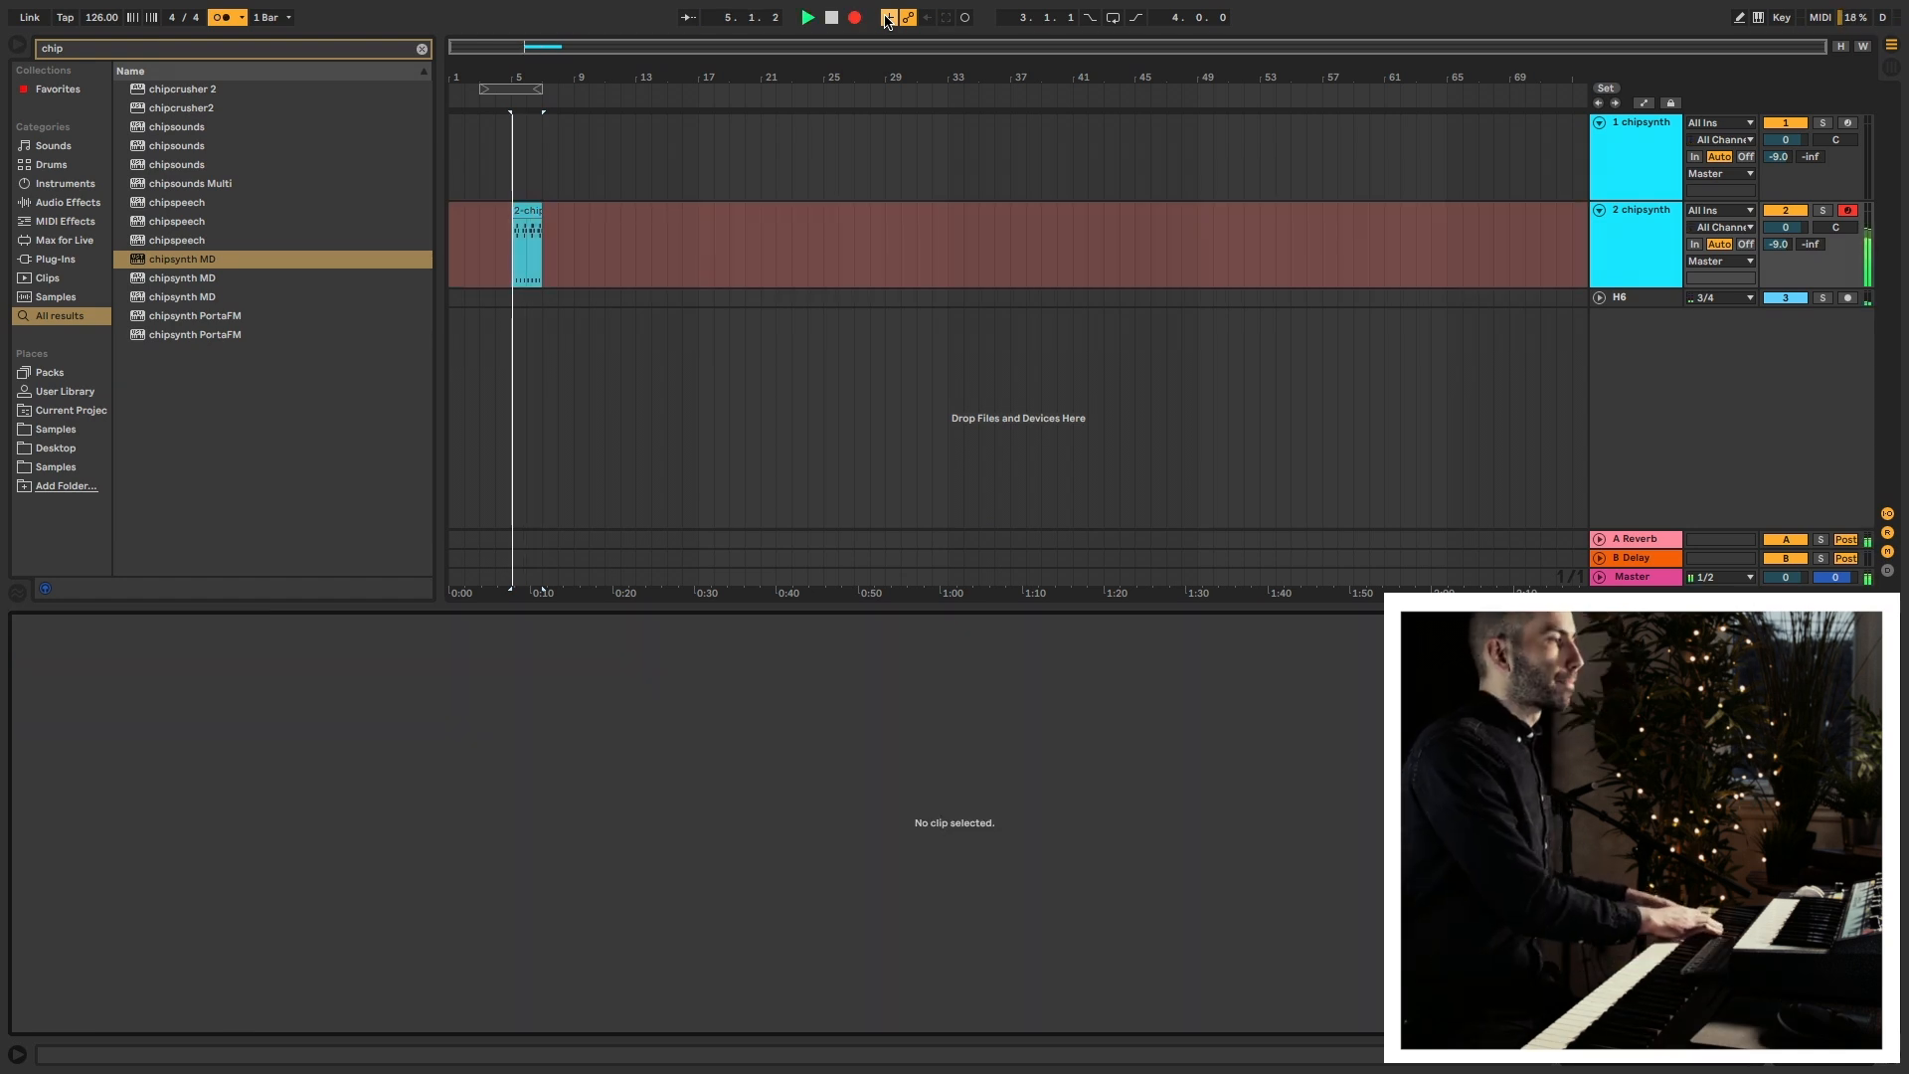
Apply the MPC 16 Swing-65 groove to the recorded drum clip and play it back.
{"action": "scroll", "coordinate": [277, 428], "scroll_direction": "down", "scroll_amount": 5}
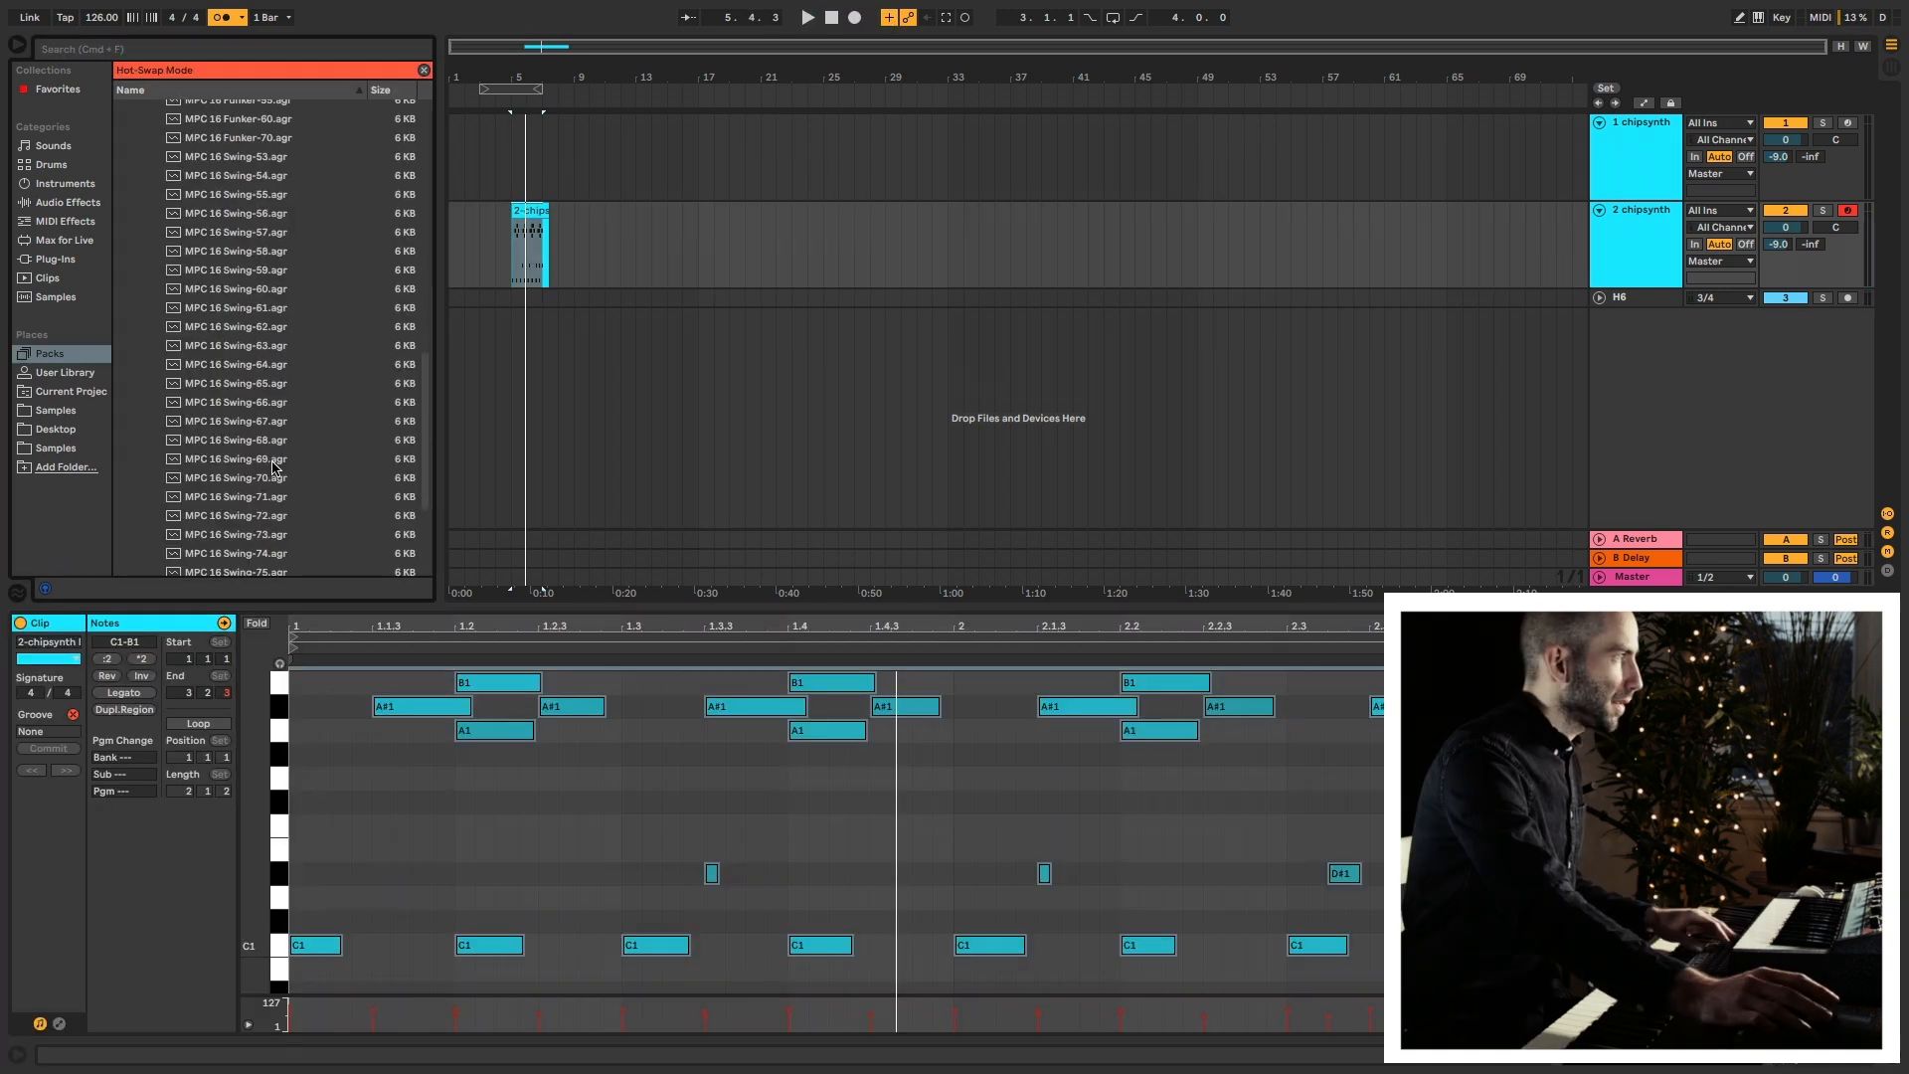
{"action": "left_click", "coordinate": [262, 388]}
{"action": "left_click_drag", "start_coordinate": [73, 734], "coordinate": [73, 733]}
{"action": "key", "text": "space"}
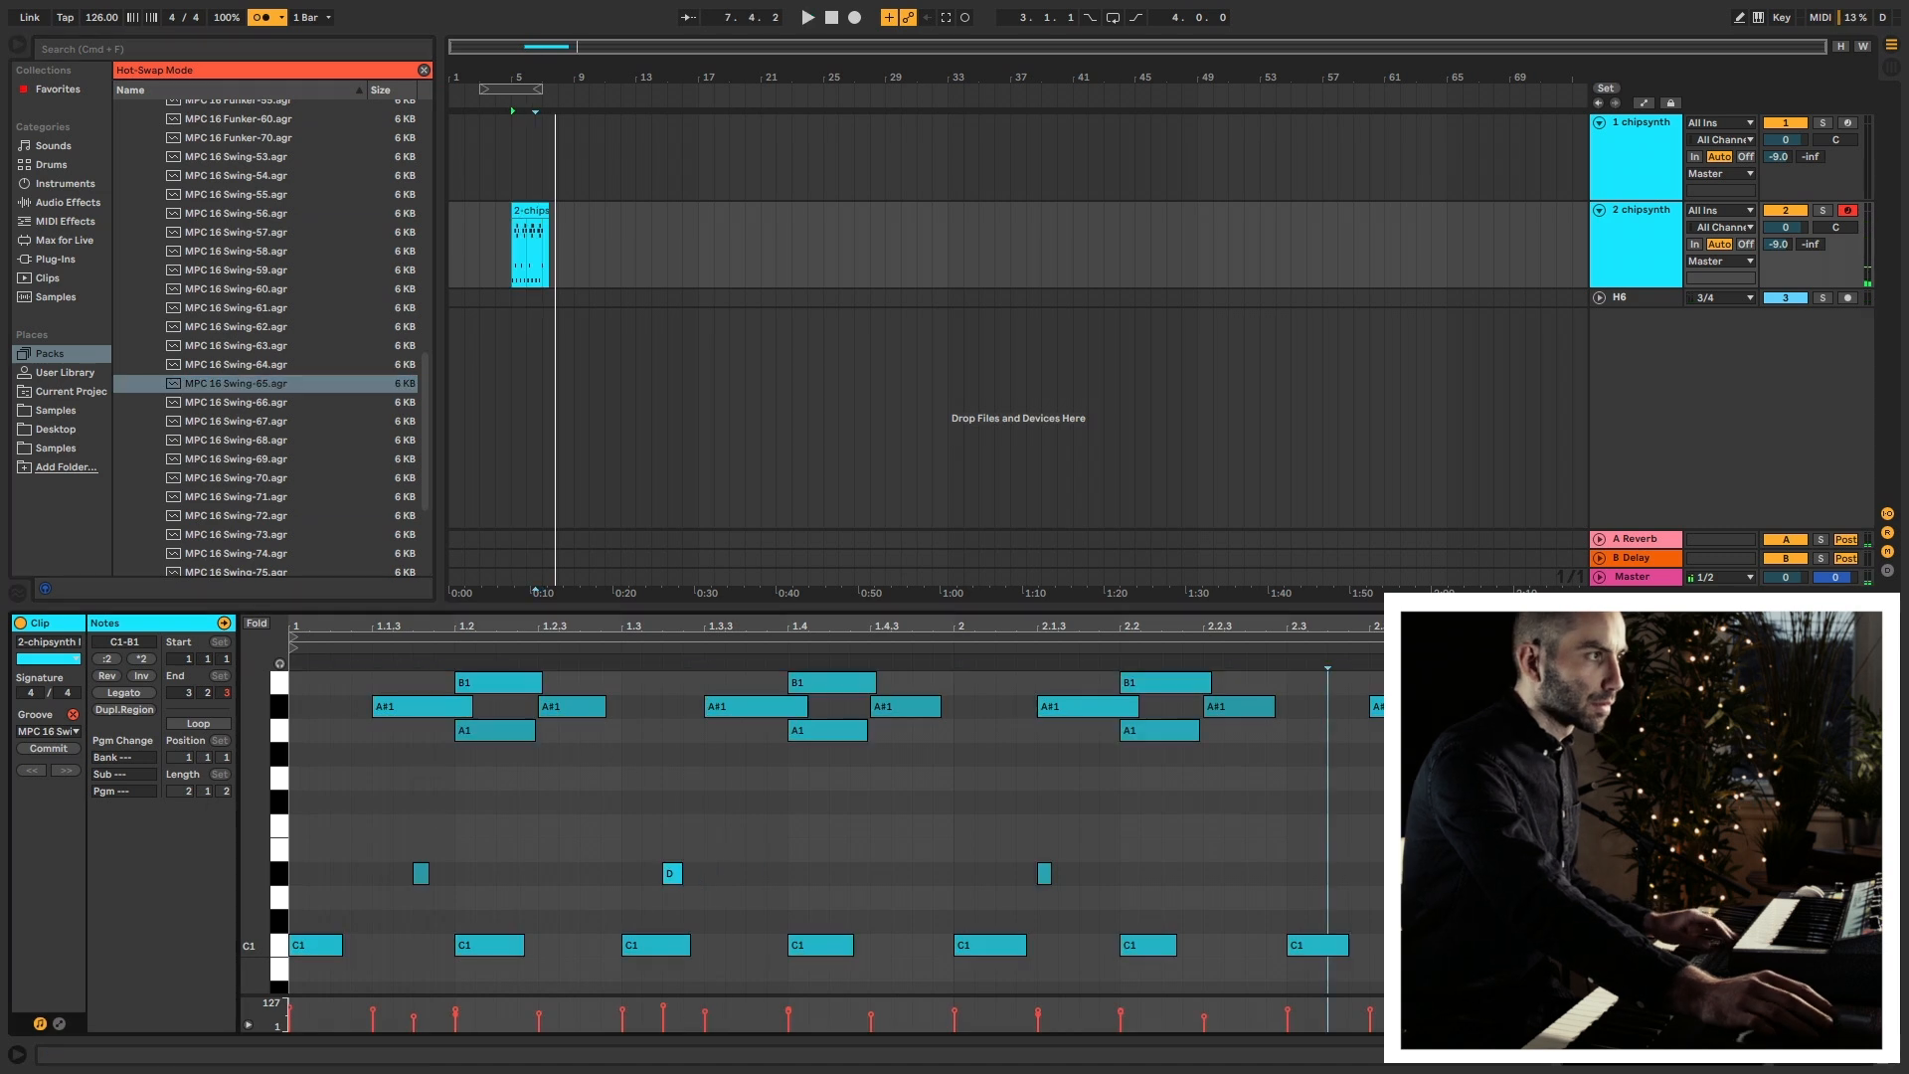
{"action": "key", "text": "space"}
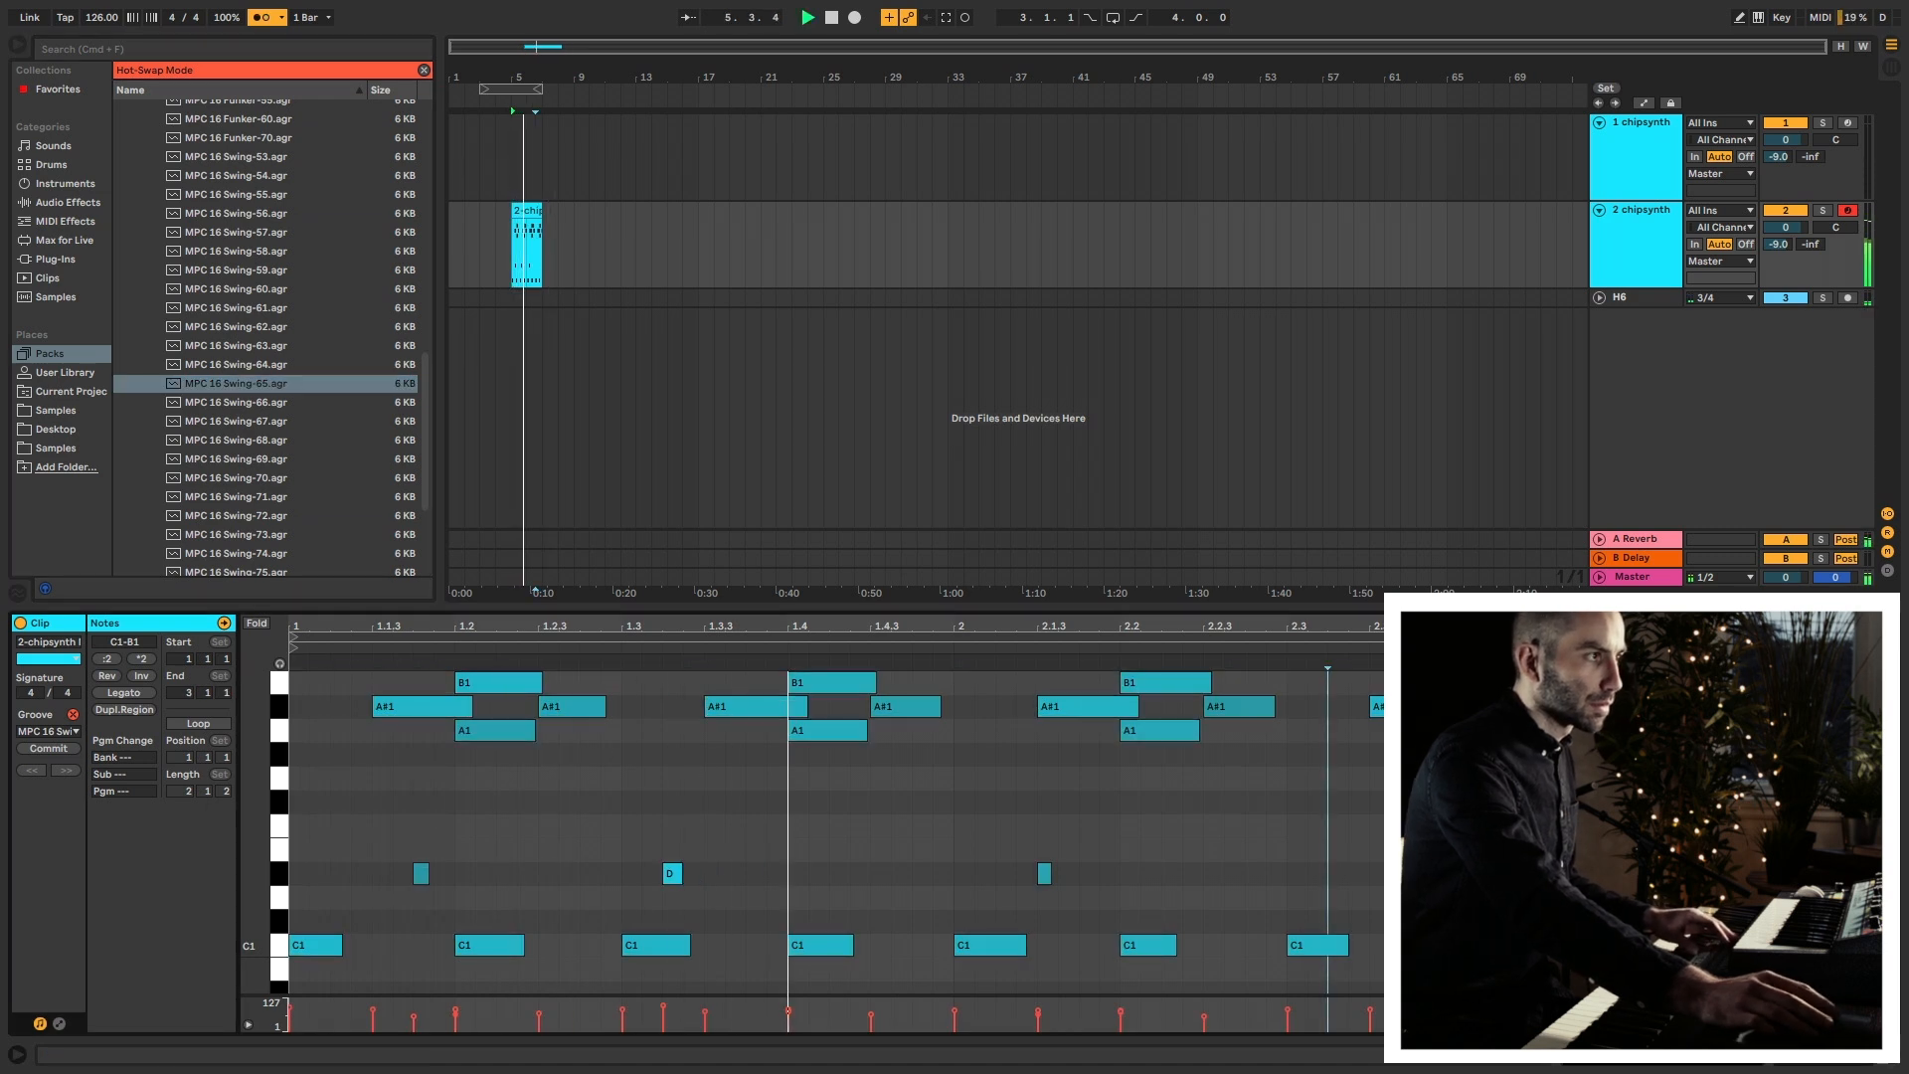
Duplicate the second chipsynth track with its drum clip looped to bar 57, and delete the clip from the original.
{"action": "key", "text": "ctrl+d"}
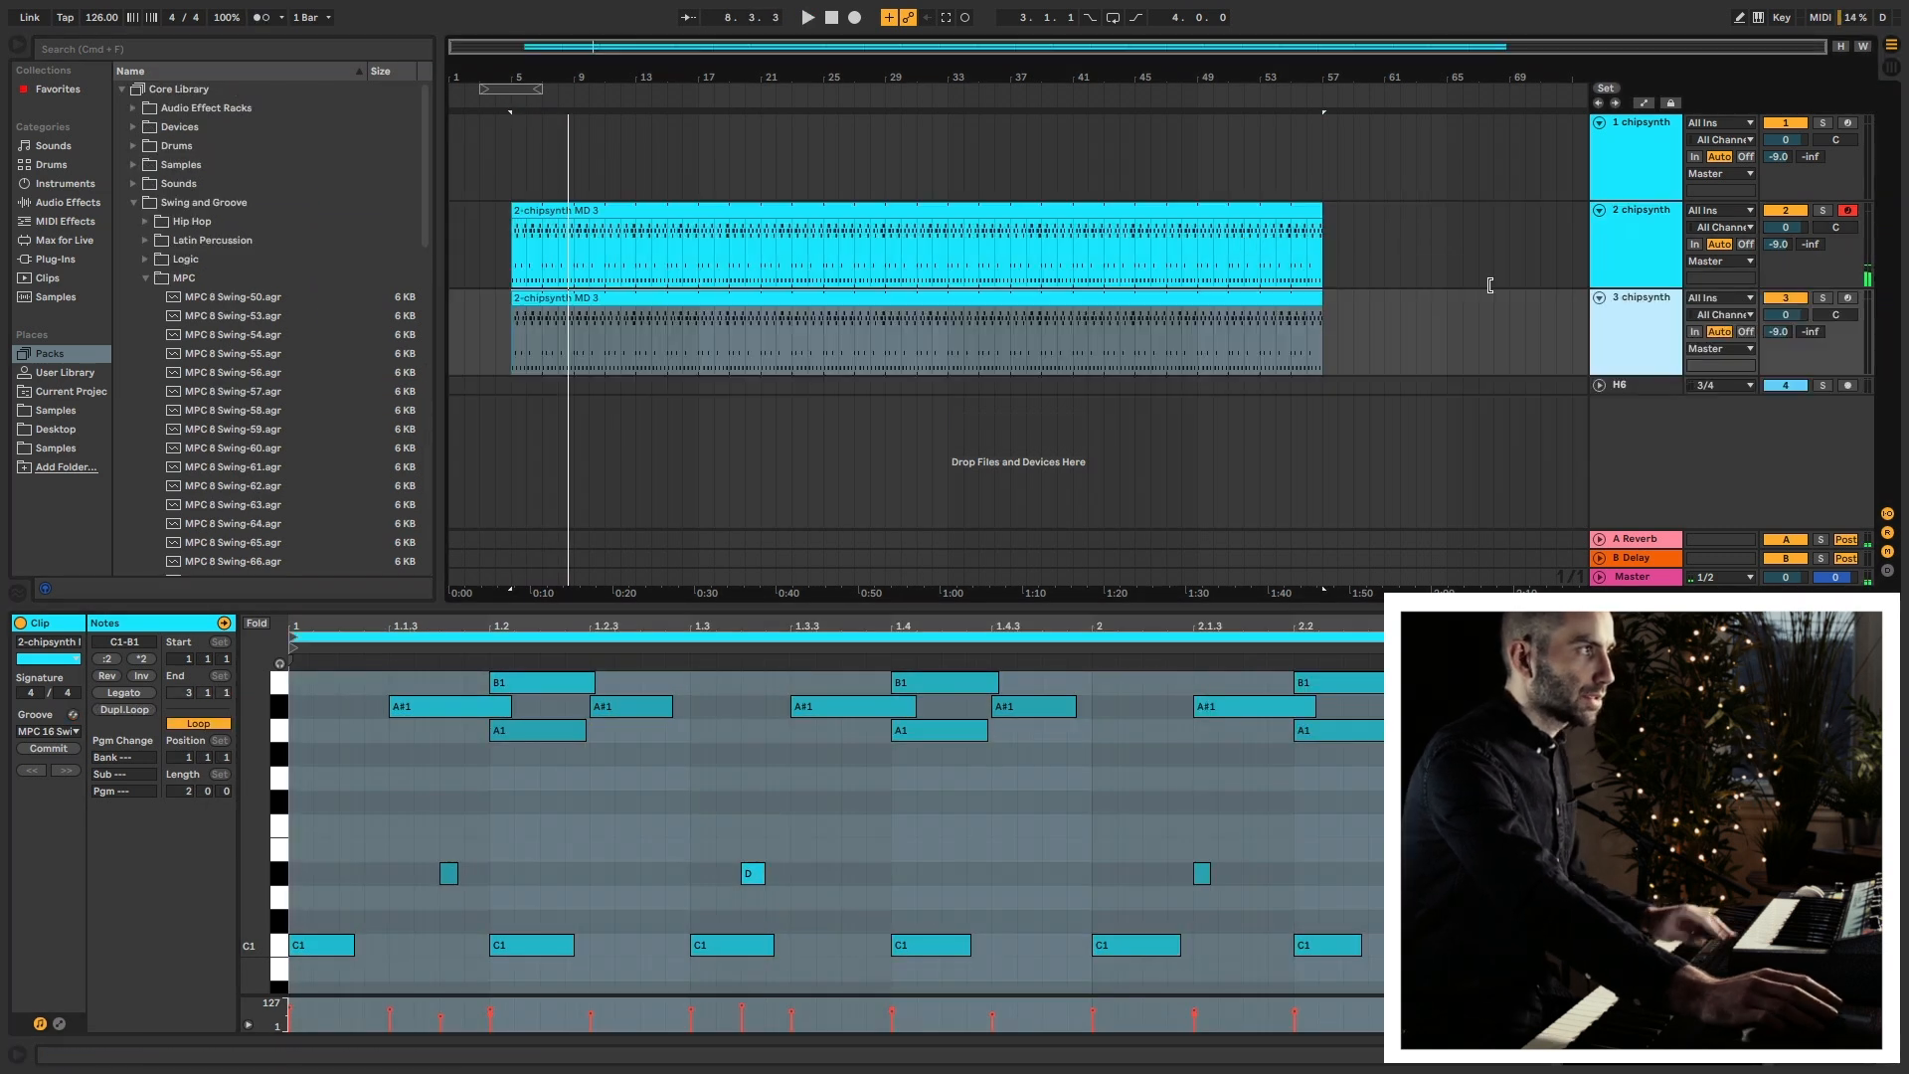
{"action": "left_click", "coordinate": [1666, 213]}
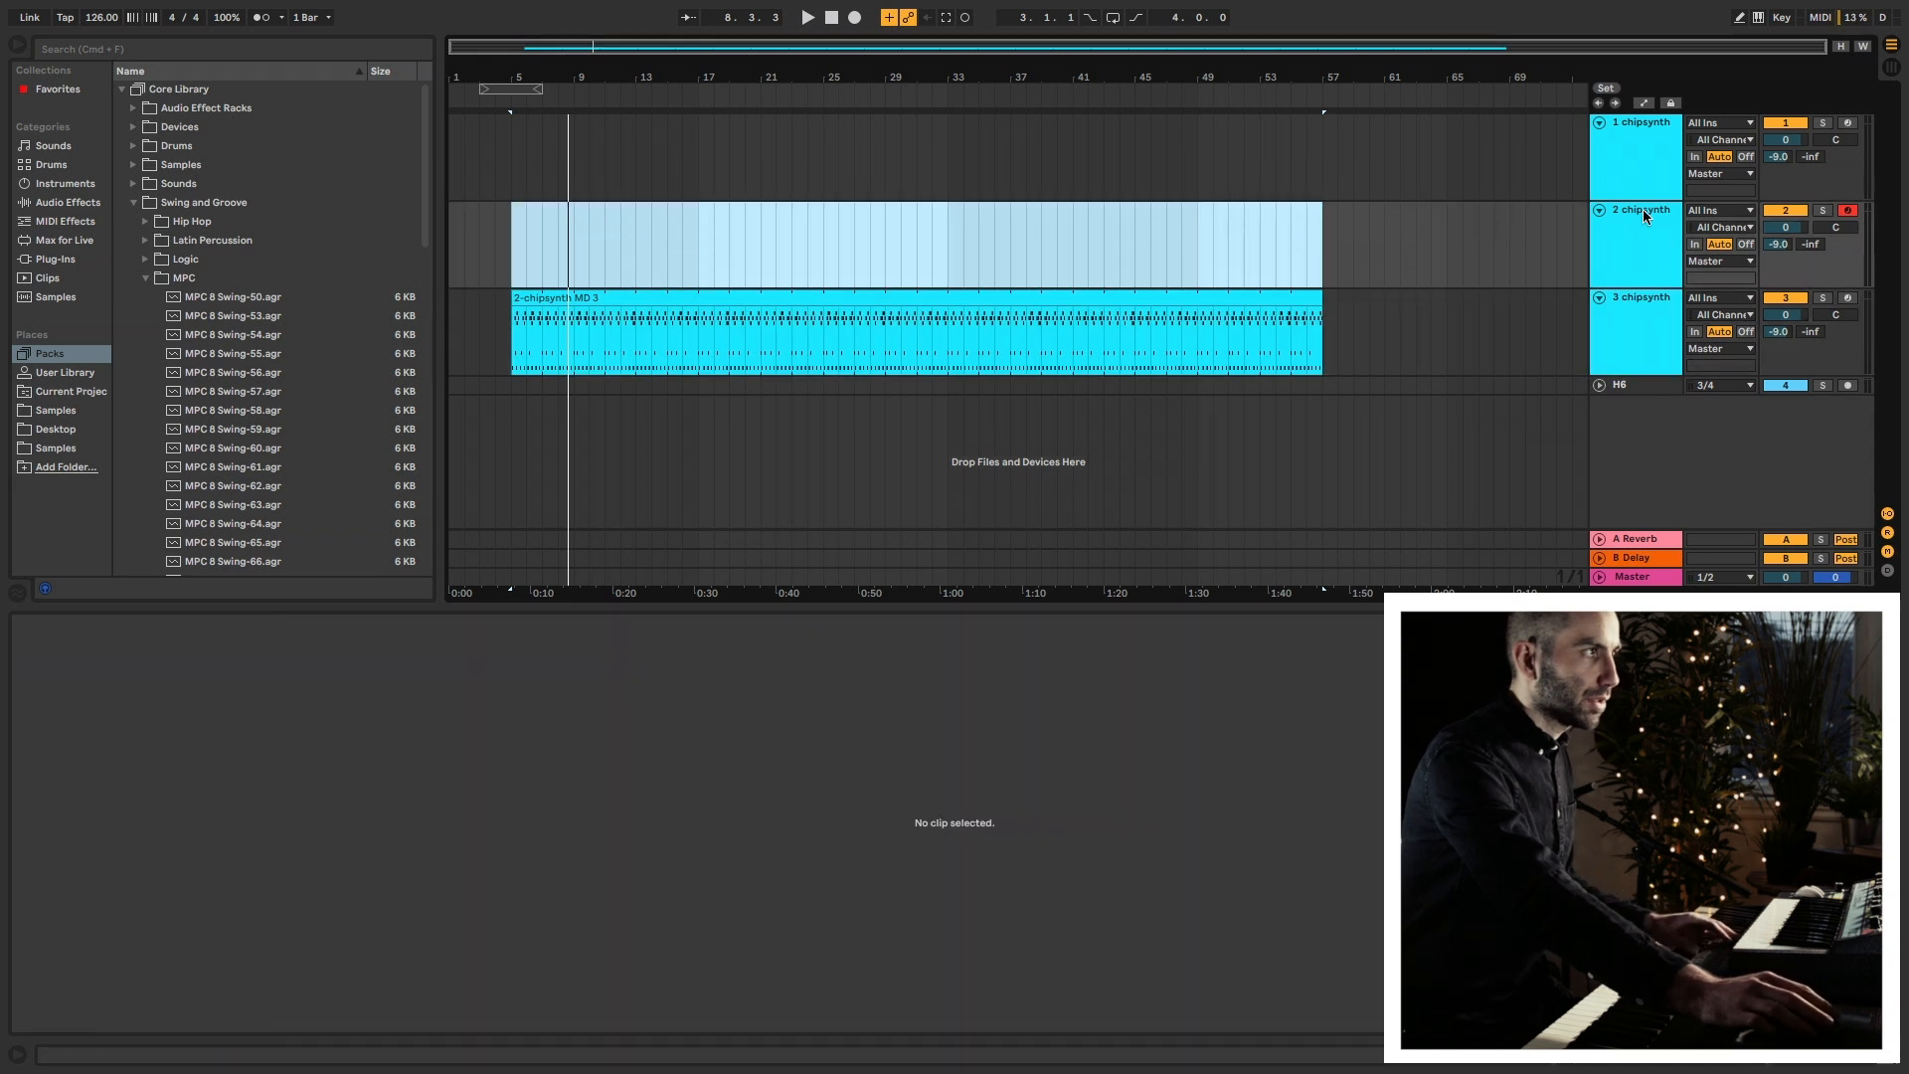
Load the Kick preset from the Drums category into the second track's chipsynth MD and step forward three presets.
{"action": "double_click", "coordinate": [1644, 217]}
{"action": "left_click", "coordinate": [63, 854]}
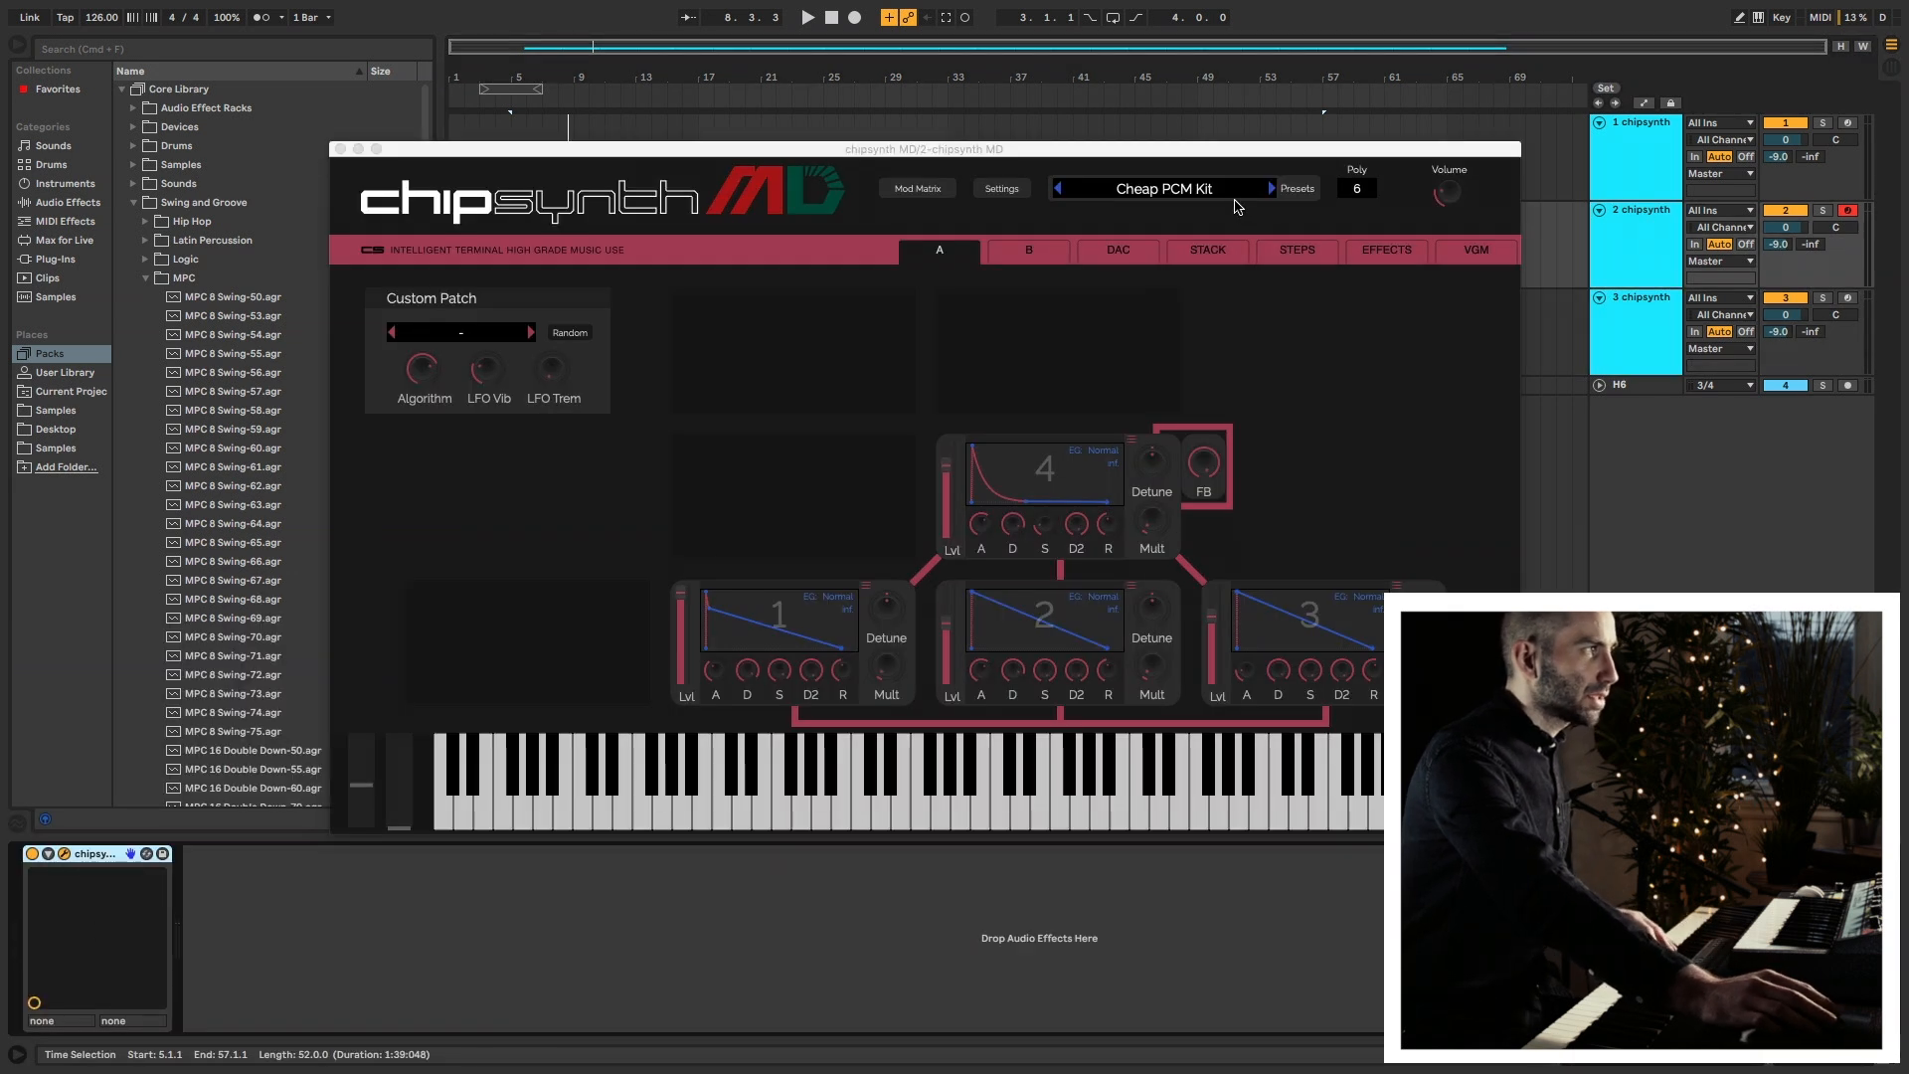
{"action": "left_click", "coordinate": [1240, 207]}
{"action": "mouse_move", "coordinate": [1279, 344]}
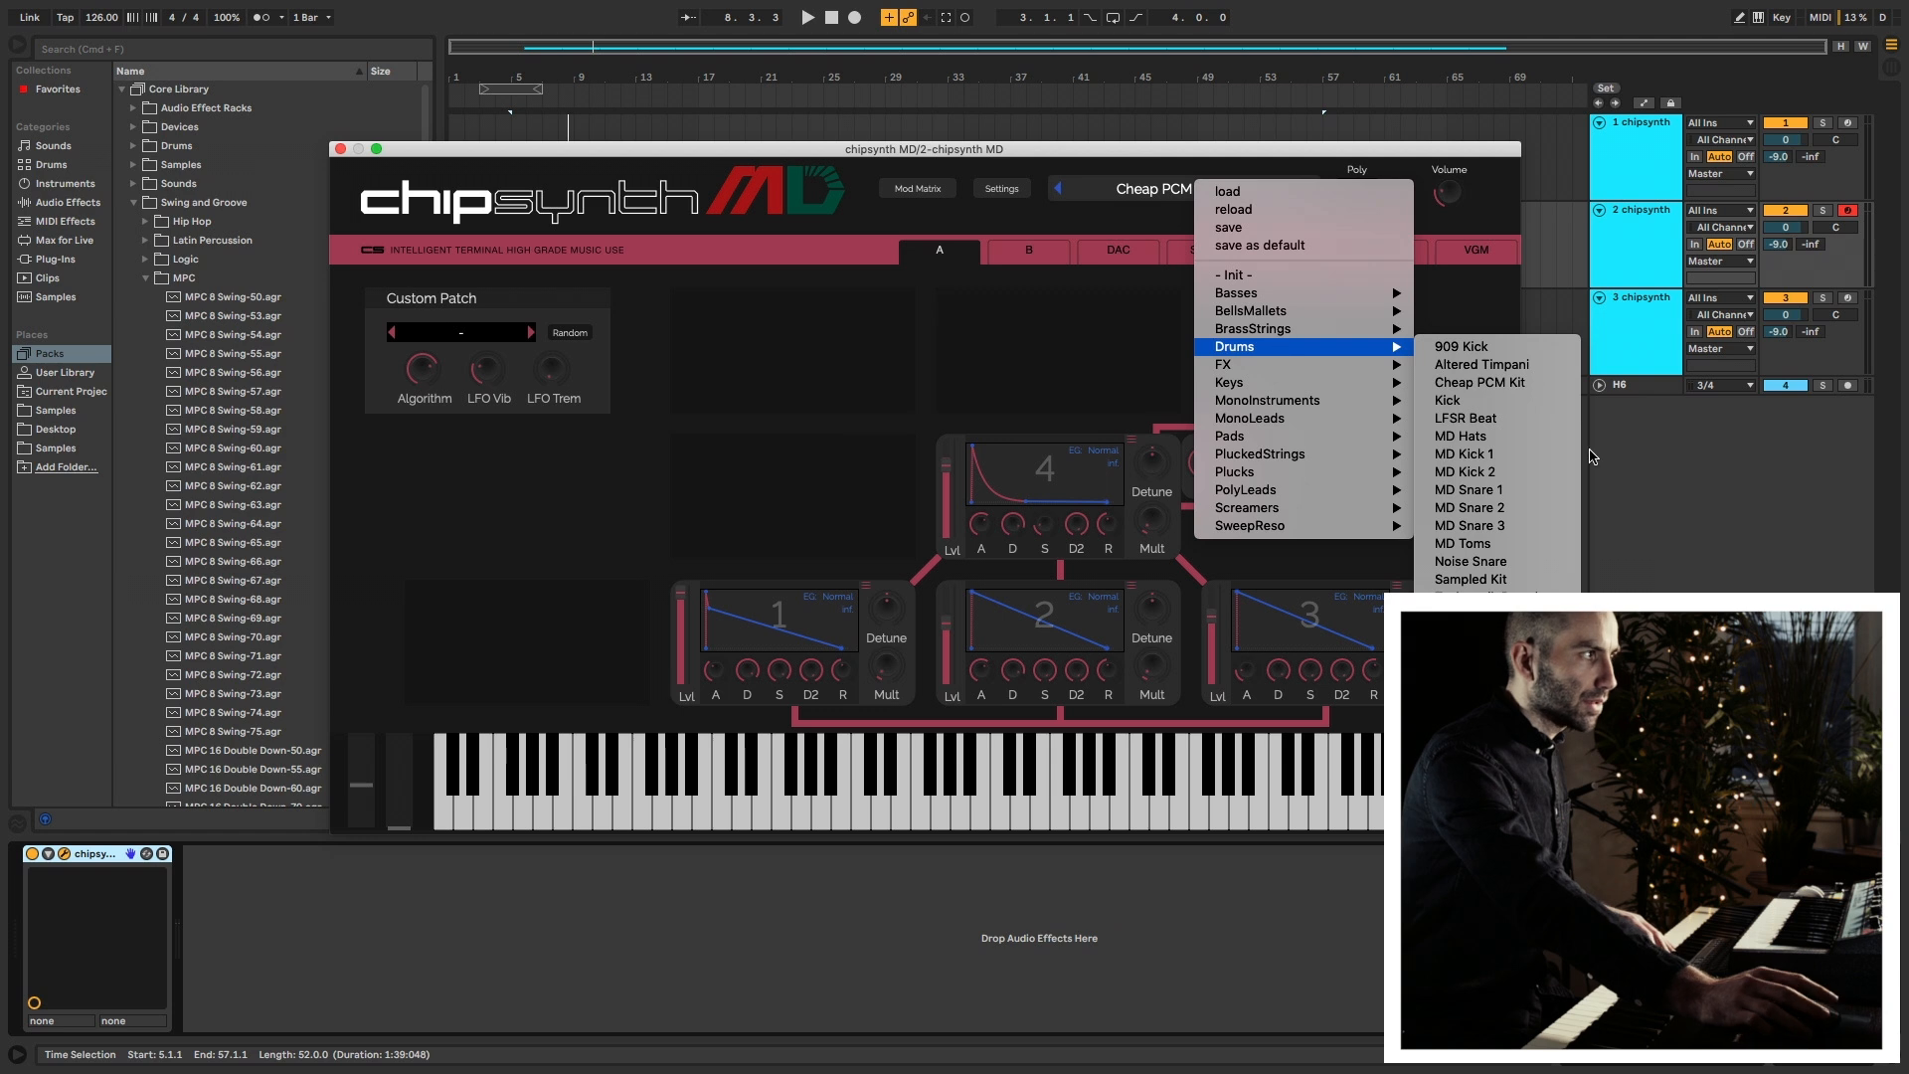
{"action": "left_click", "coordinate": [1500, 401]}
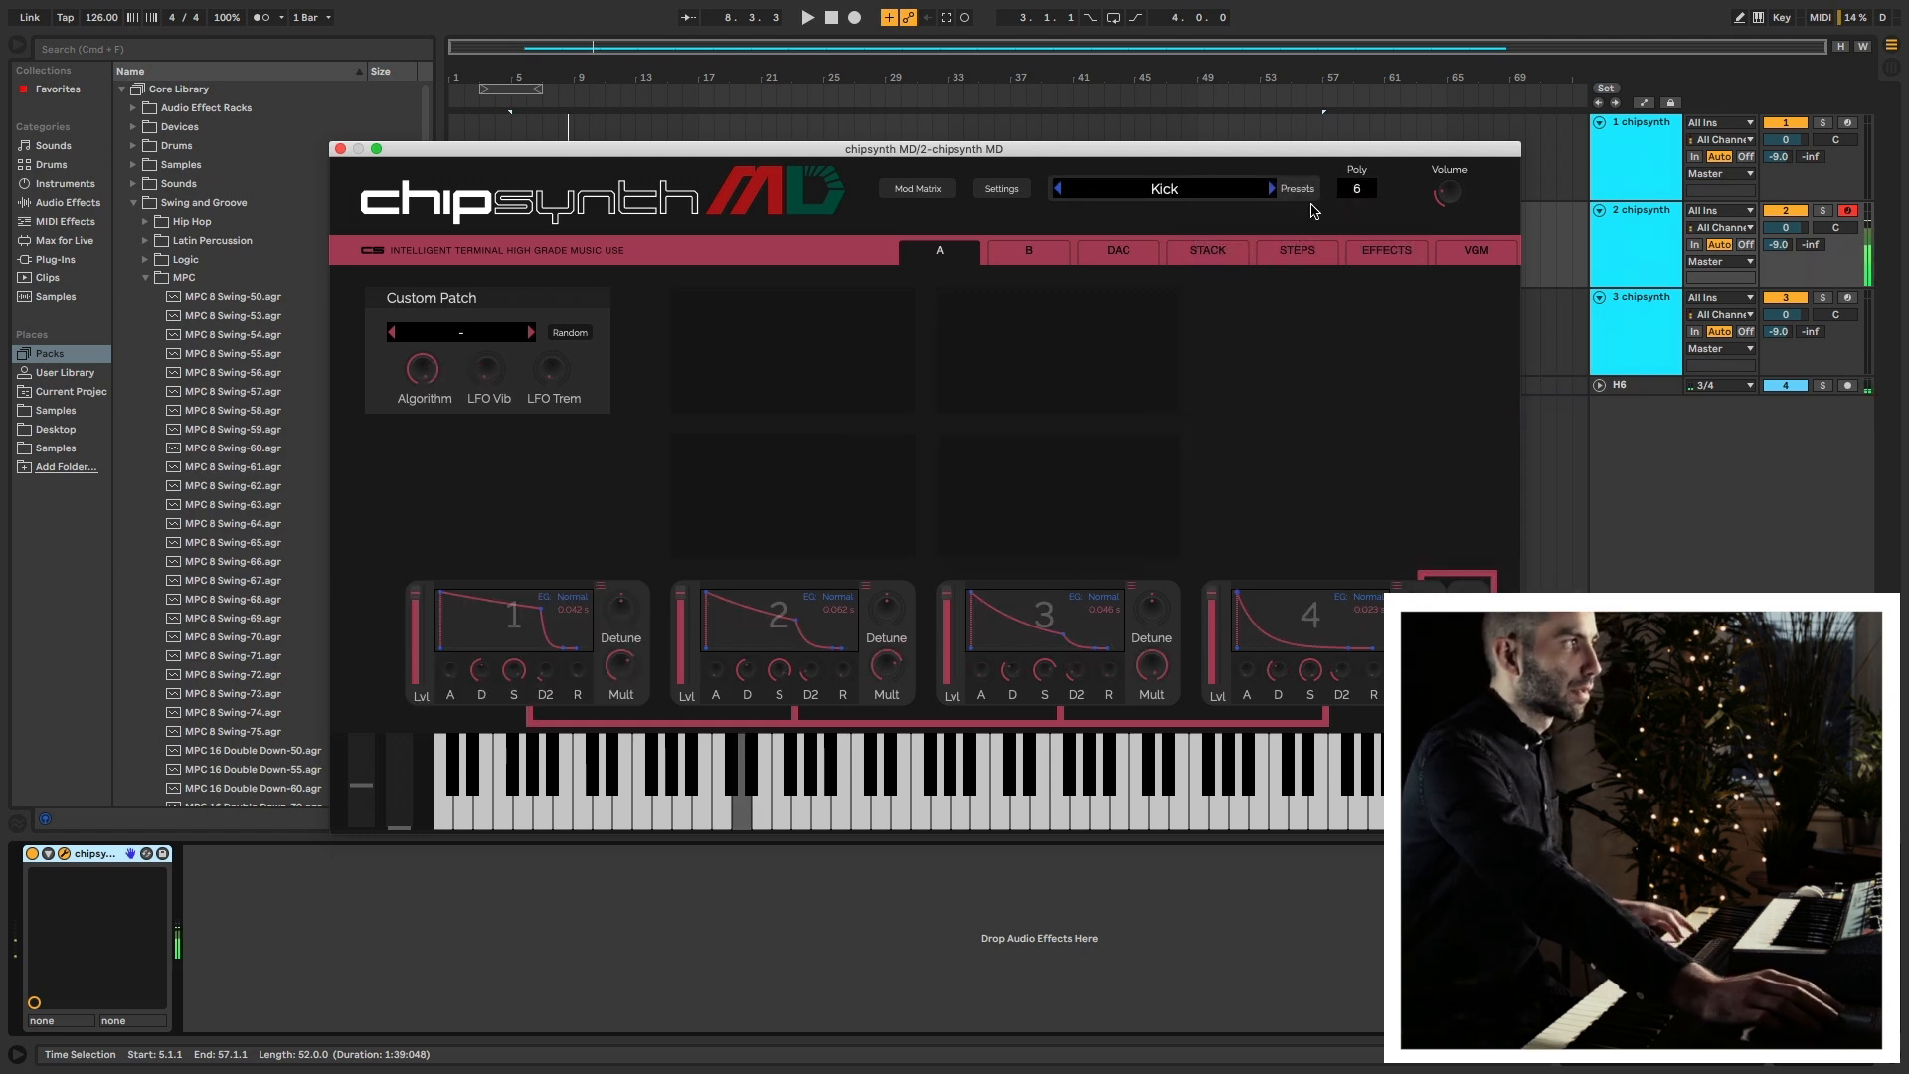
{"action": "left_click", "coordinate": [1271, 189]}
{"action": "left_click", "coordinate": [1272, 189]}
{"action": "left_click", "coordinate": [1272, 189]}
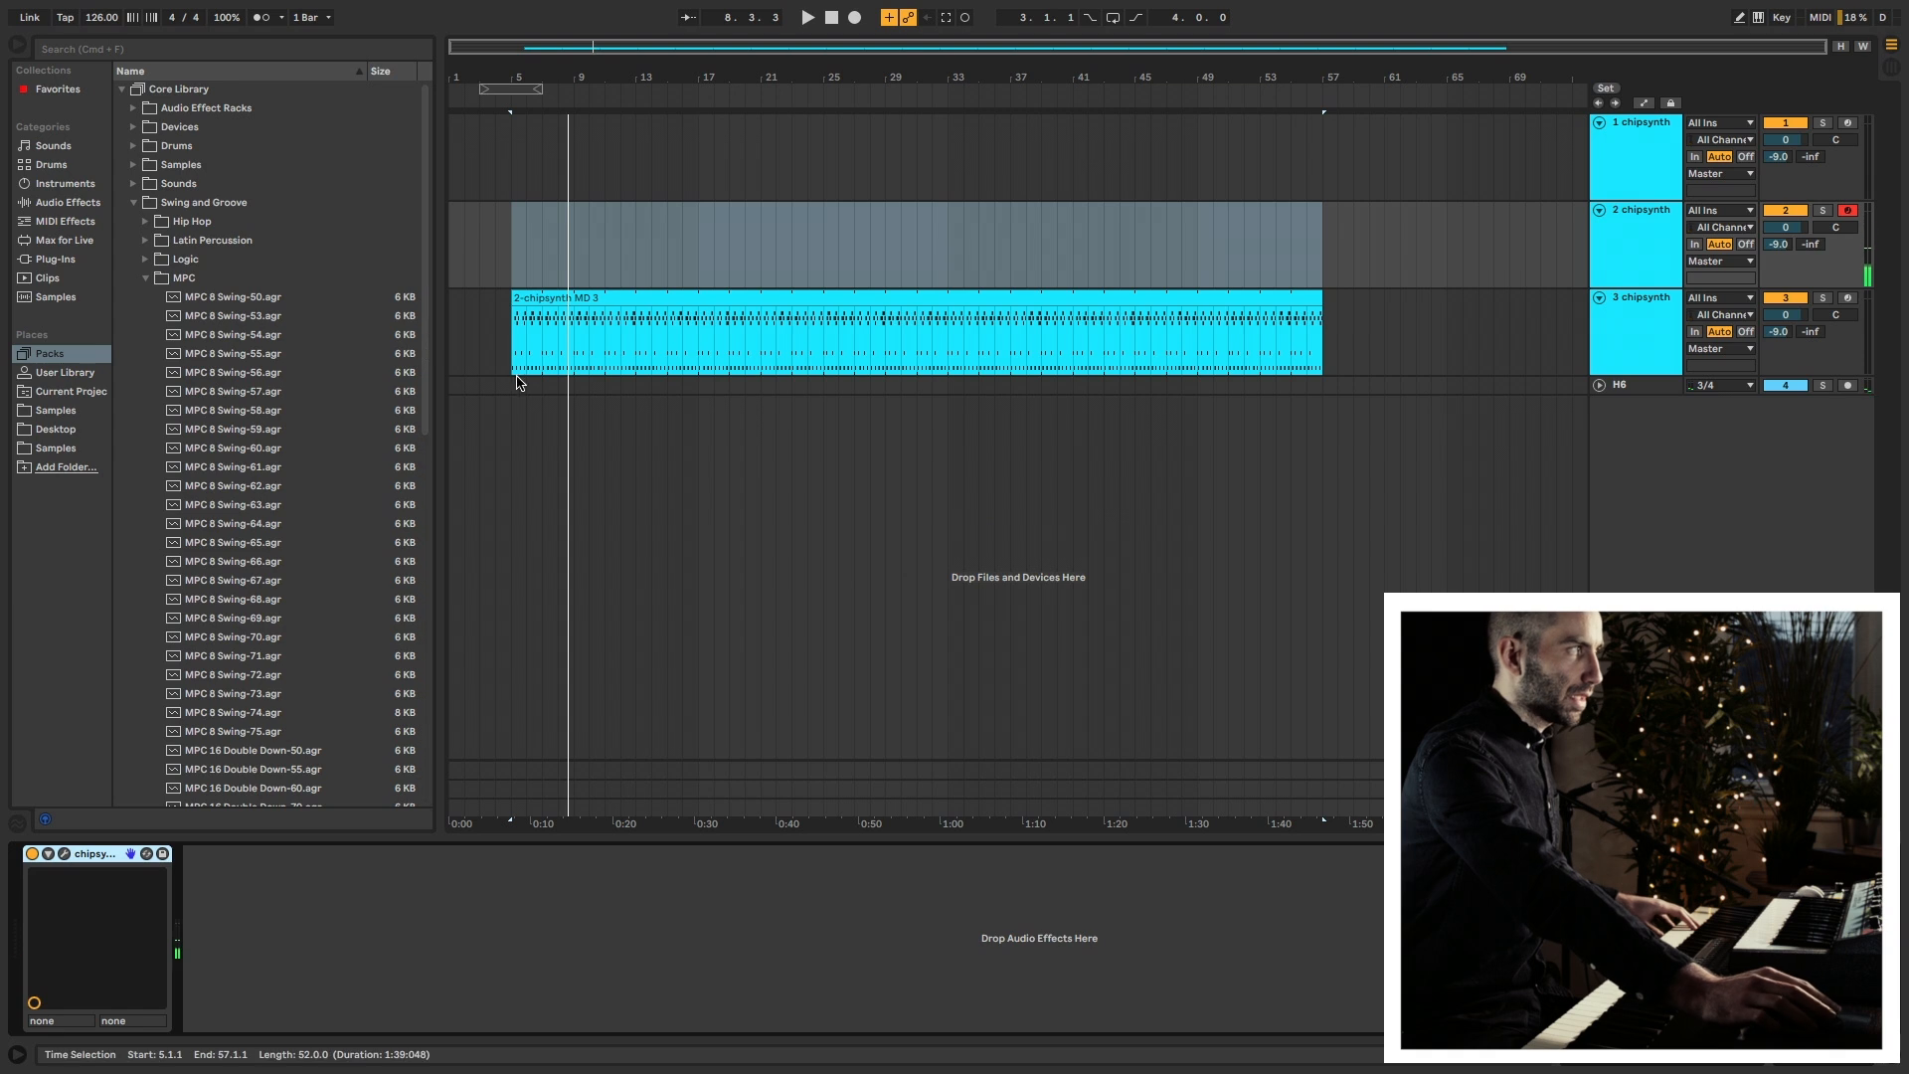
Record a C1 kick on every beat in the second track from bar 5 and extend the looped clip to bar 57.
{"action": "left_click", "coordinate": [509, 261]}
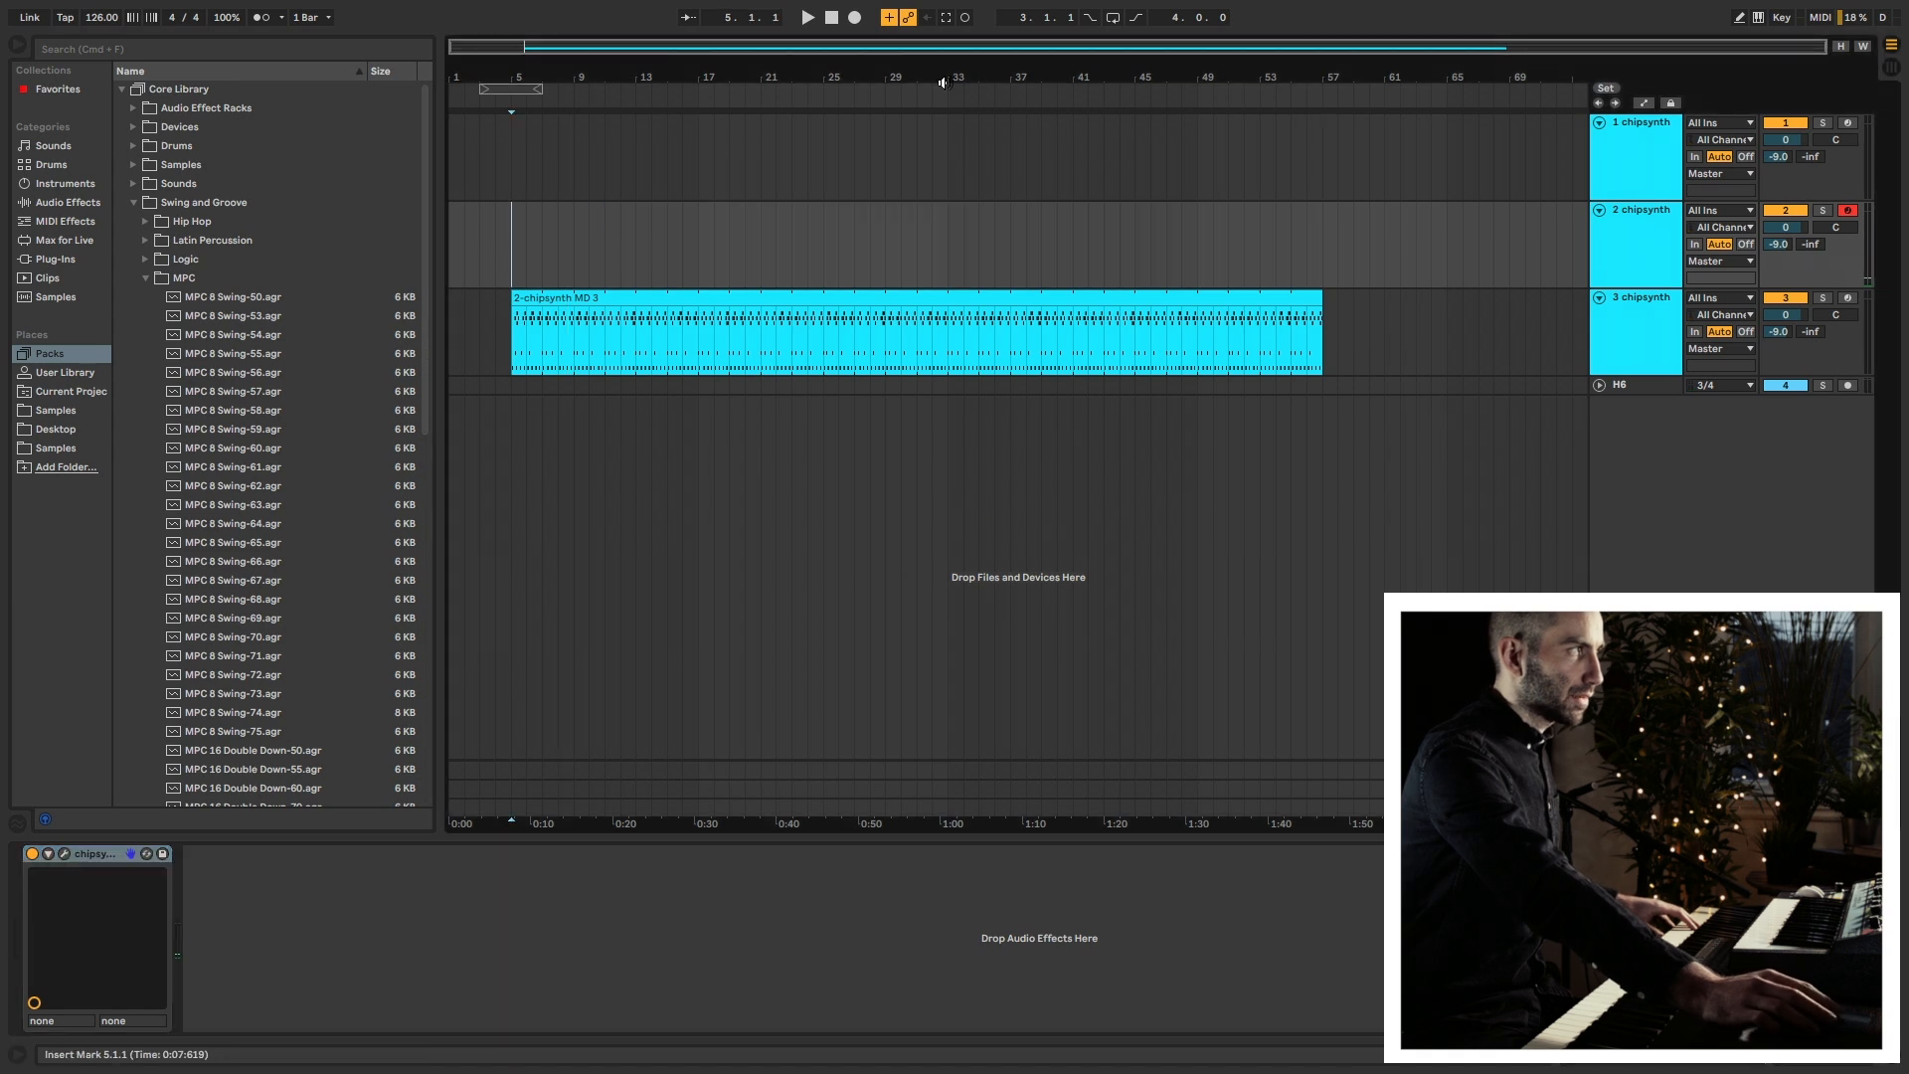
{"action": "left_click", "coordinate": [855, 17]}
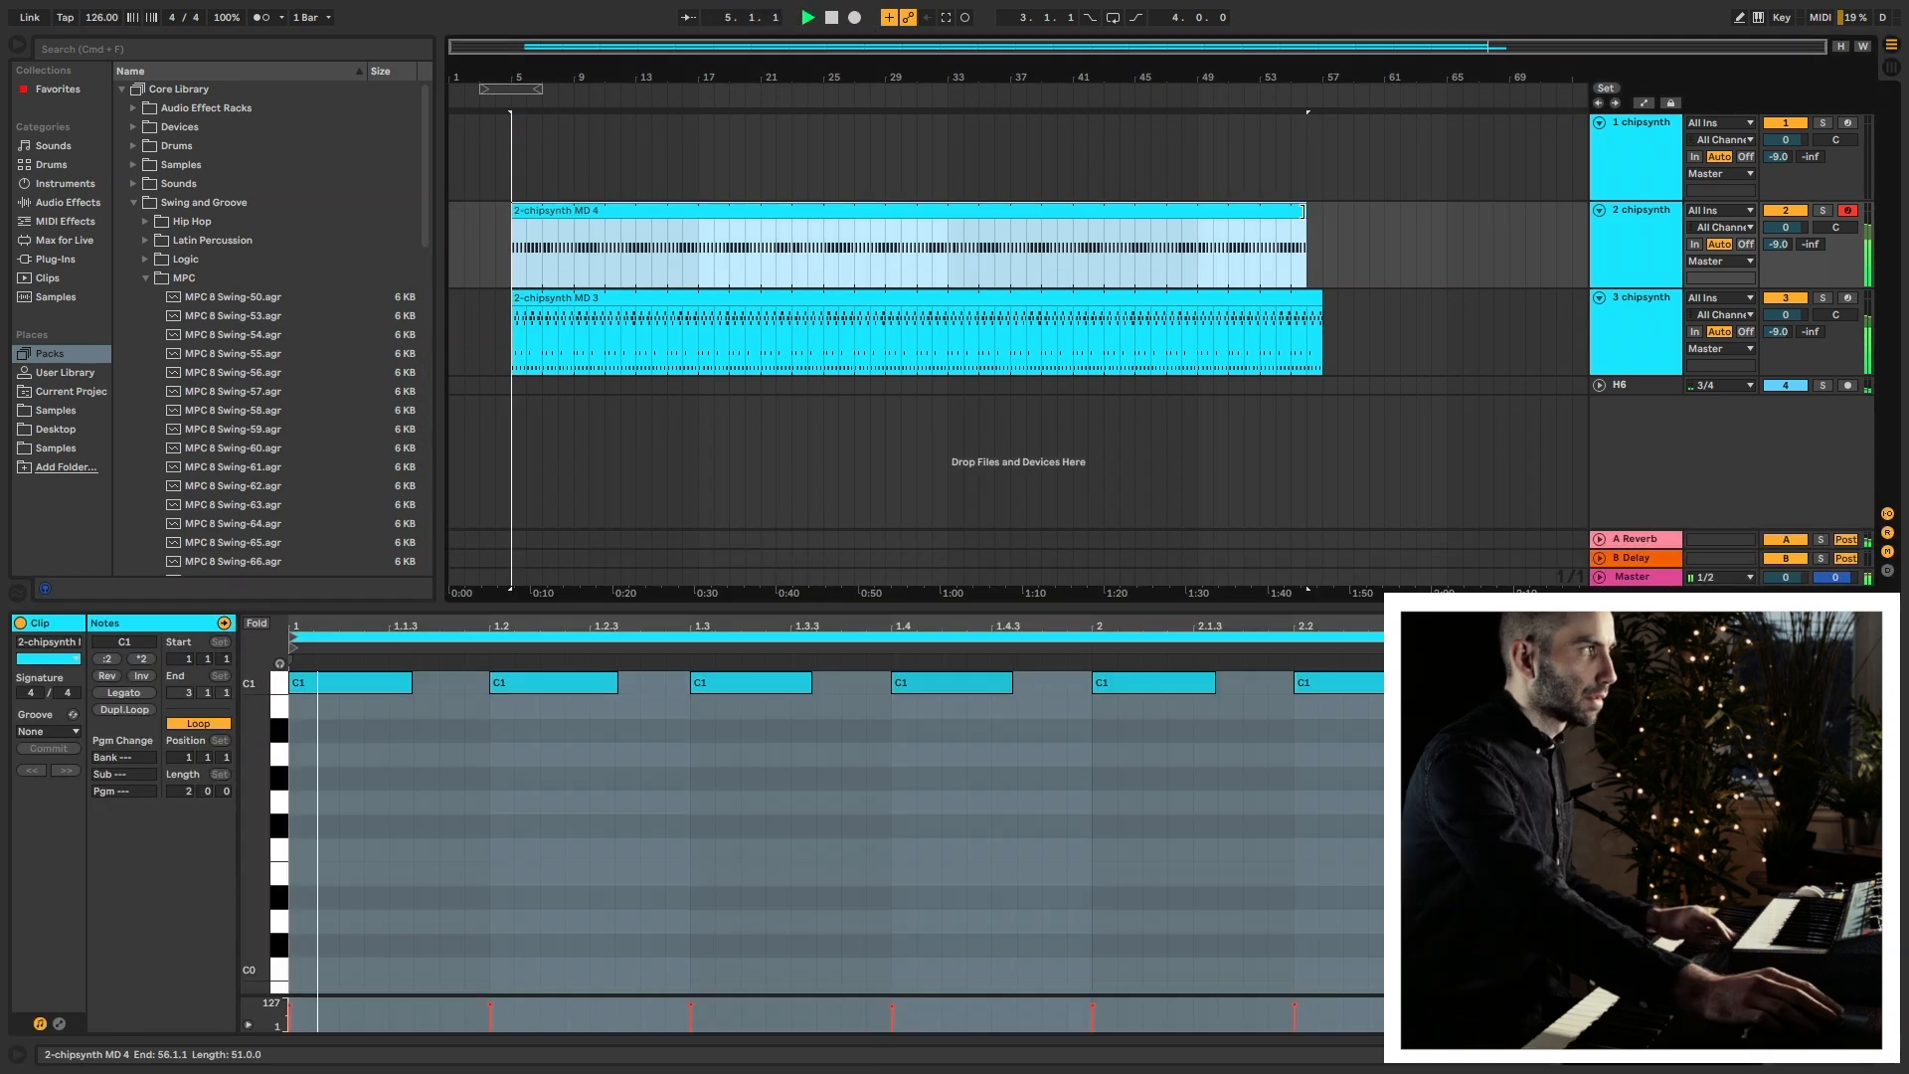
{"action": "left_click_drag", "start_coordinate": [1302, 211], "coordinate": [1321, 212]}
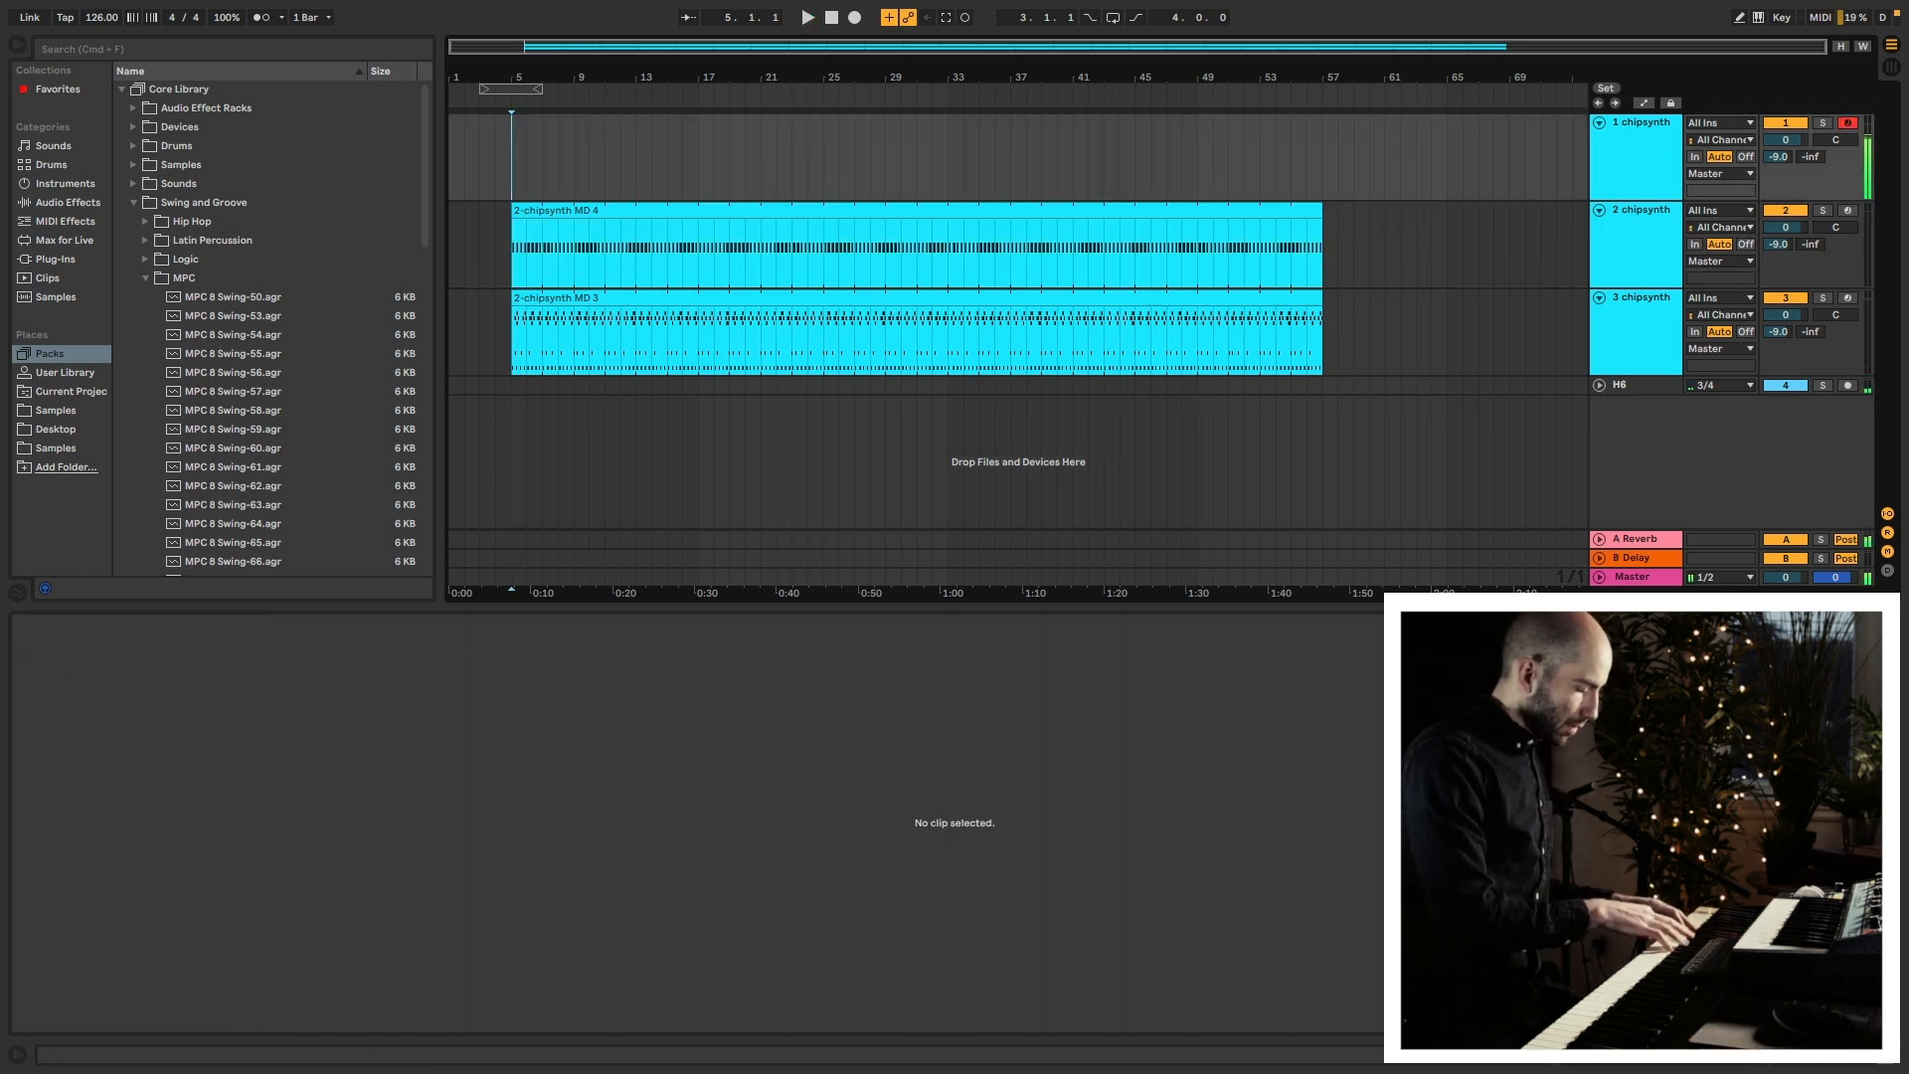
Record a four-bar bass line on the first track from bar 5, extend the looped clip to bar 58 and play it.
{"action": "key", "text": "F9"}
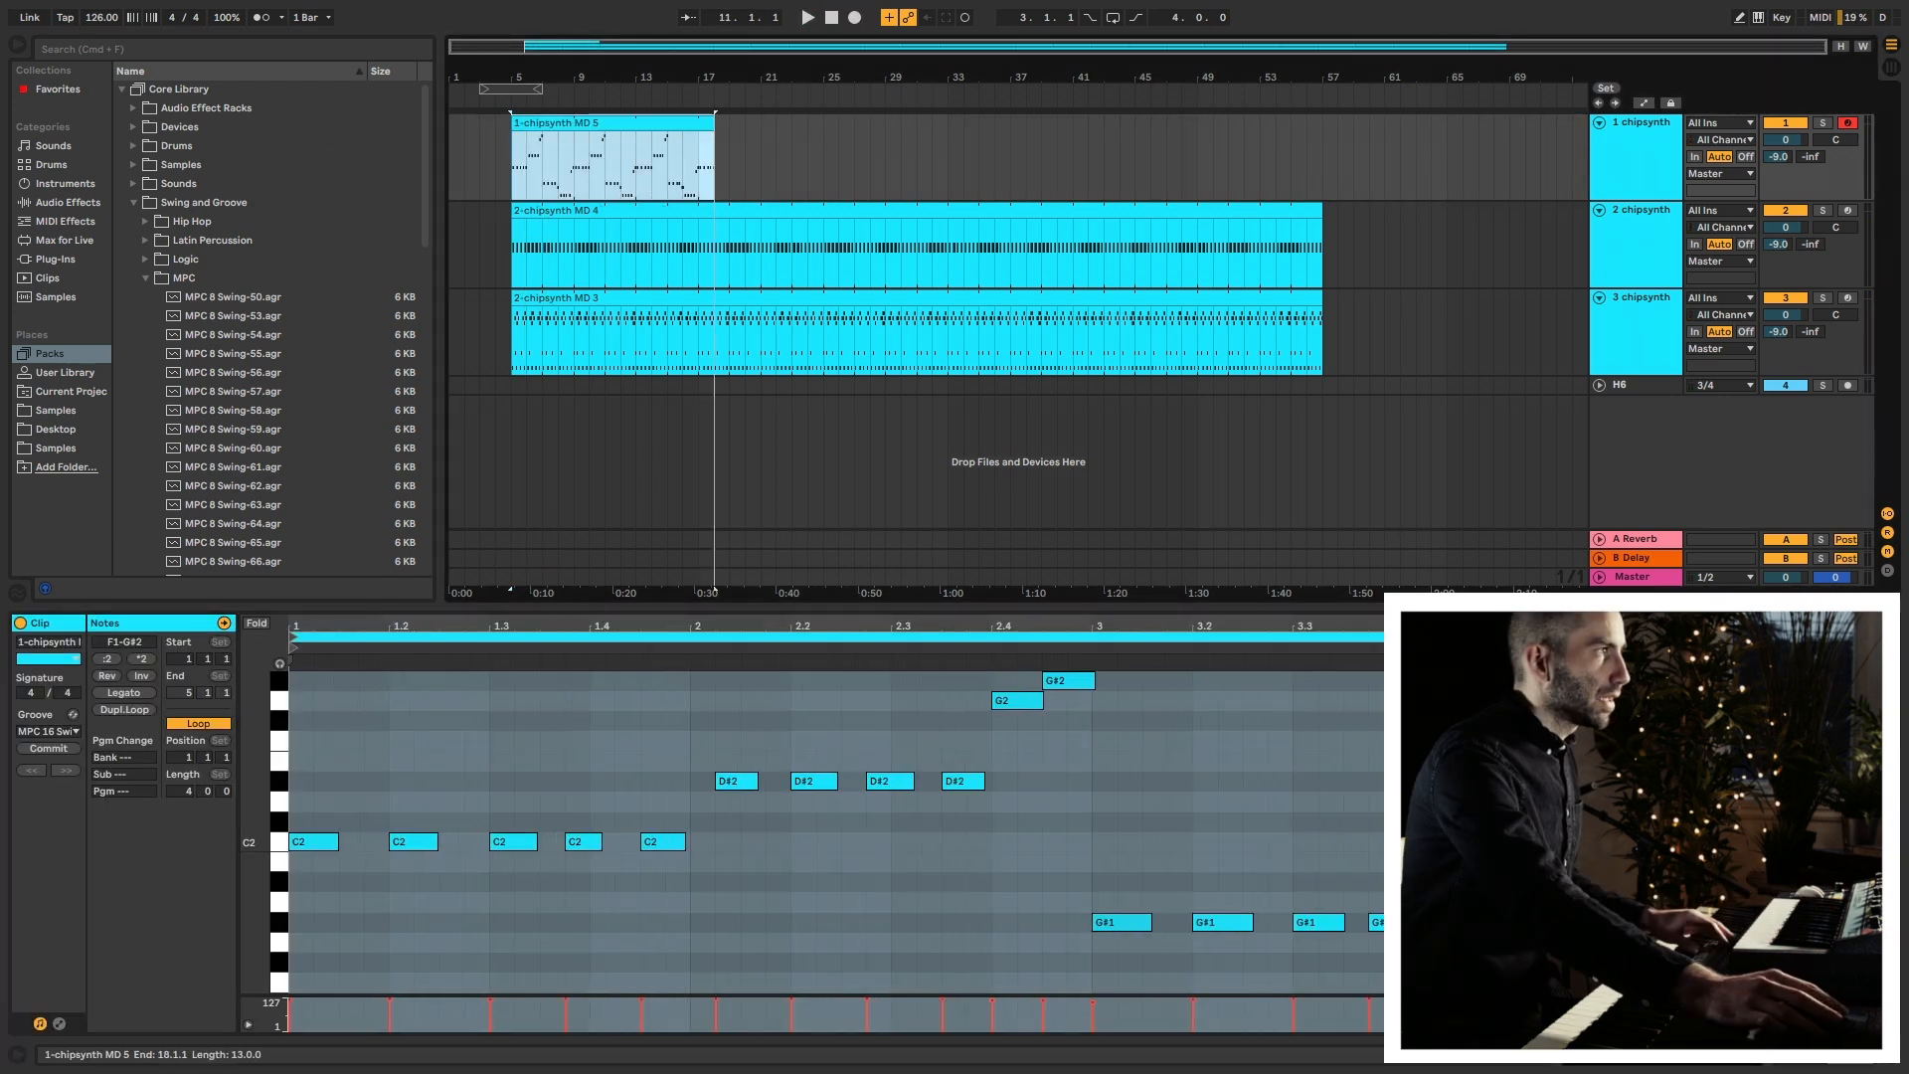
{"action": "left_click_drag", "start_coordinate": [1353, 123], "coordinate": [1337, 123]}
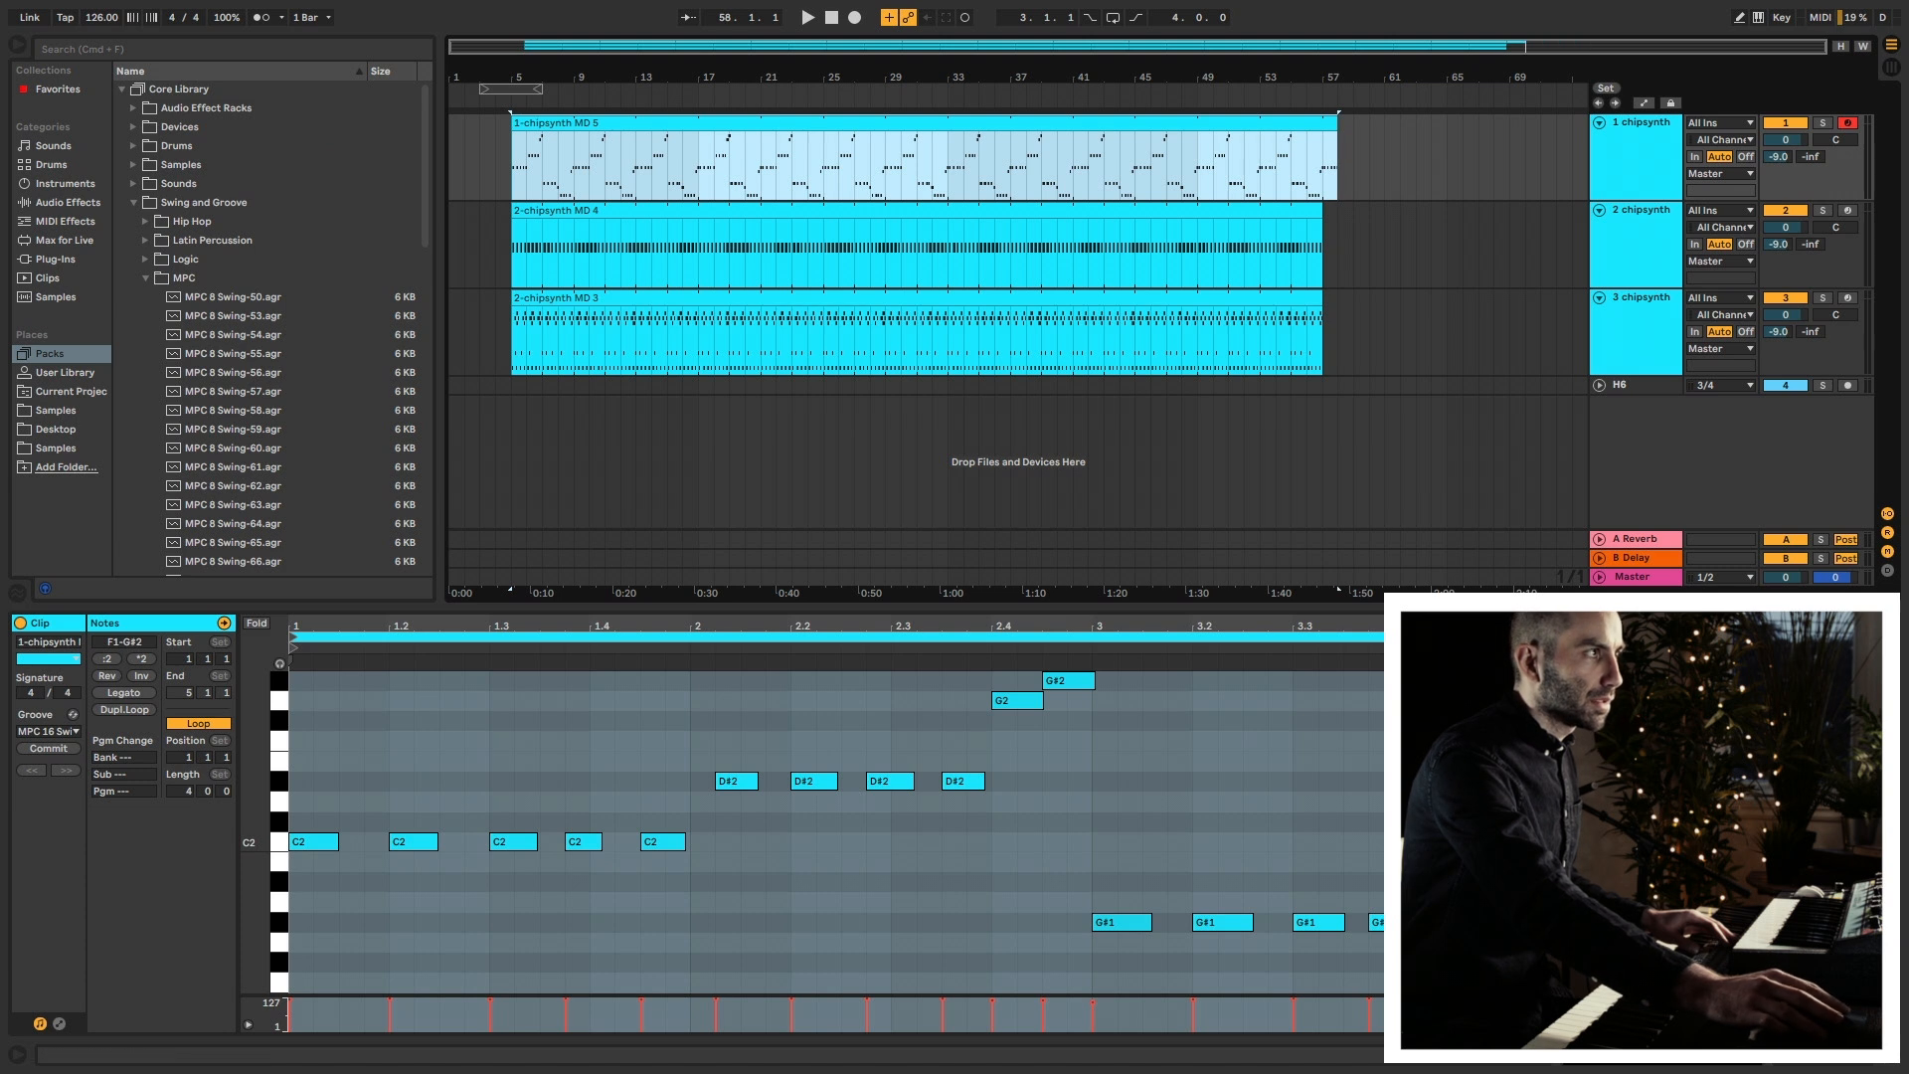
{"action": "key", "text": "space"}
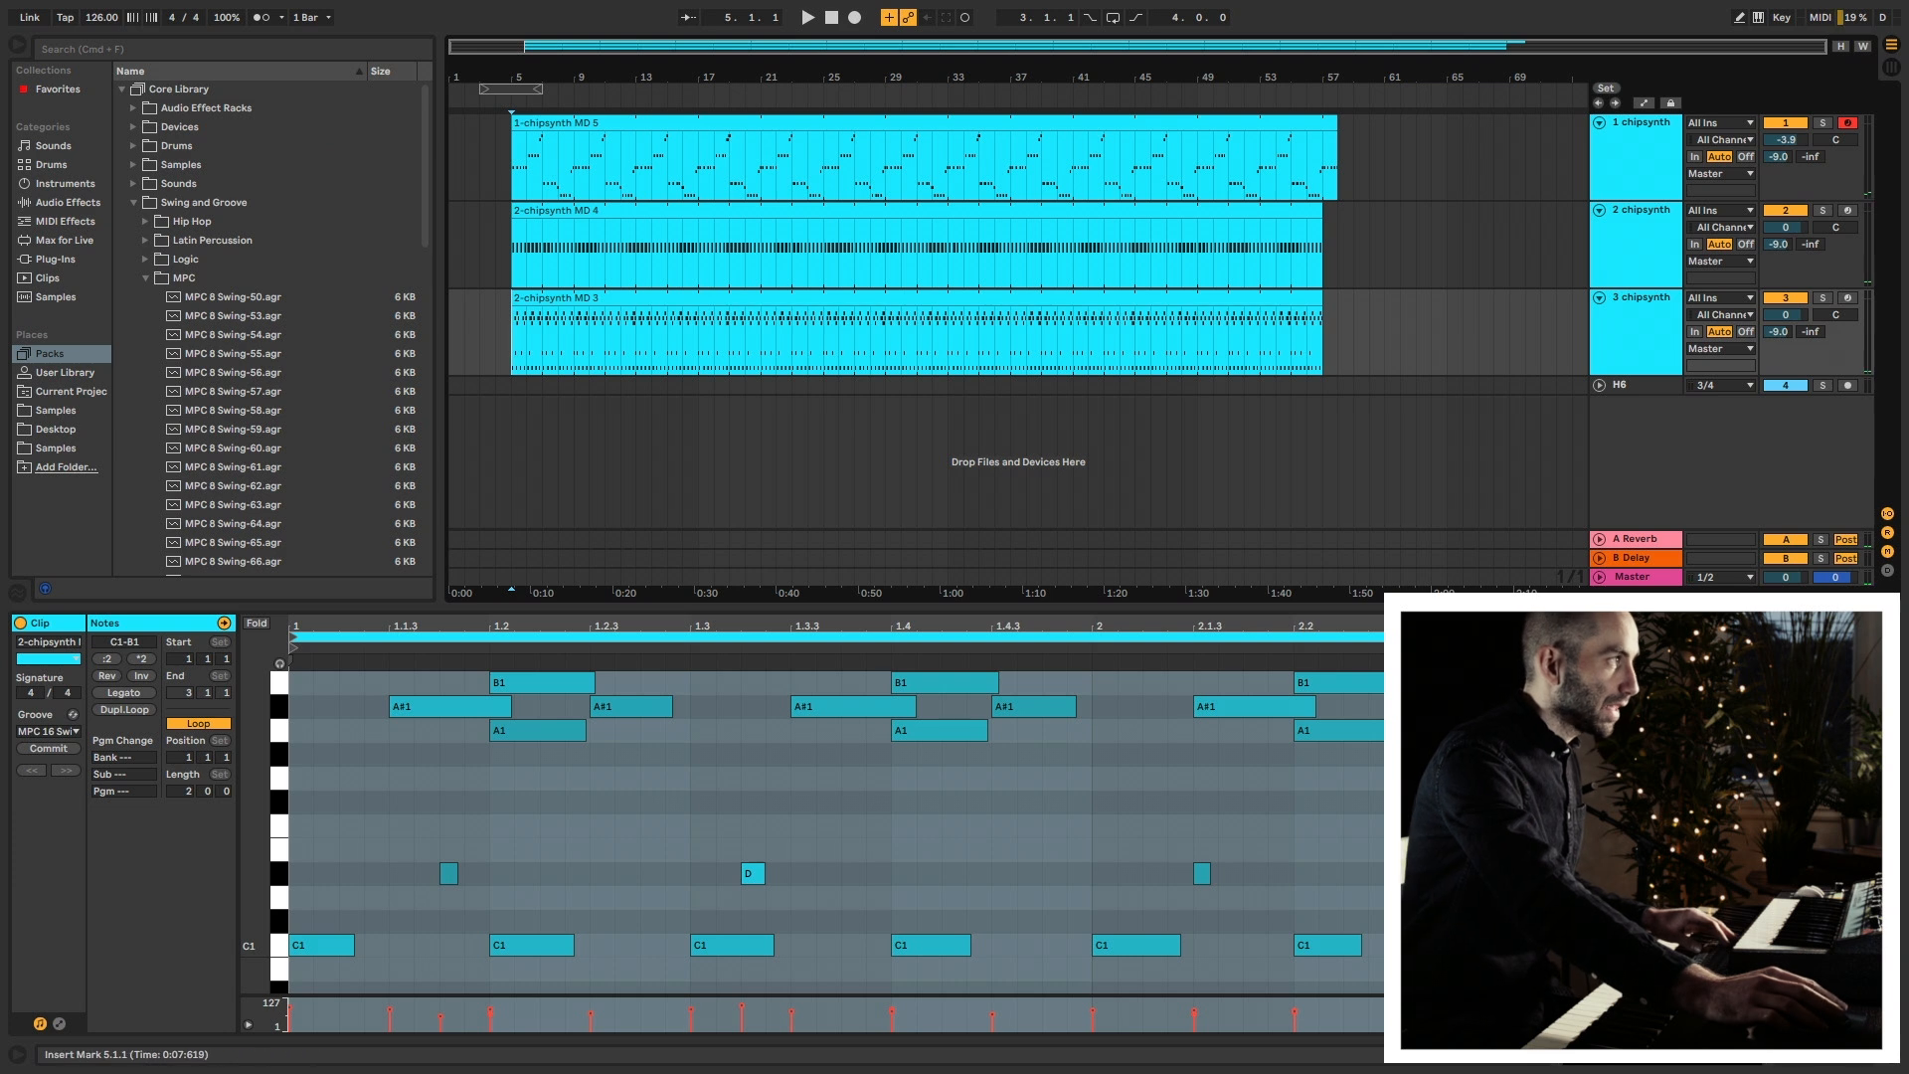
Open the third track's drum clip, play it briefly, and move the B1 note at 1.2 back to 1.1.3.
{"action": "double_click", "coordinate": [895, 299]}
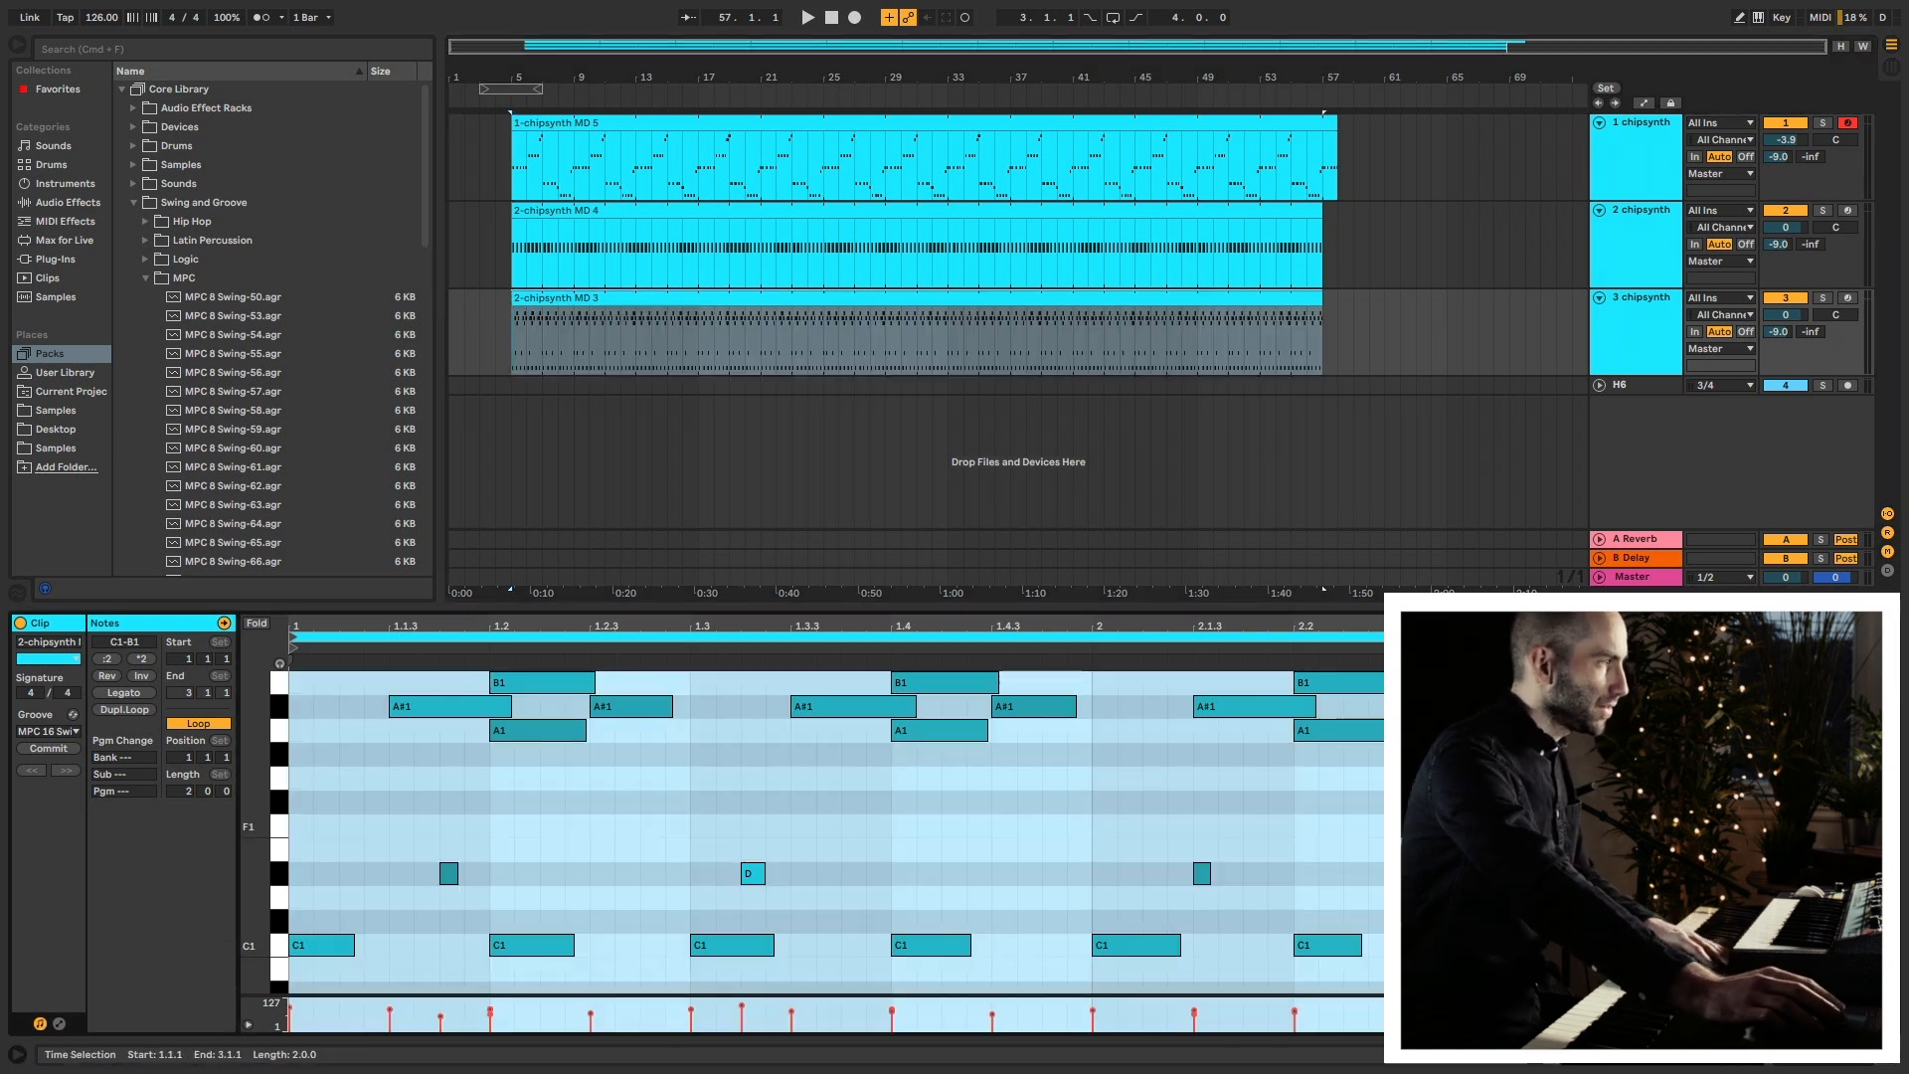
{"action": "left_click", "coordinate": [691, 802]}
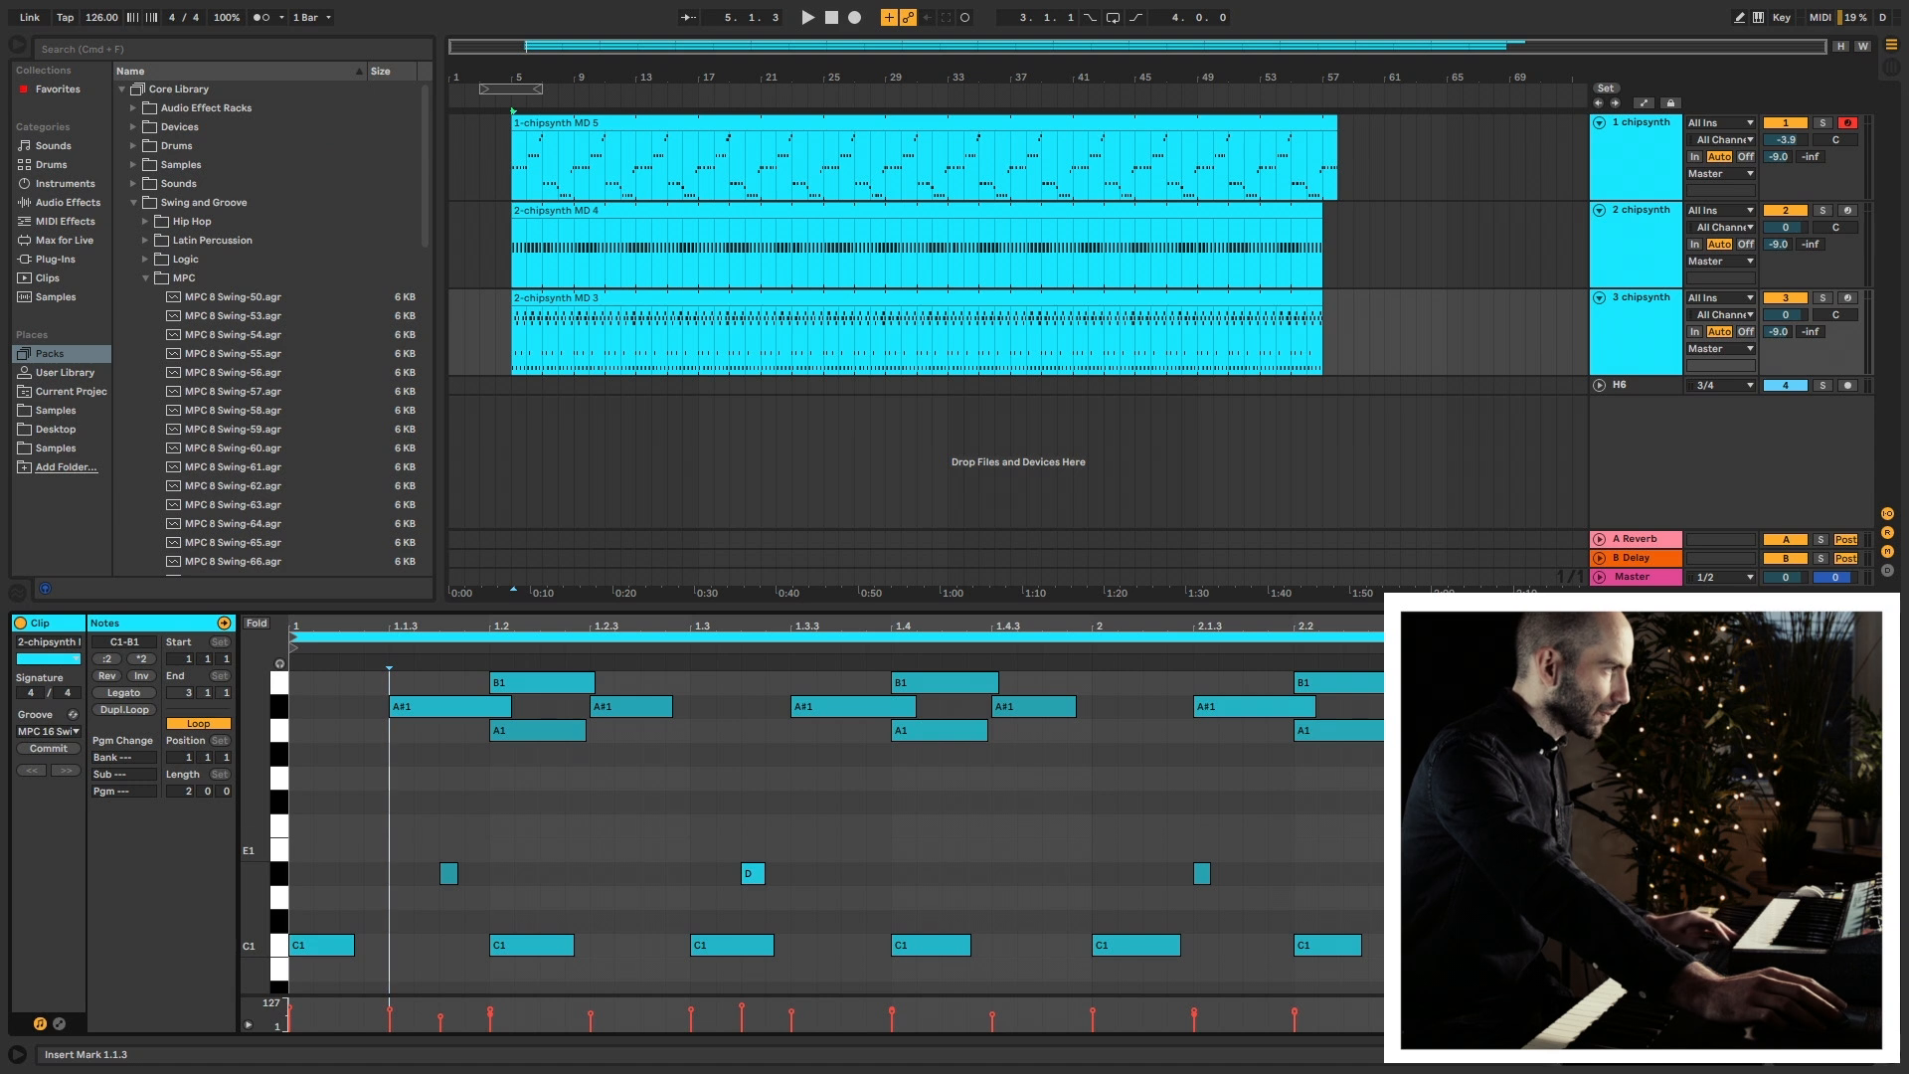
{"action": "key", "text": "space"}
{"action": "key", "text": "space"}
{"action": "left_click", "coordinate": [540, 802]}
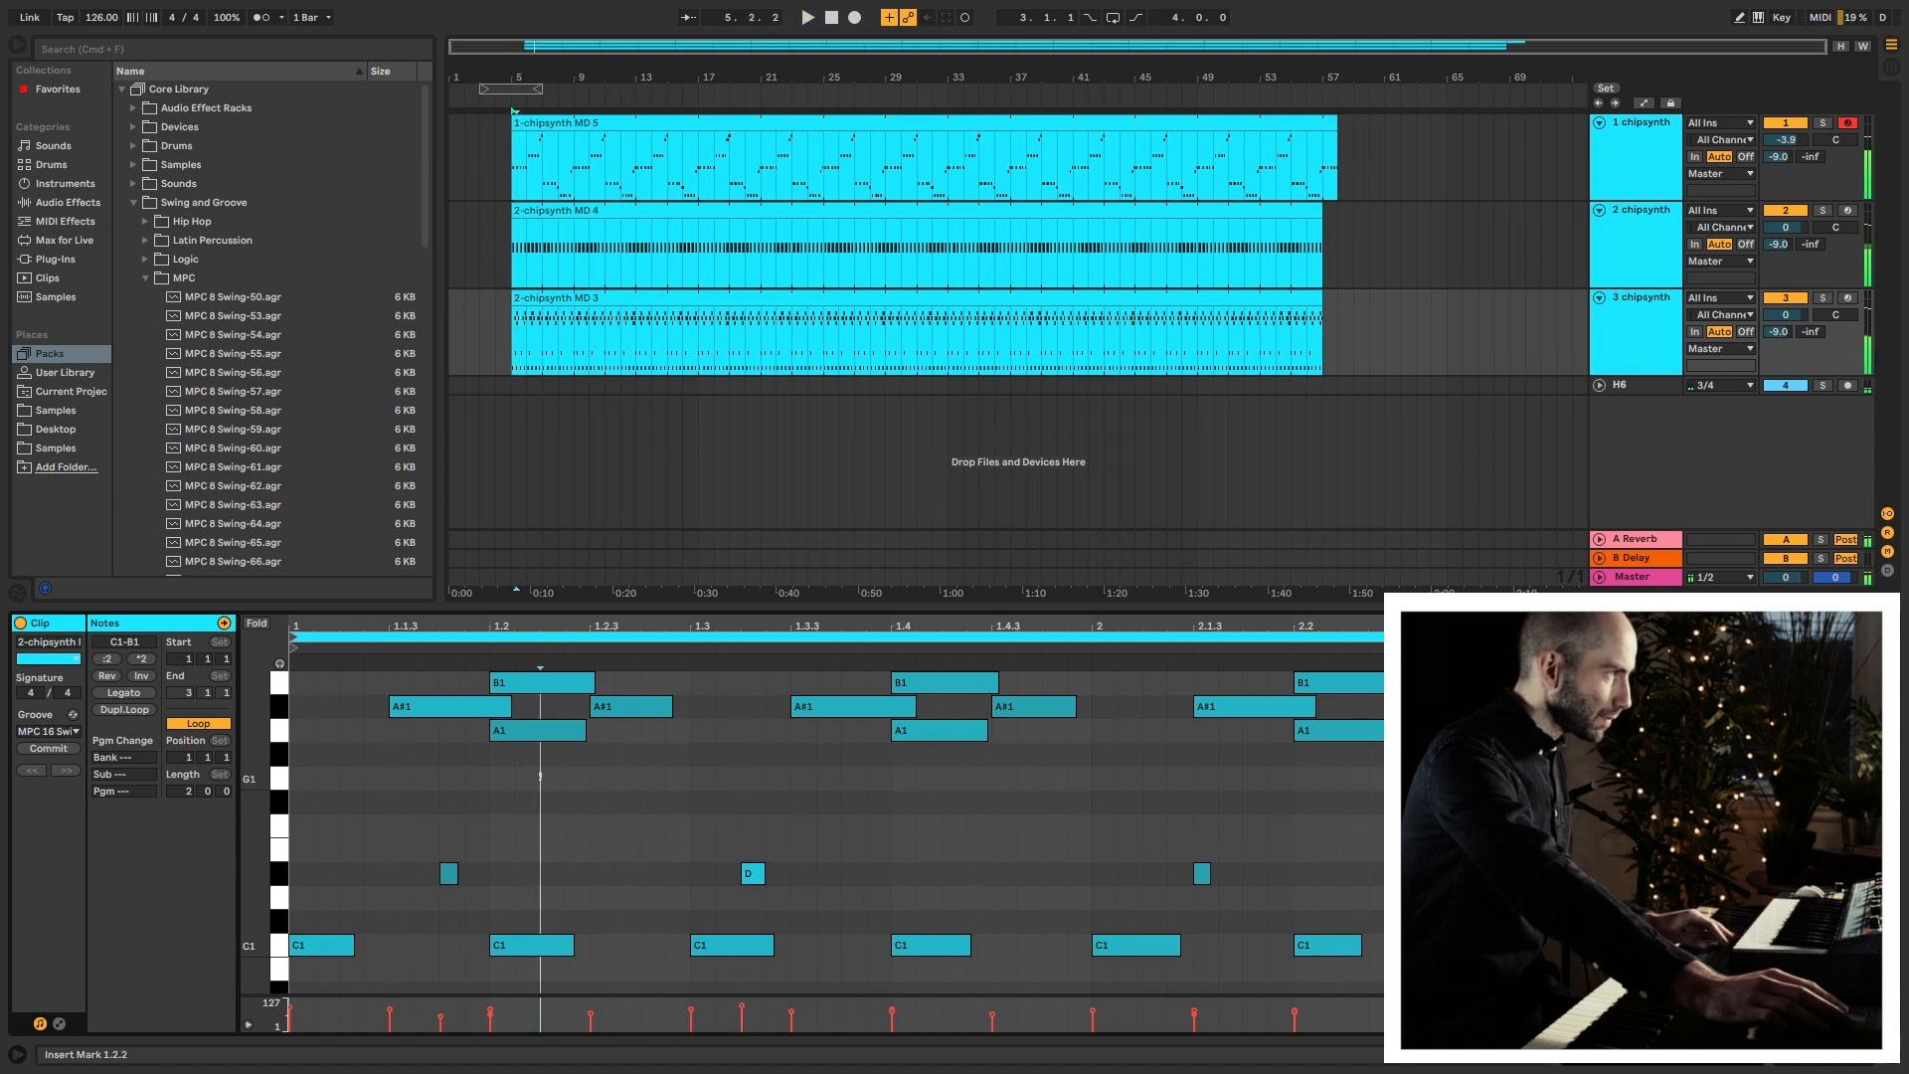
{"action": "key", "text": "space"}
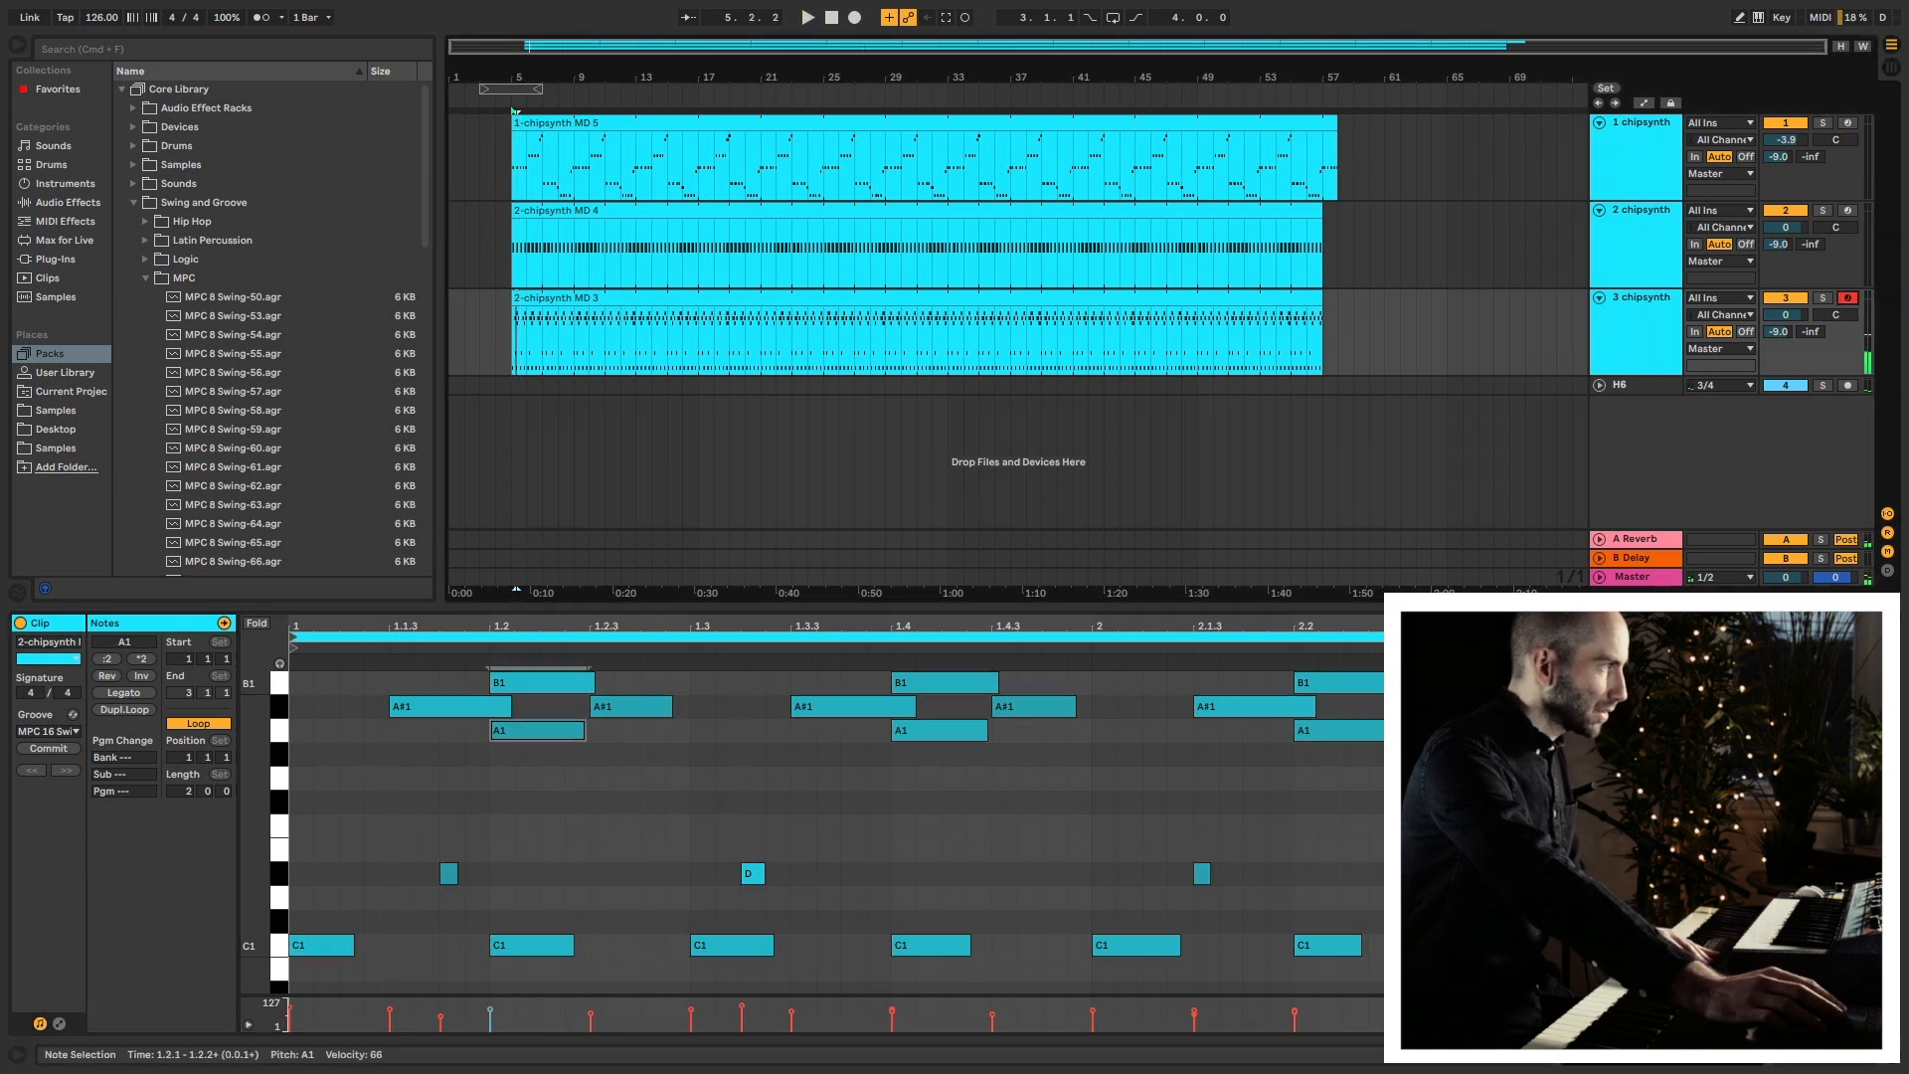
{"action": "left_click_drag", "start_coordinate": [541, 684], "coordinate": [440, 683]}
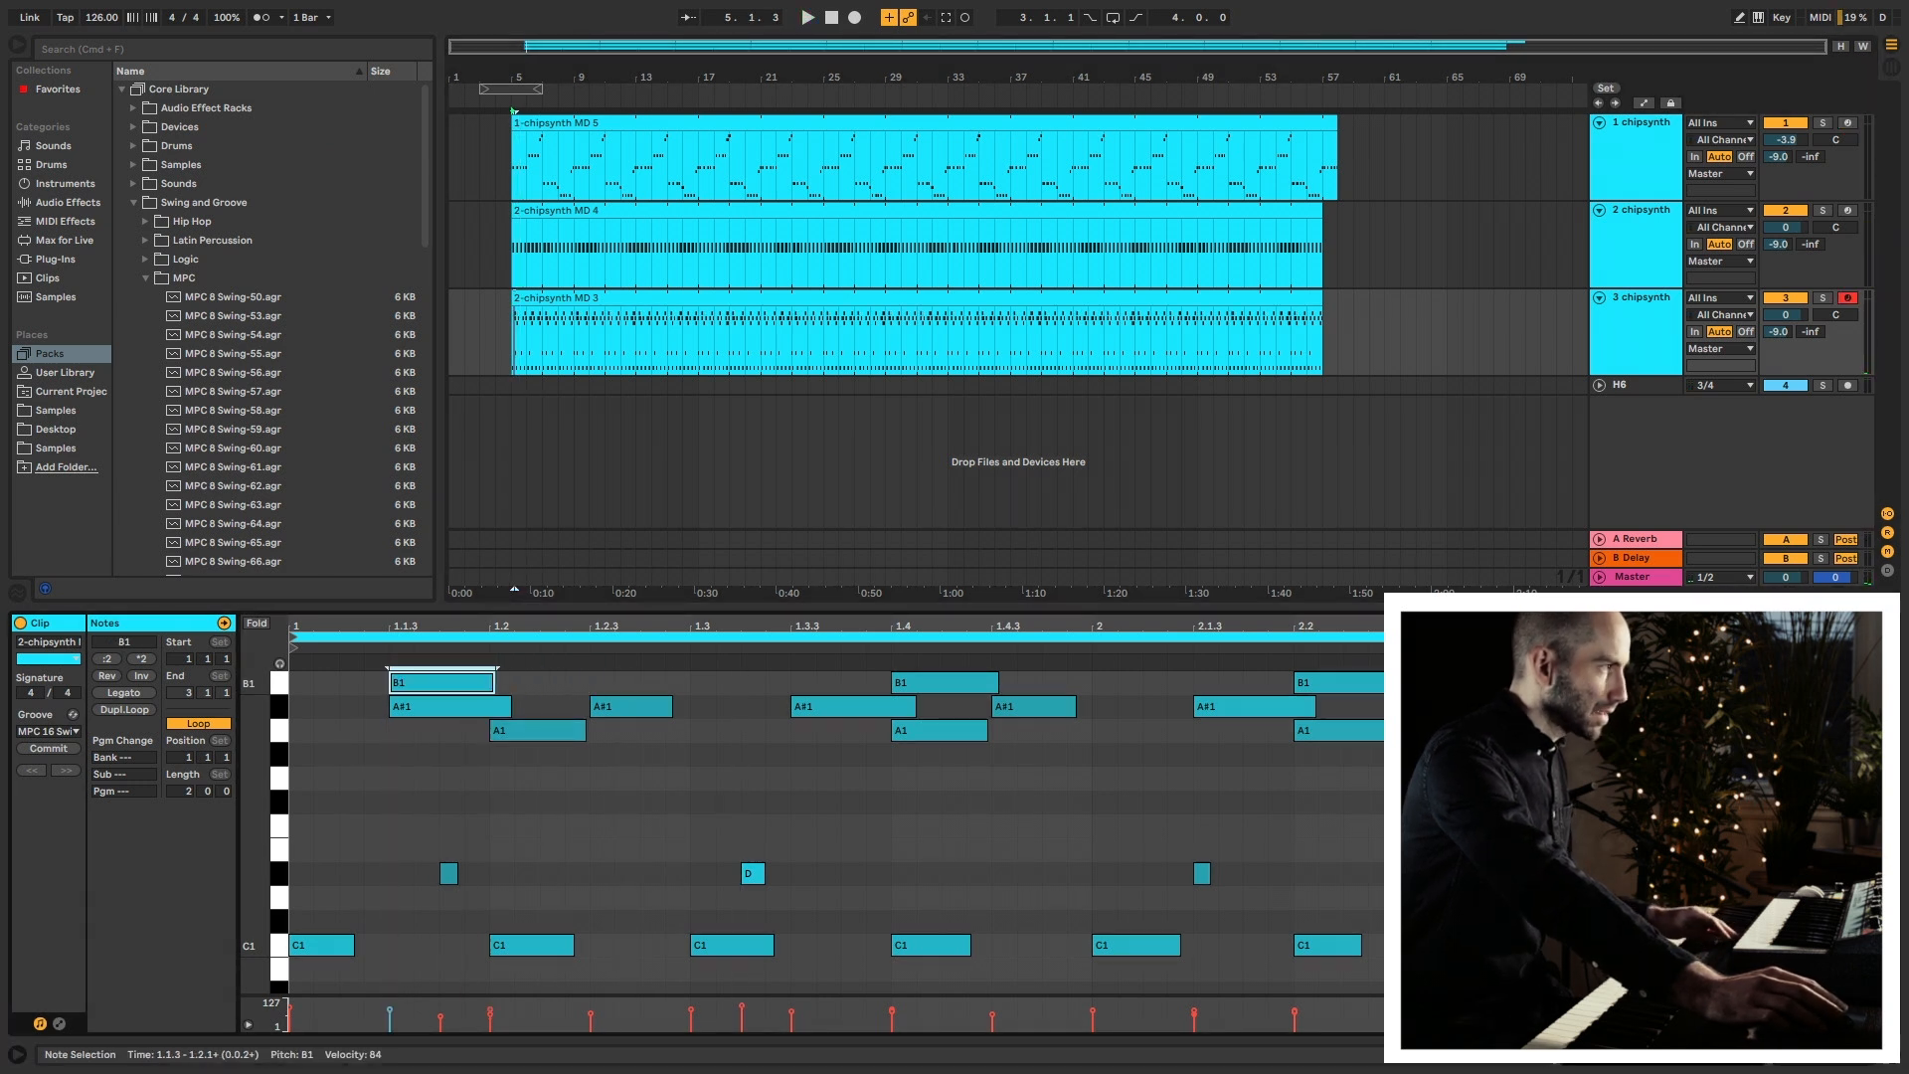
Duplicate the B1 note from 1.1.3 to 1.2.3 and play the drum clip from 1.1.1.
{"action": "key", "text": "super+d"}
{"action": "key", "text": "Right"}
{"action": "key", "text": "Right"}
{"action": "key", "text": "Right"}
{"action": "key", "text": "Right"}
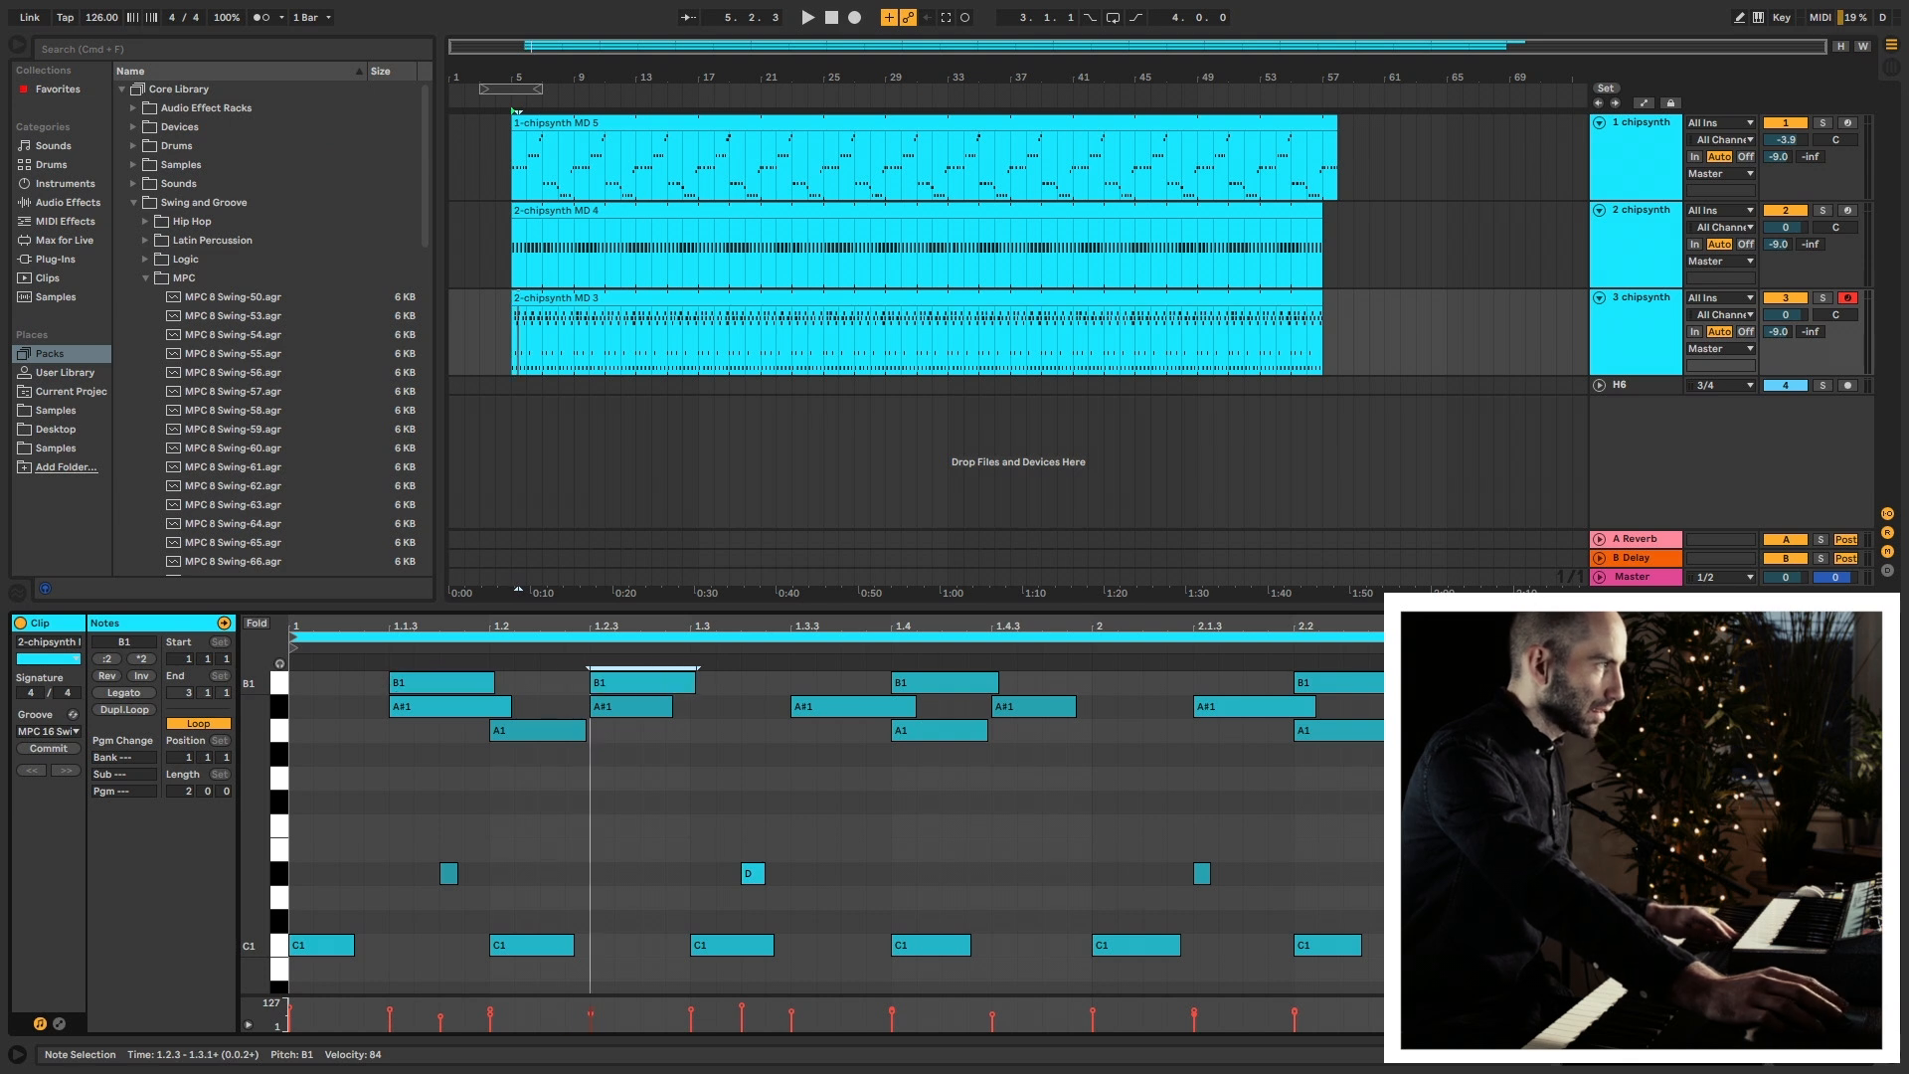
{"action": "left_click", "coordinate": [291, 803]}
{"action": "key", "text": "space"}
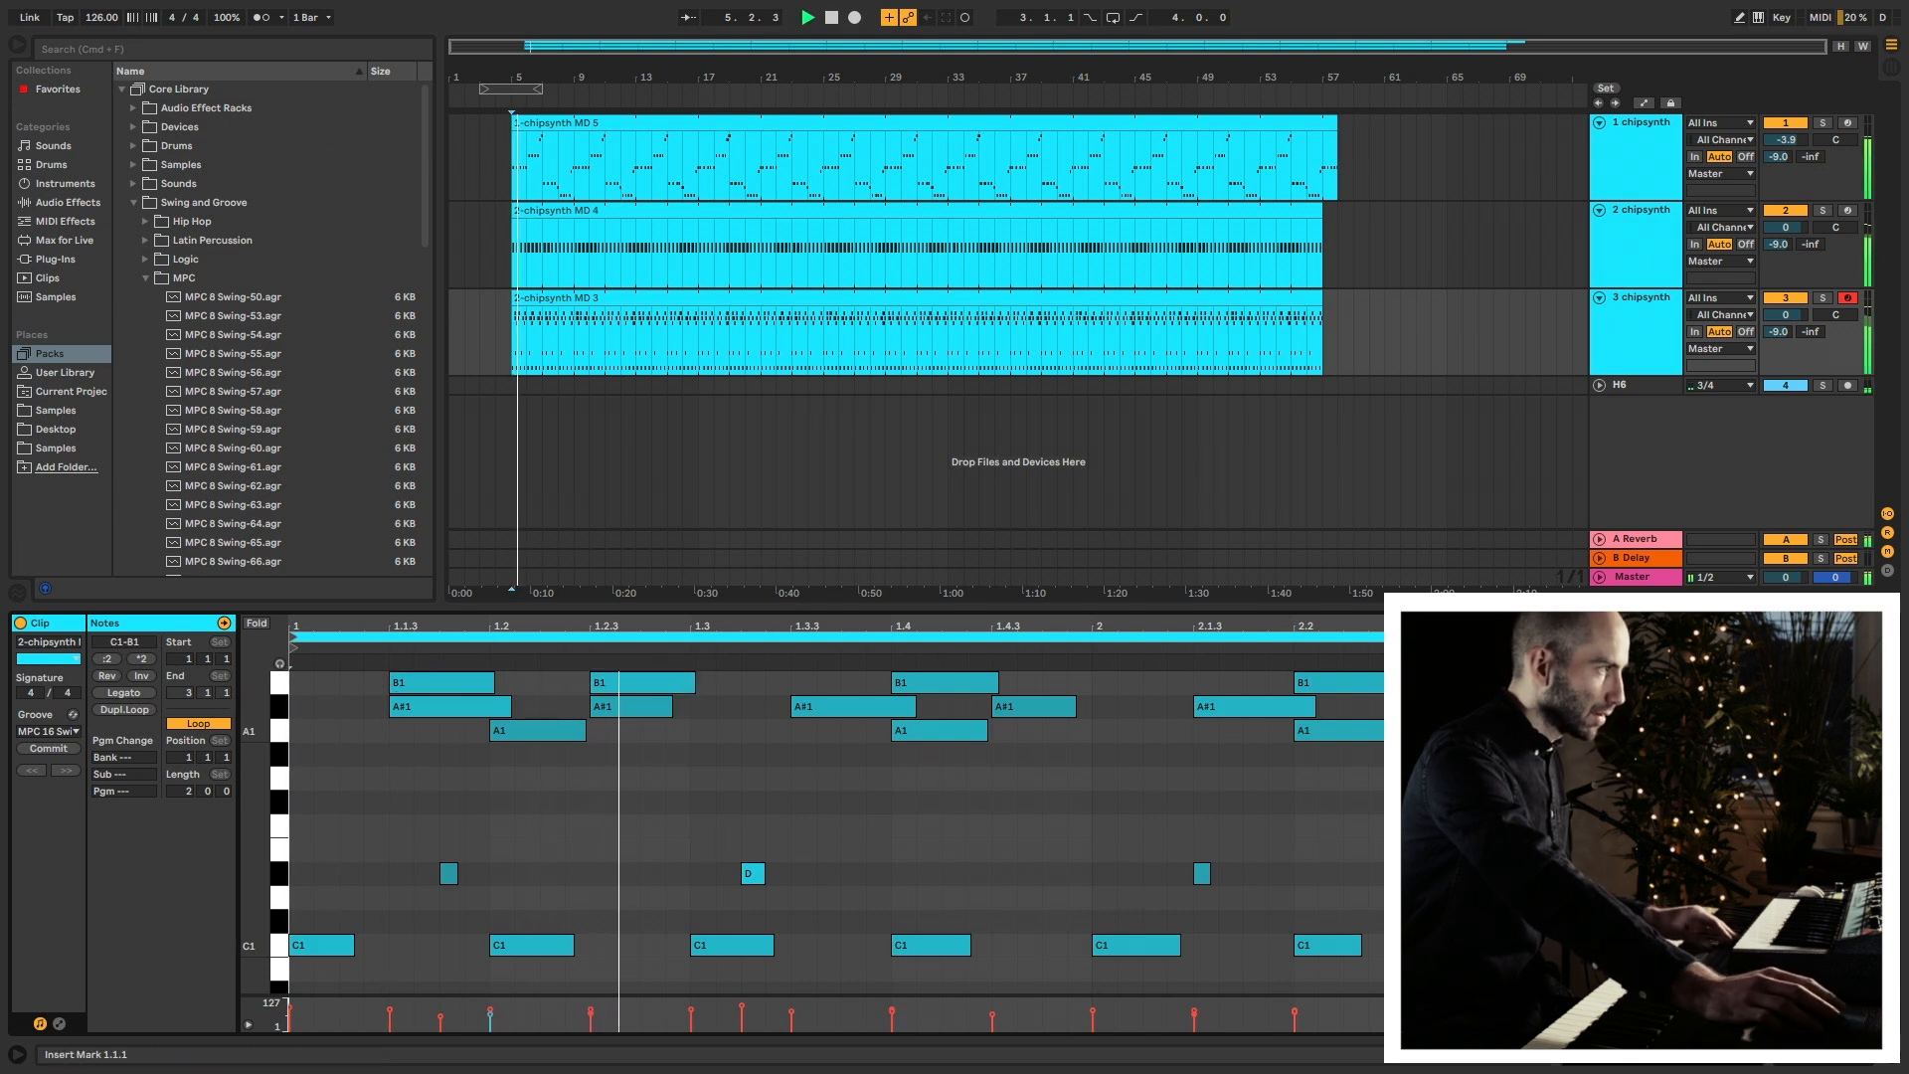
{"action": "key", "text": "space"}
Replace the remaining original B1 notes with copies on every offbeat from 1.3.3 onward, and play the clip.
{"action": "left_click_drag", "start_coordinate": [694, 683], "coordinate": [1869, 691]}
{"action": "key", "text": "Delete"}
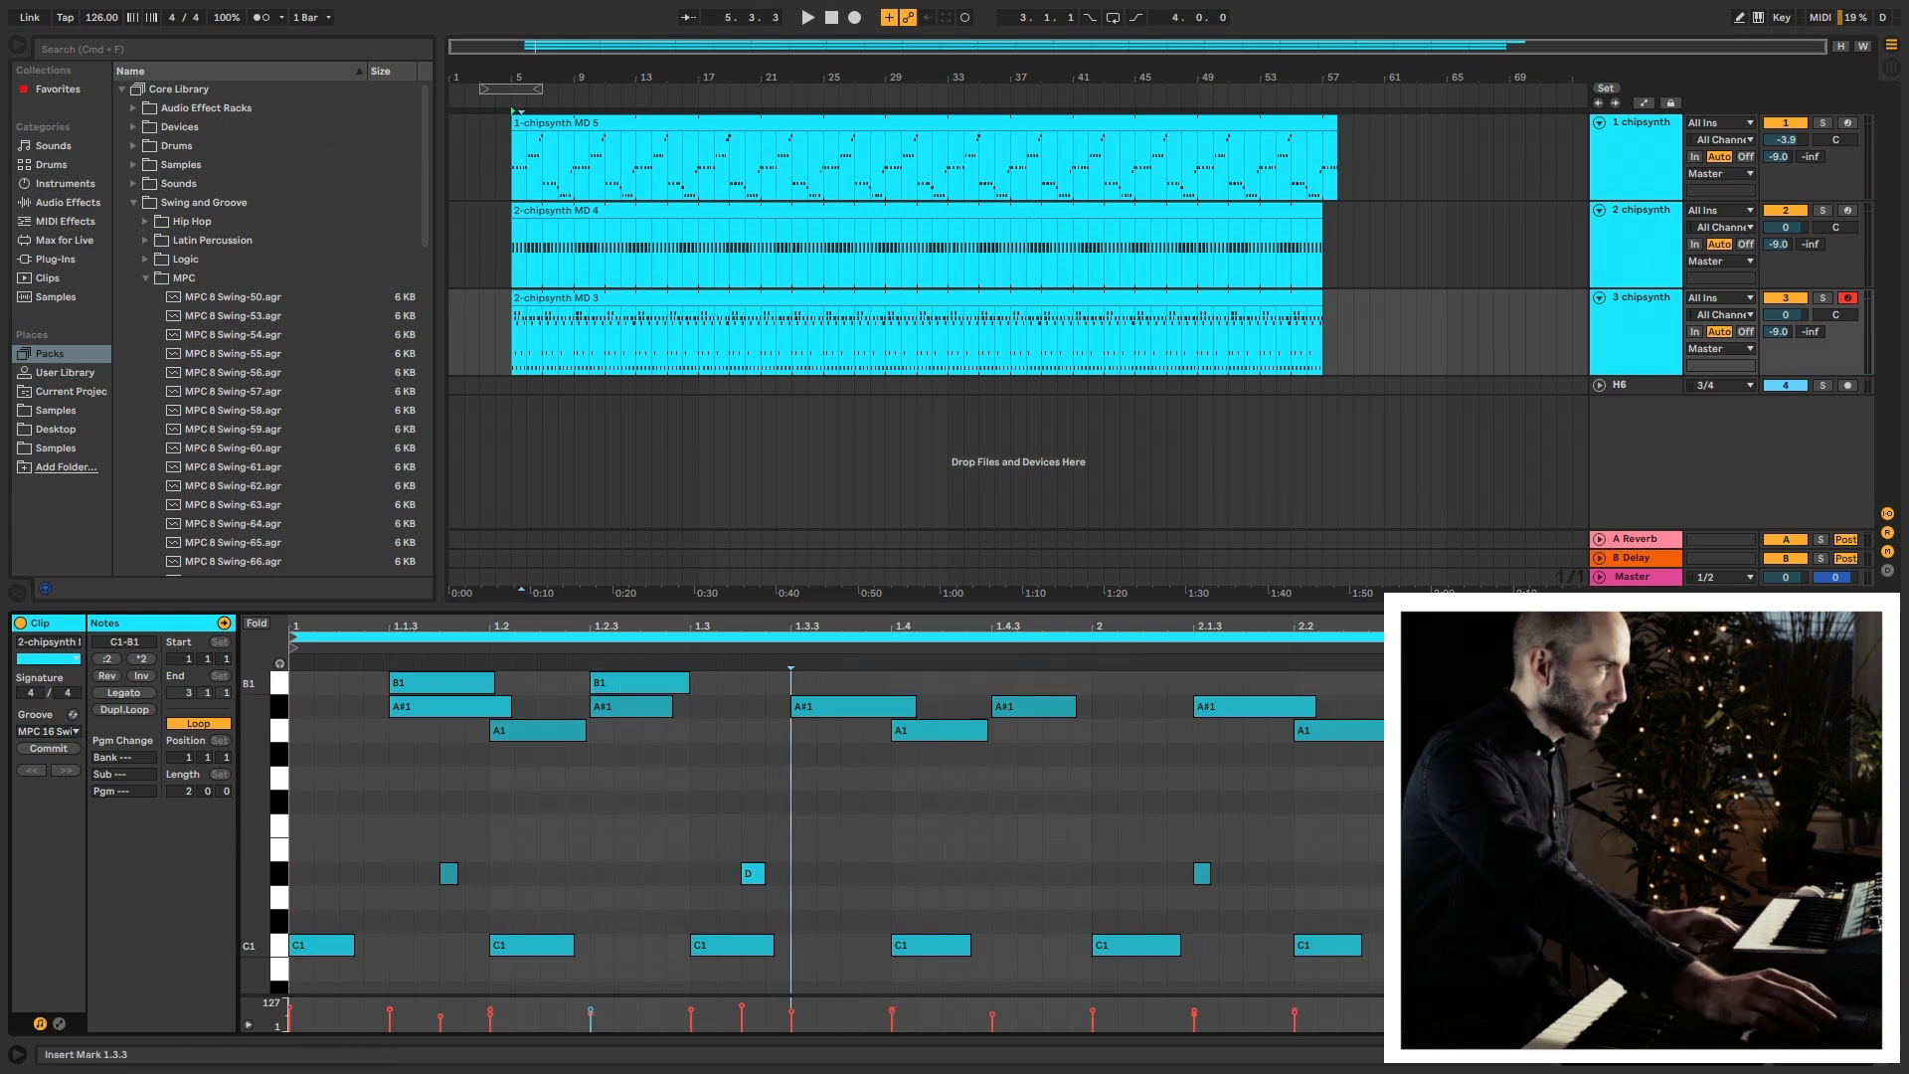
{"action": "key", "text": "super+z"}
{"action": "key", "text": "space"}
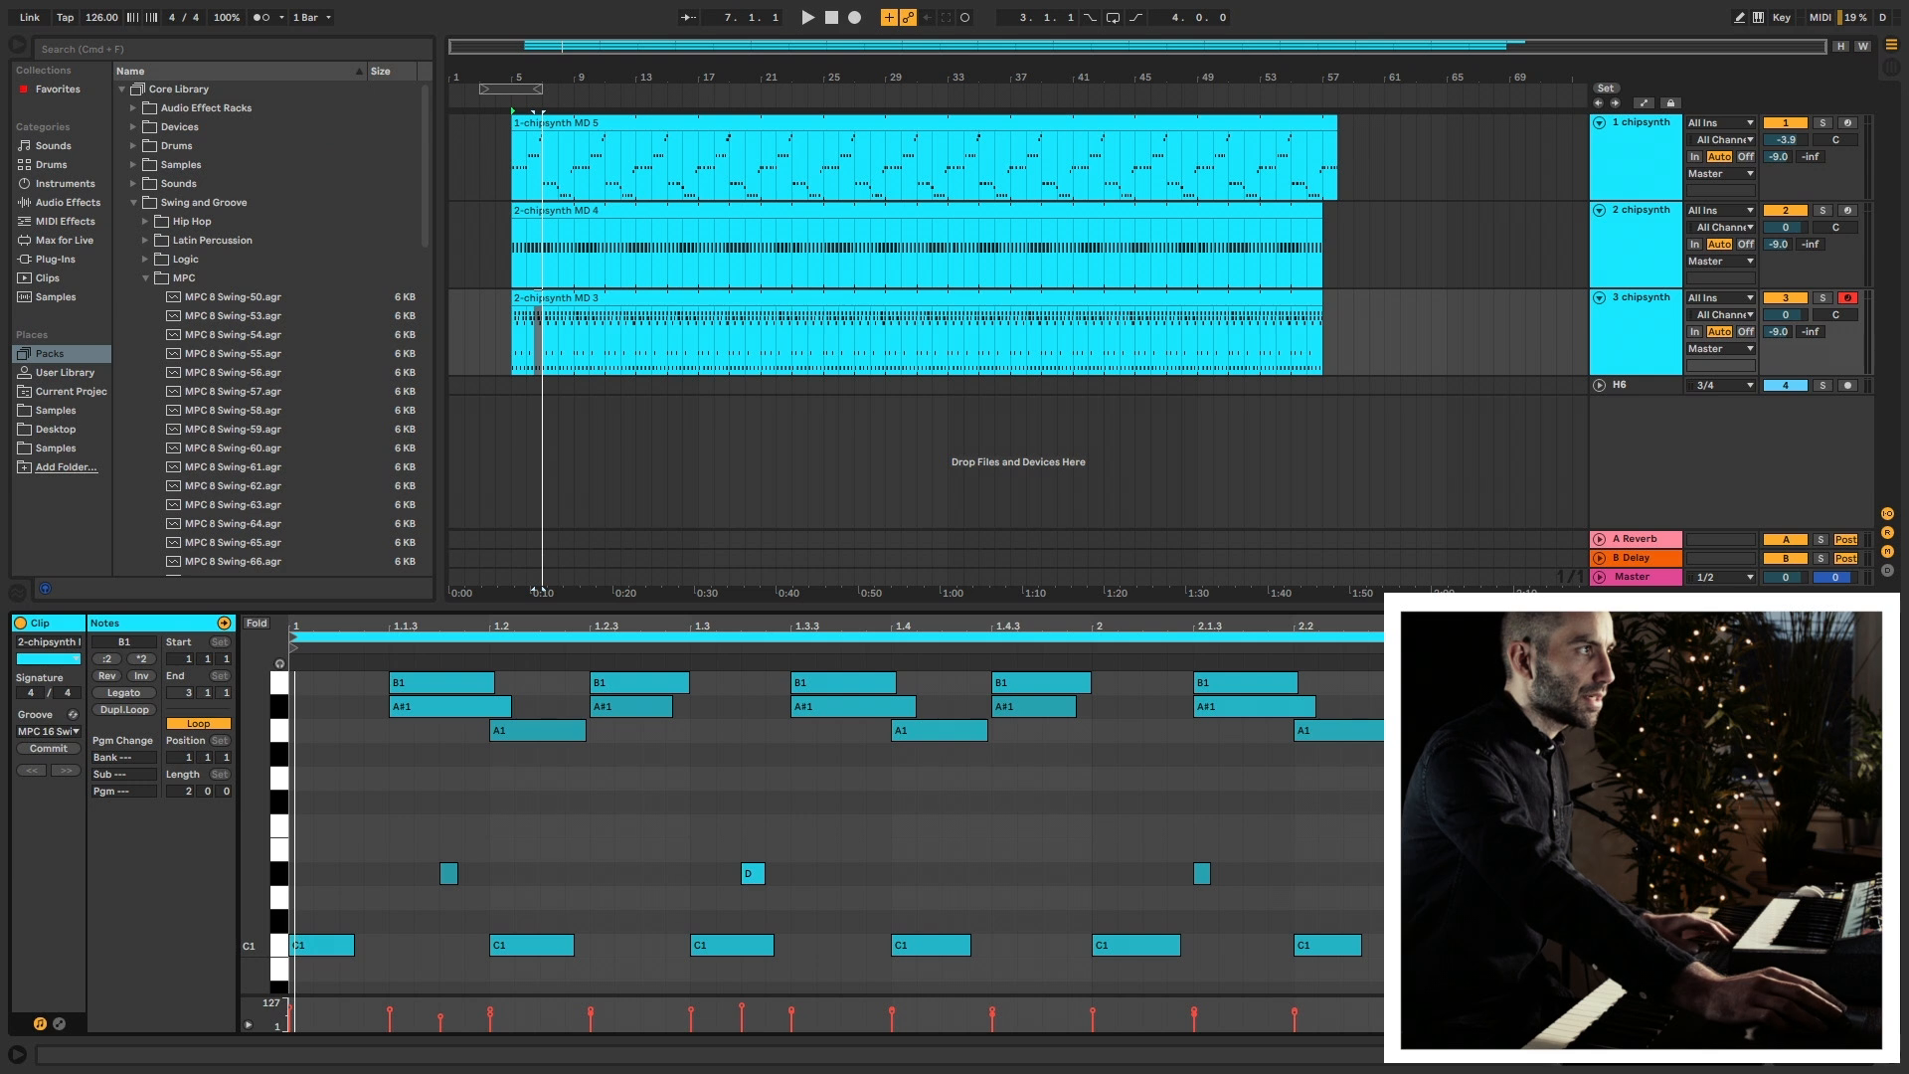
Duplicate the second chipsynth track, delete the clip from the original, and arm that track for recording.
{"action": "left_click", "coordinate": [1641, 210]}
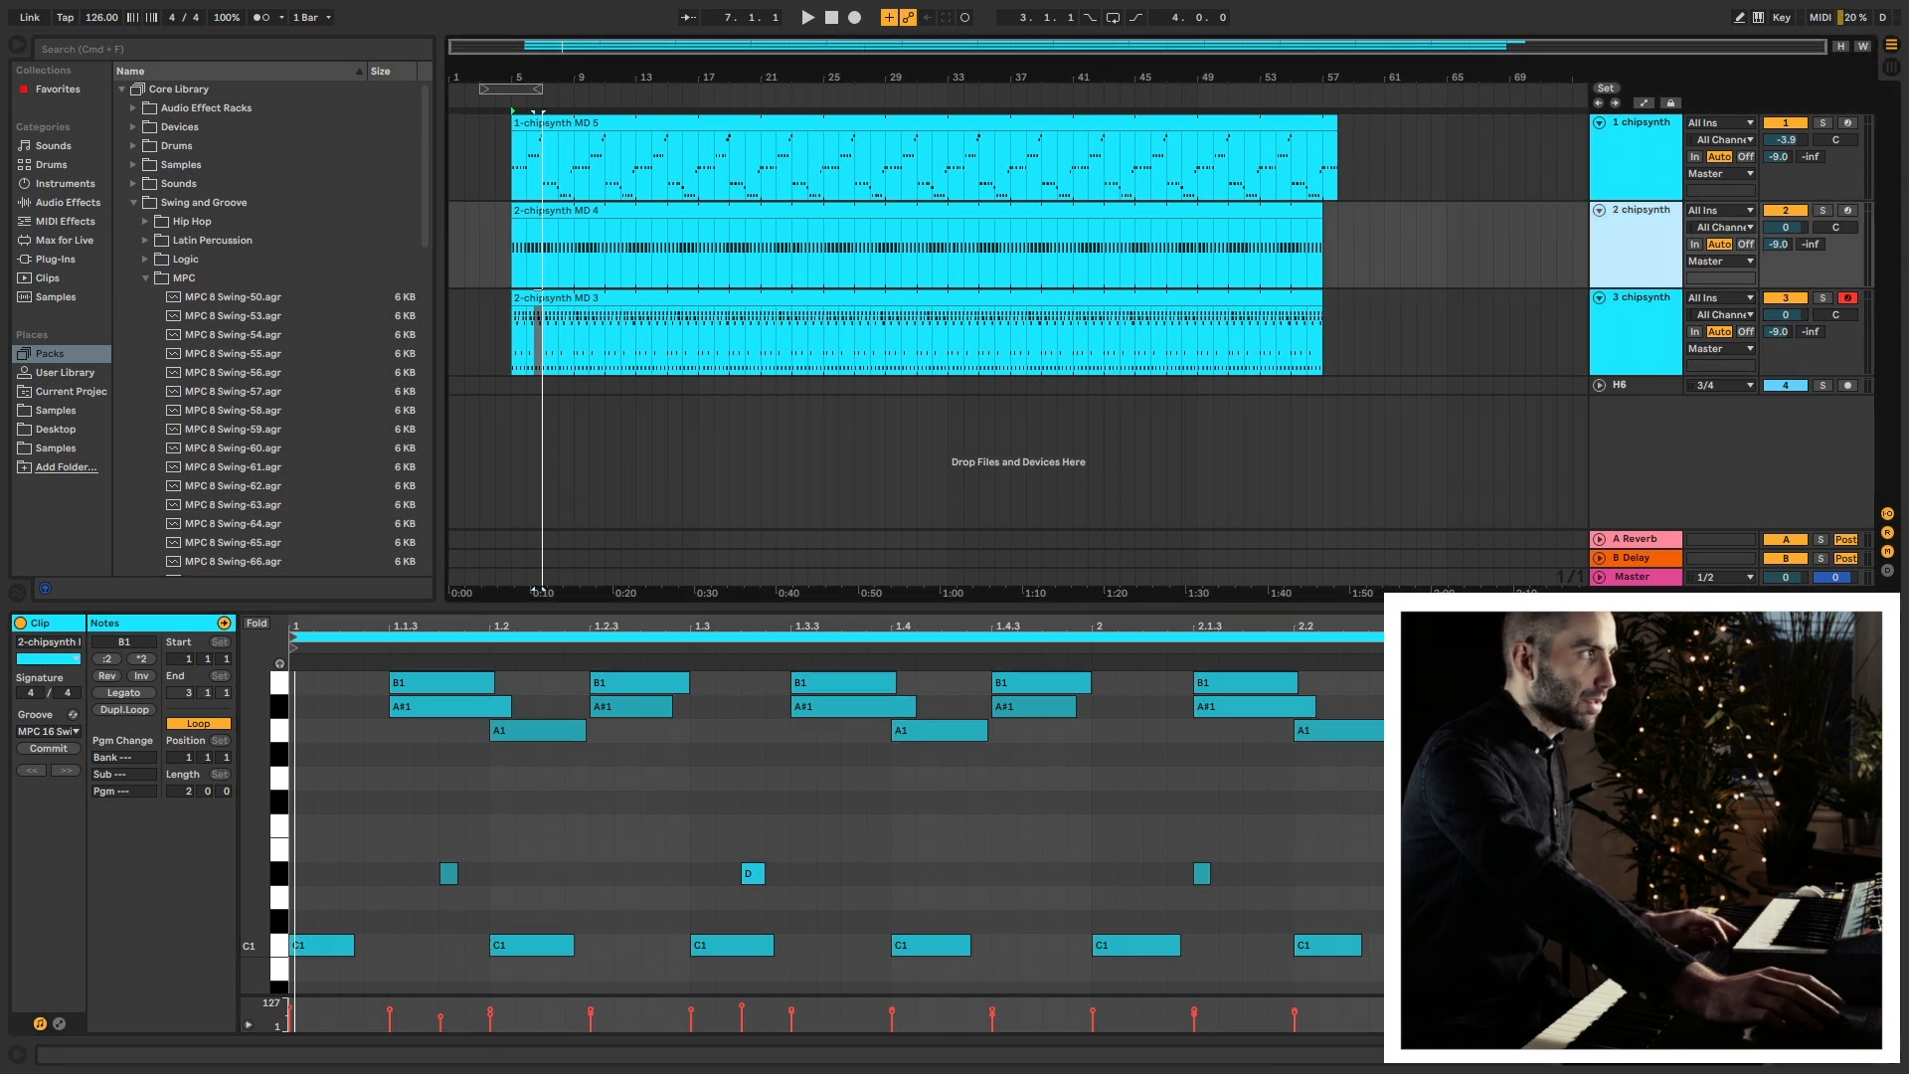
{"action": "key", "text": "super+d"}
{"action": "left_click", "coordinate": [1193, 211]}
{"action": "key", "text": "Delete"}
{"action": "left_click", "coordinate": [1848, 211]}
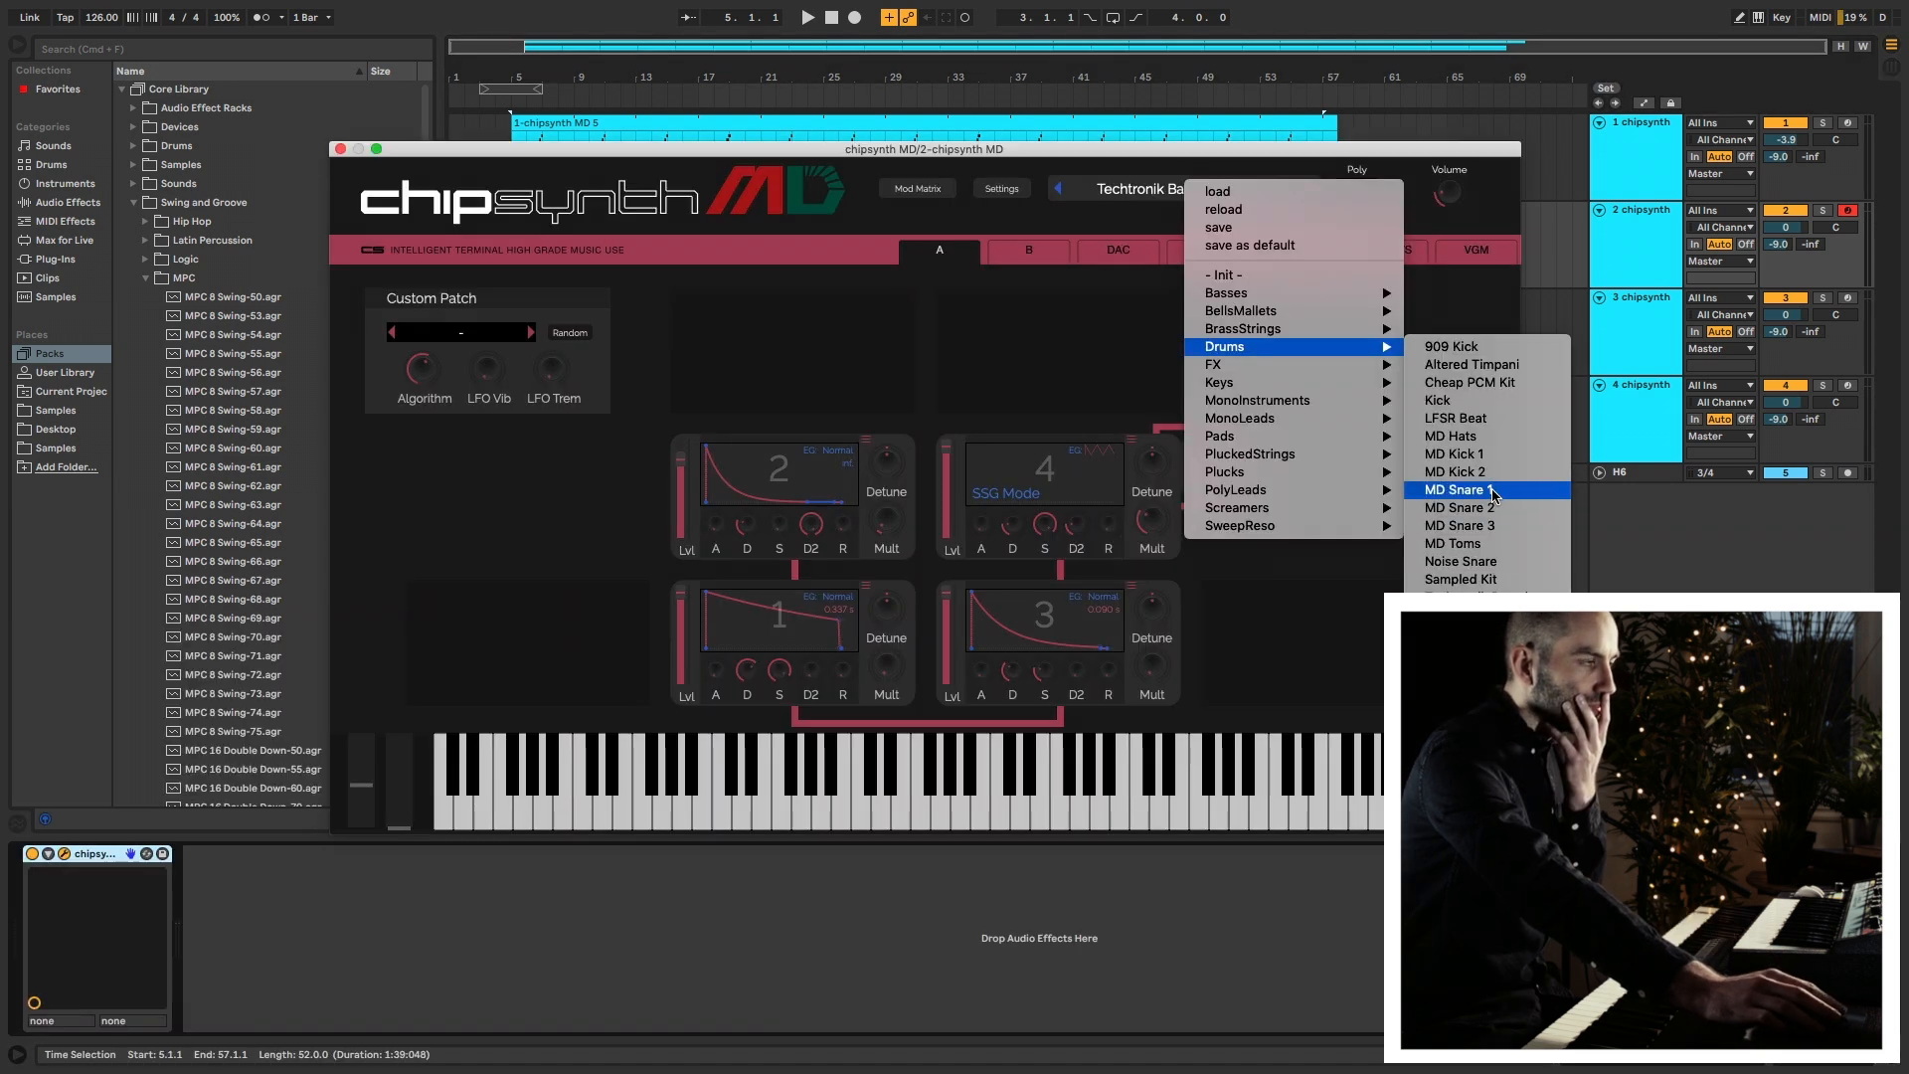
Load the MD Snare 1 preset from the Drums category into the second track's chipsynth MD and record a snare part.
{"action": "left_click", "coordinate": [1458, 490]}
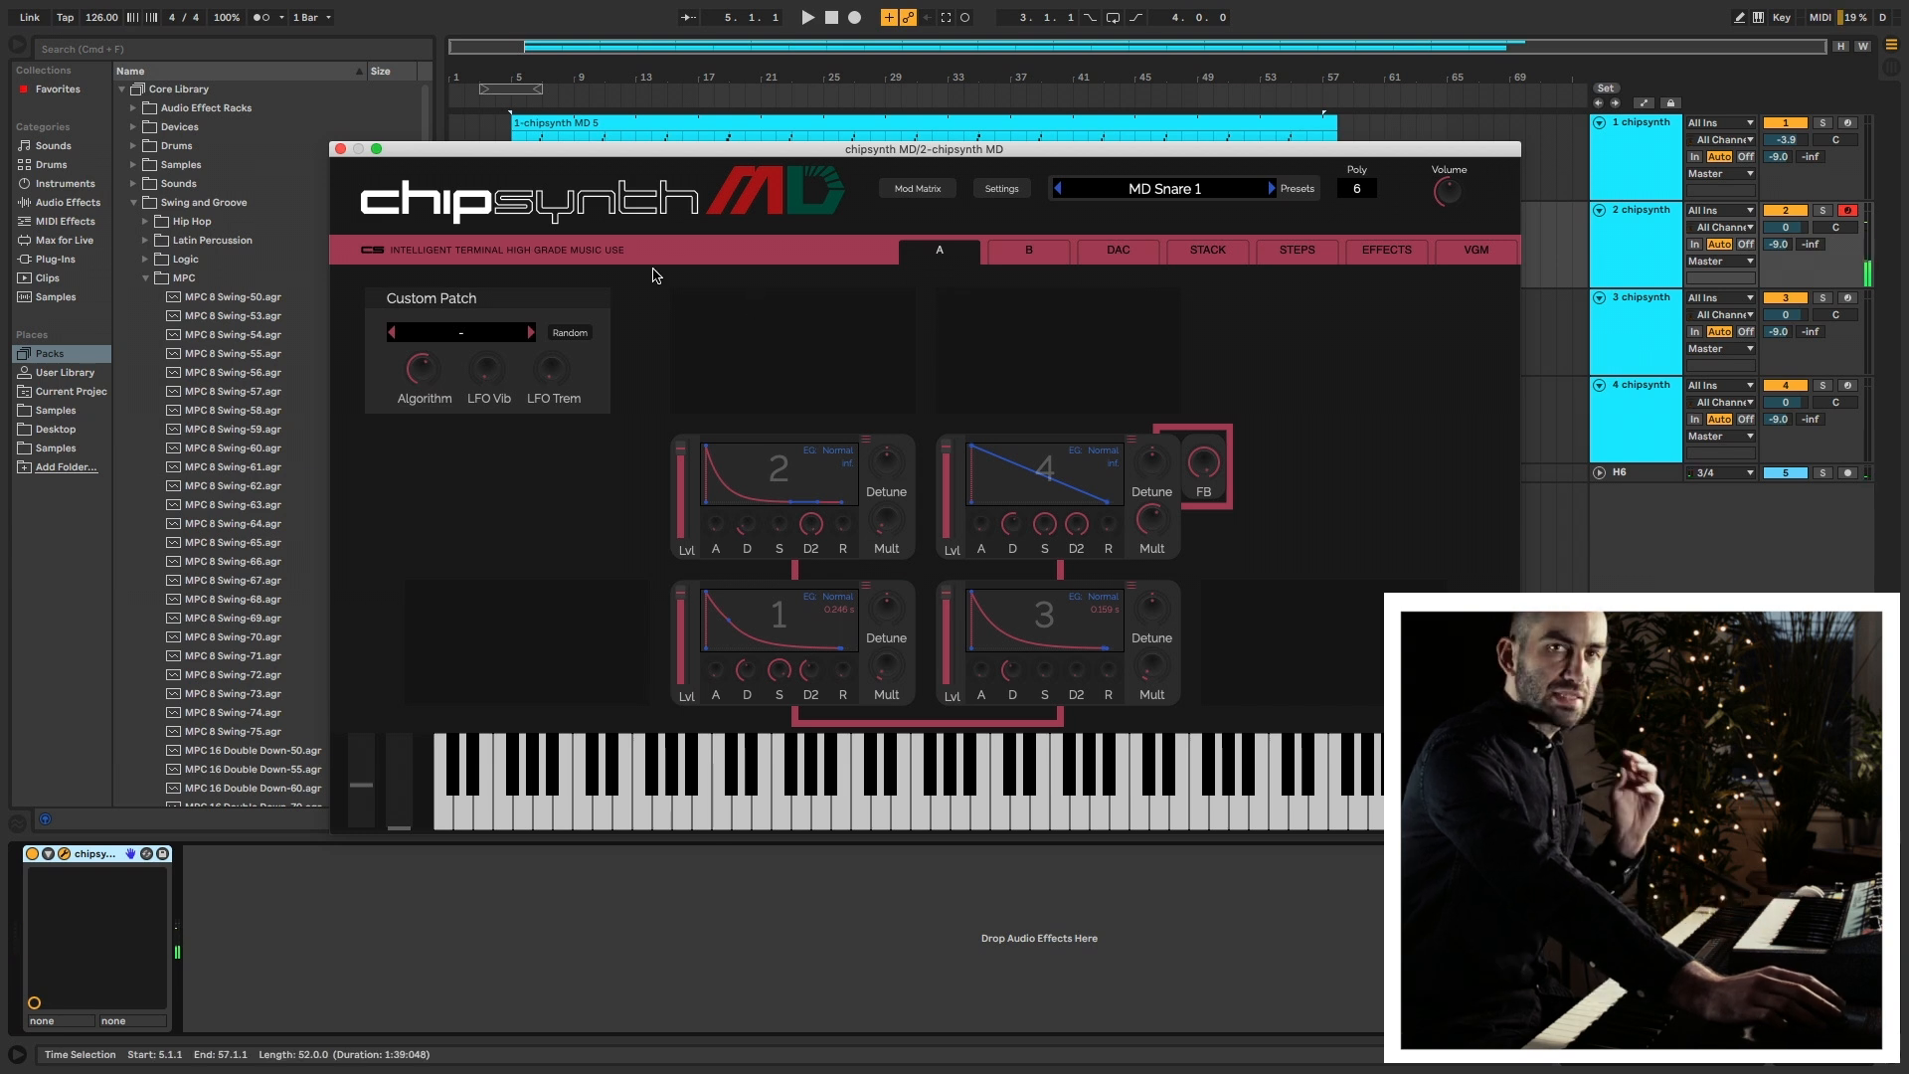
{"action": "left_click", "coordinate": [340, 149]}
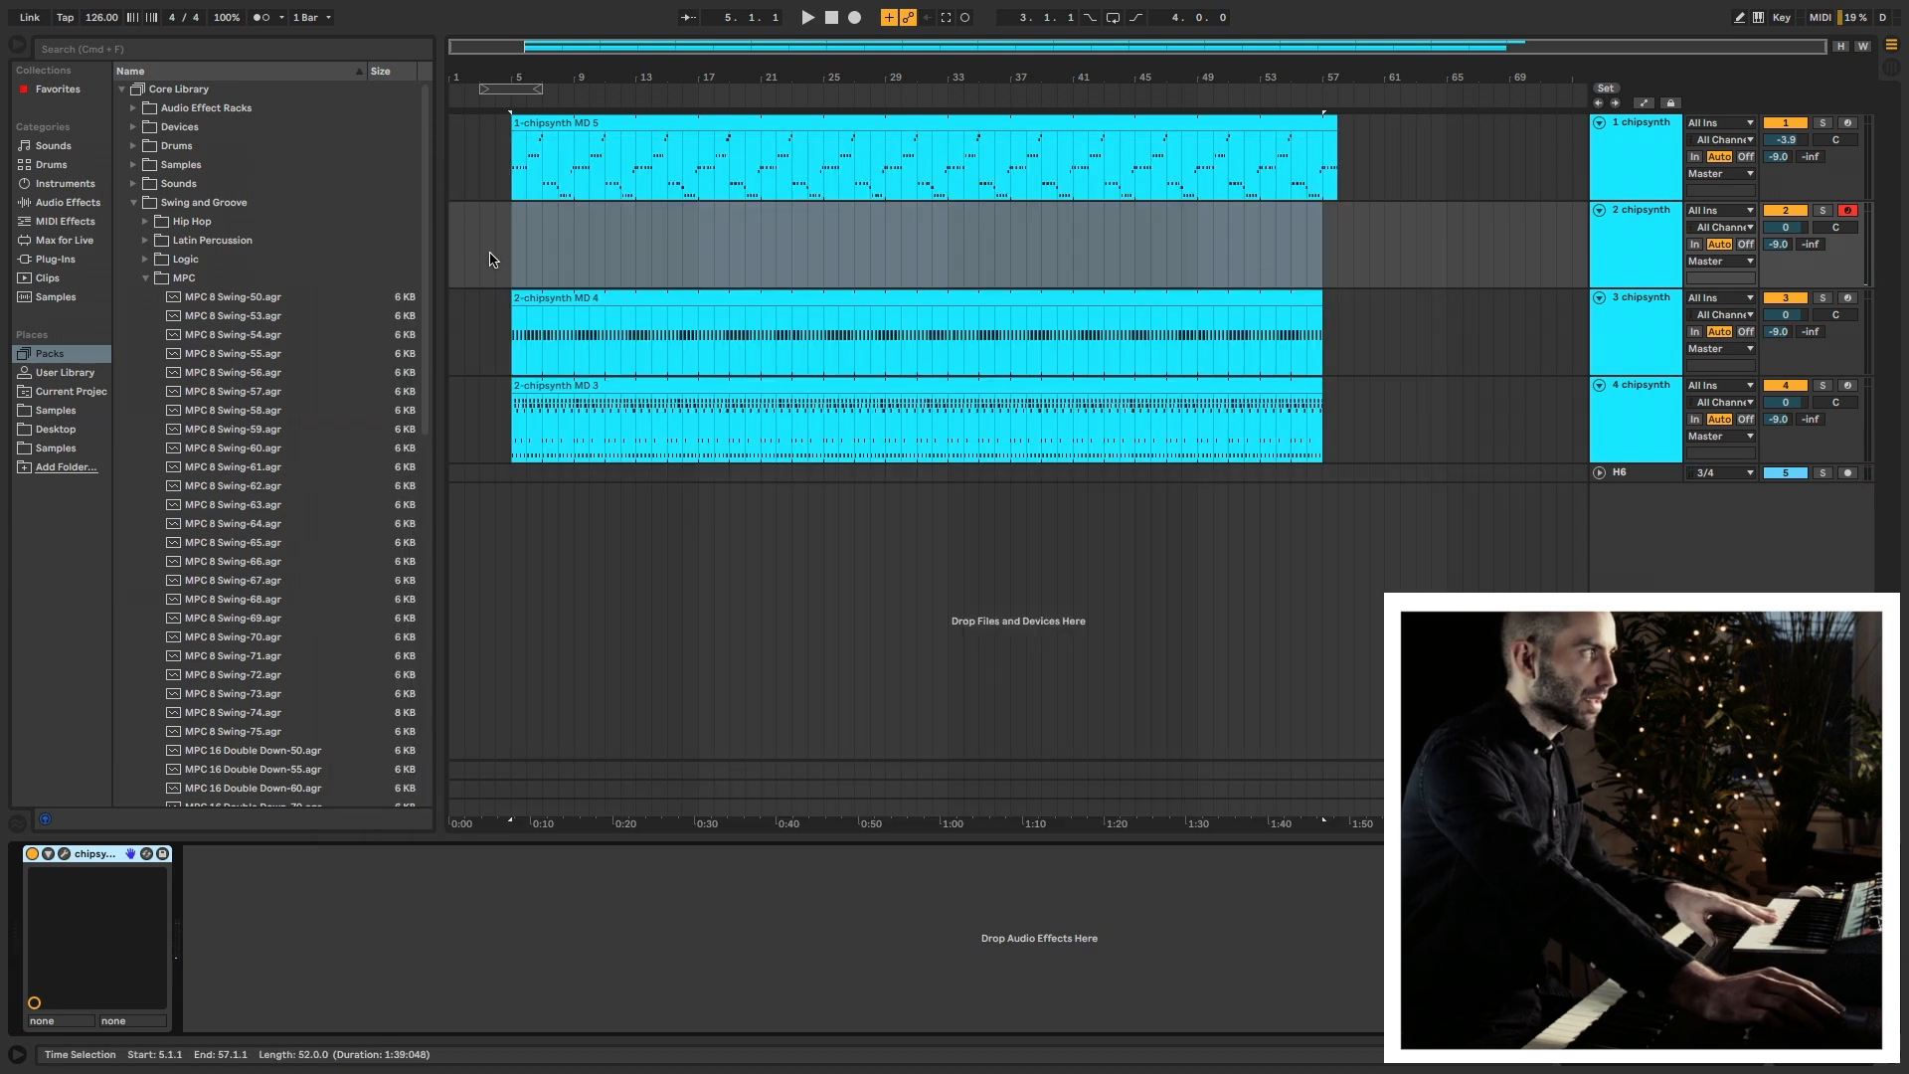
{"action": "left_click", "coordinate": [855, 17]}
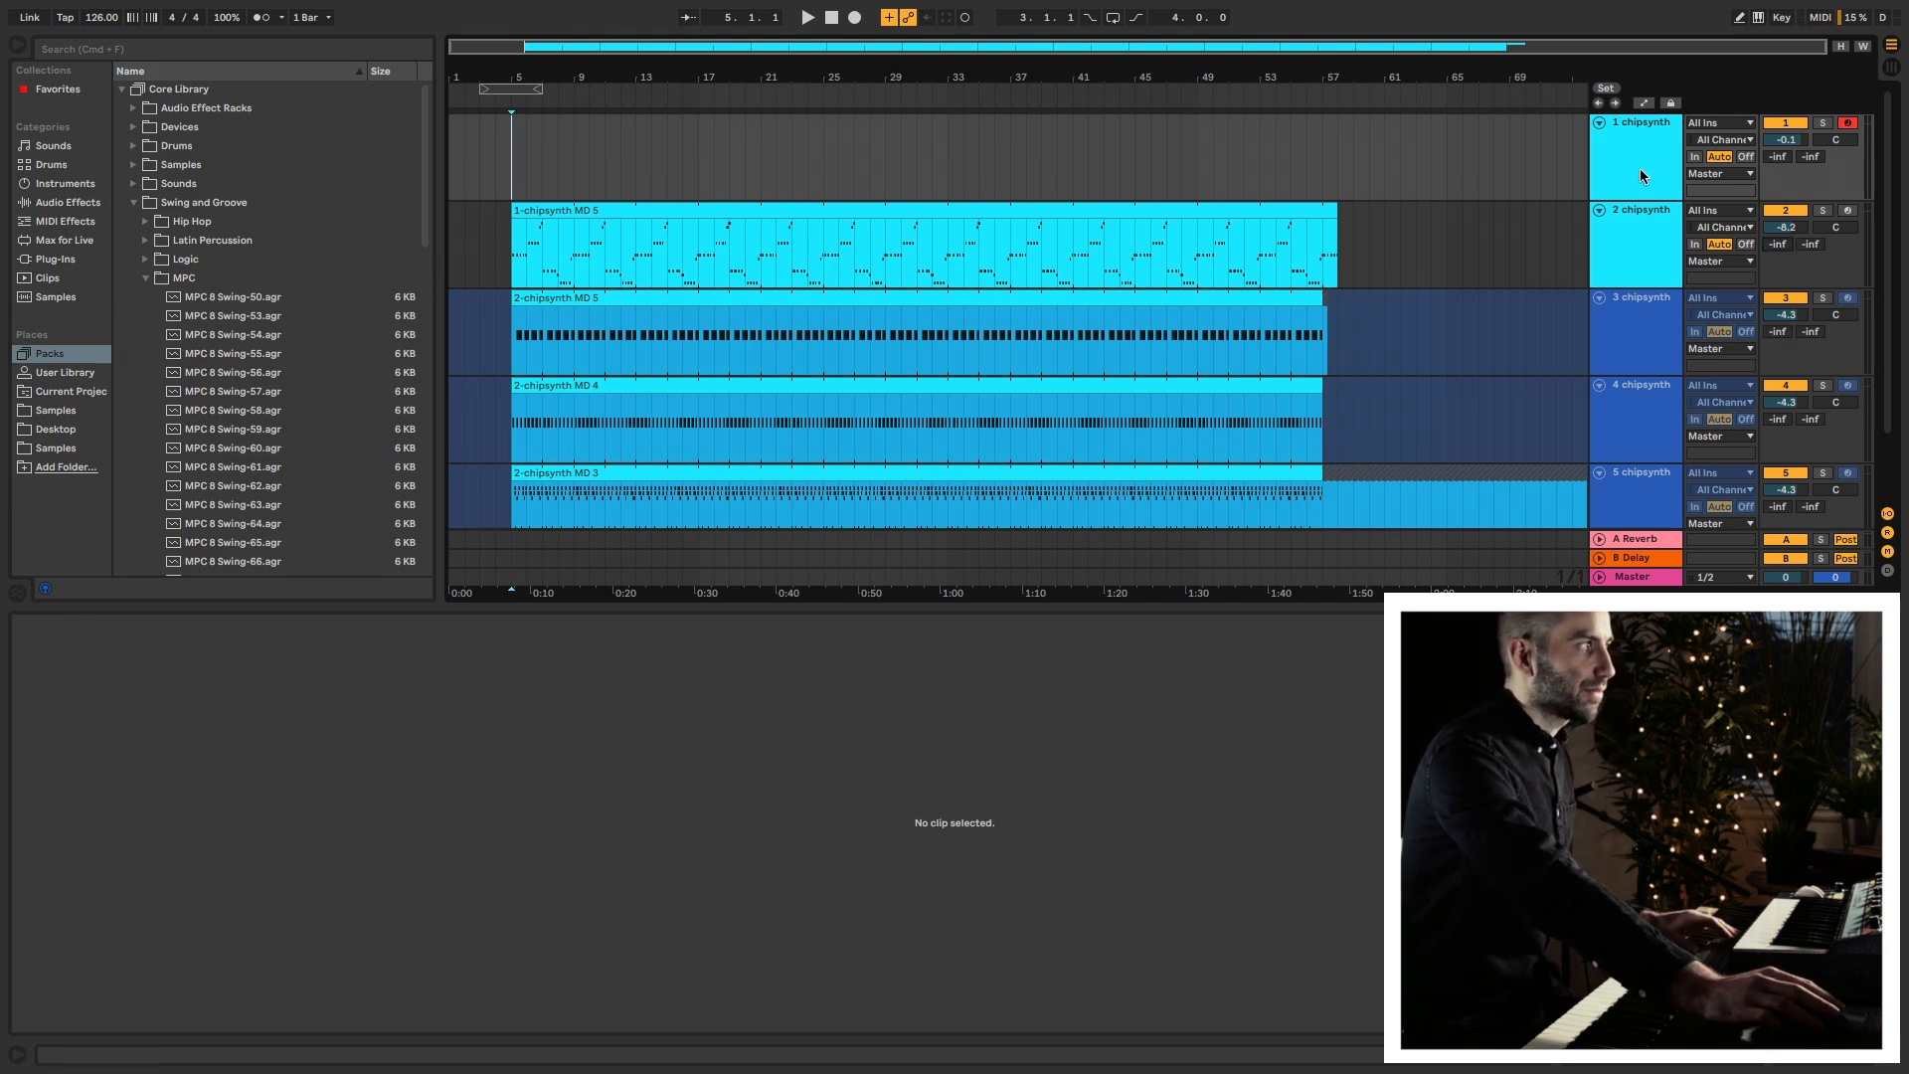
Place the insert mark at bar 5 on the empty first track and play the arrangement from there.
{"action": "left_click", "coordinate": [506, 178]}
{"action": "key", "text": "space"}
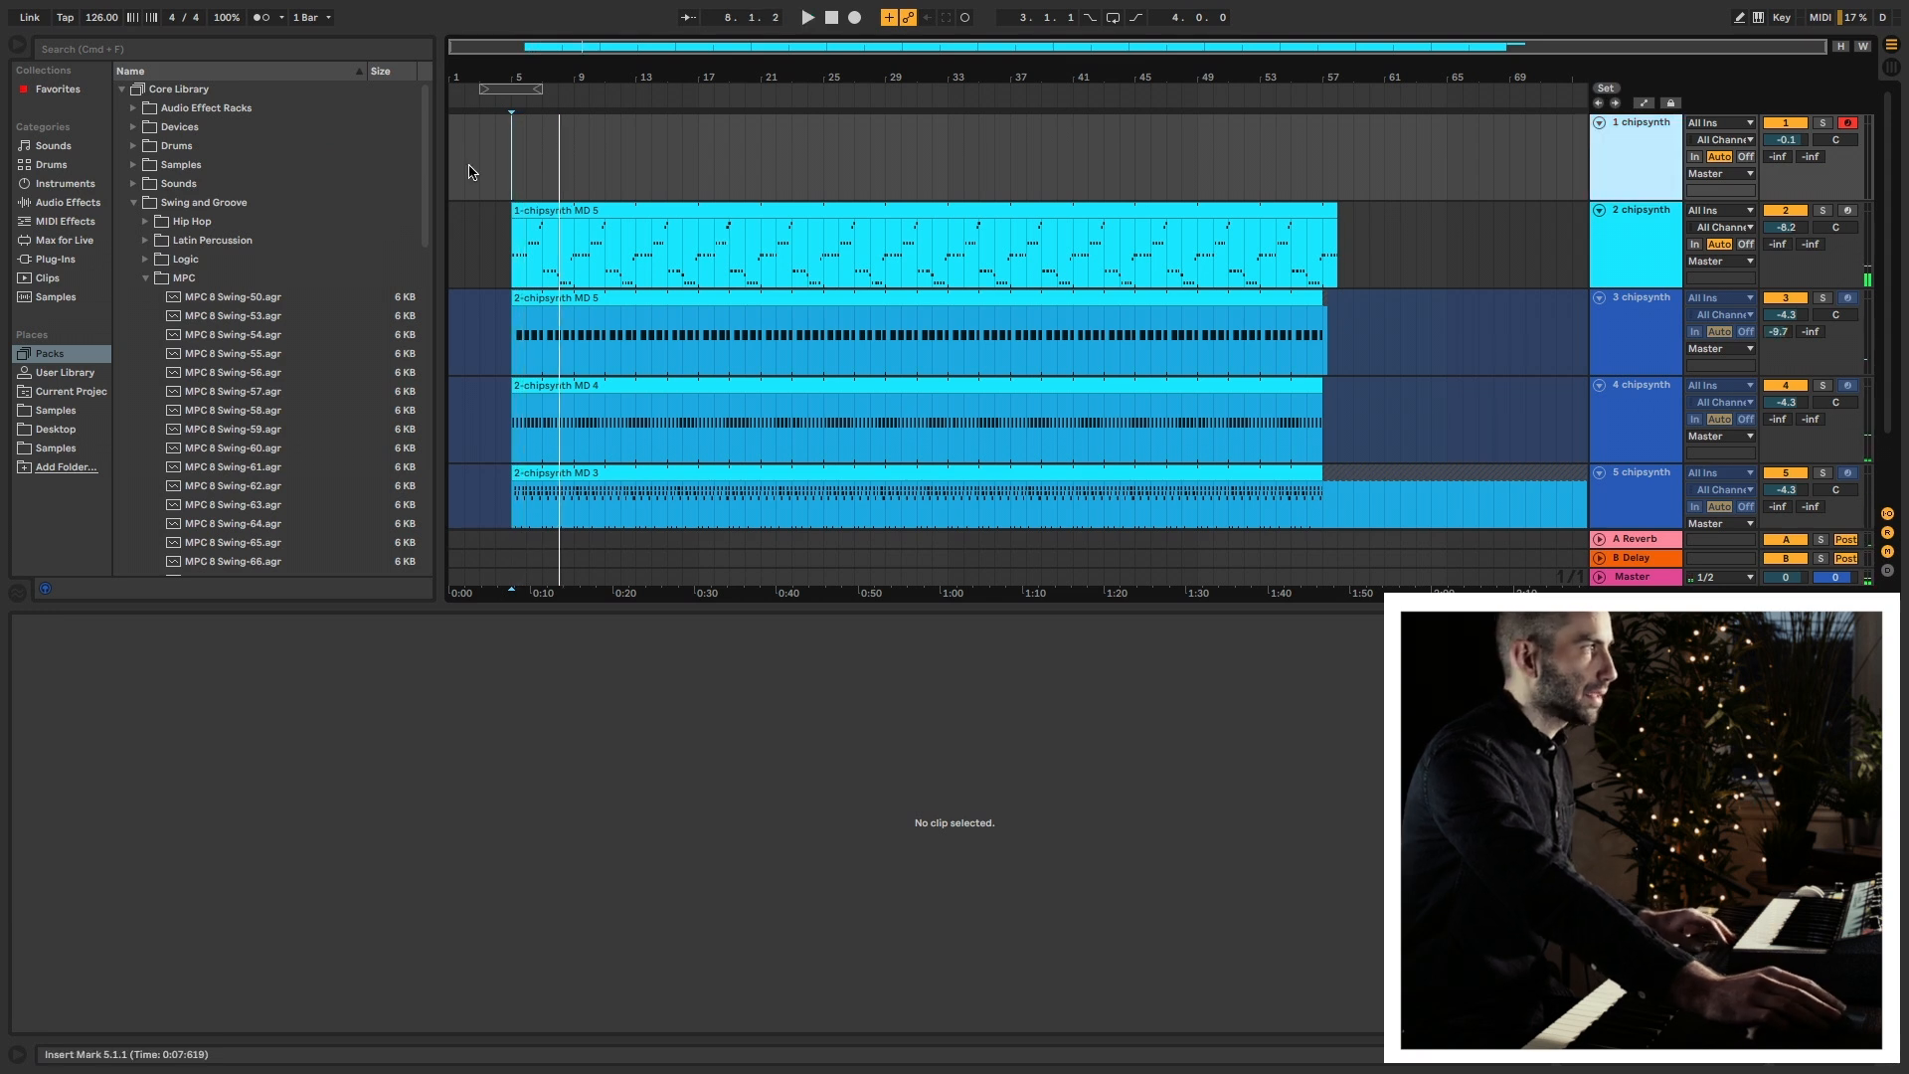
{"action": "key", "text": "space"}
{"action": "scroll", "coordinate": [865, 213], "scroll_direction": "down", "scroll_amount": 1}
{"action": "scroll", "coordinate": [857, 233], "scroll_direction": "up", "scroll_amount": 1}
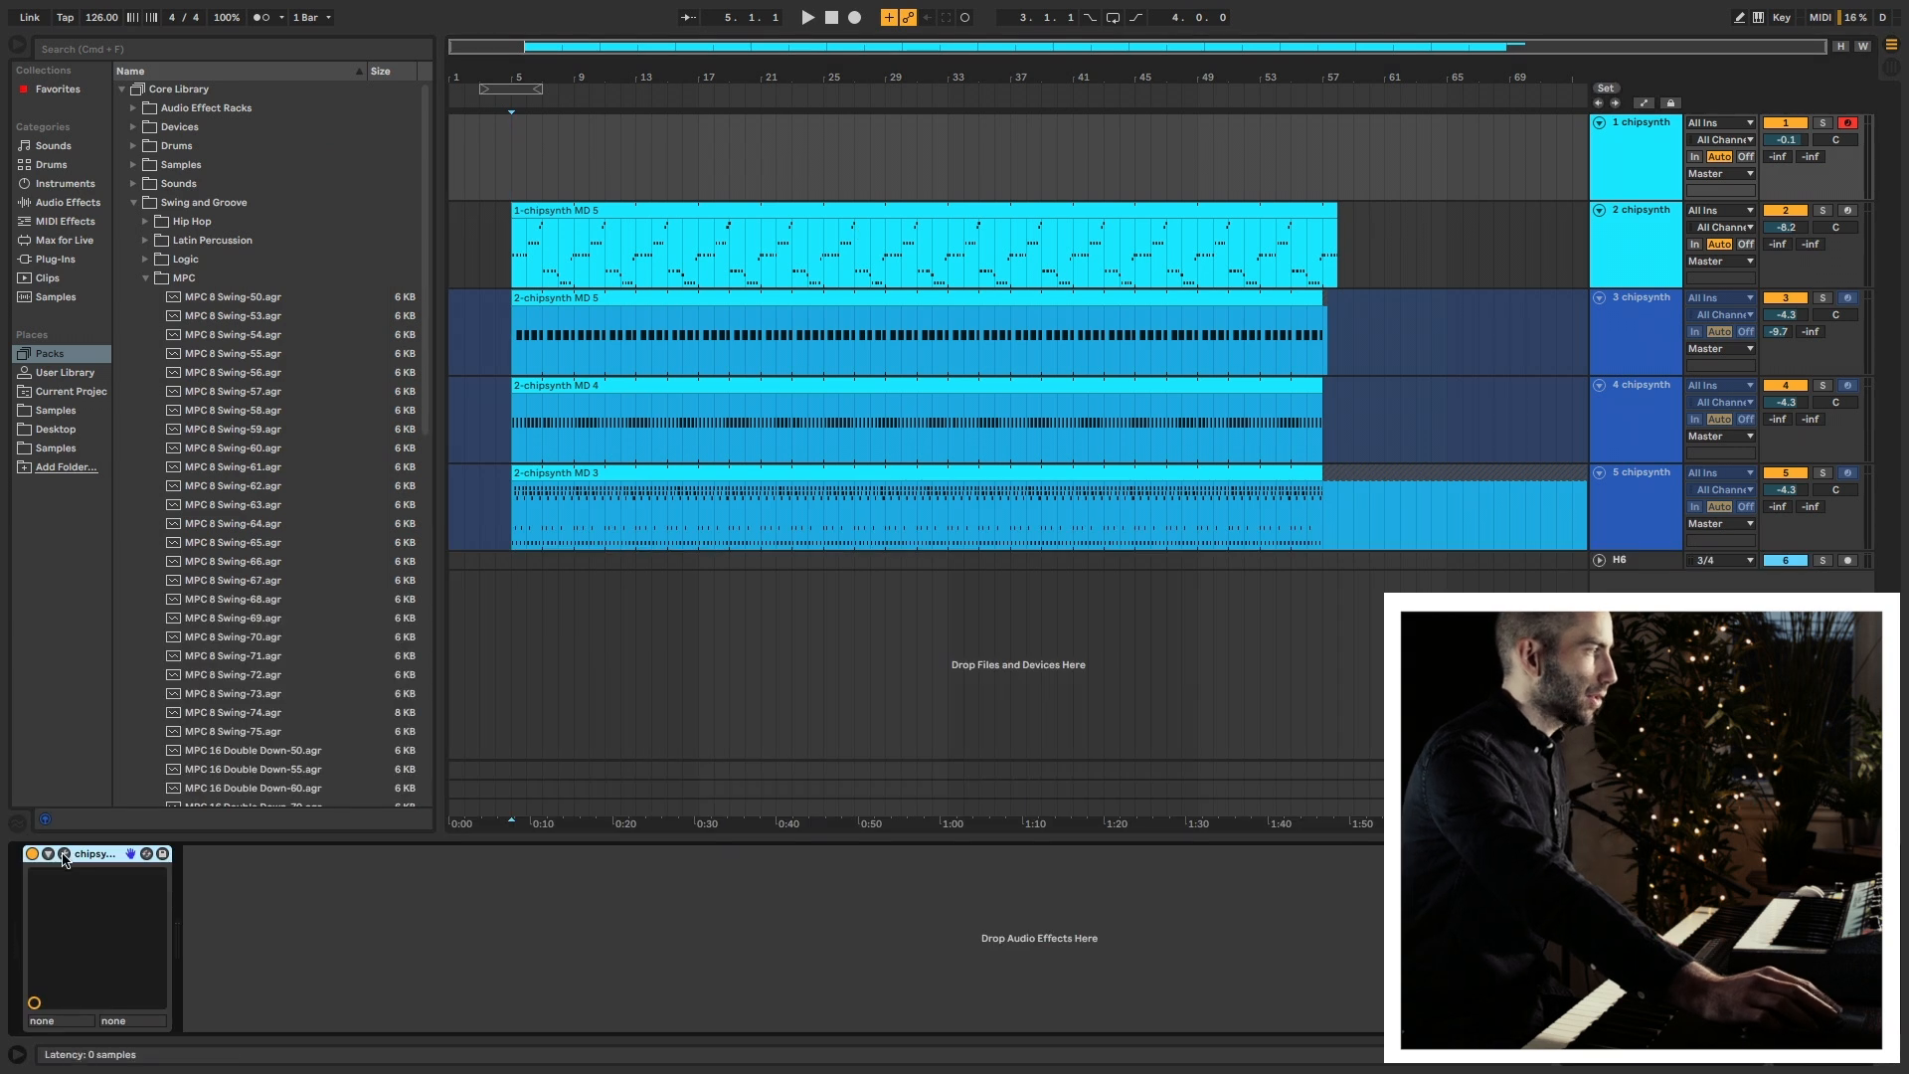
Load the Ballad EP preset from the Keys category into the first track's chipsynth MD and step forward five presets.
{"action": "left_click", "coordinate": [66, 853]}
{"action": "left_click", "coordinate": [1101, 189]}
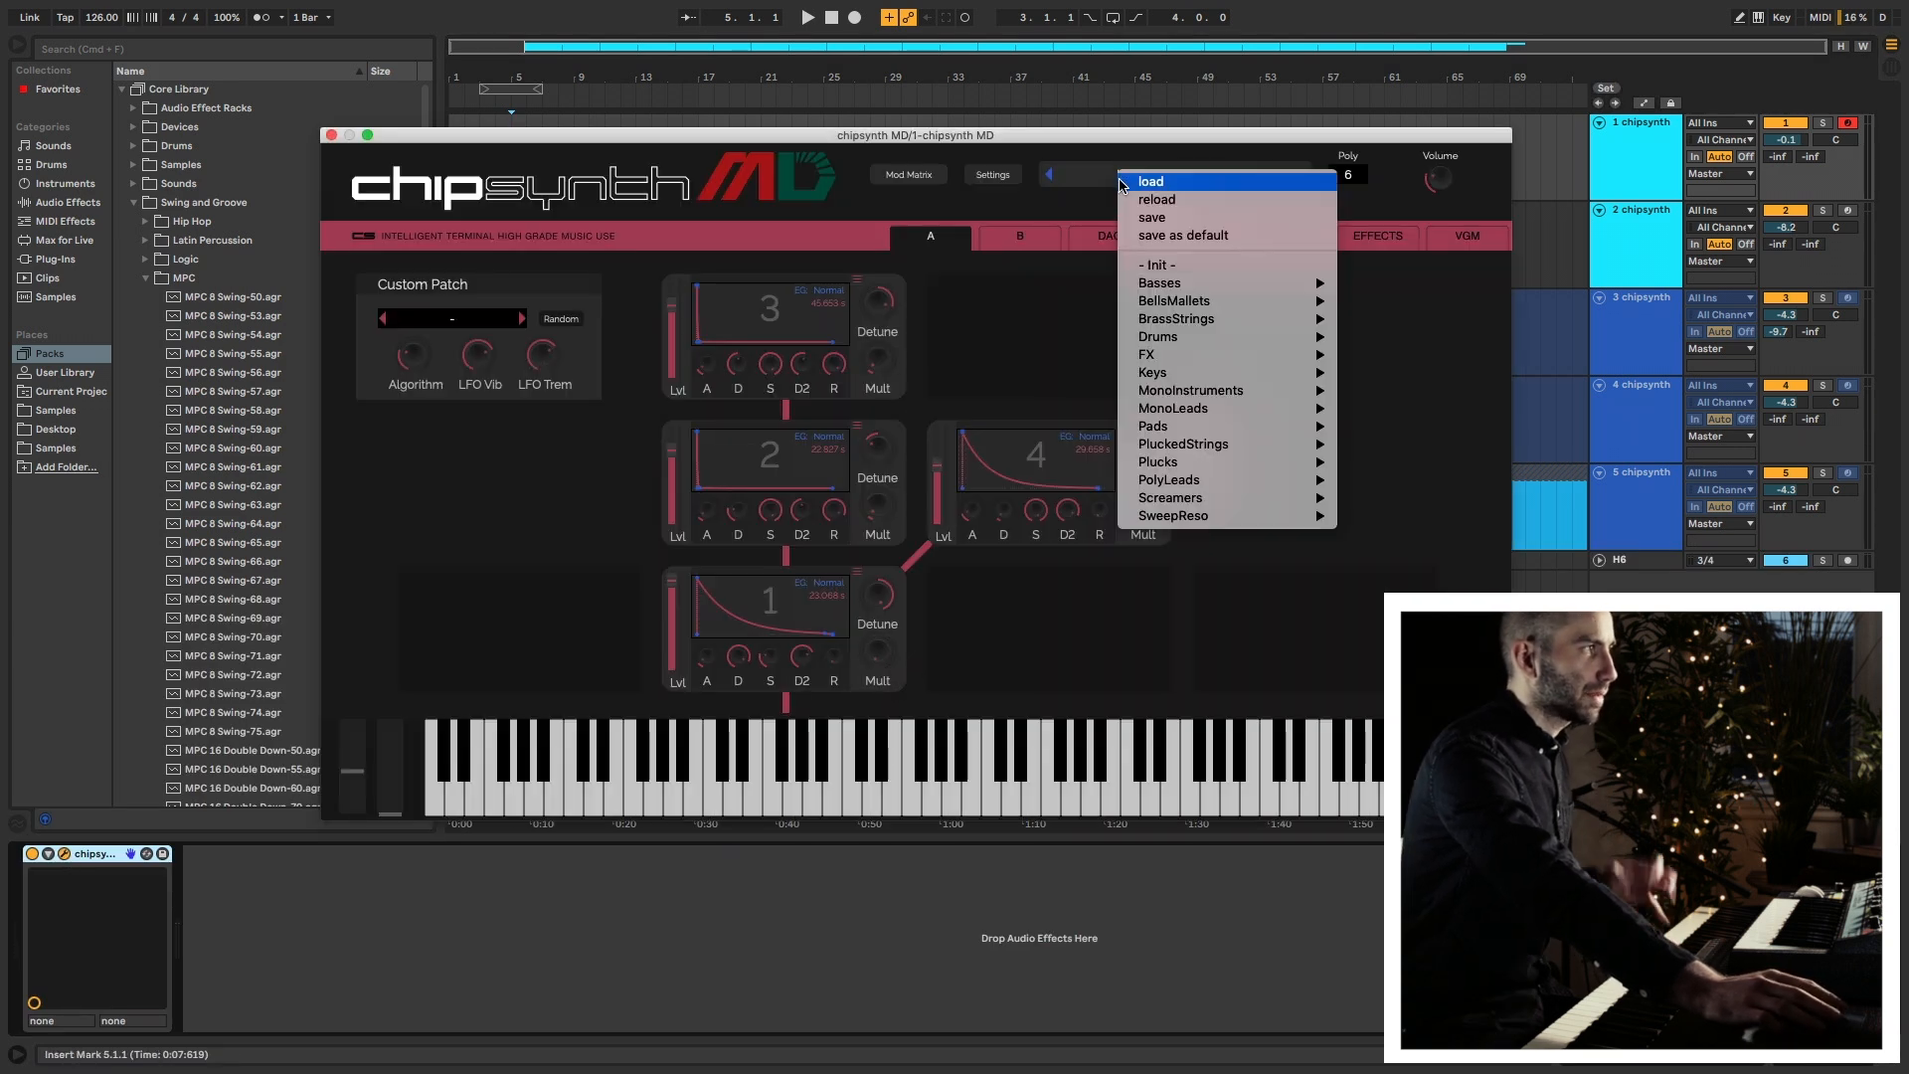
{"action": "mouse_move", "coordinate": [1224, 376]}
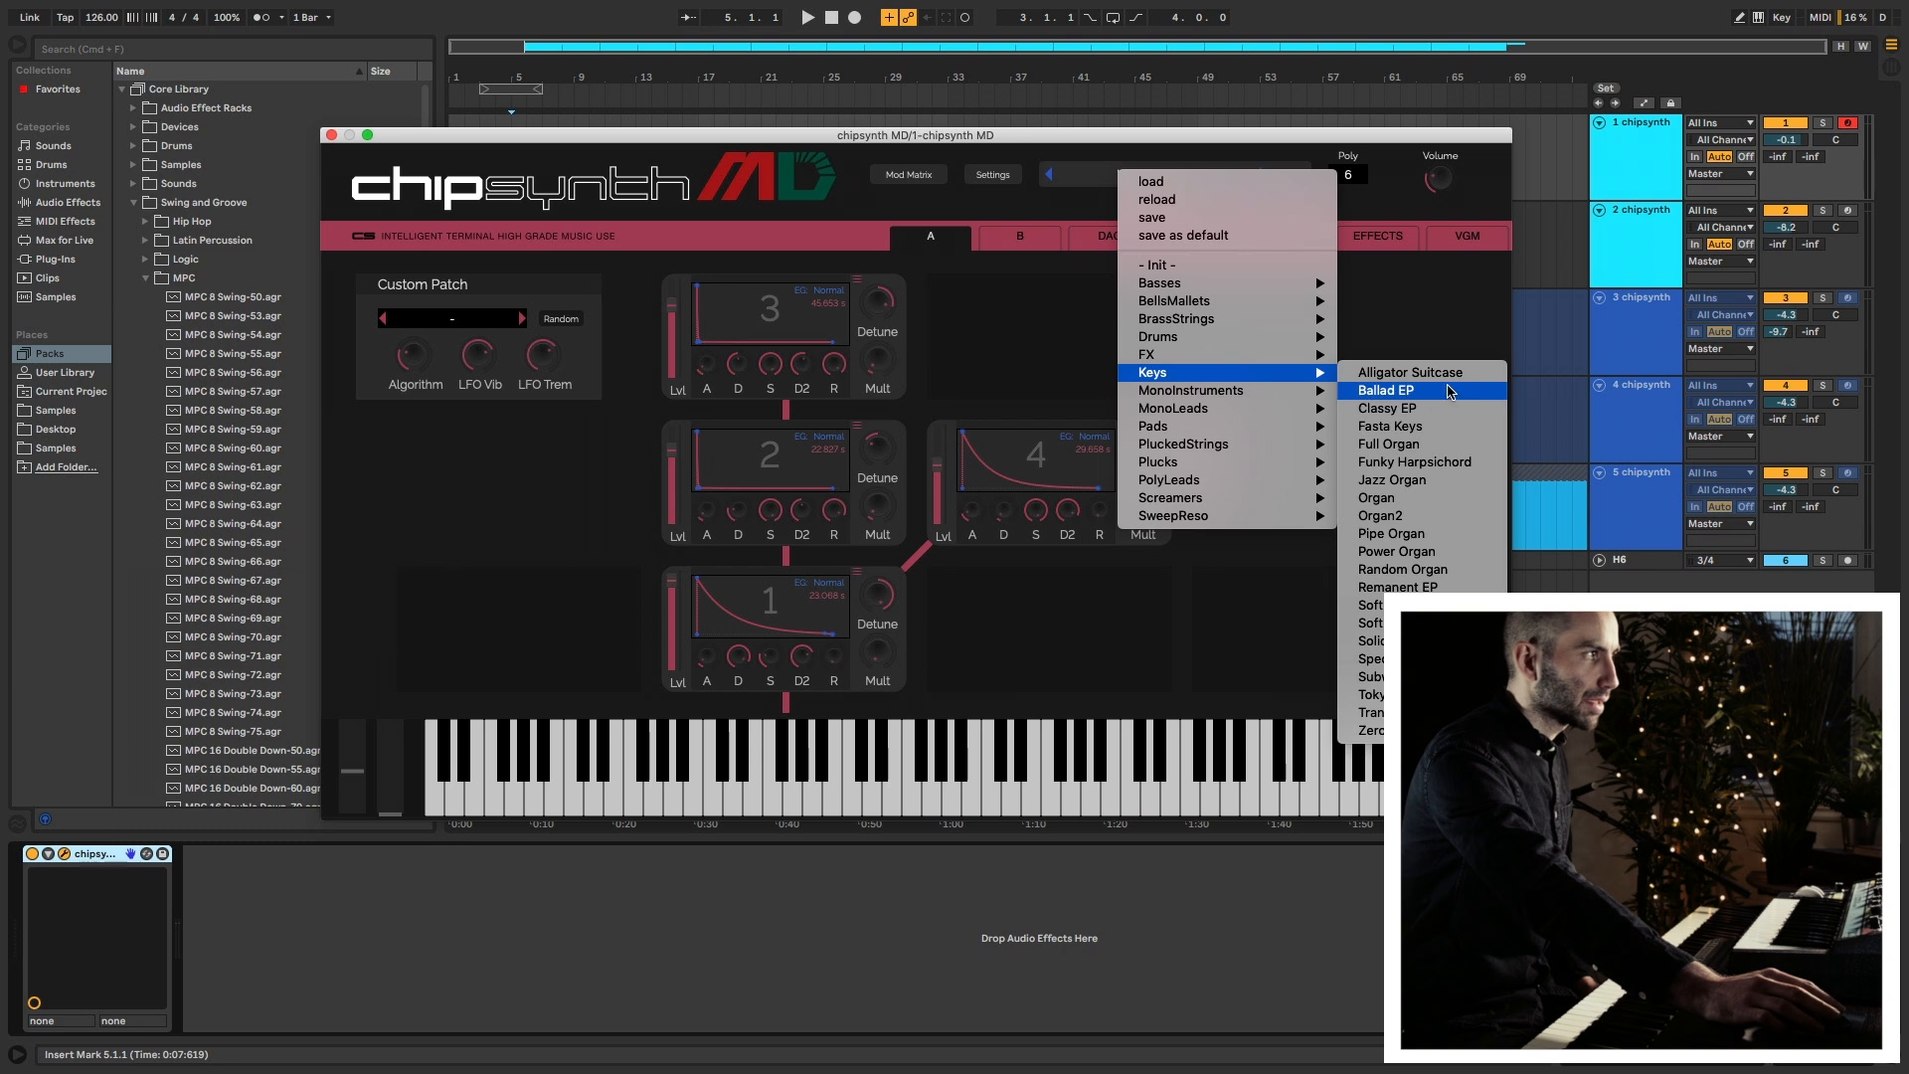
{"action": "left_click", "coordinate": [1422, 392]}
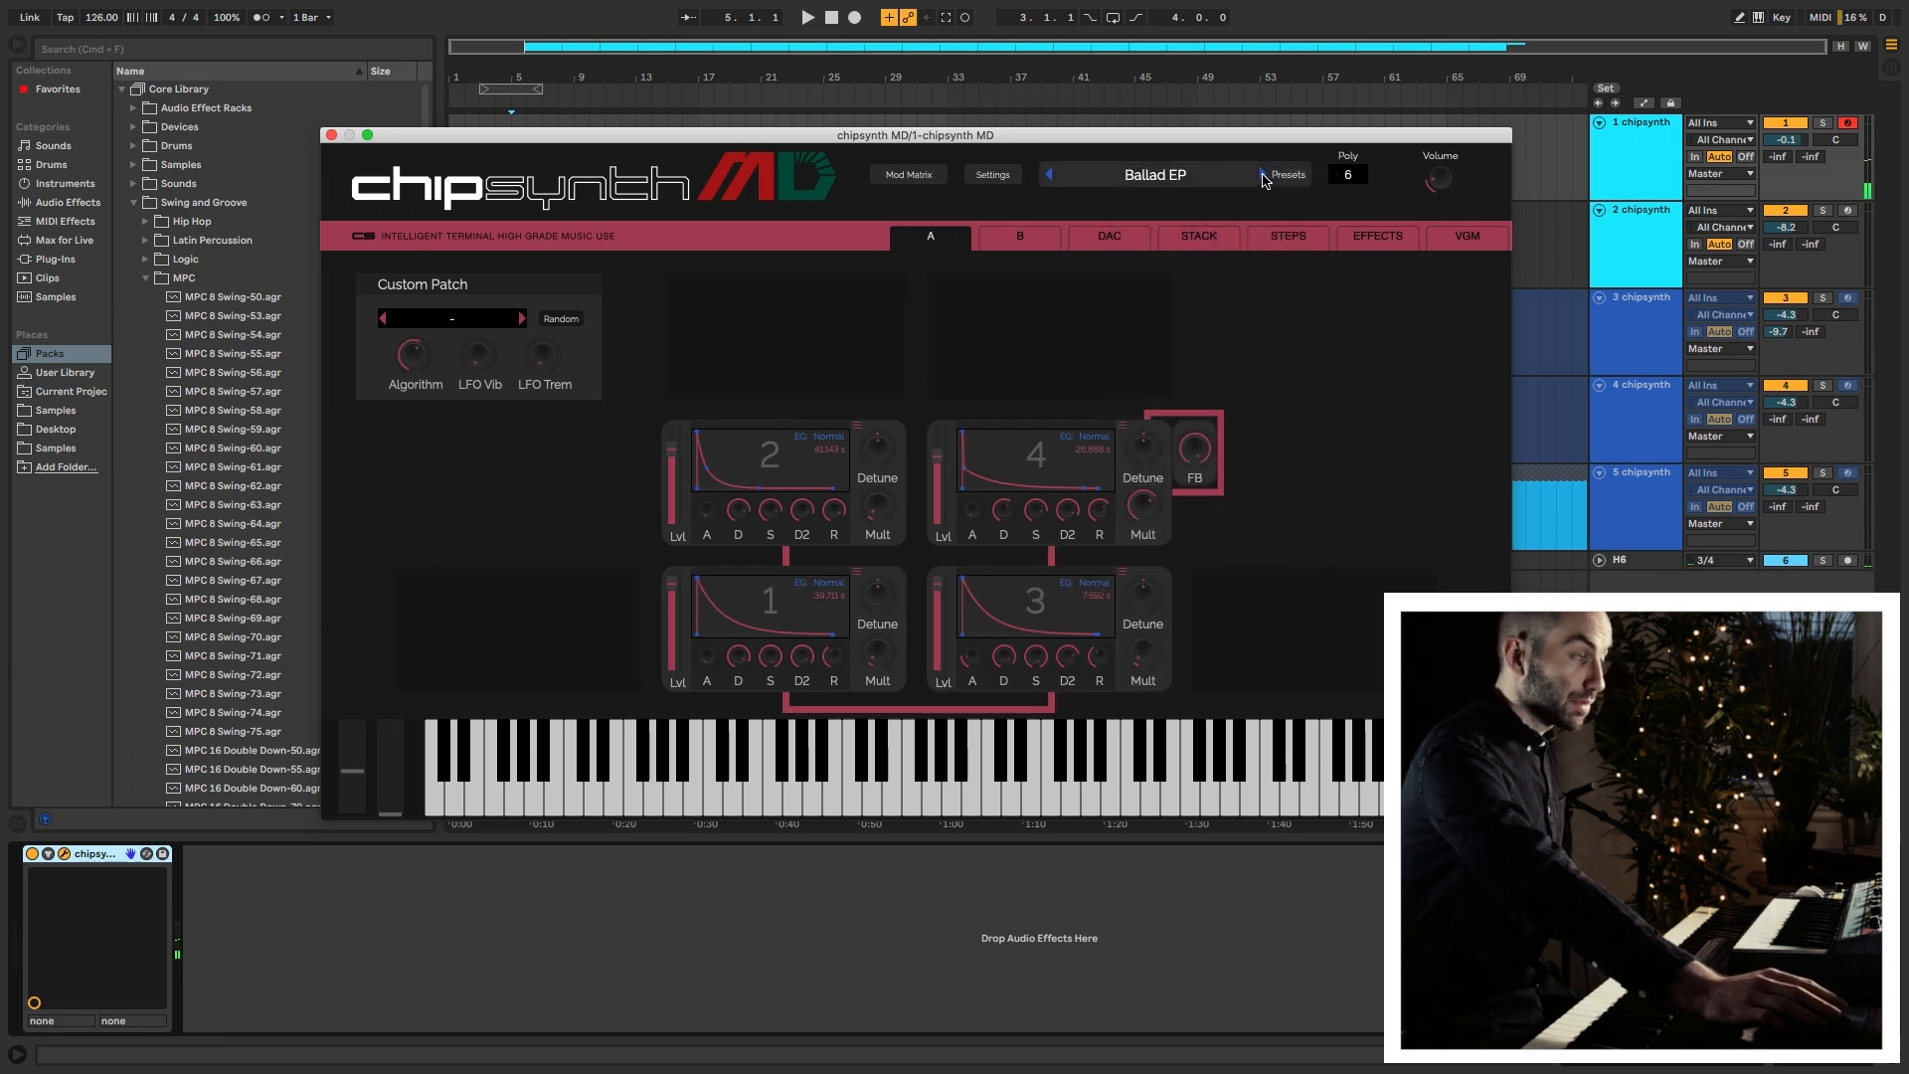
{"action": "left_click", "coordinate": [1265, 180]}
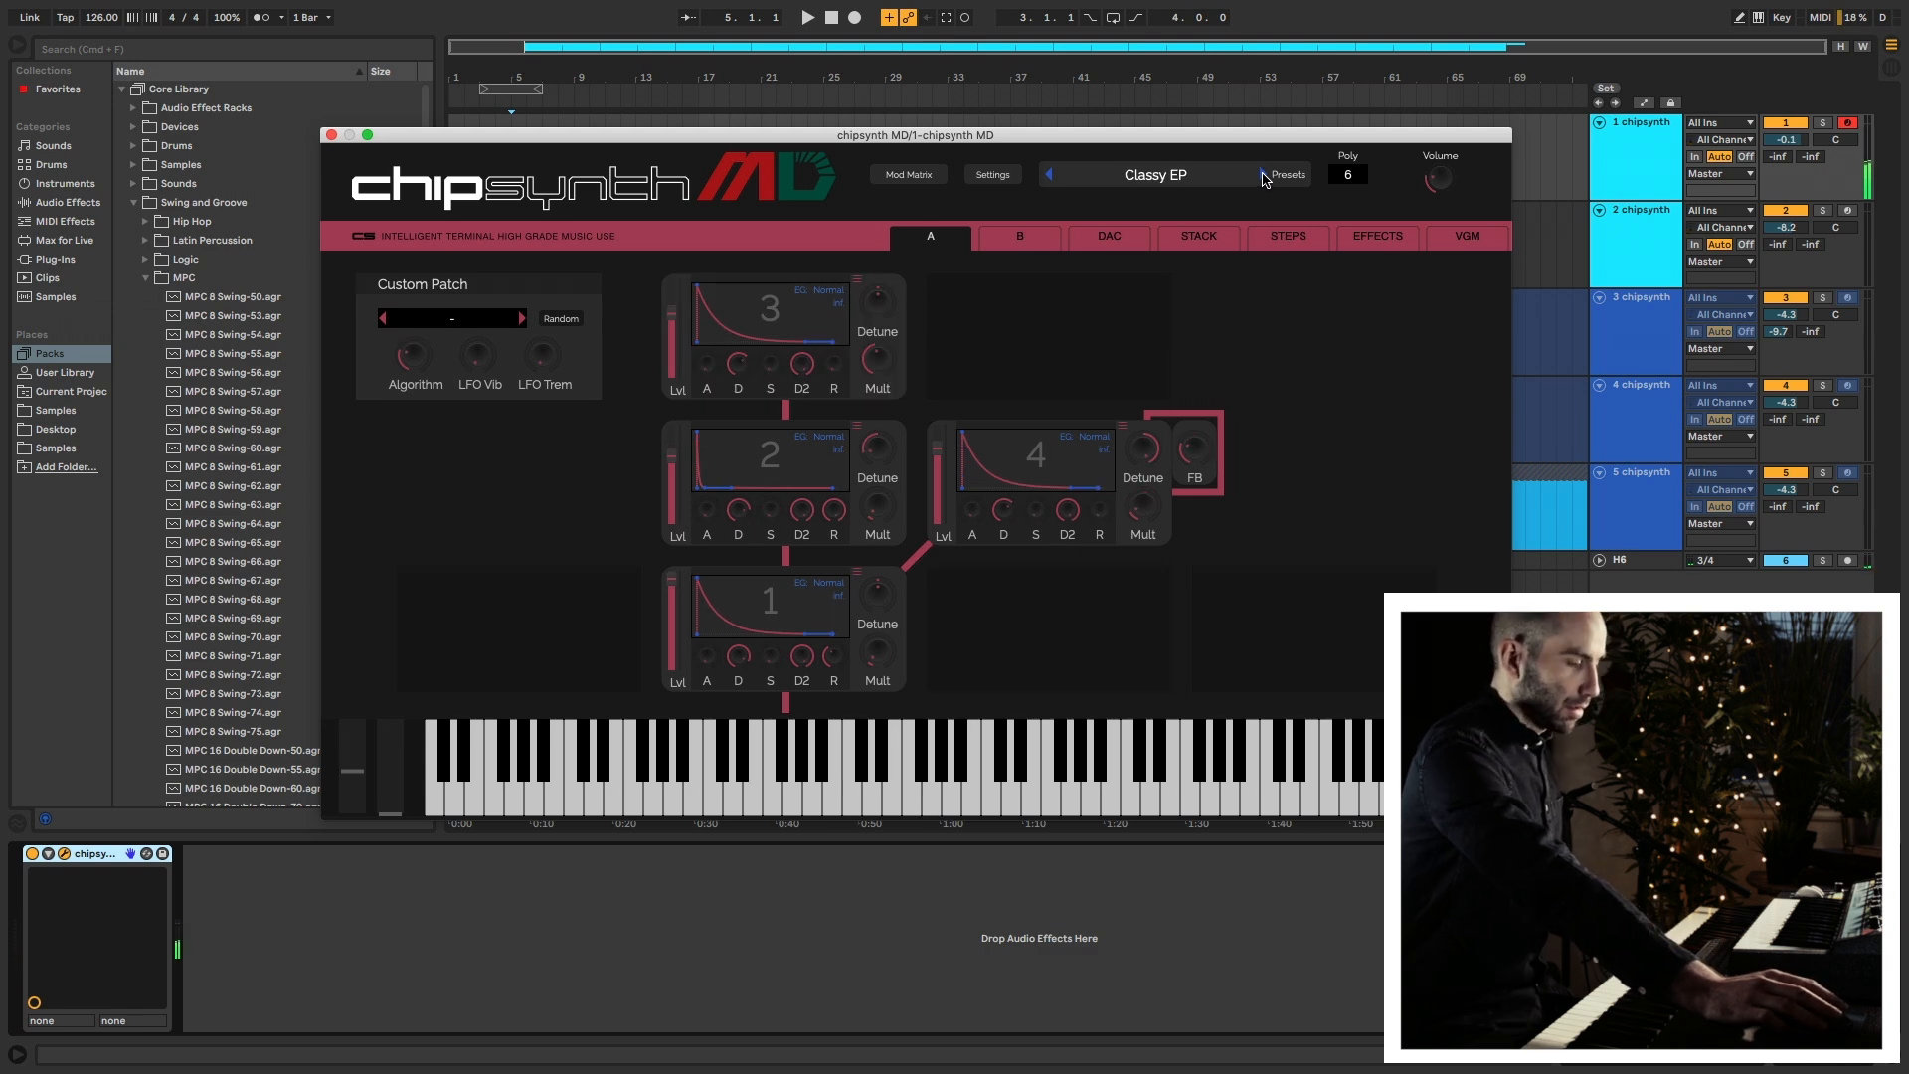
{"action": "left_click", "coordinate": [1264, 176]}
{"action": "left_click", "coordinate": [1264, 176]}
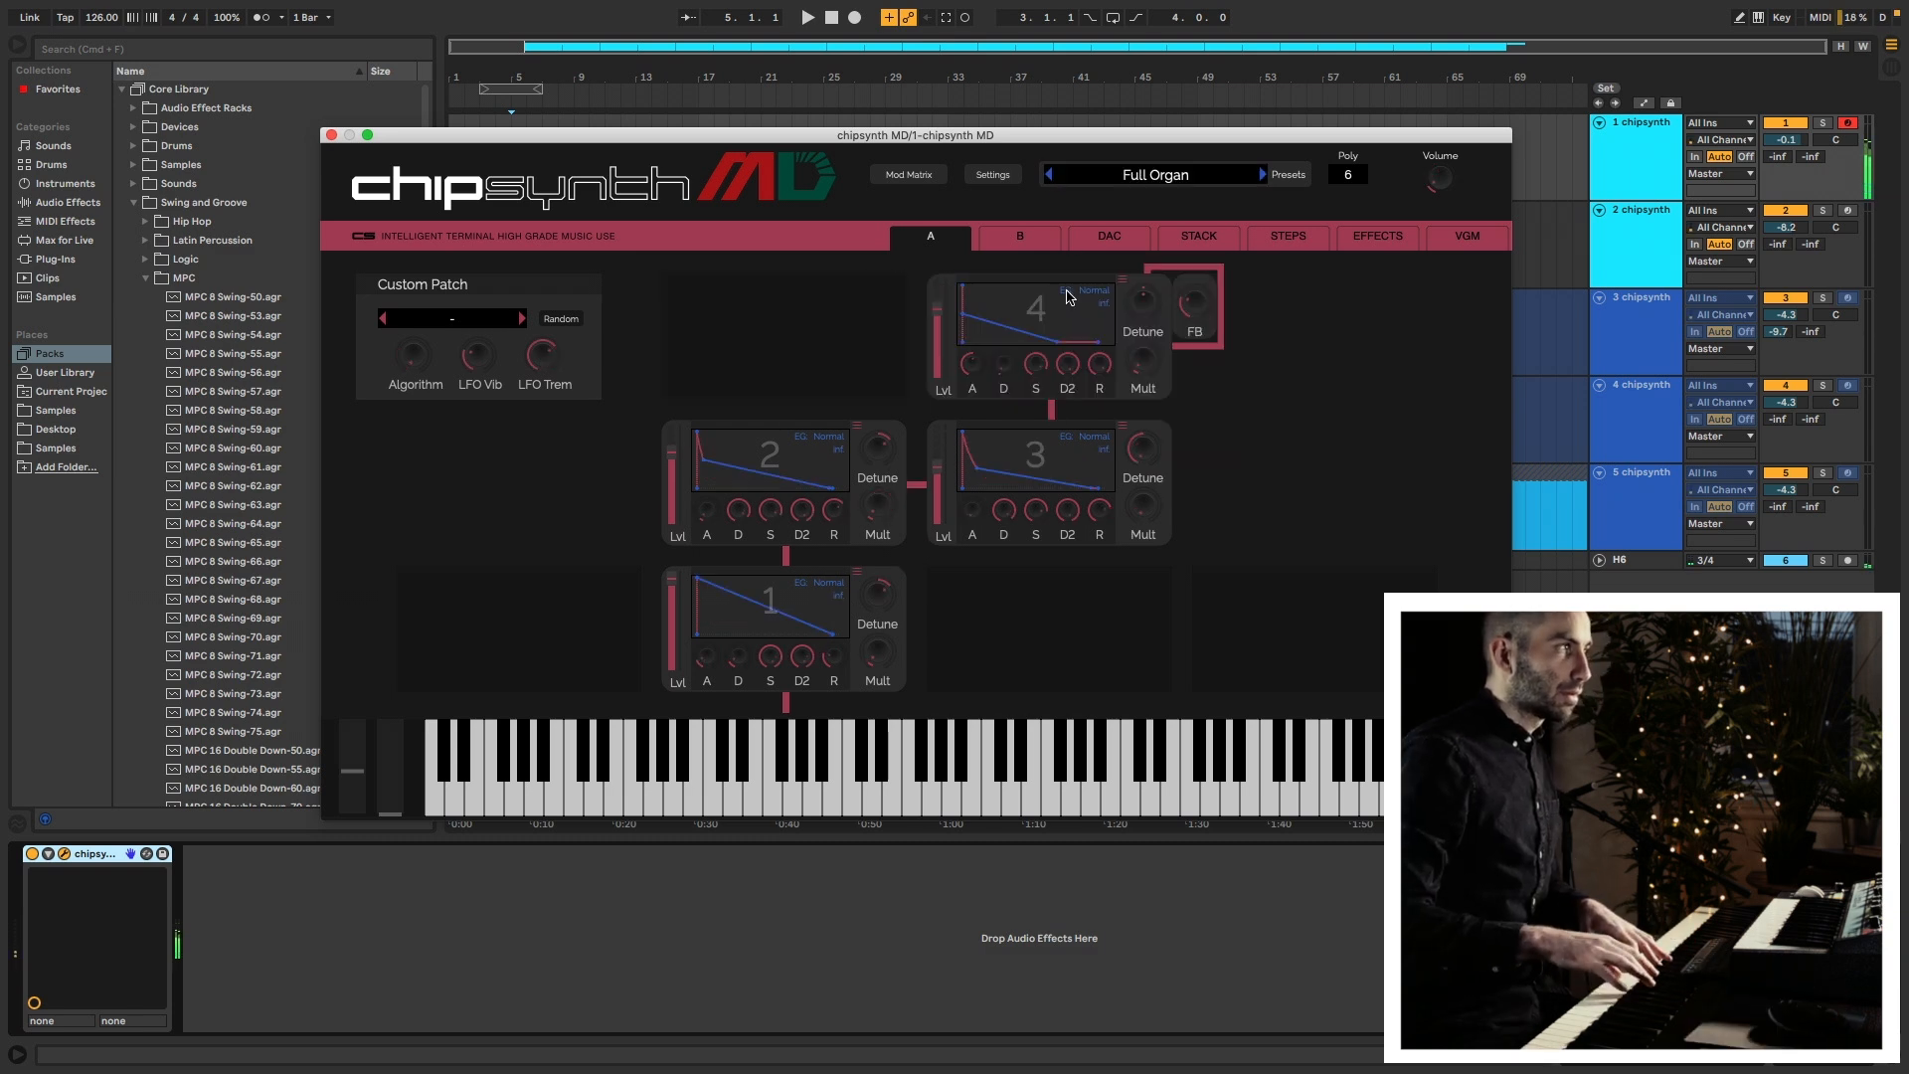
{"action": "left_click", "coordinate": [1263, 176]}
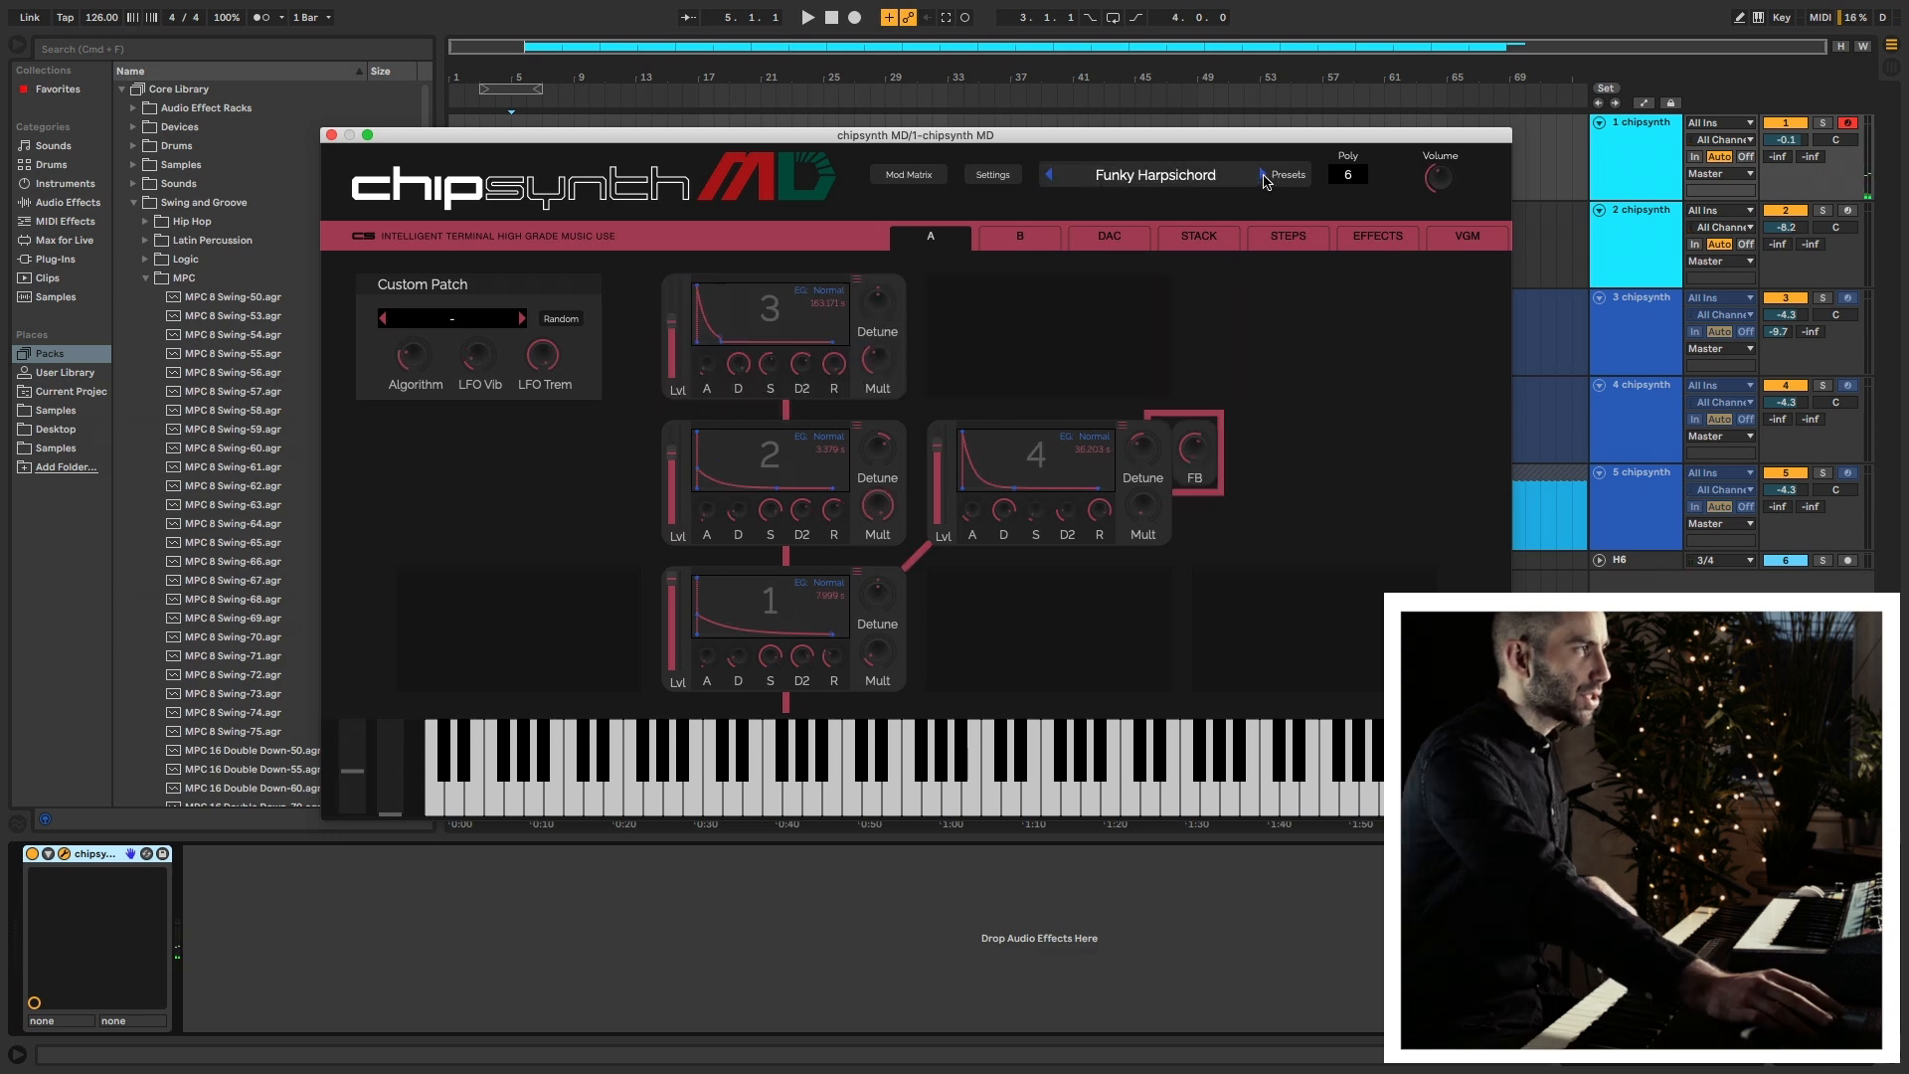
{"action": "left_click", "coordinate": [1263, 176]}
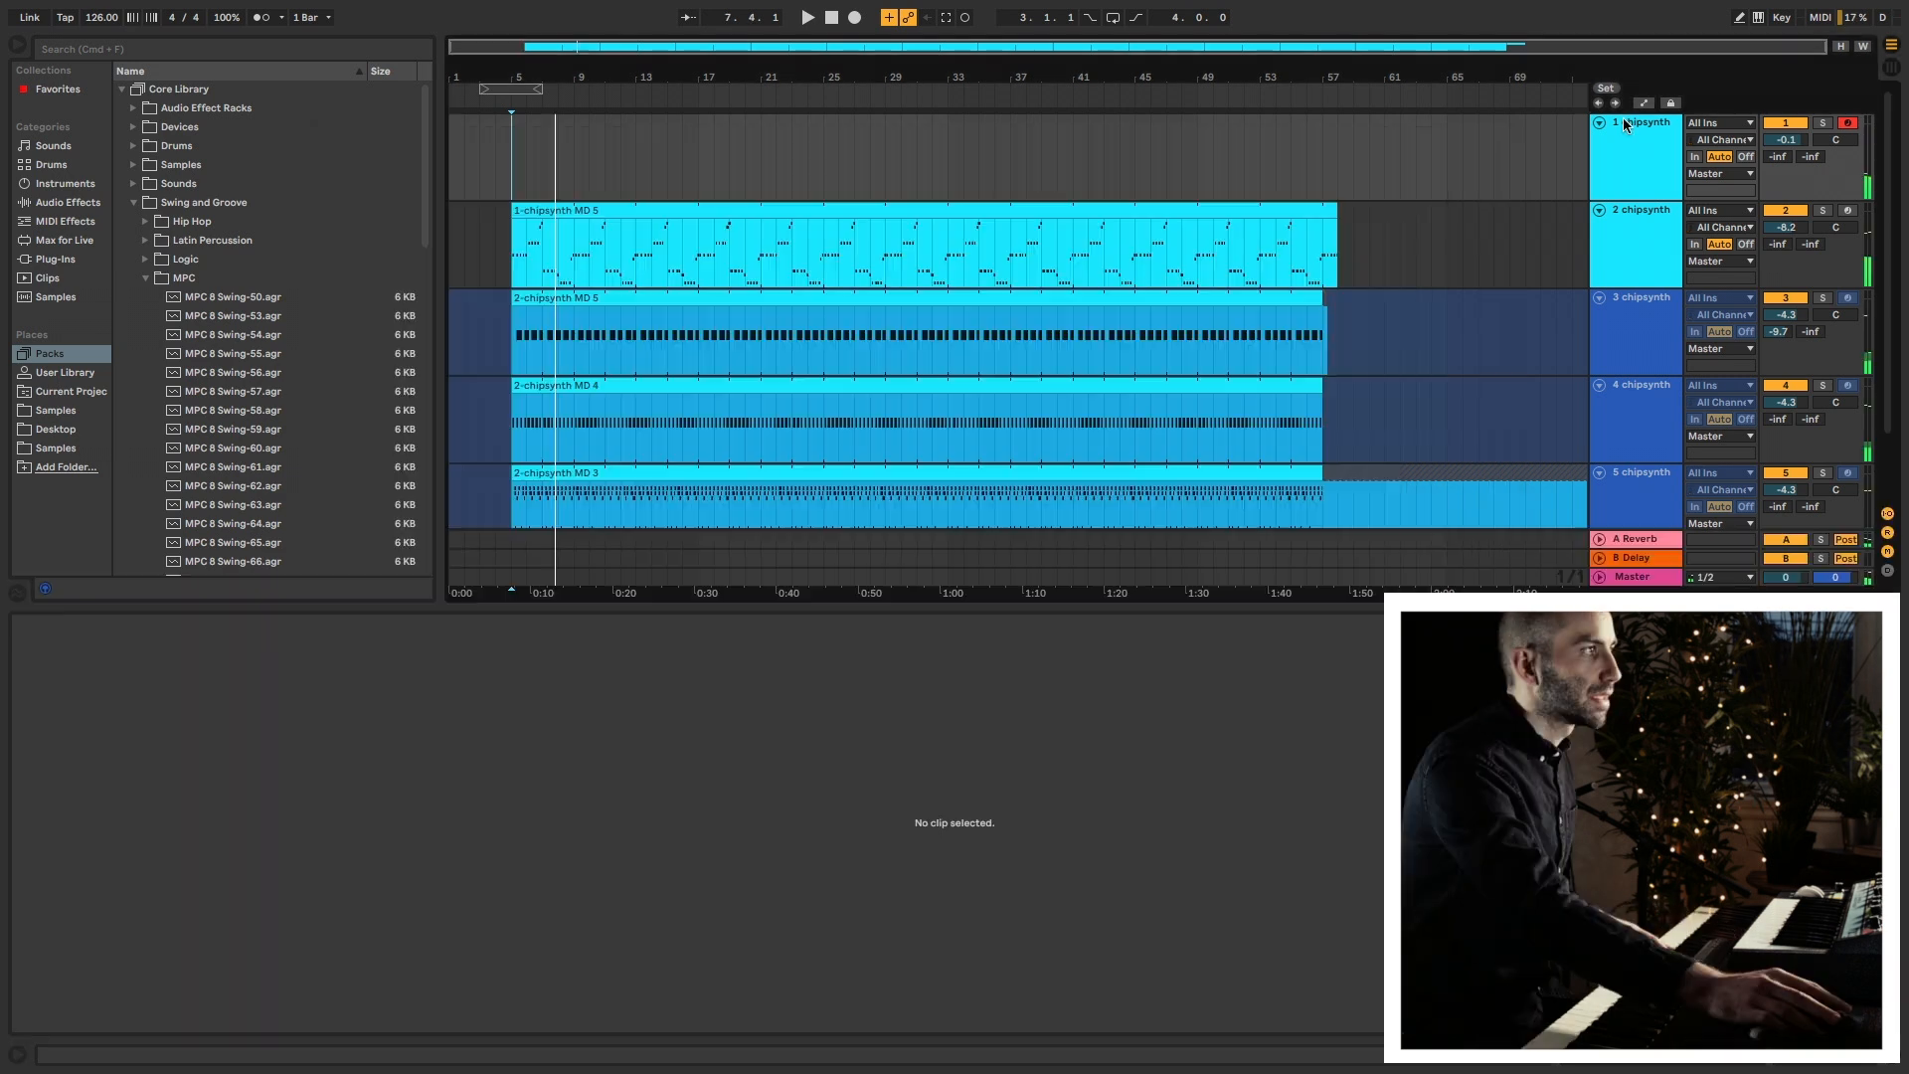
Reopen the first track's chipsynth MD and audition the following Keys presets, from Pipe Organ through Power Organ to Remanent EP.
{"action": "double_click", "coordinate": [1624, 124]}
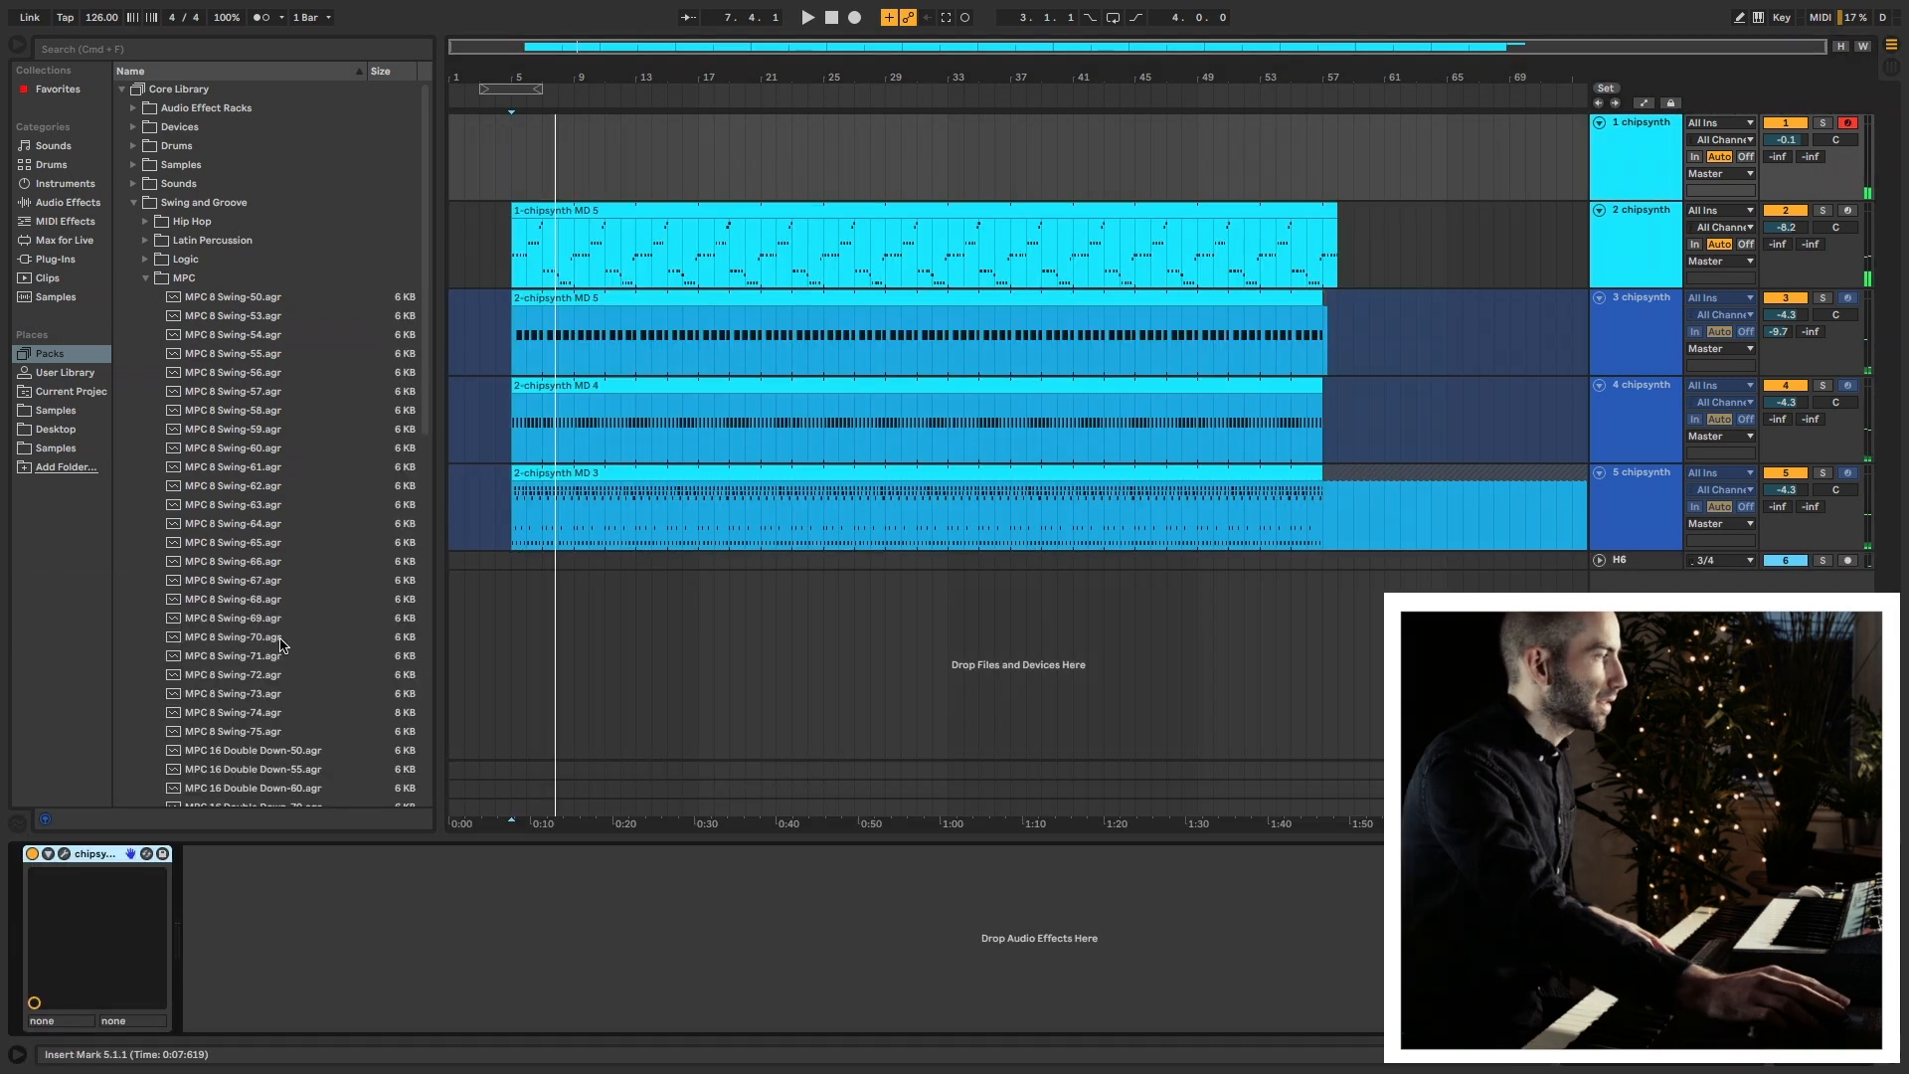
{"action": "left_click", "coordinate": [64, 854]}
{"action": "left_click", "coordinate": [1262, 175]}
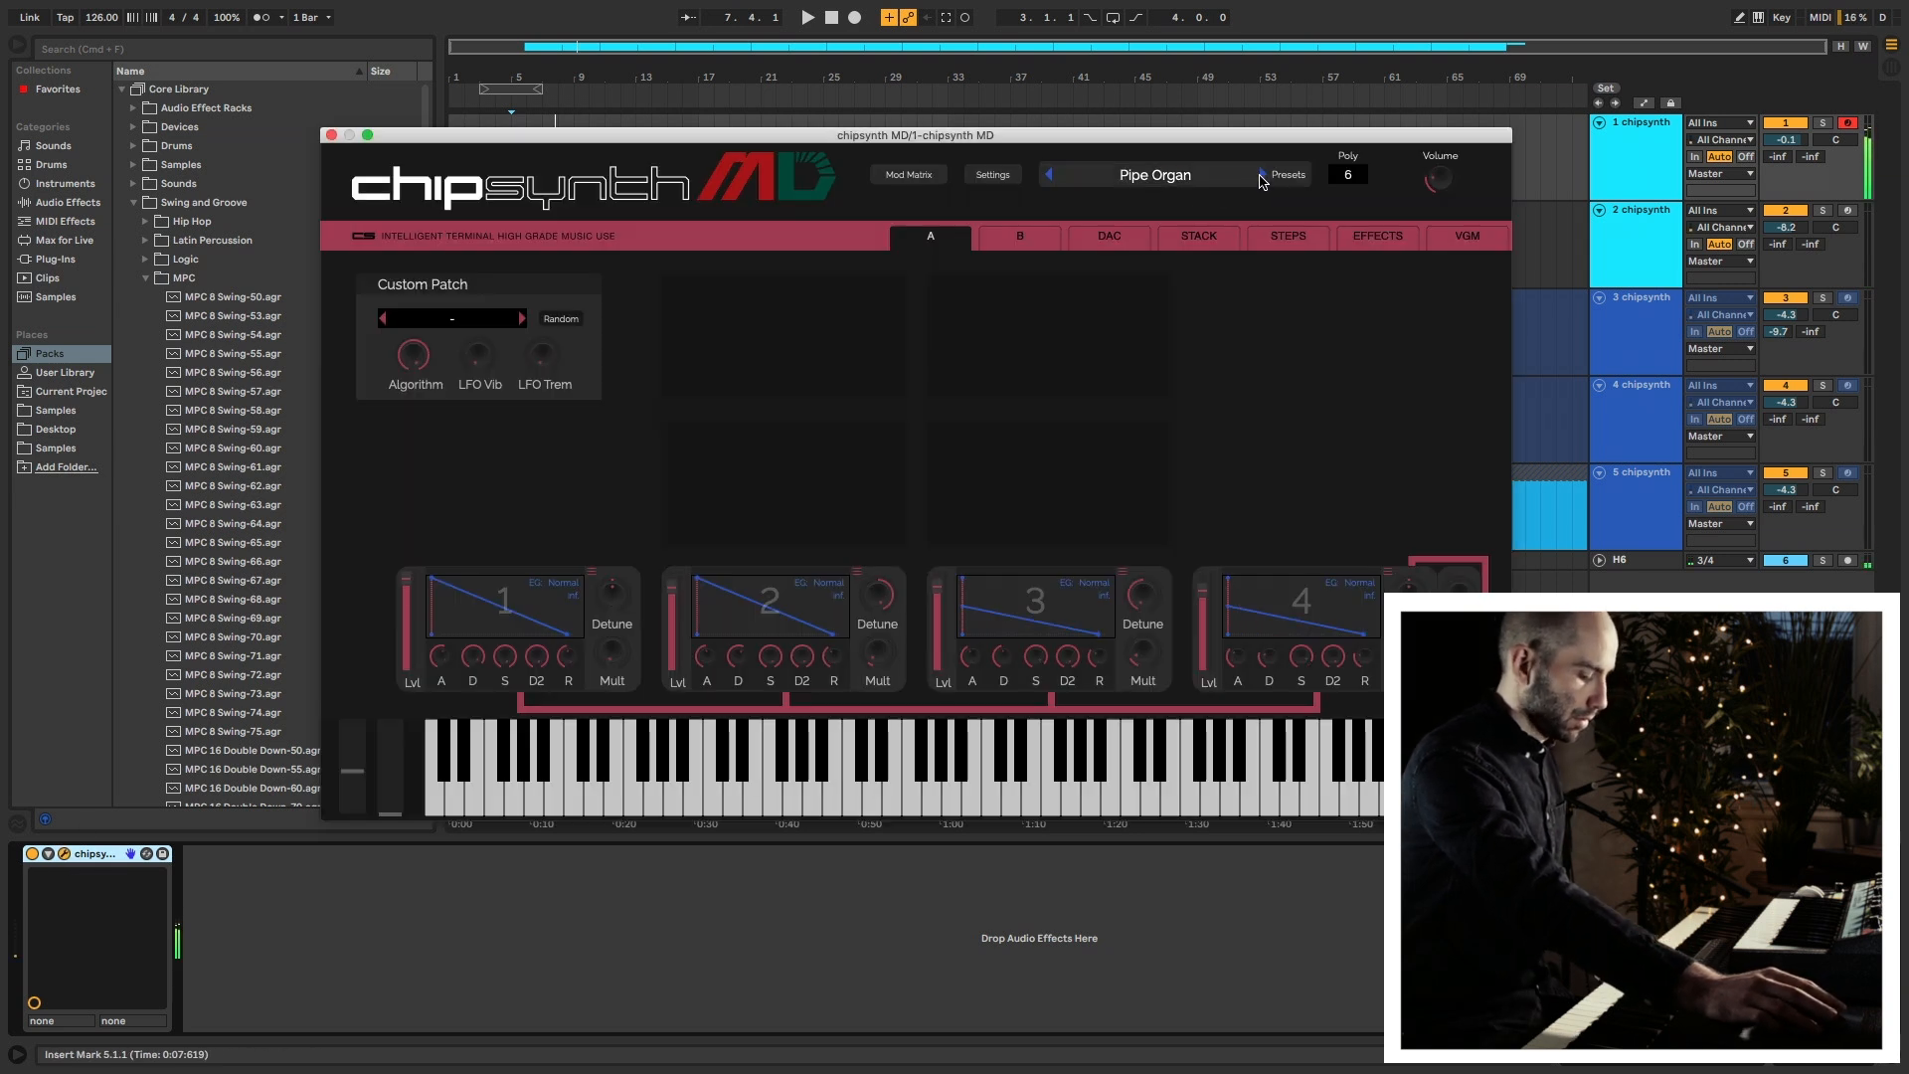
{"action": "left_click", "coordinate": [1261, 176]}
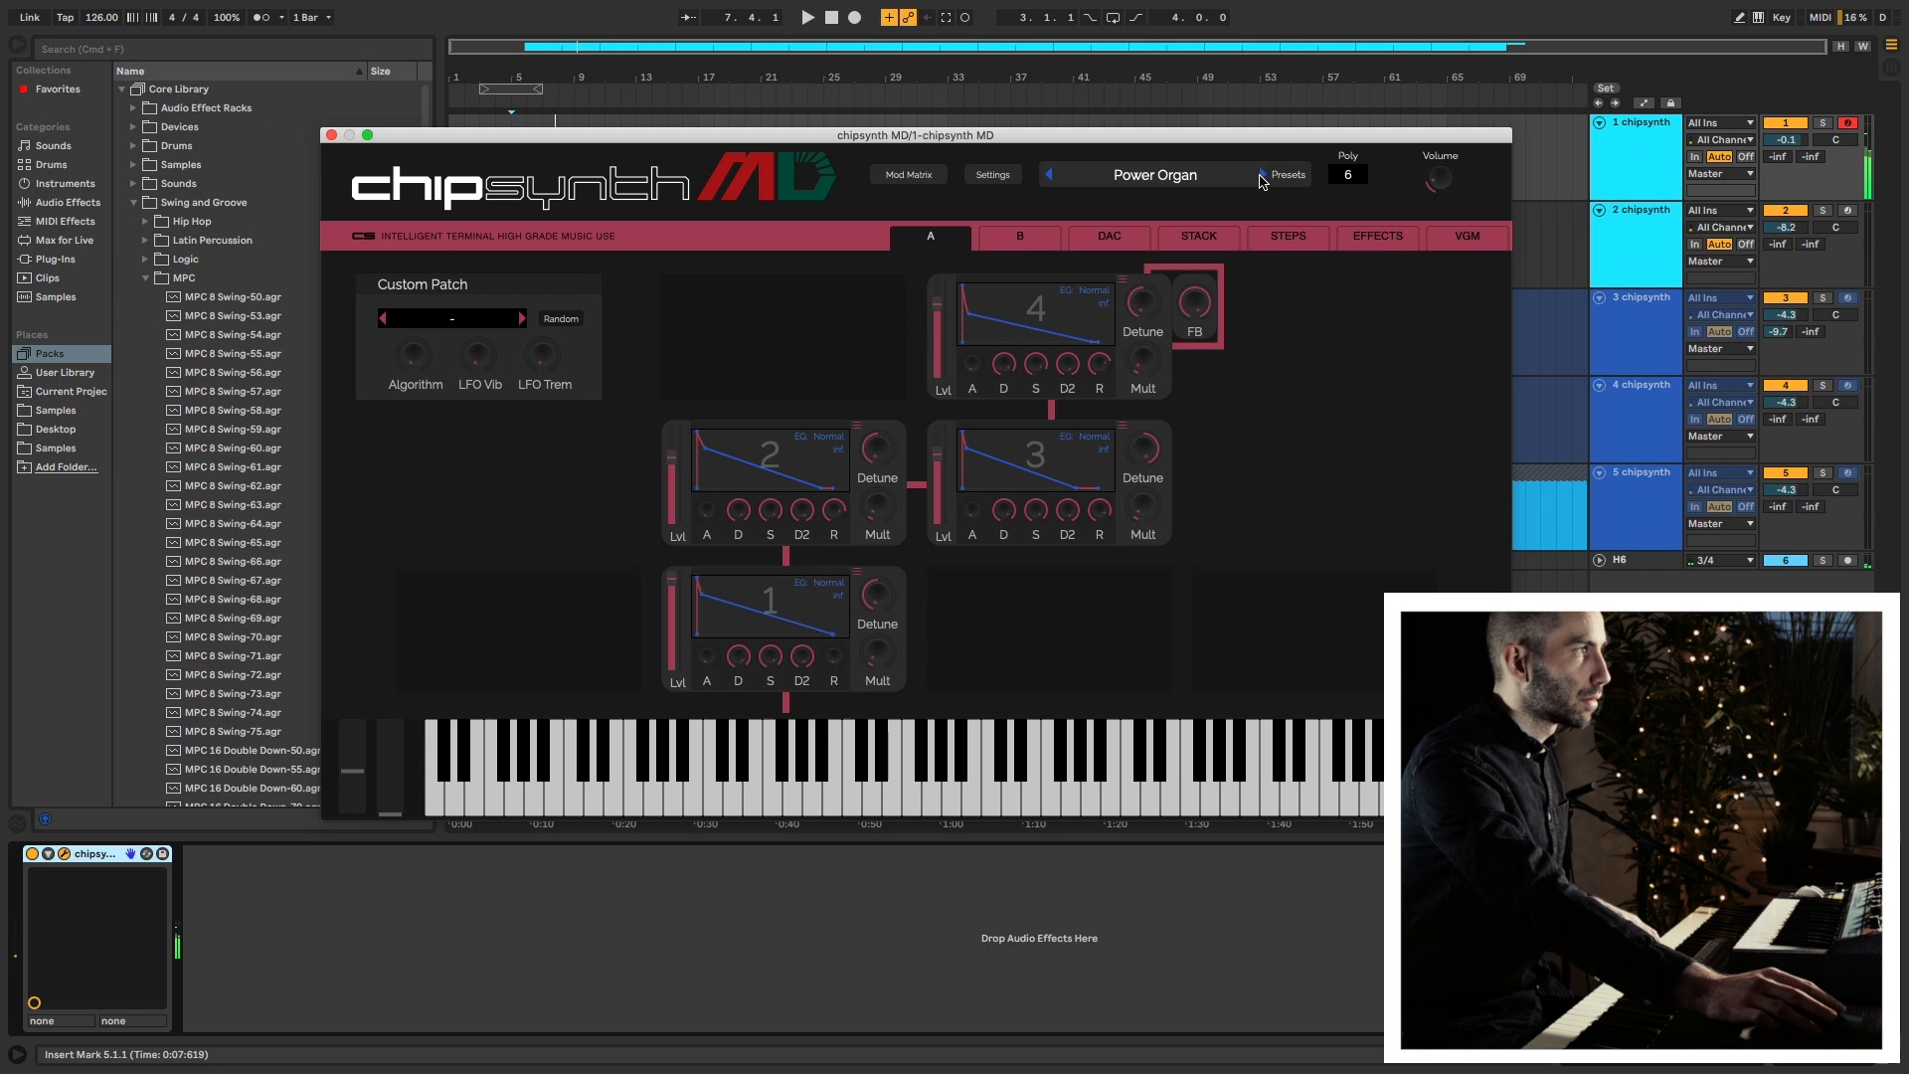
{"action": "left_click", "coordinate": [1262, 176]}
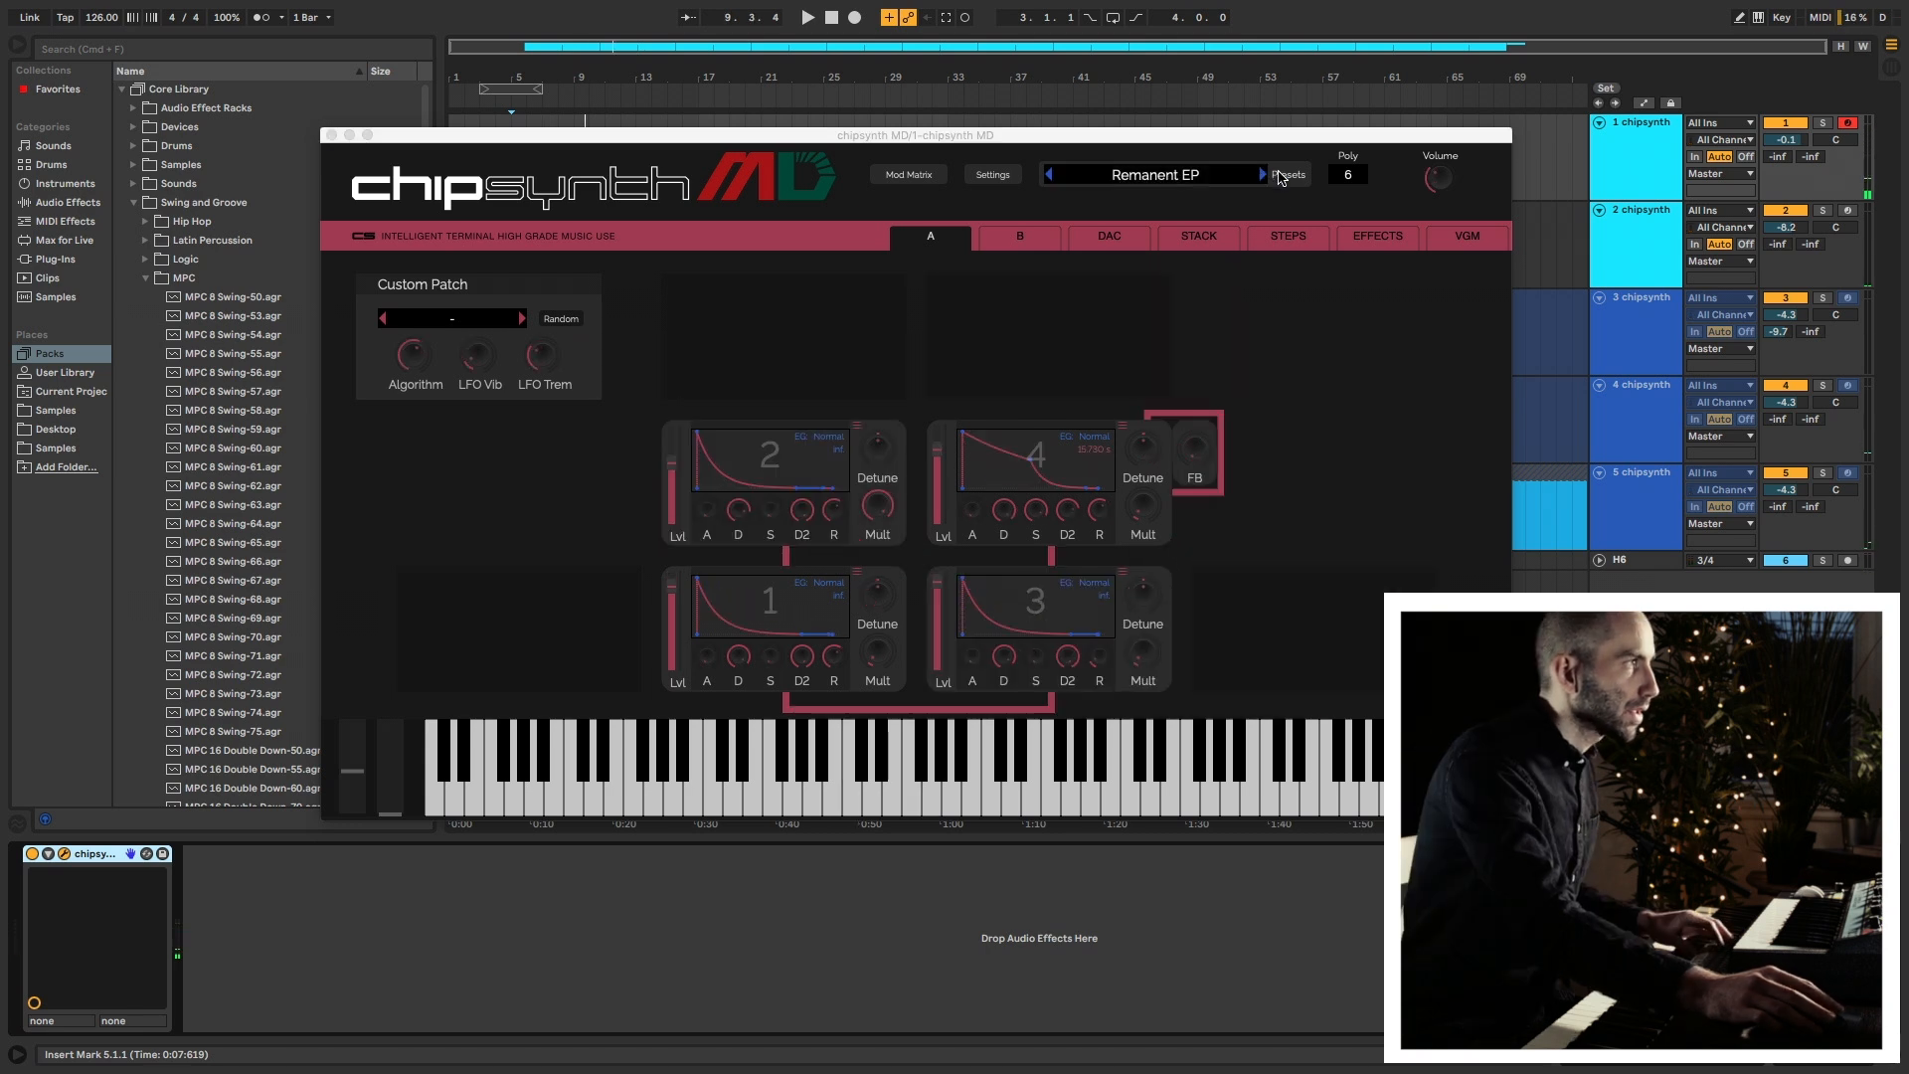
{"action": "left_click", "coordinate": [1264, 179]}
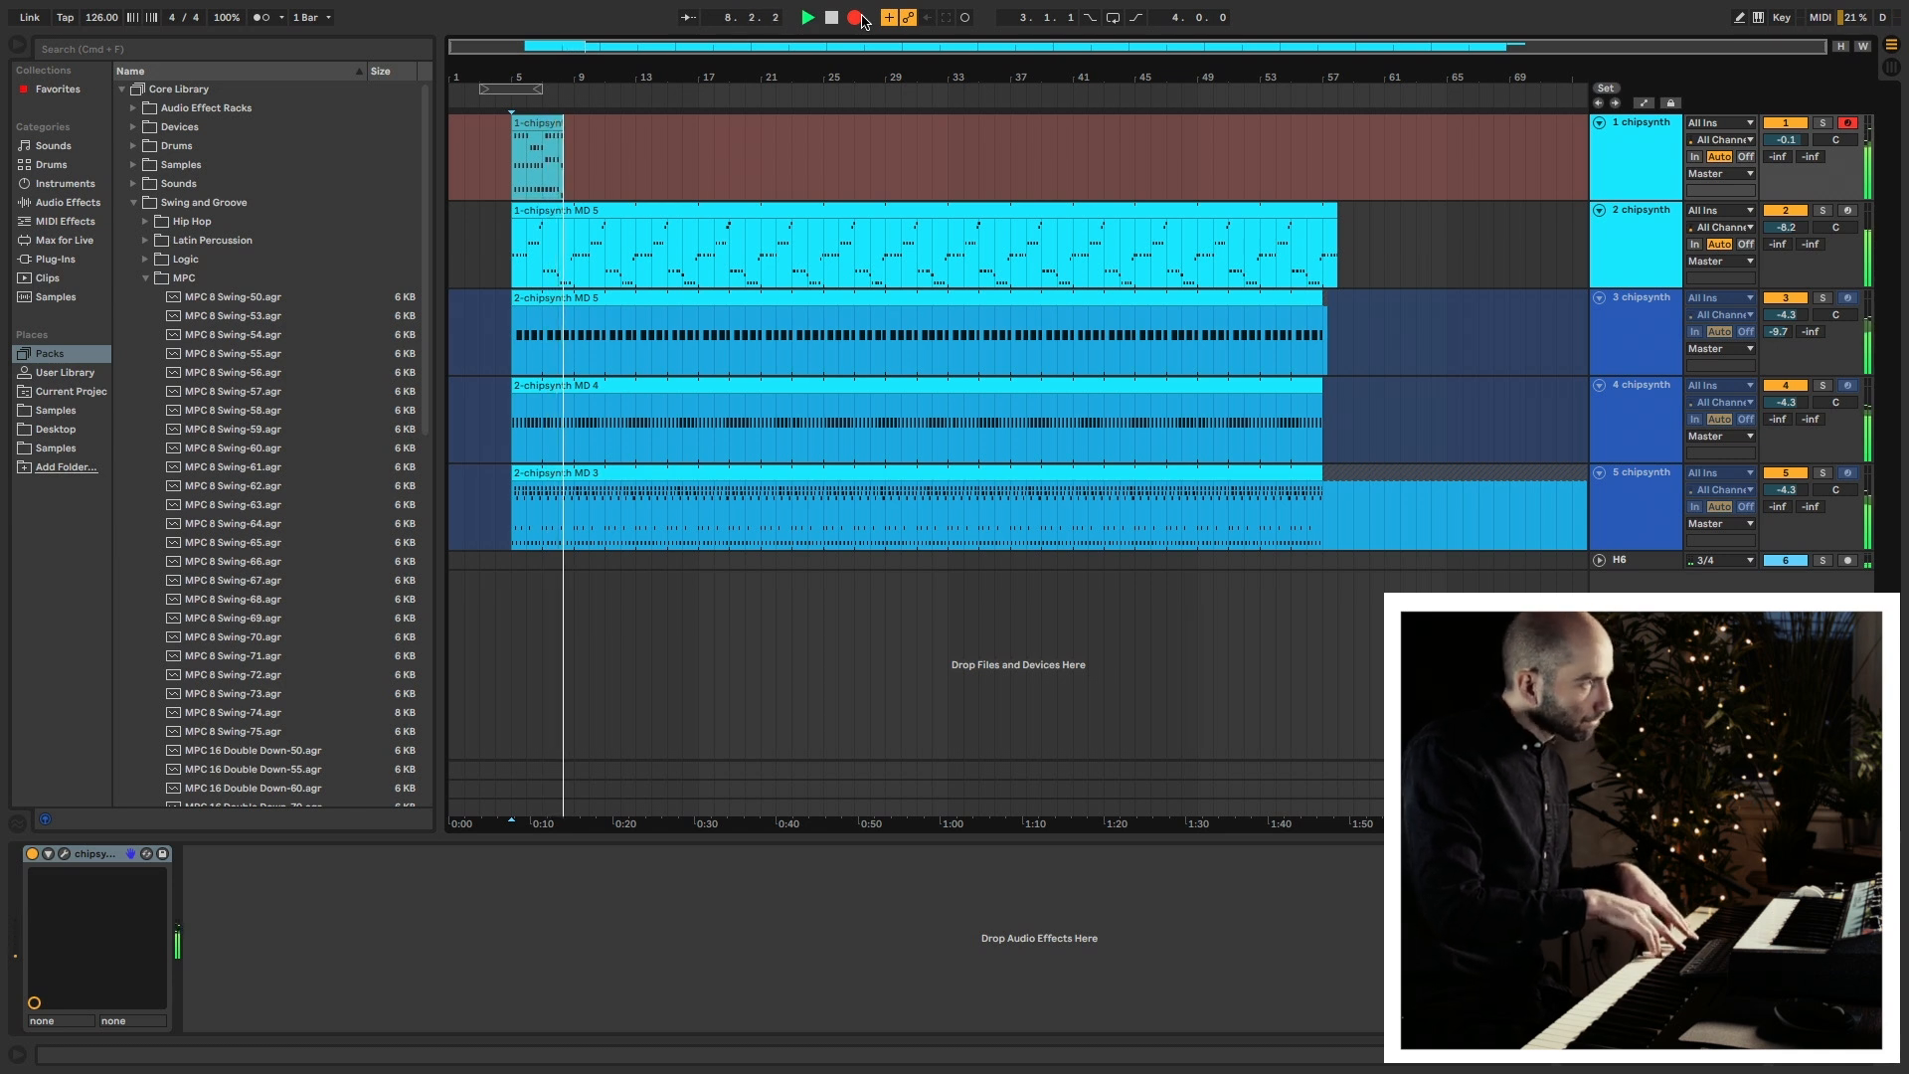
Record a four-bar keys part on the first track from bar 5 and extend the looped clip to bar 57.
{"action": "key", "text": "space"}
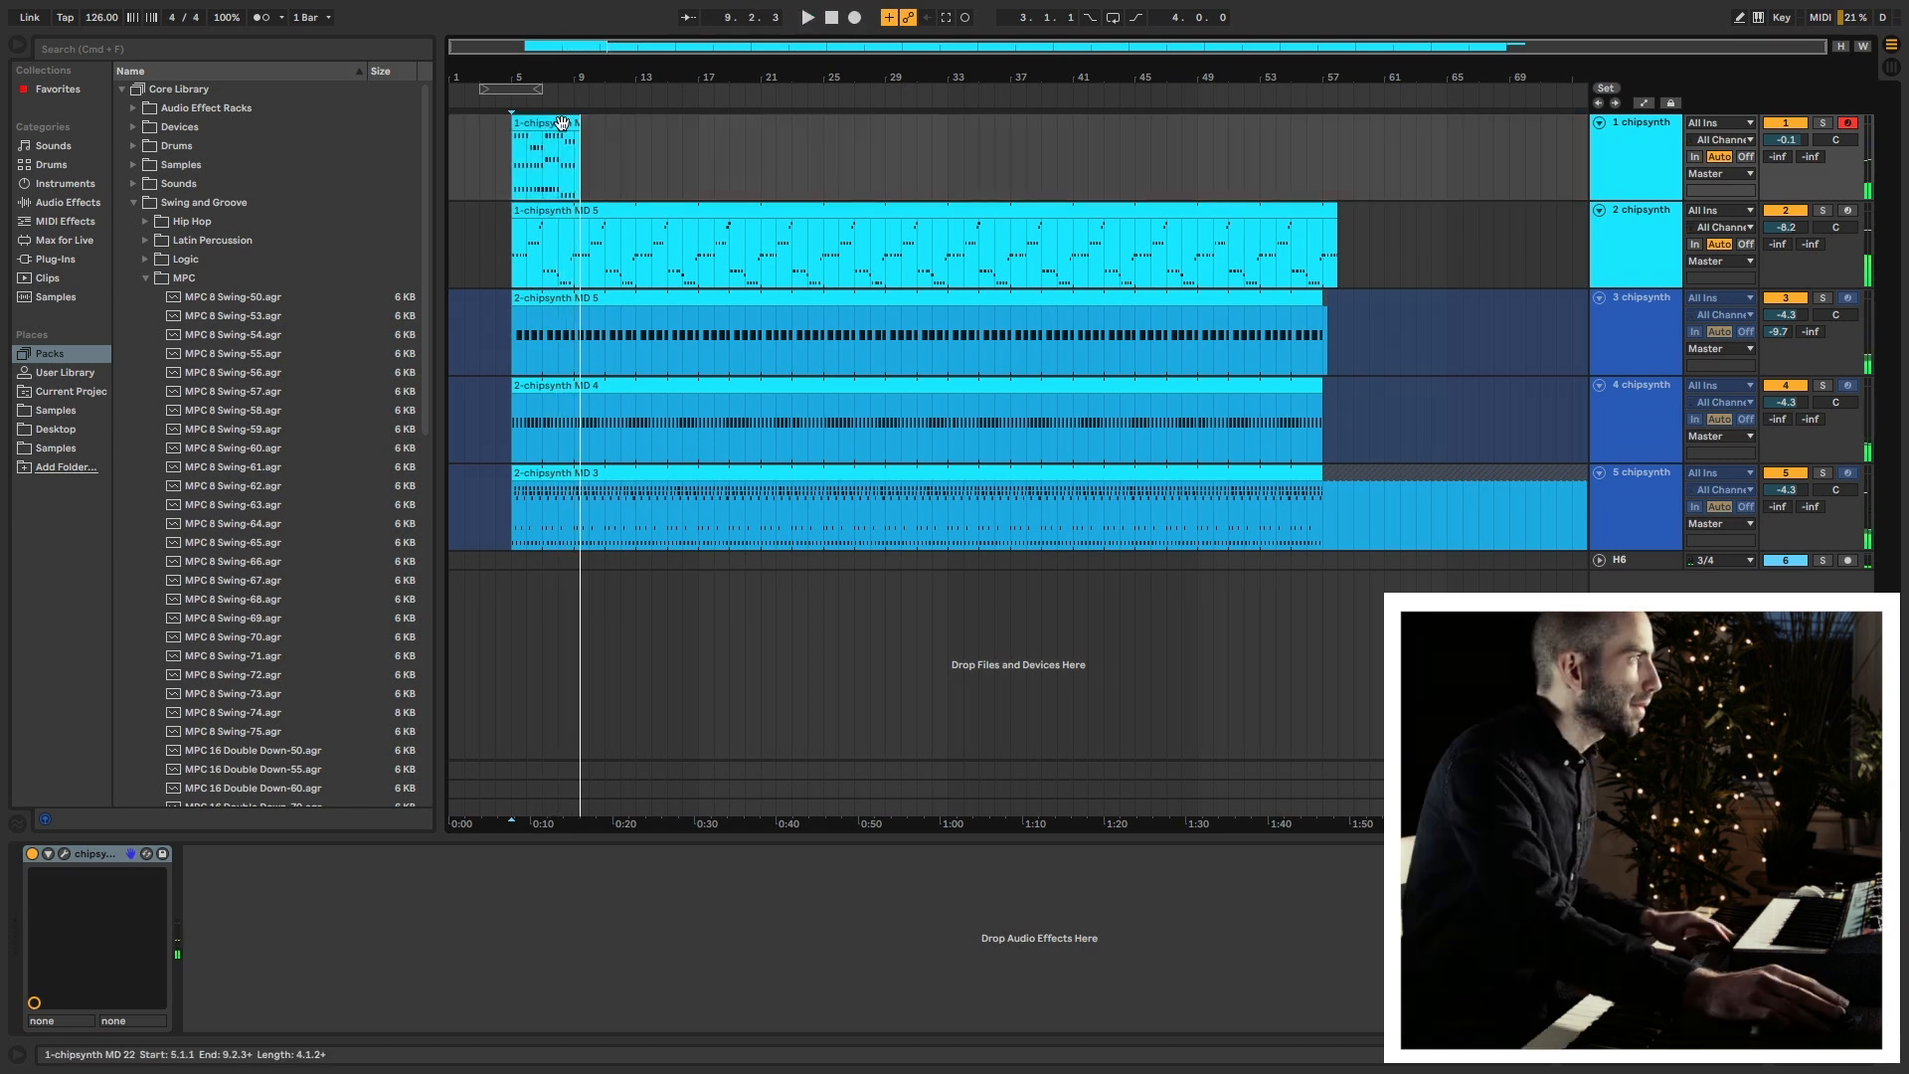
{"action": "double_click", "coordinate": [562, 124]}
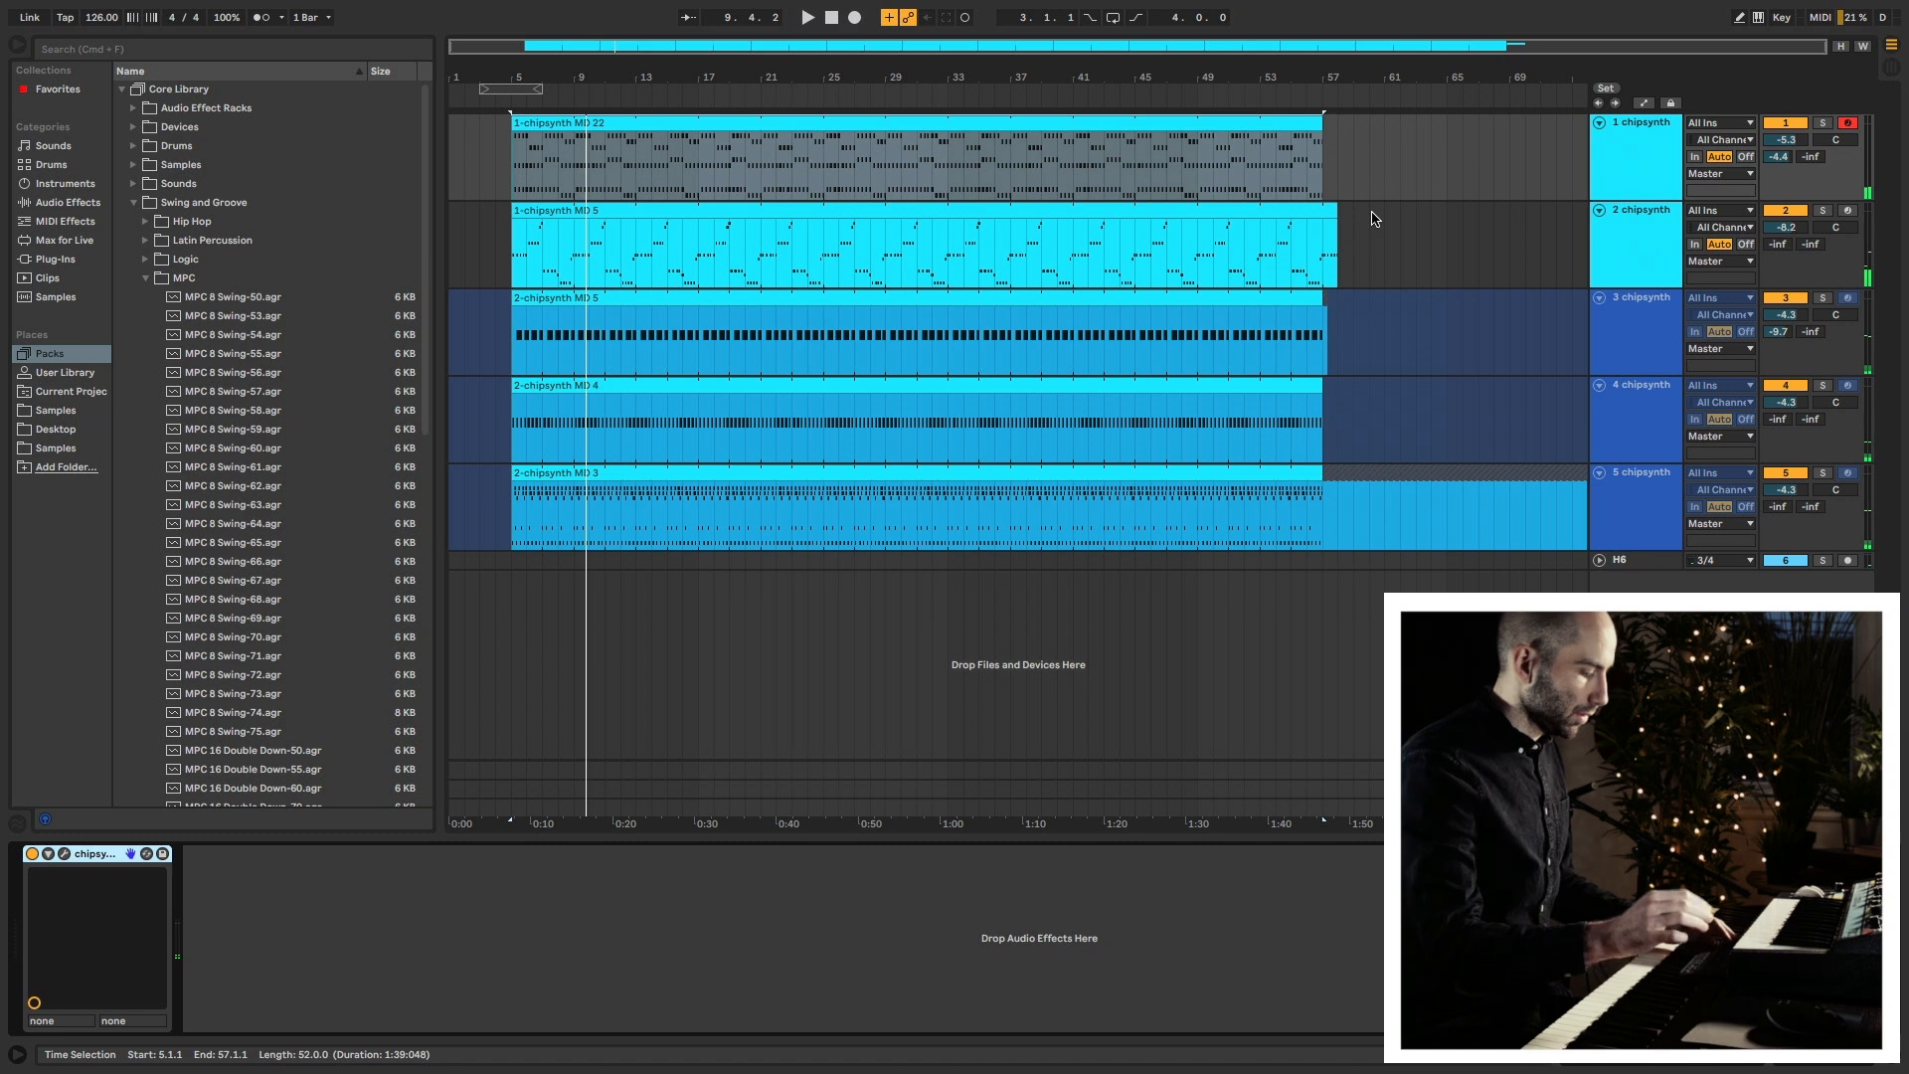
Search the browser for "comp" and add the Compressor to the first track.
{"action": "key", "text": "super+f"}
{"action": "type", "text": "c"}
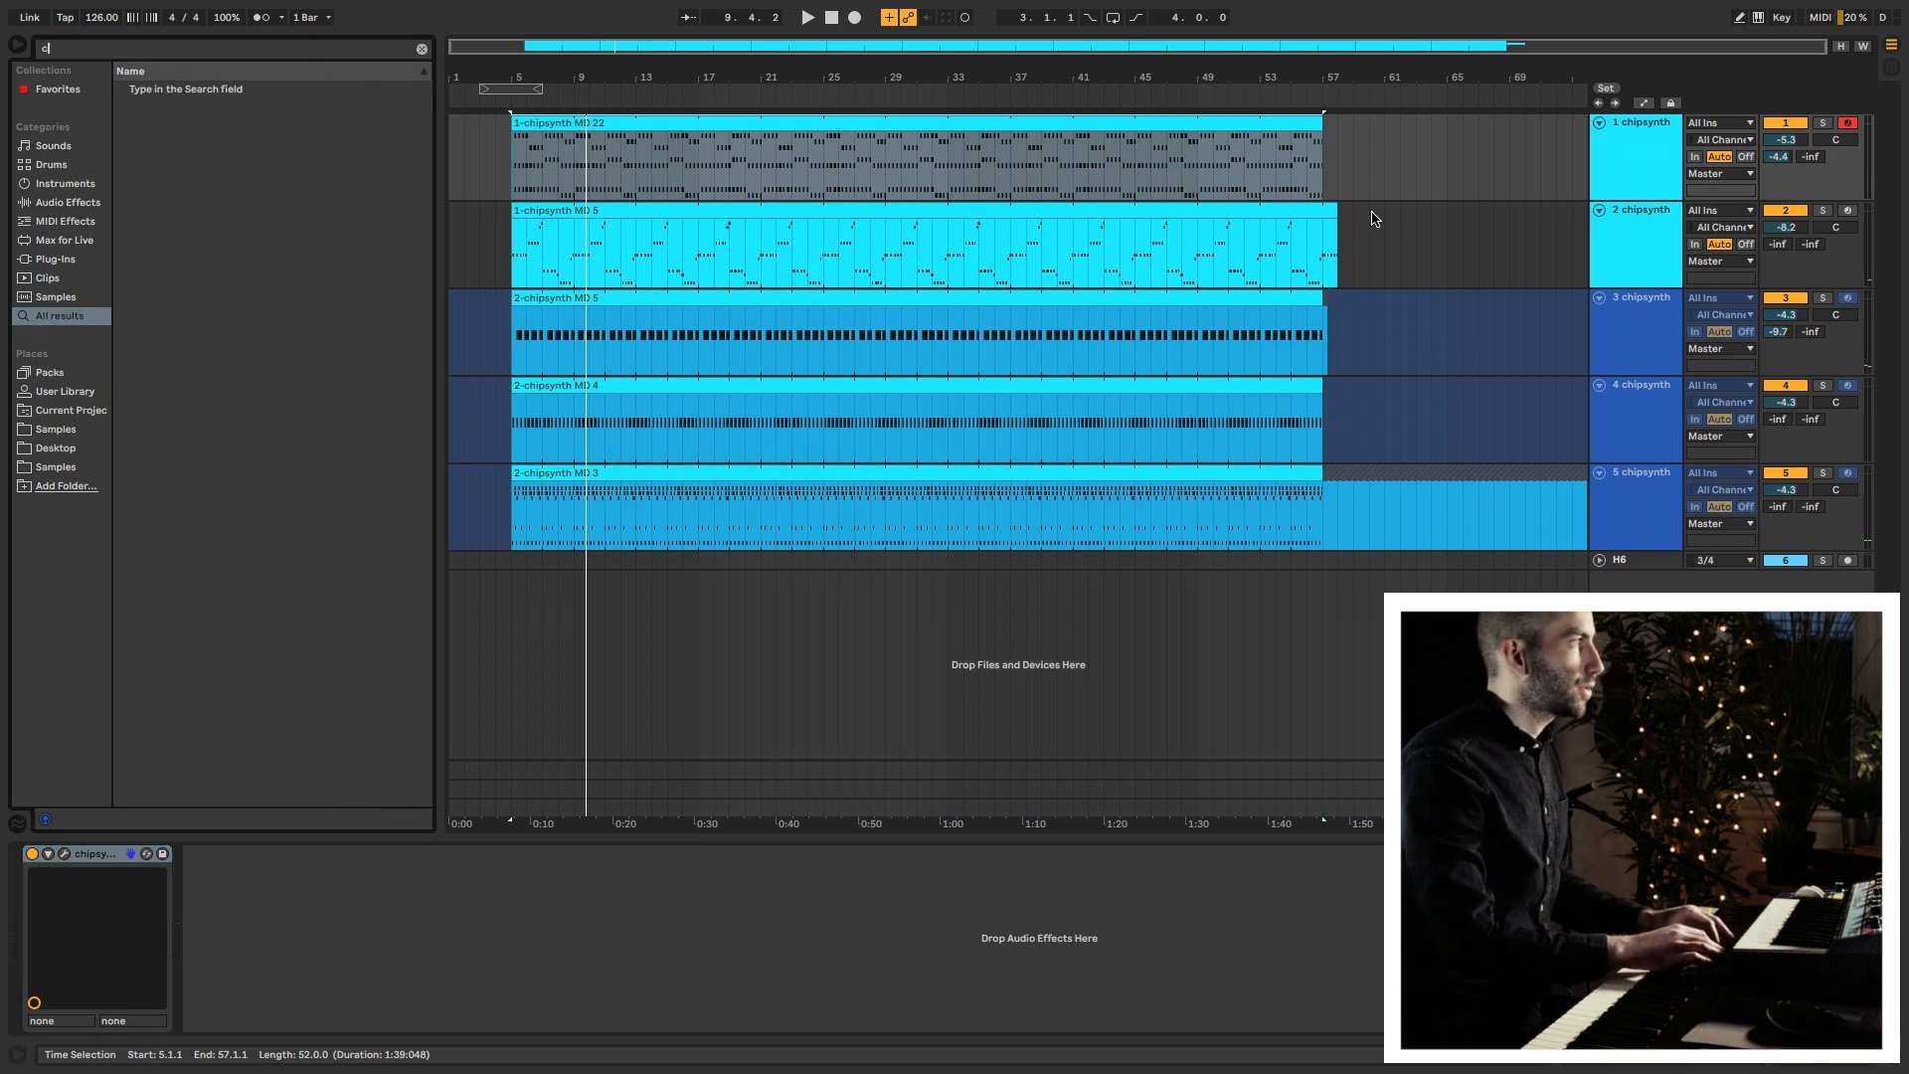
{"action": "type", "text": "omp"}
{"action": "key", "text": "Down"}
{"action": "key", "text": "Return"}
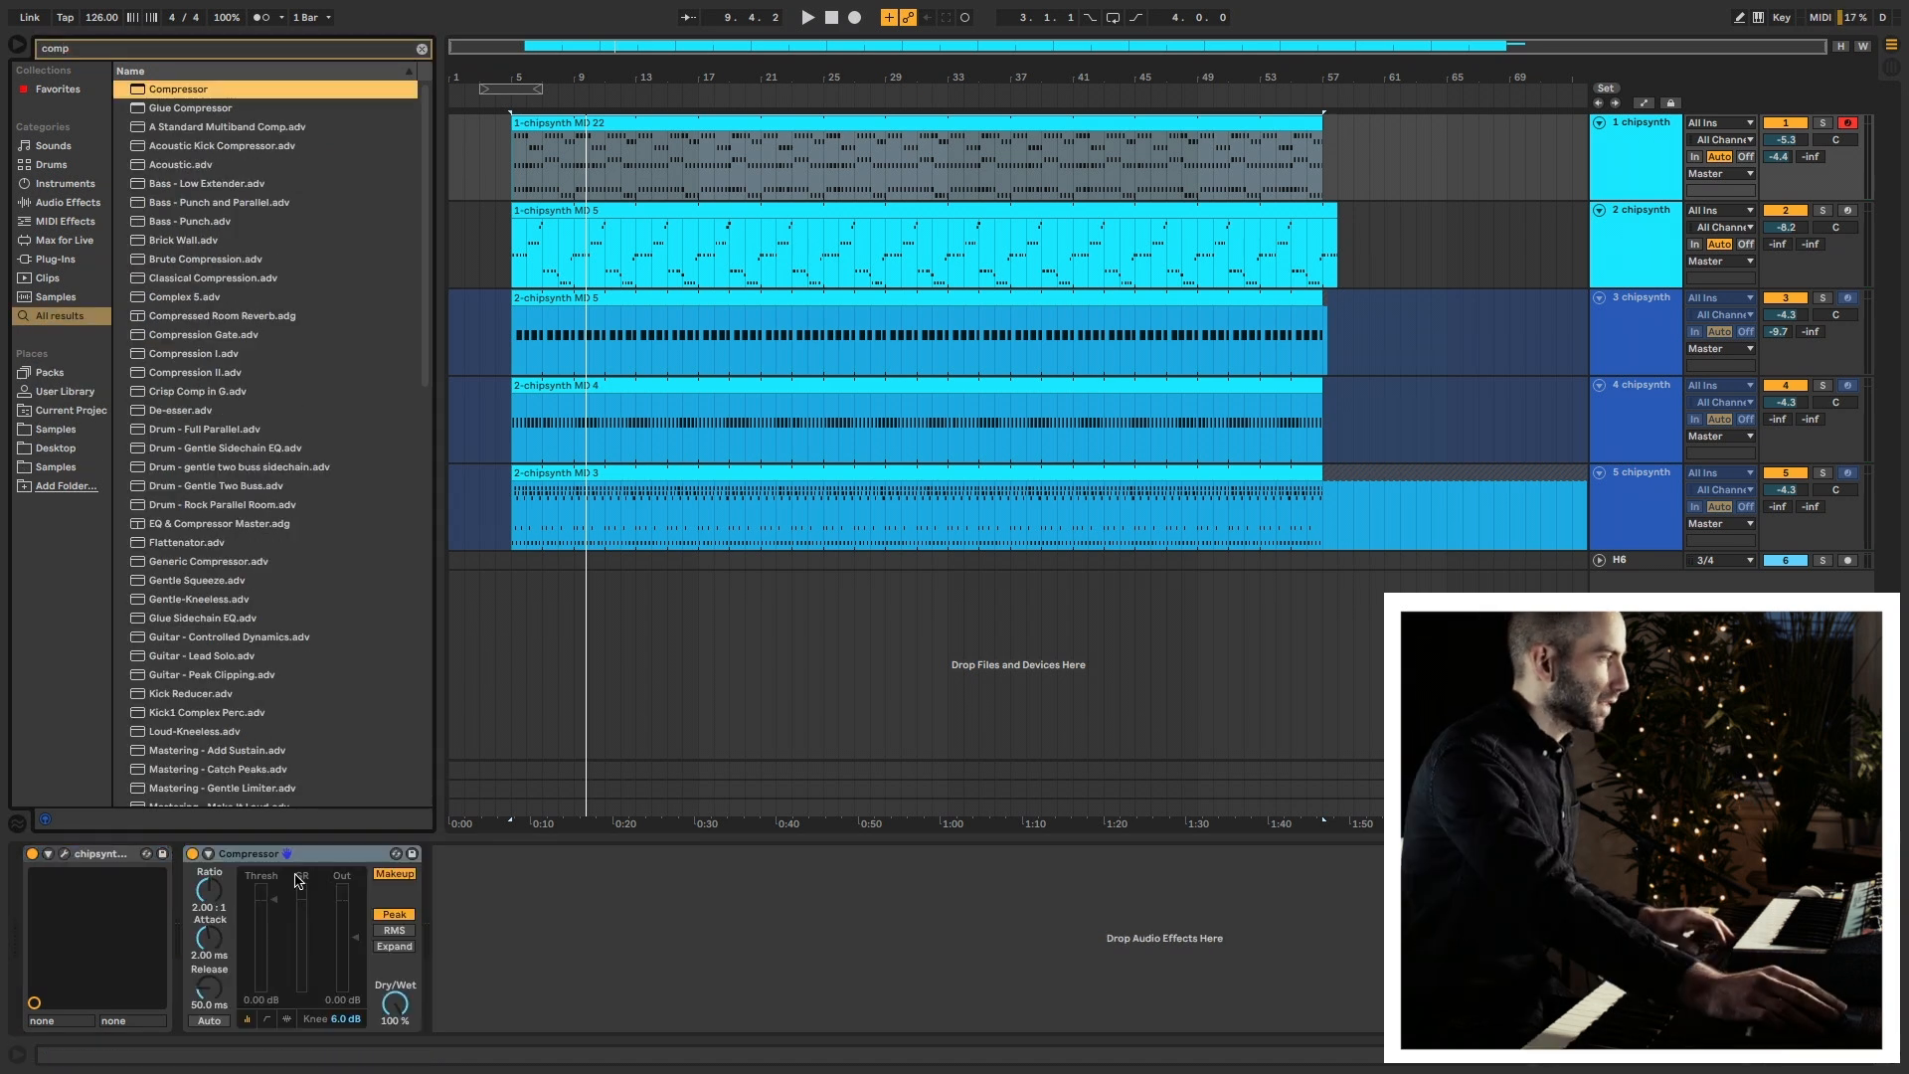
Expand the first track's Compressor, enable its Sidechain and look through the Audio From sources.
{"action": "left_click", "coordinate": [209, 853]}
{"action": "left_click", "coordinate": [227, 875]}
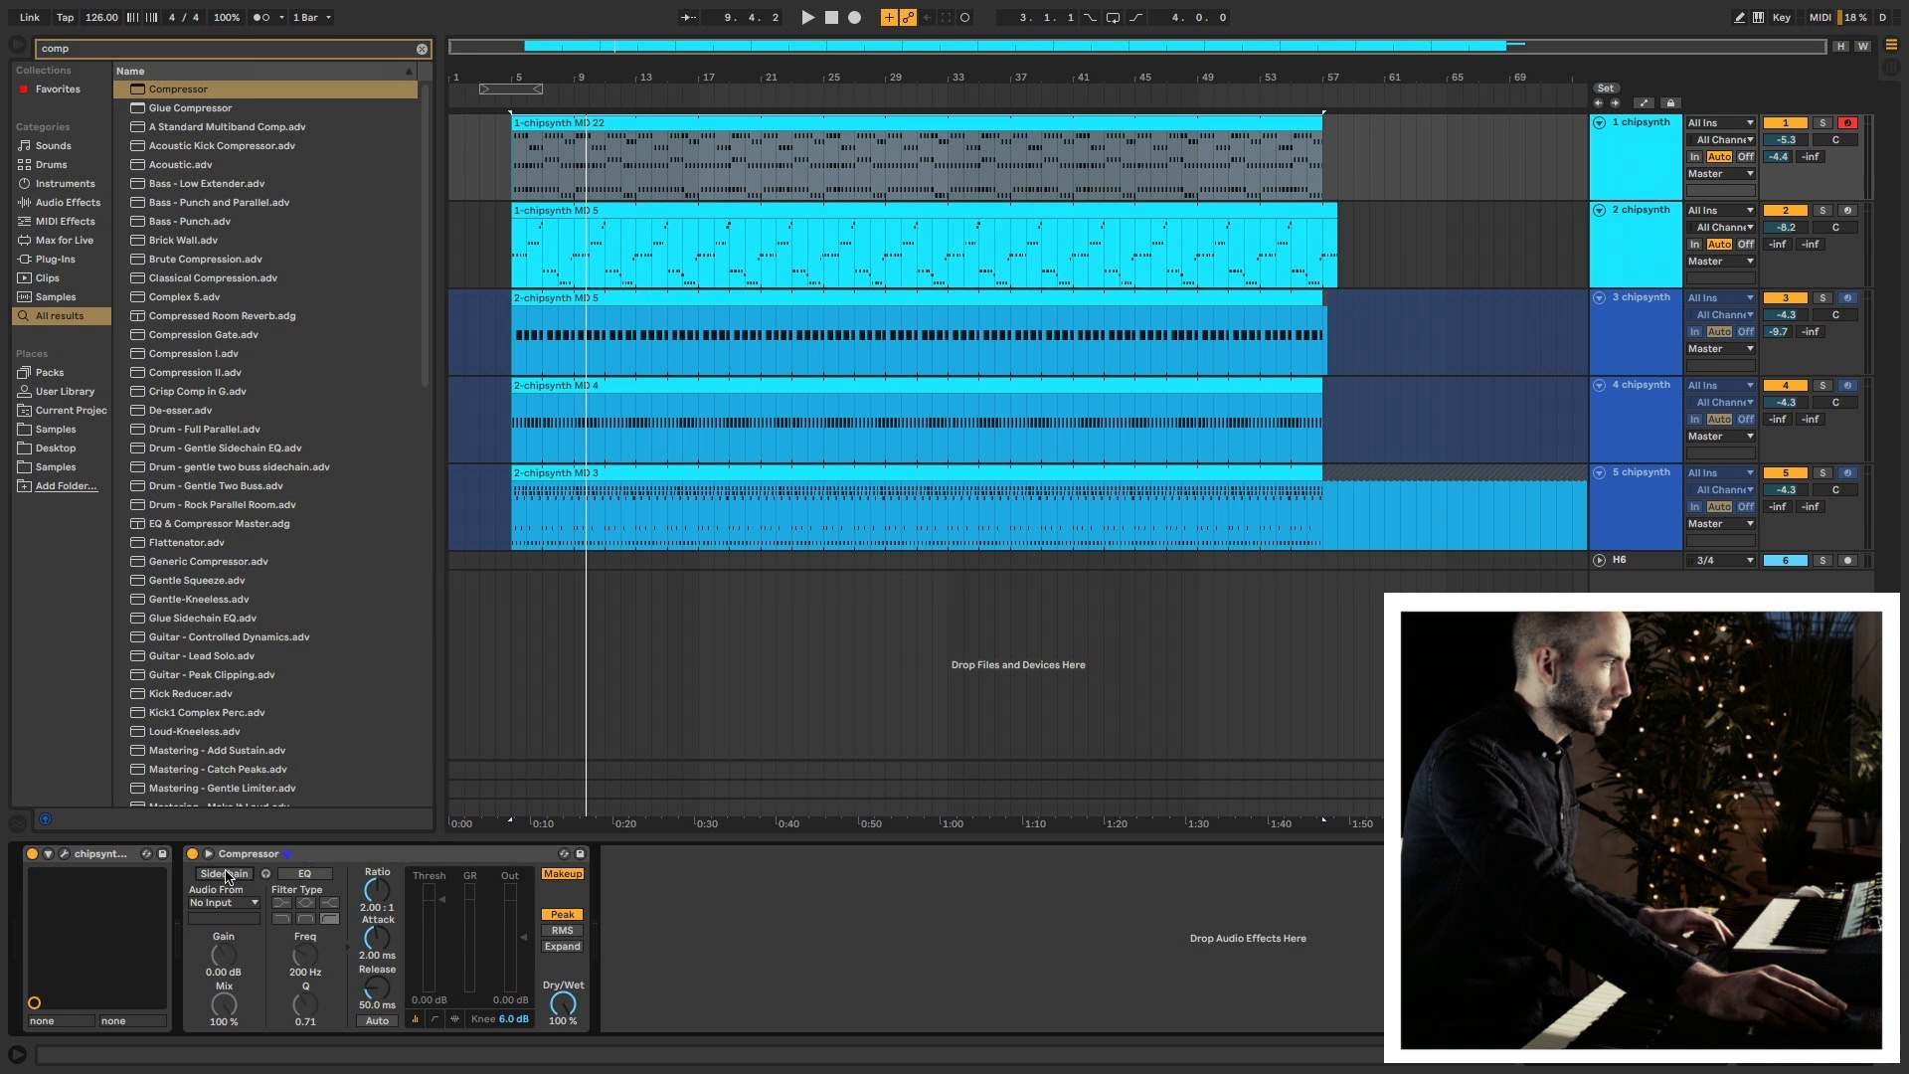
{"action": "left_click", "coordinate": [222, 902]}
{"action": "left_click", "coordinate": [223, 902]}
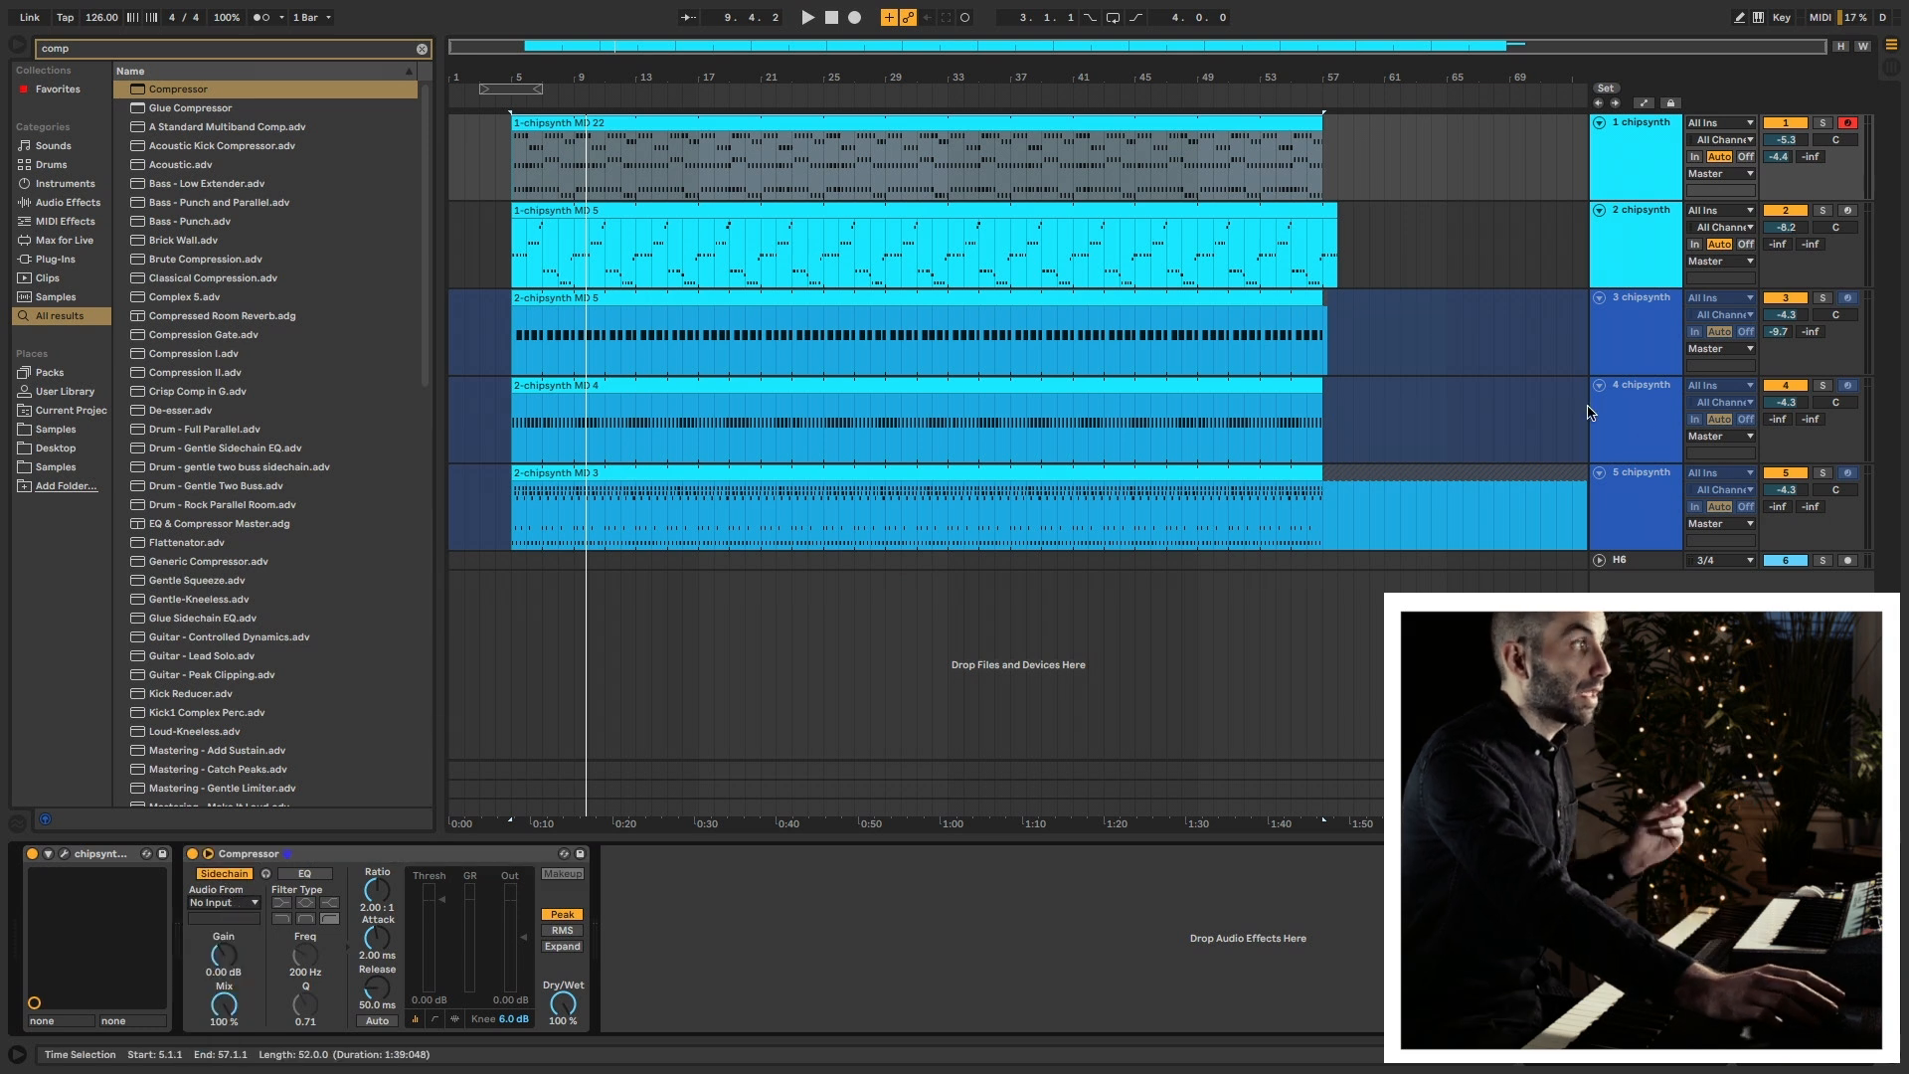
Insert a deactivated SC KICK MIDI track with 808 Core Kit below the keys track and set the keys Compressor's Audio From to SC KICK.
{"action": "left_click", "coordinate": [1630, 230]}
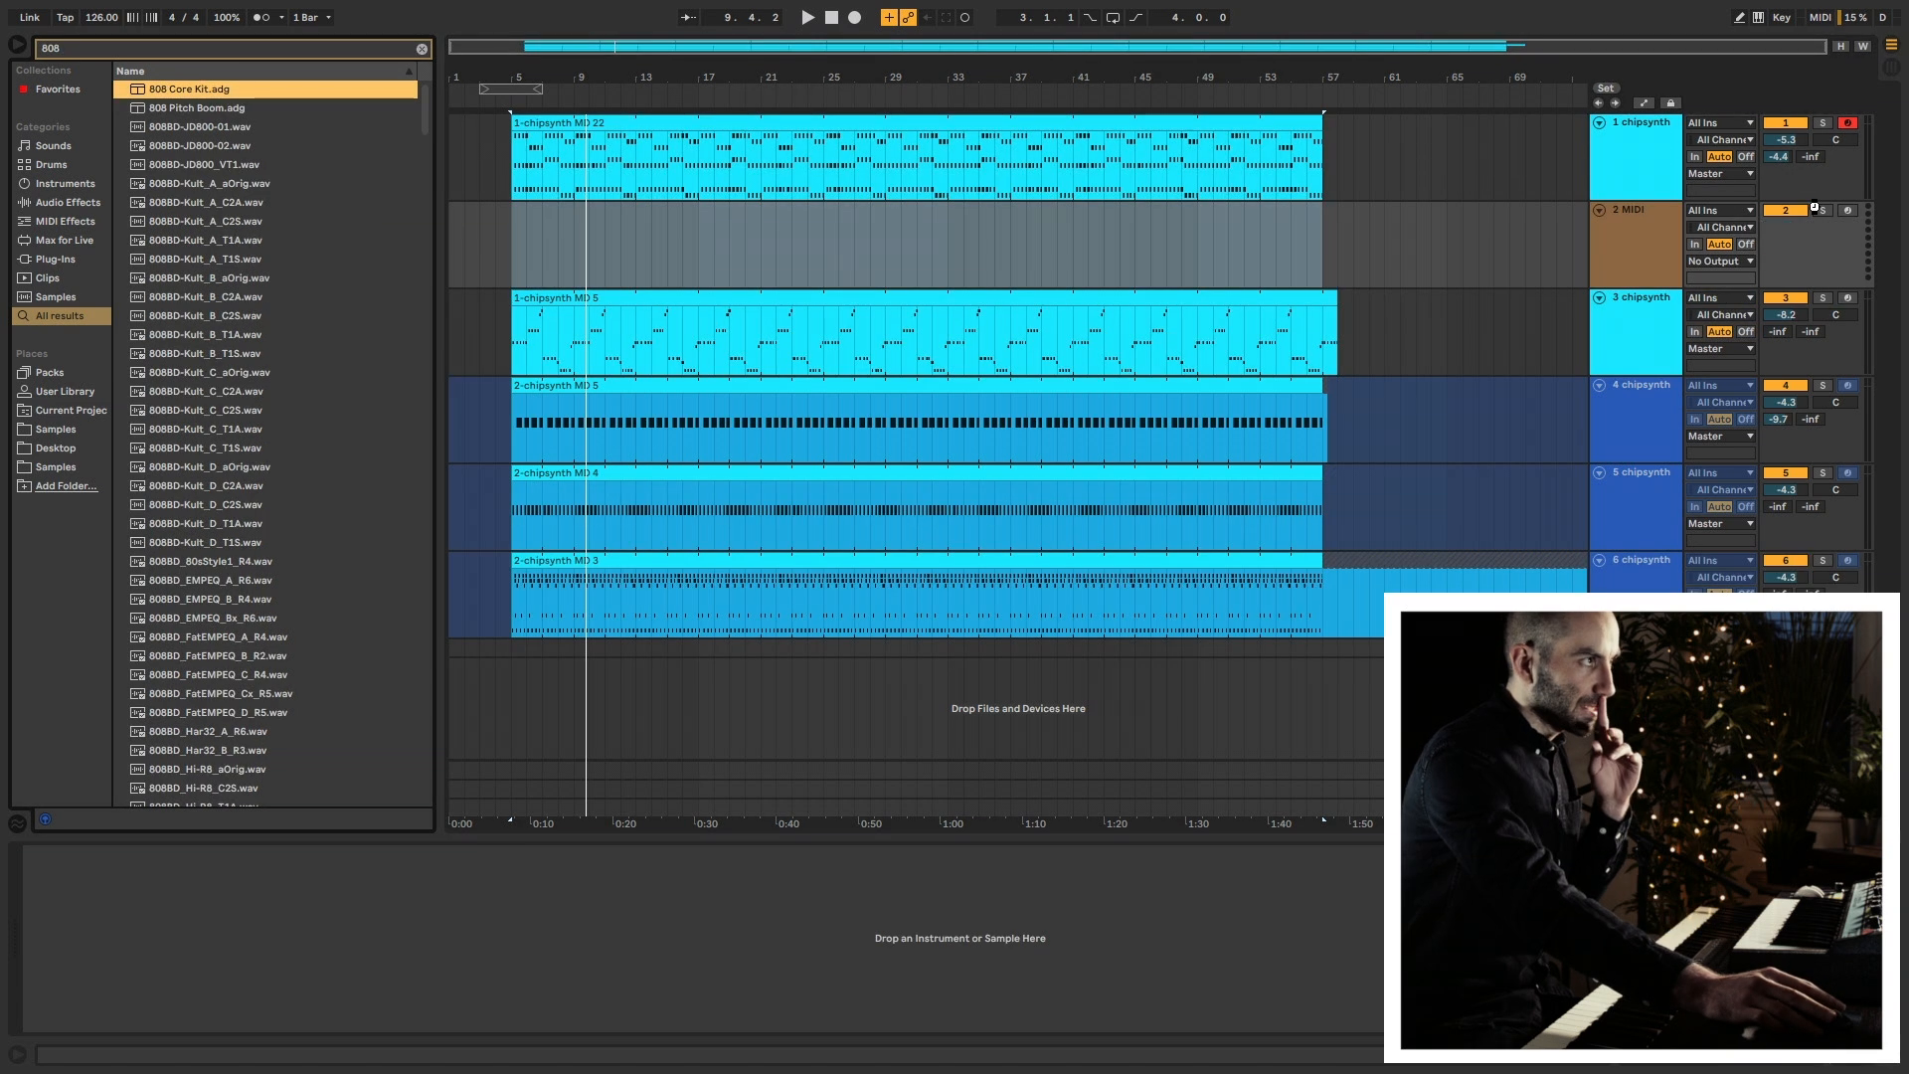
{"action": "left_click", "coordinate": [1800, 212]}
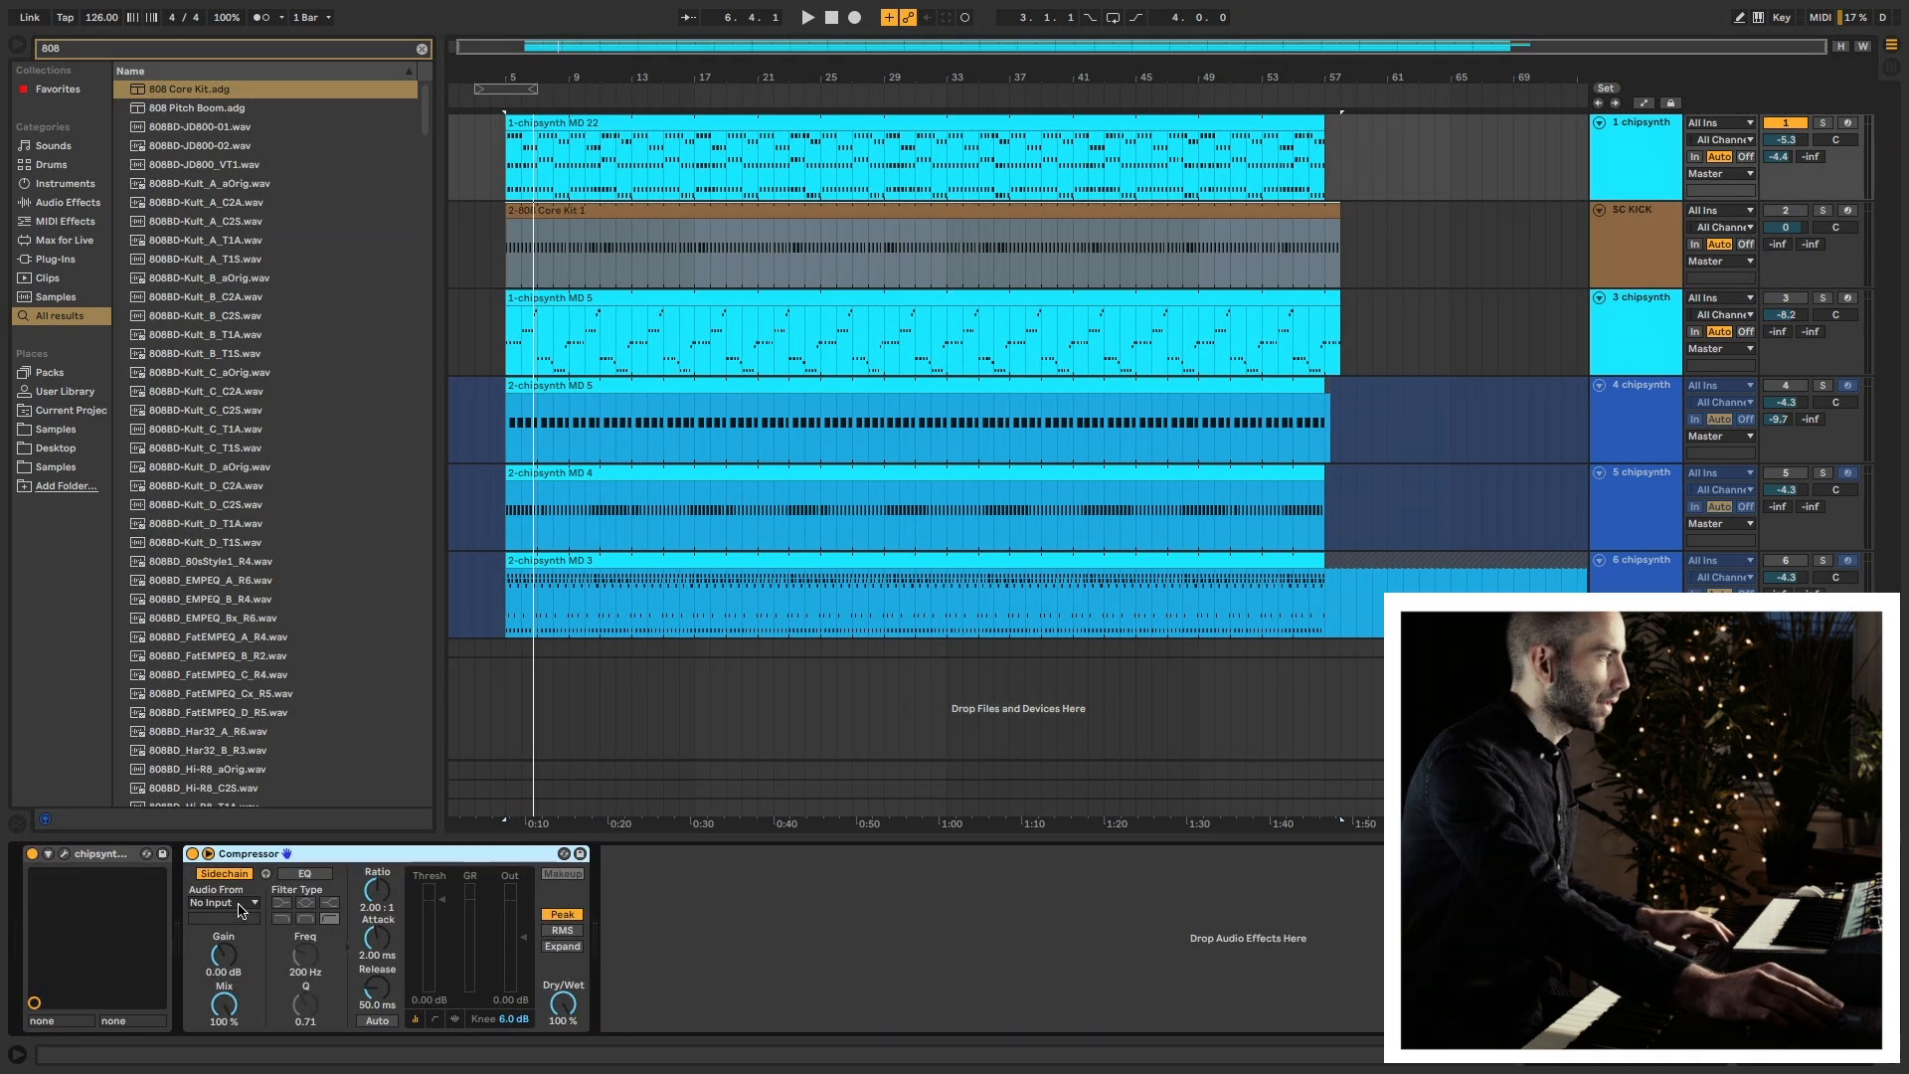
{"action": "left_click", "coordinate": [239, 902]}
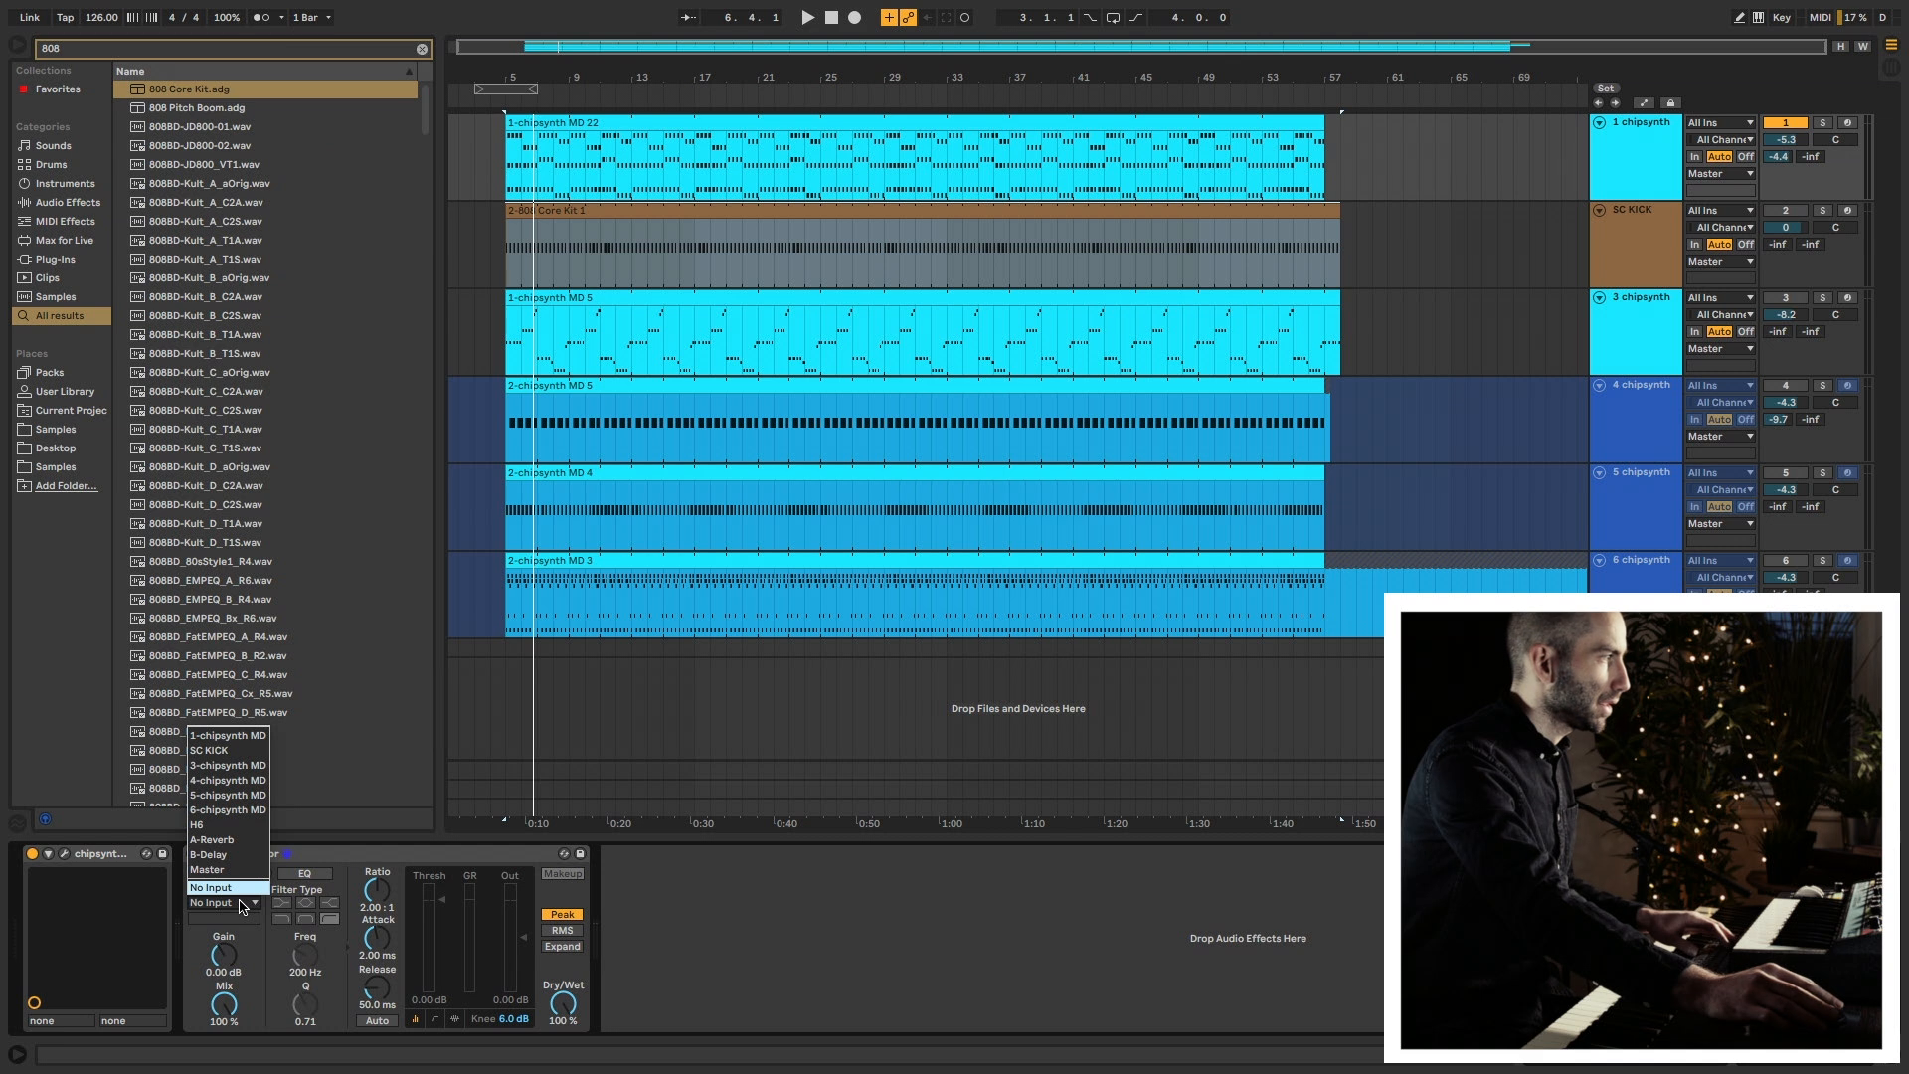
{"action": "left_click", "coordinate": [239, 751]}
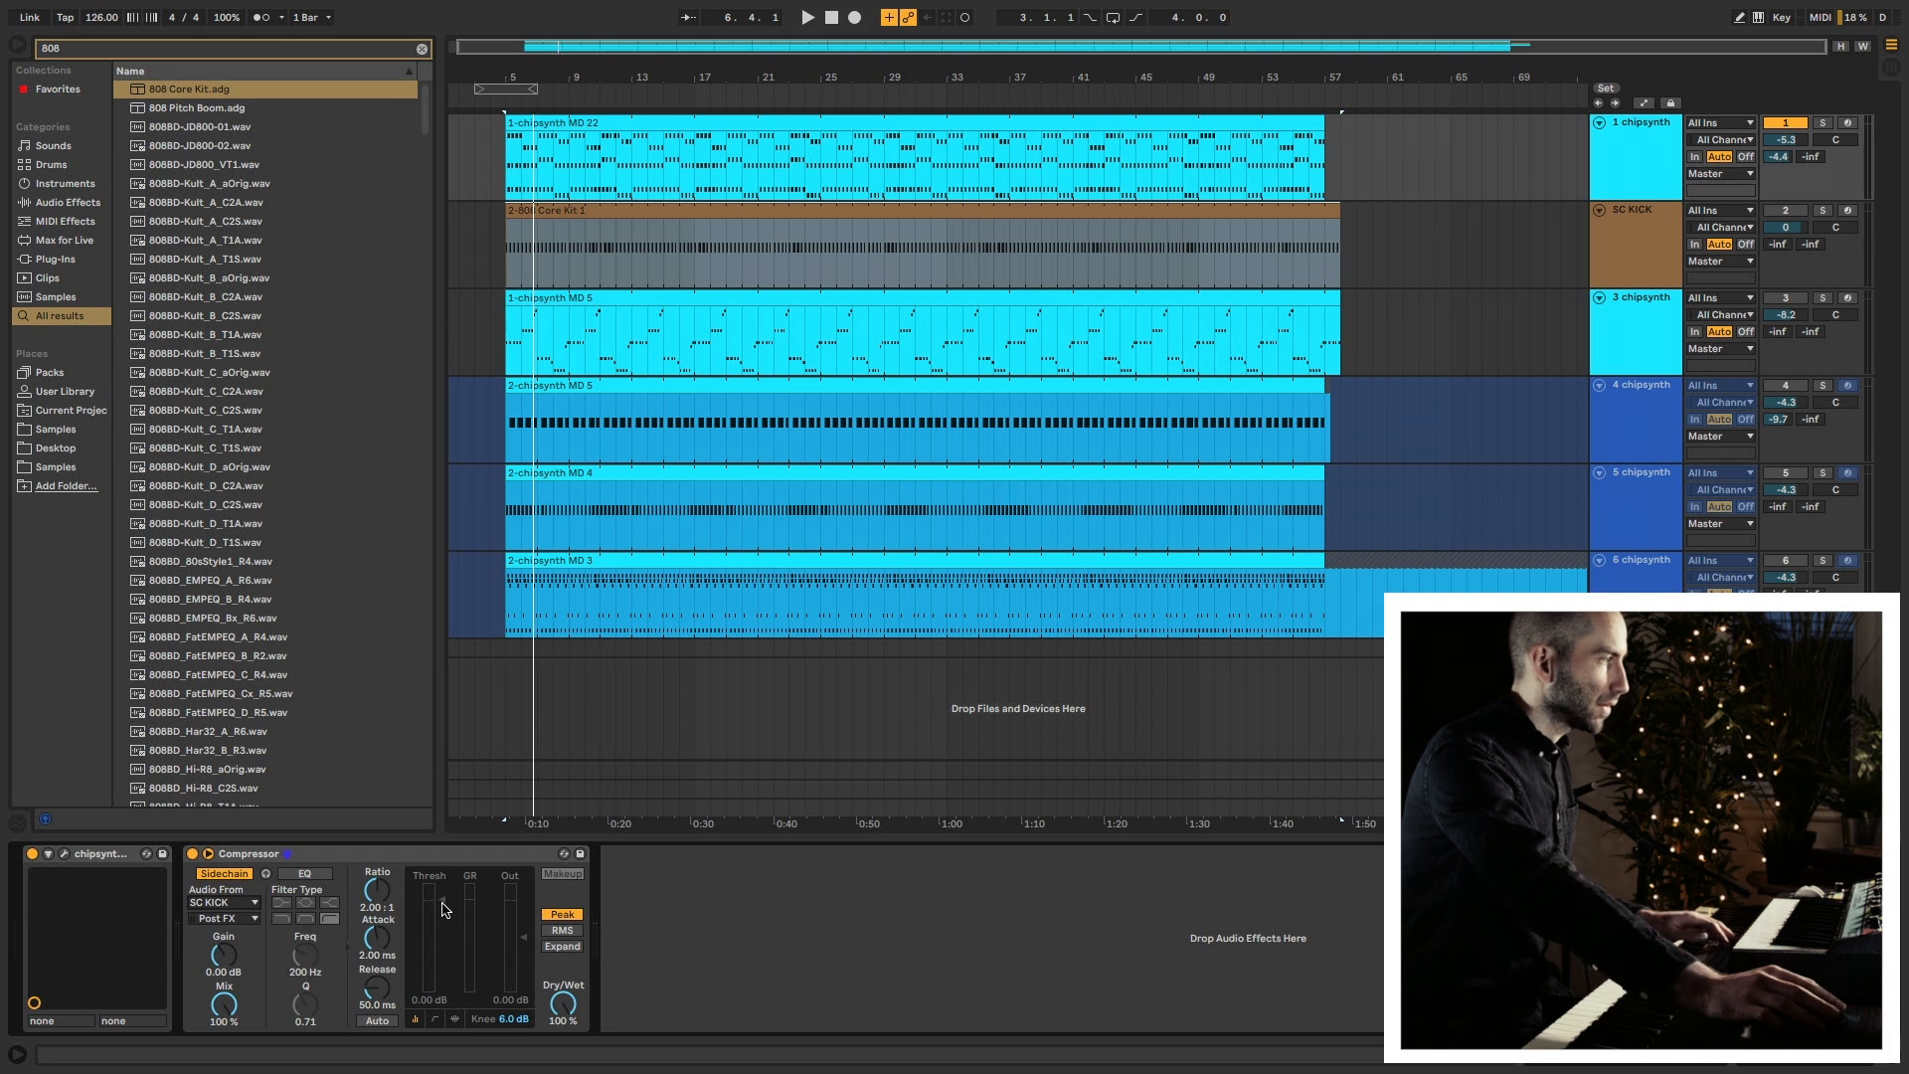
Set the Compressor's threshold to -66.6 dB, attack to 28.3 ms and output gain to 19.5 dB, and audition with the sixth track activated.
{"action": "key", "text": "space"}
{"action": "left_click_drag", "start_coordinate": [446, 910], "coordinate": [523, 926]}
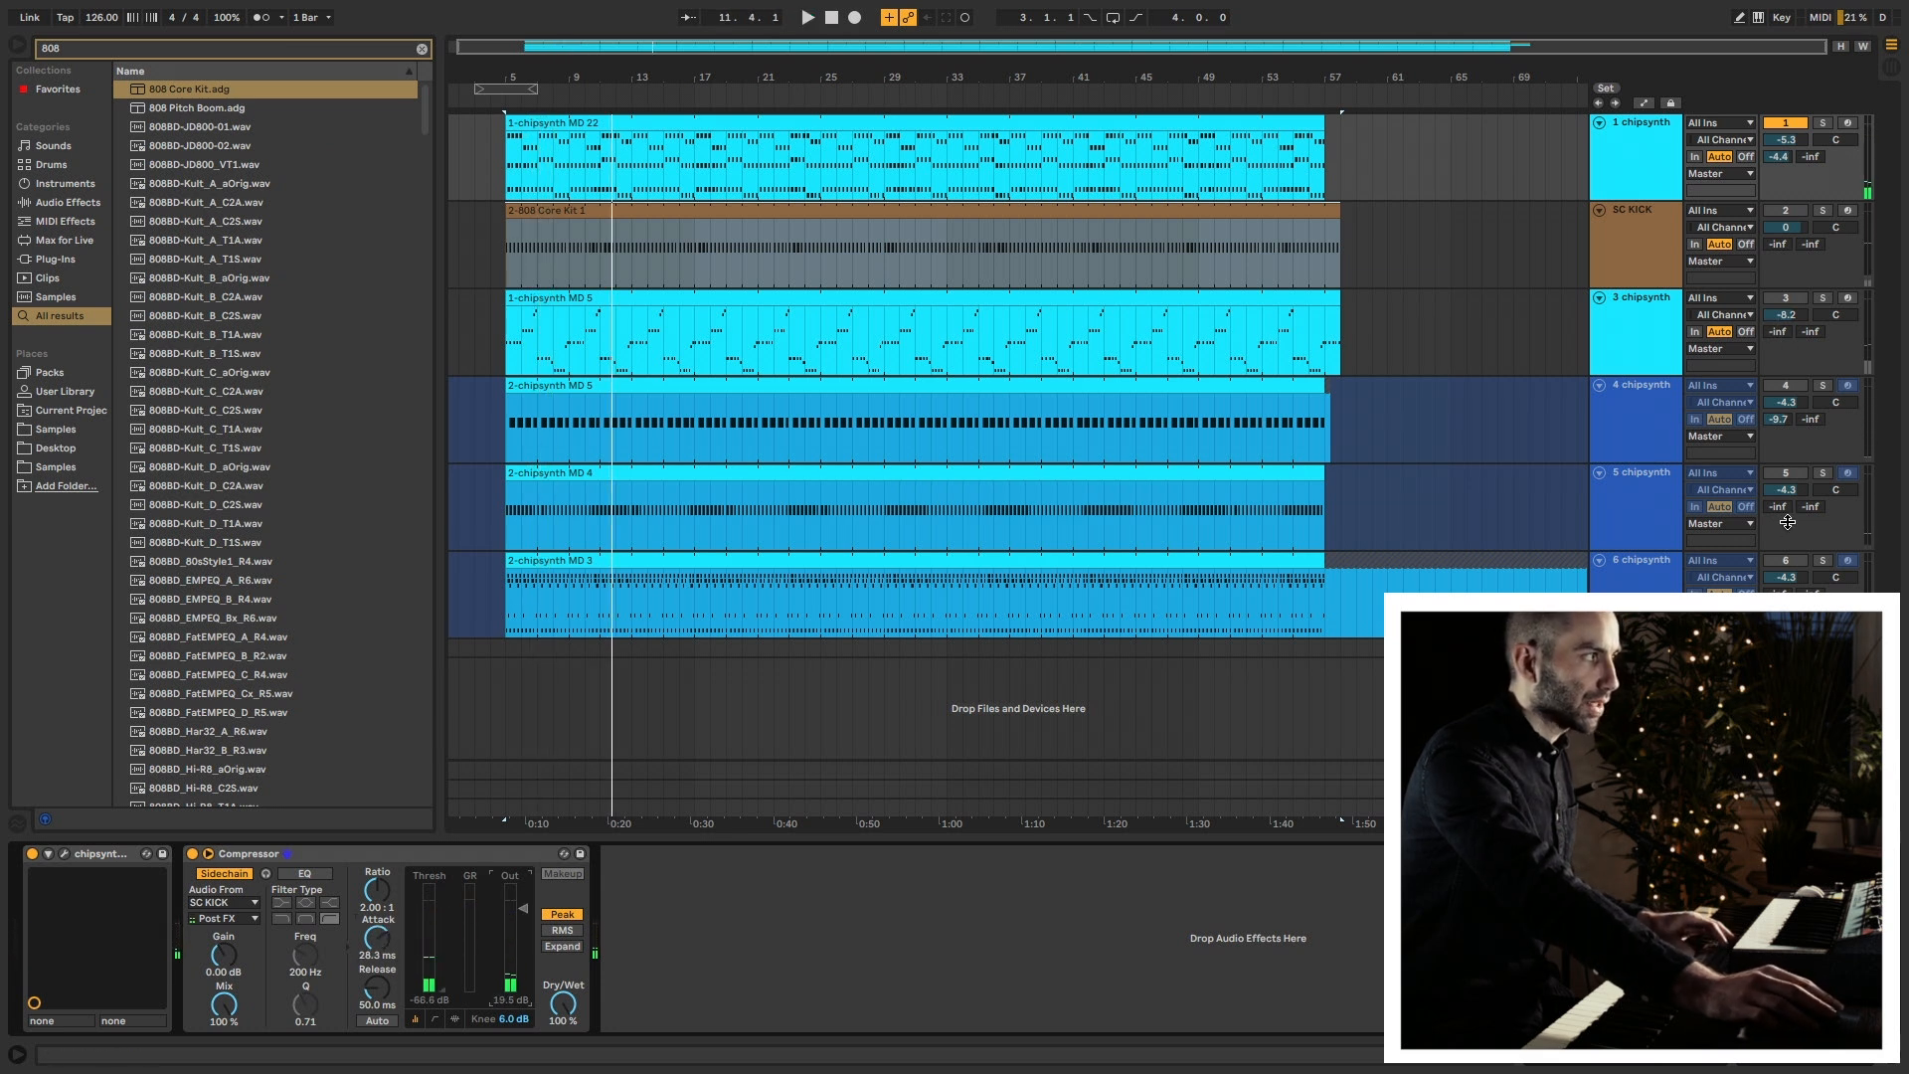
{"action": "left_click", "coordinate": [1783, 562]}
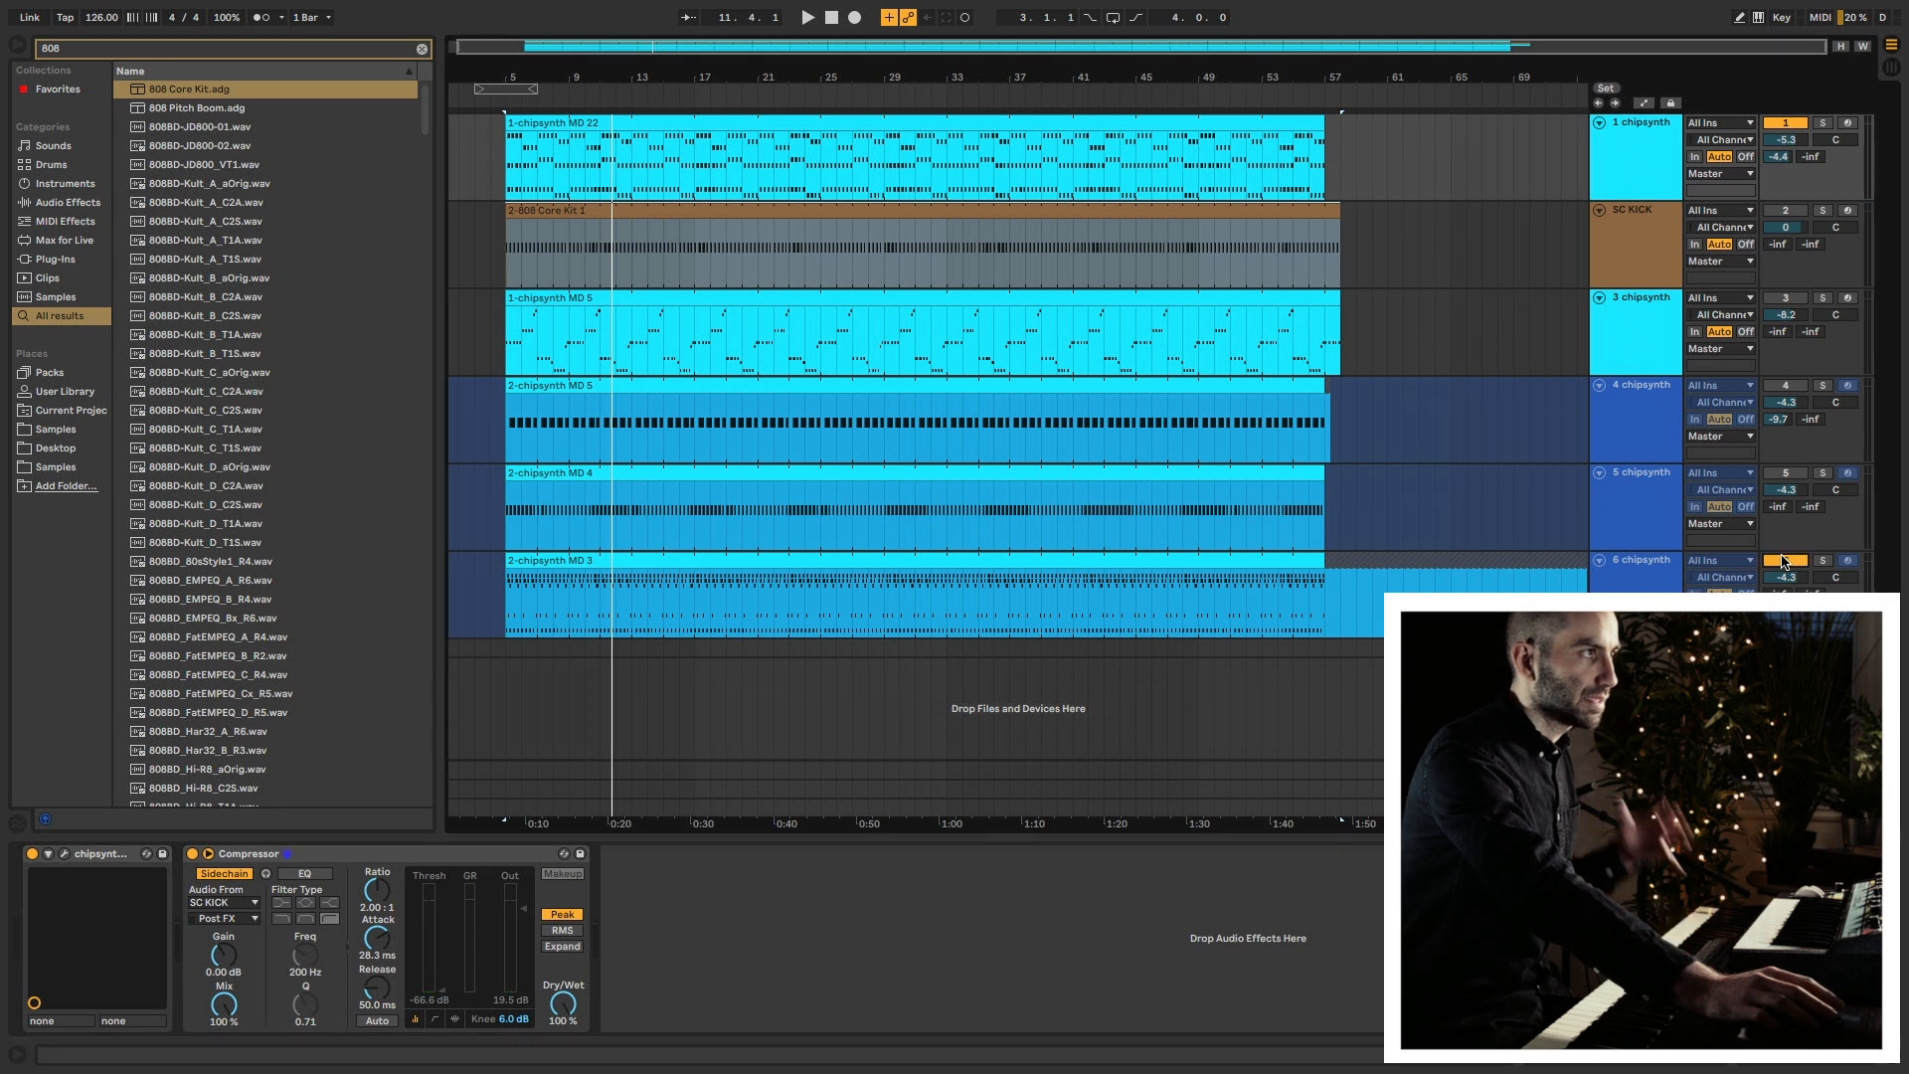
{"action": "key", "text": "space"}
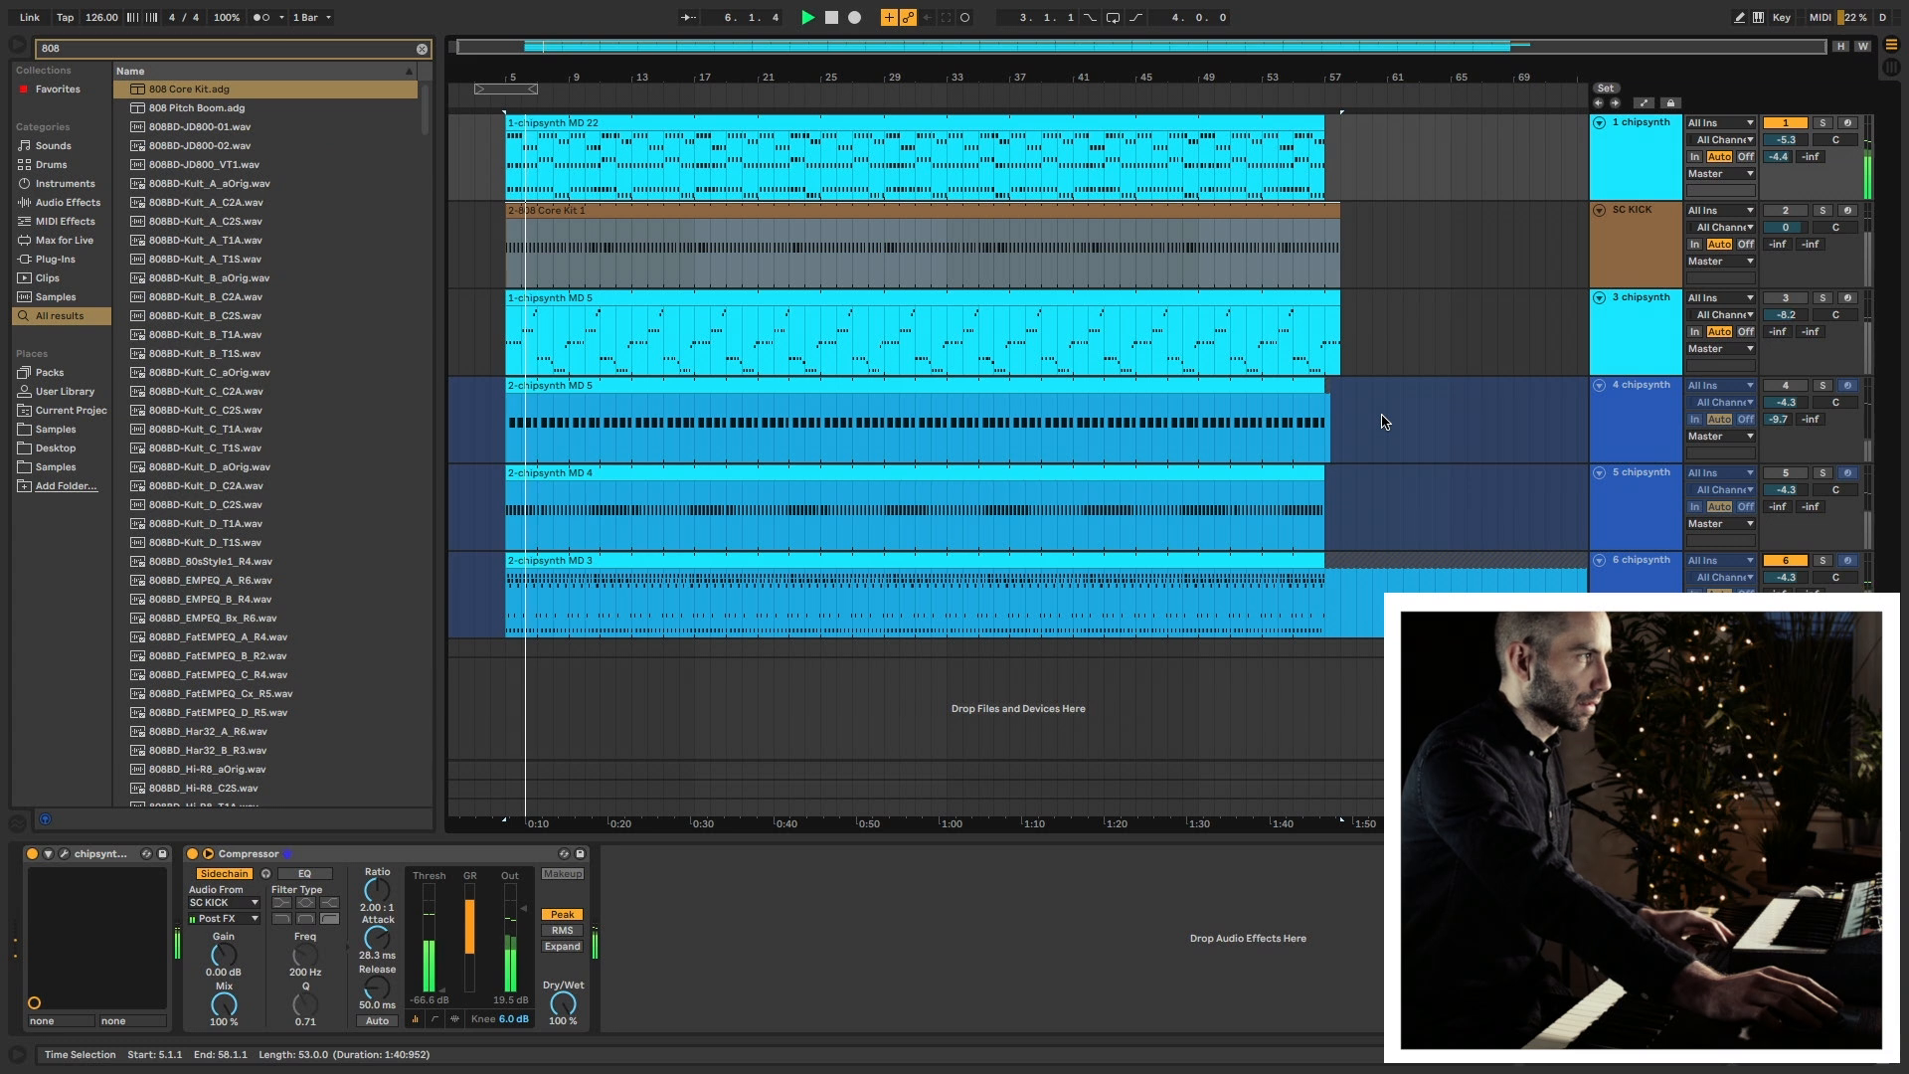
Swap the sixth track for the fifth, renamed MD KICK, as sidechain source, and set the Compressor's attack to 122 ms and release to 205 ms.
{"action": "left_click", "coordinate": [1785, 561]}
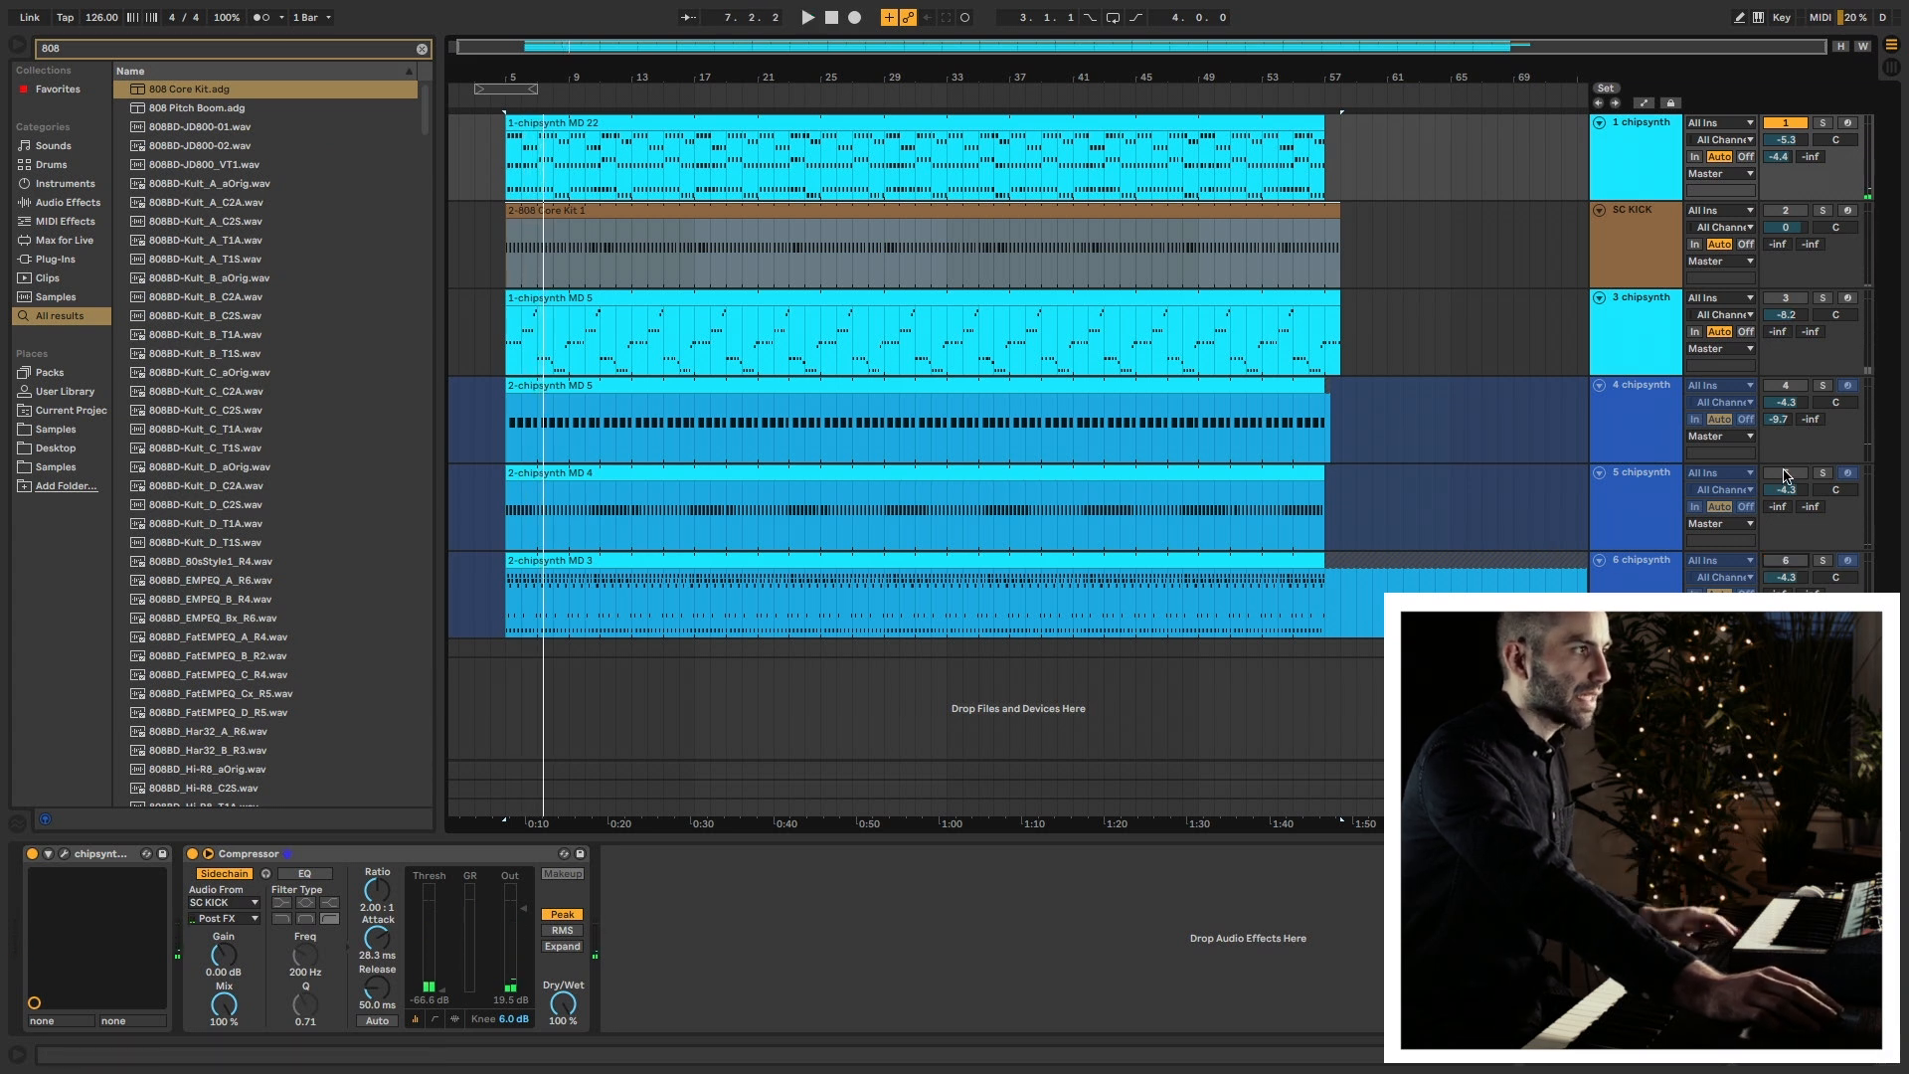
{"action": "key", "text": "space"}
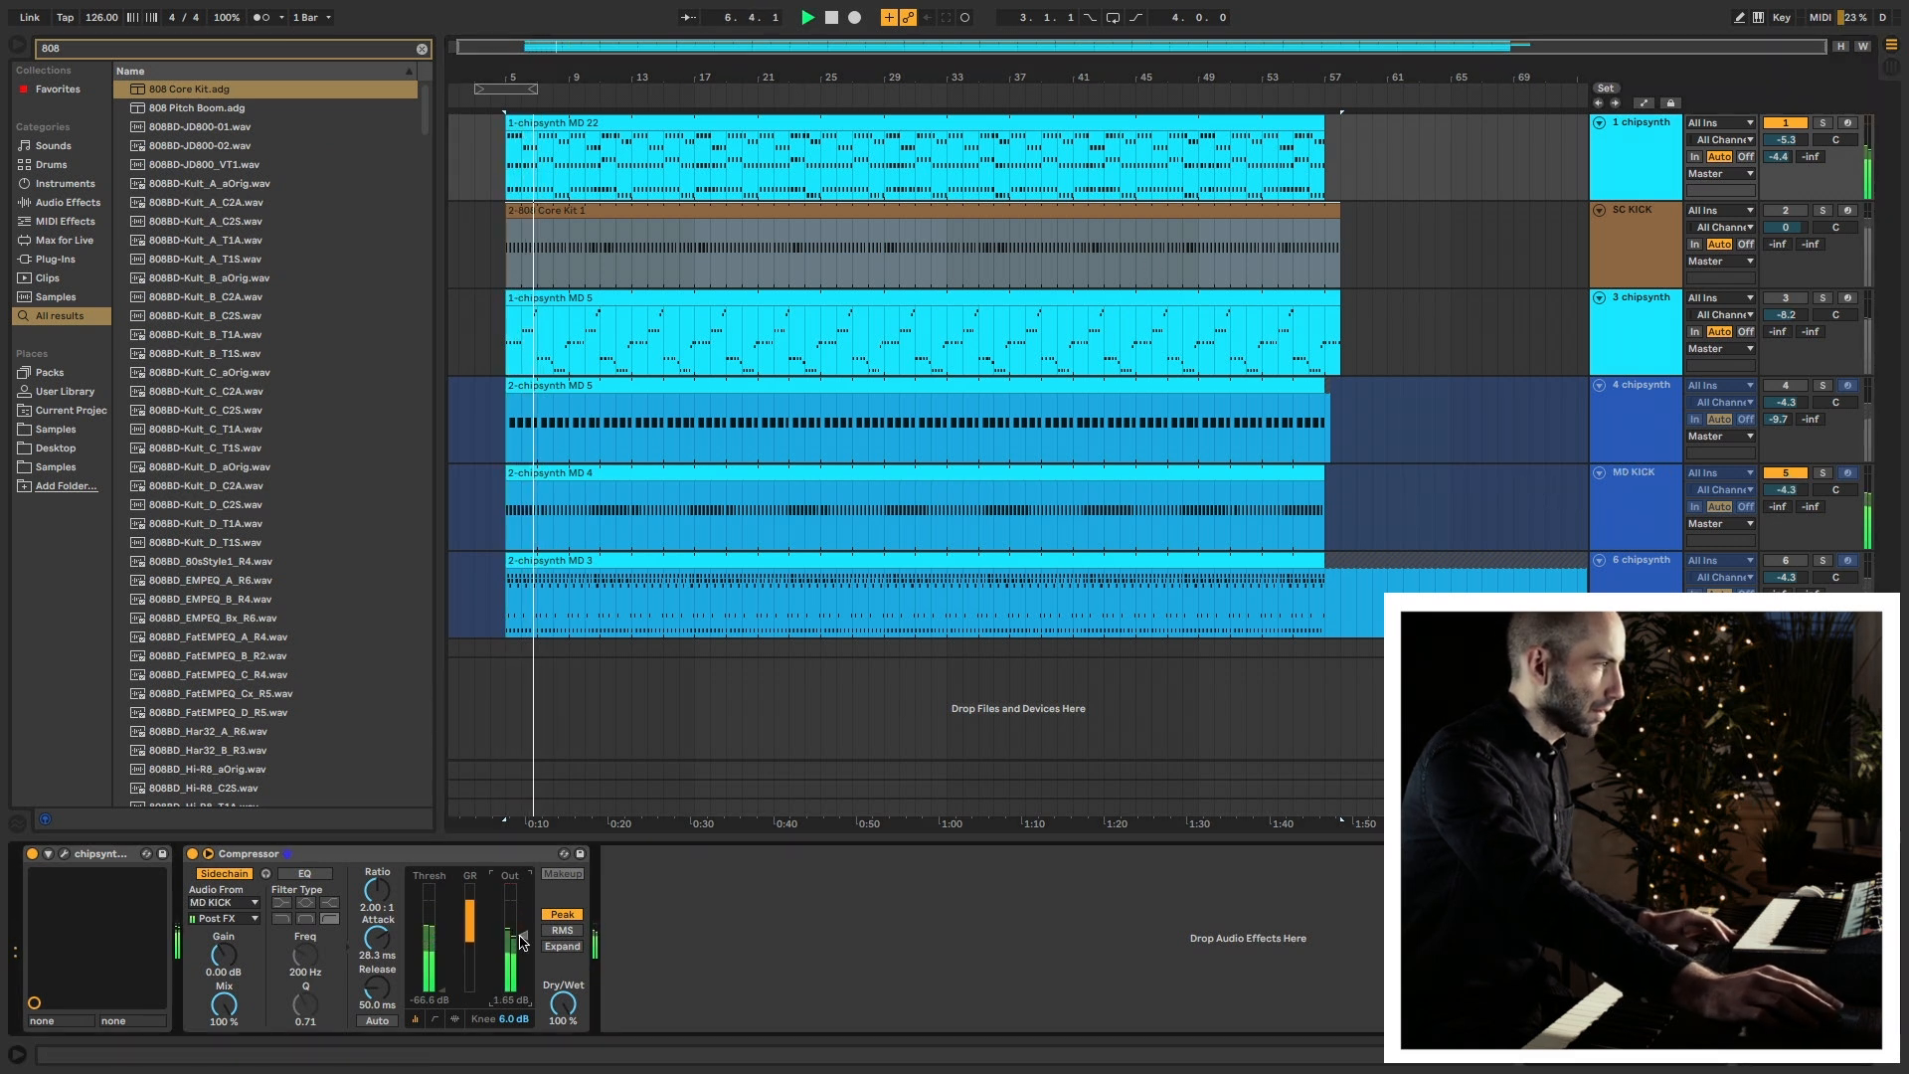
{"action": "left_click_drag", "start_coordinate": [375, 939], "coordinate": [376, 939]}
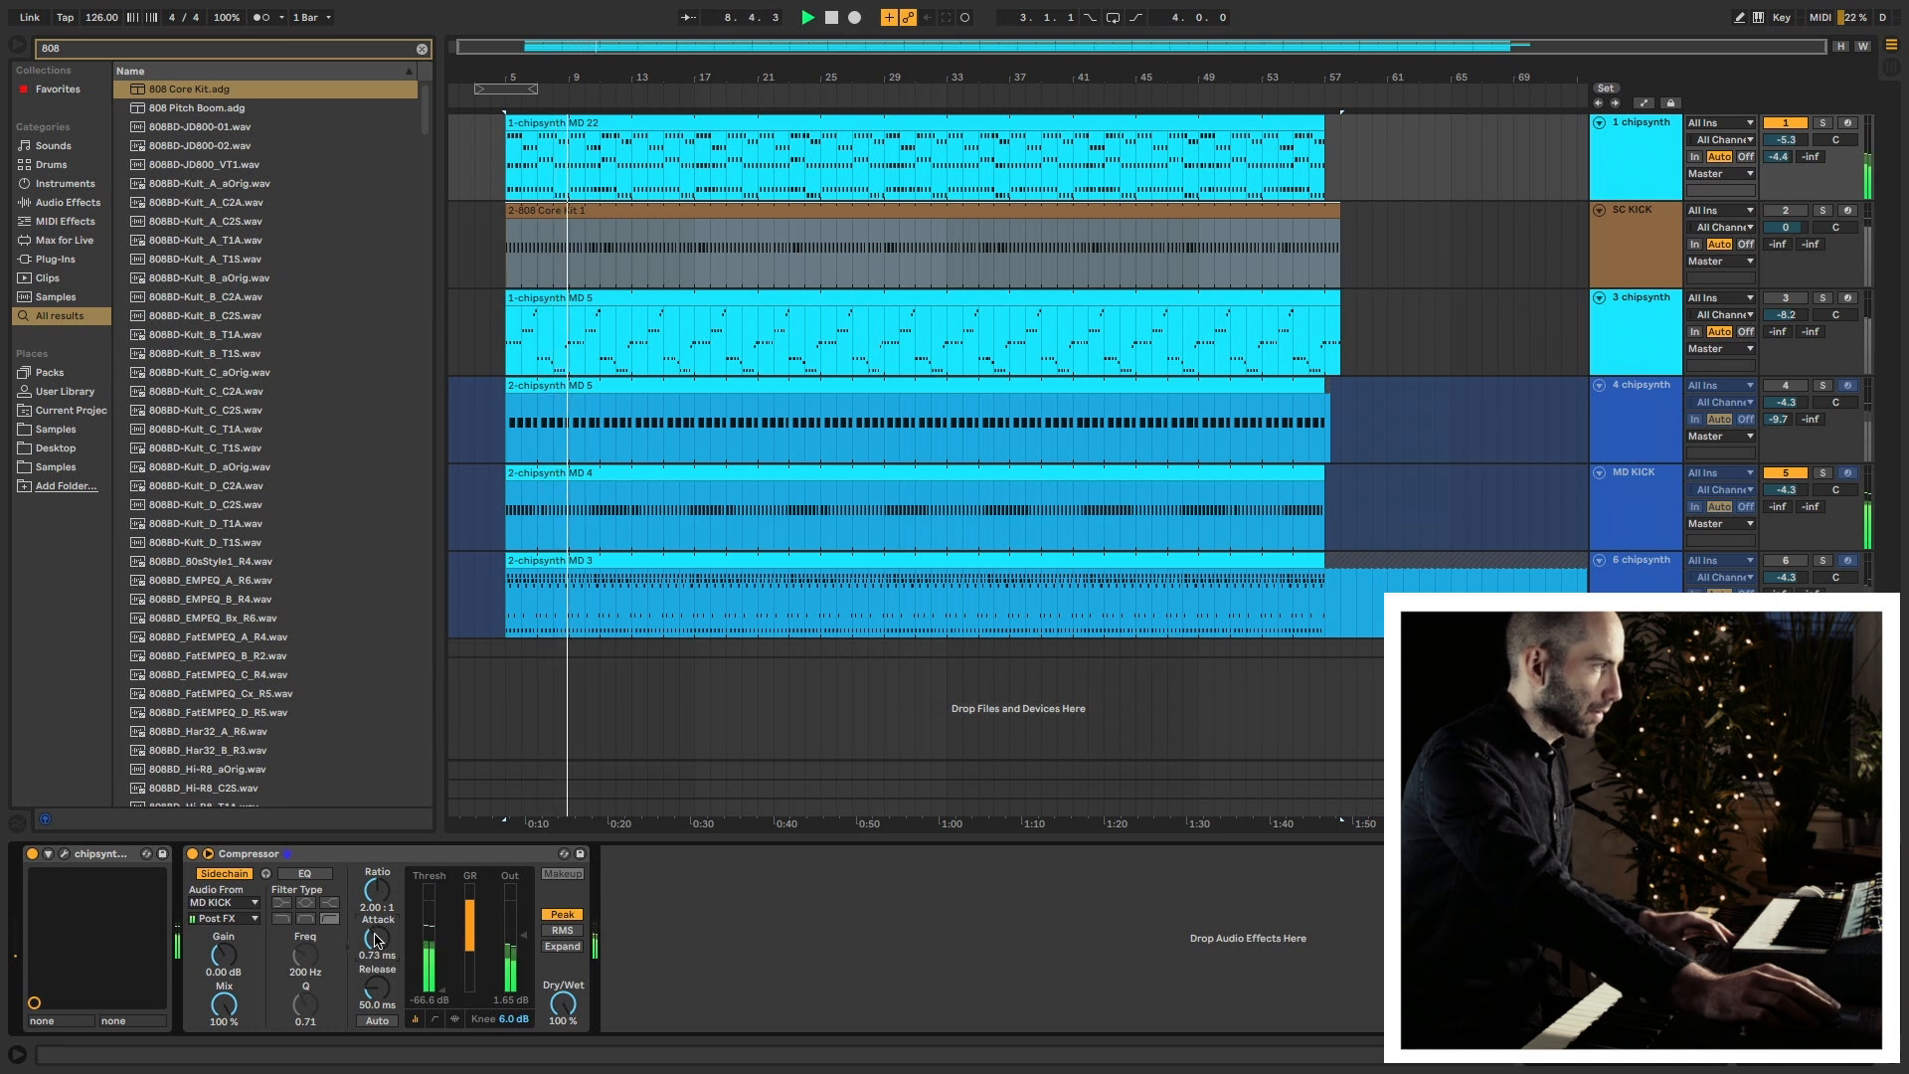
Delete the SC KICK track and reactivate the second, third and fifth tracks.
{"action": "left_click", "coordinate": [1649, 234]}
{"action": "key", "text": "Delete"}
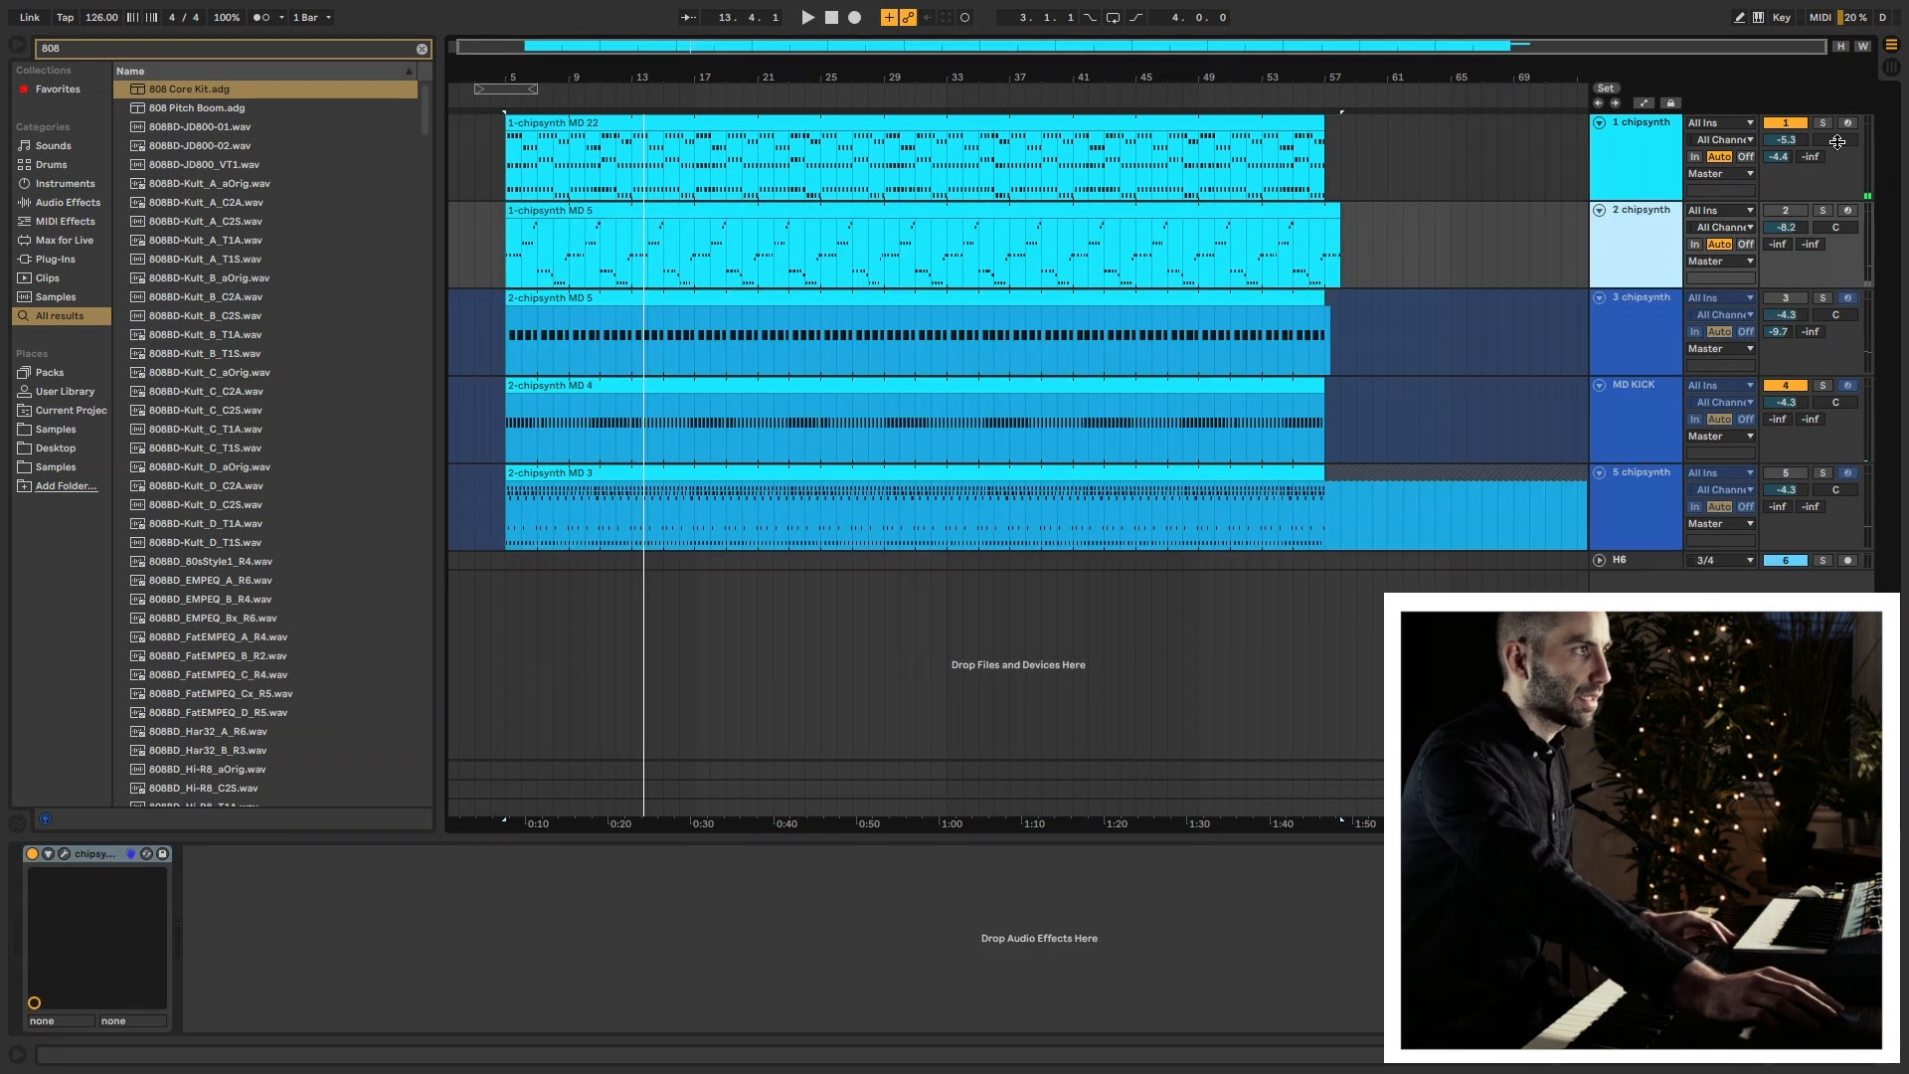
{"action": "left_click", "coordinate": [1792, 299]}
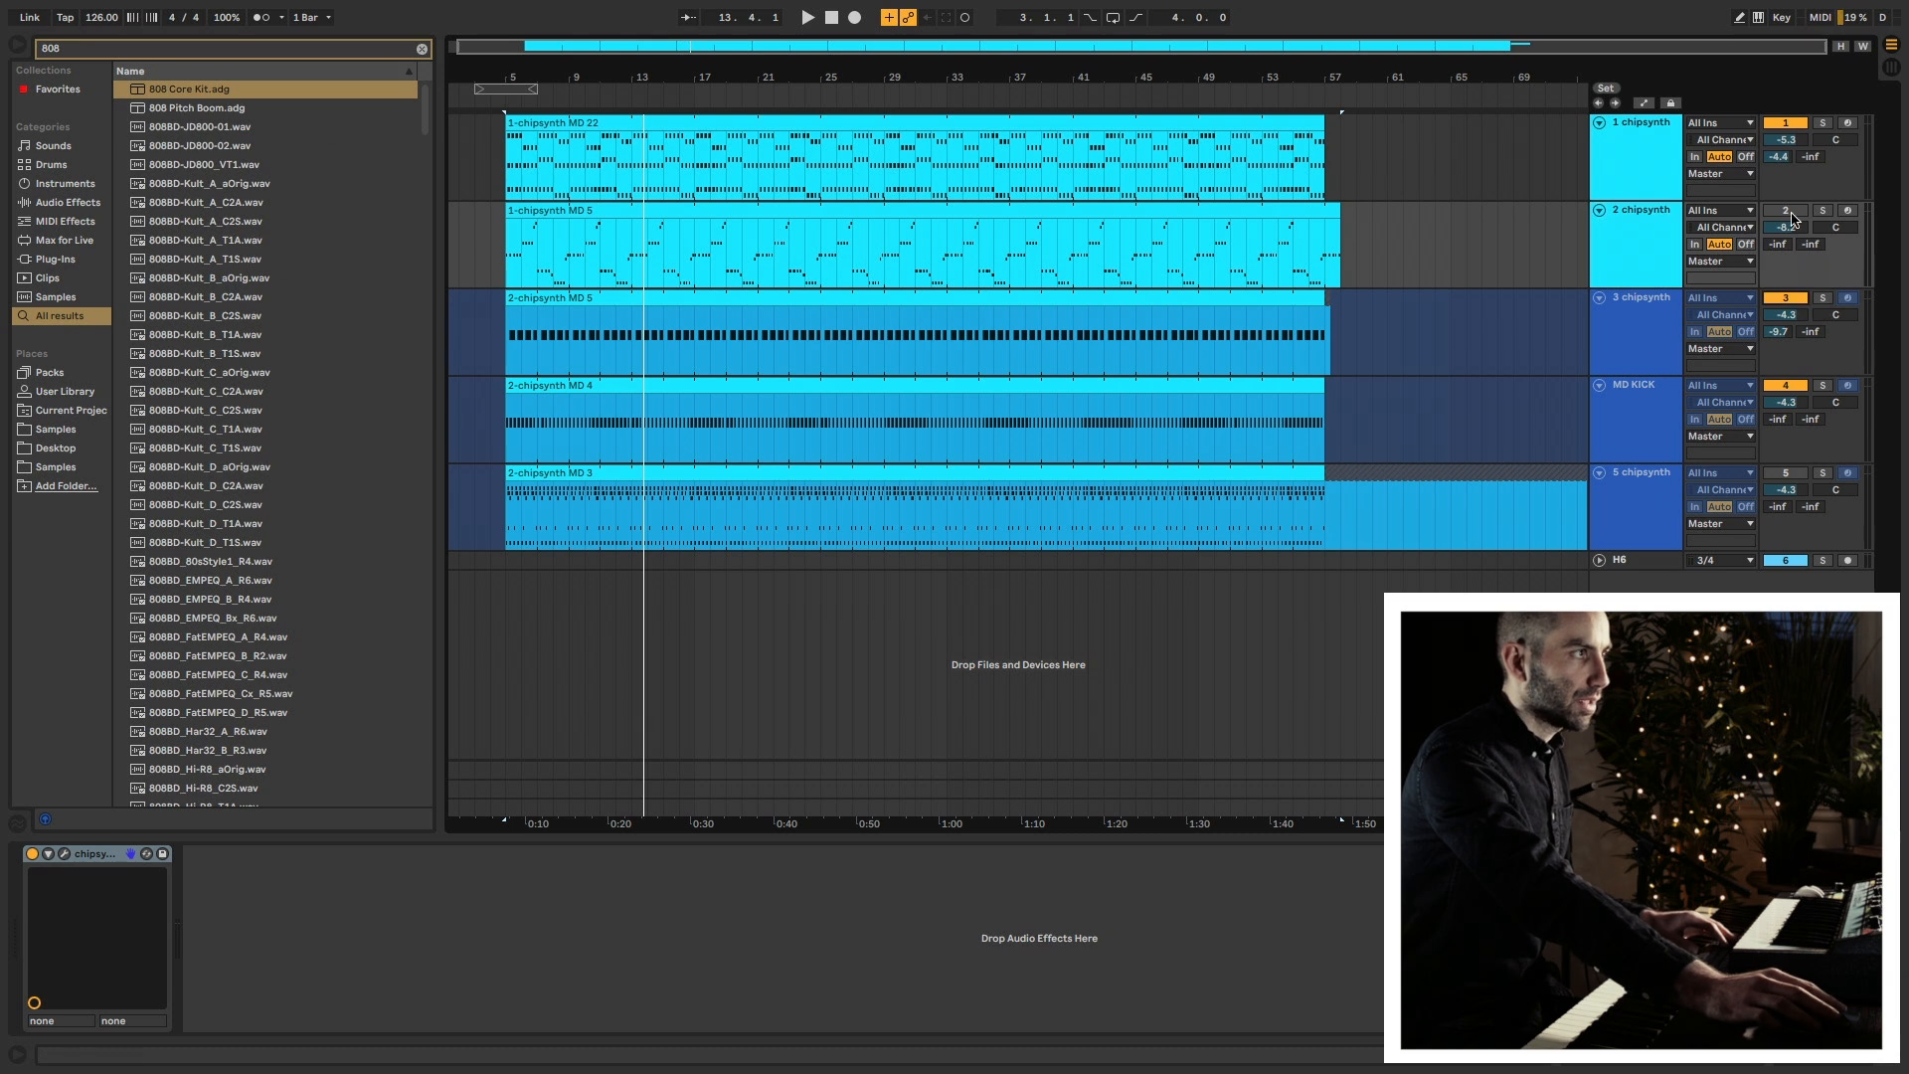
{"action": "left_click", "coordinate": [1790, 473]}
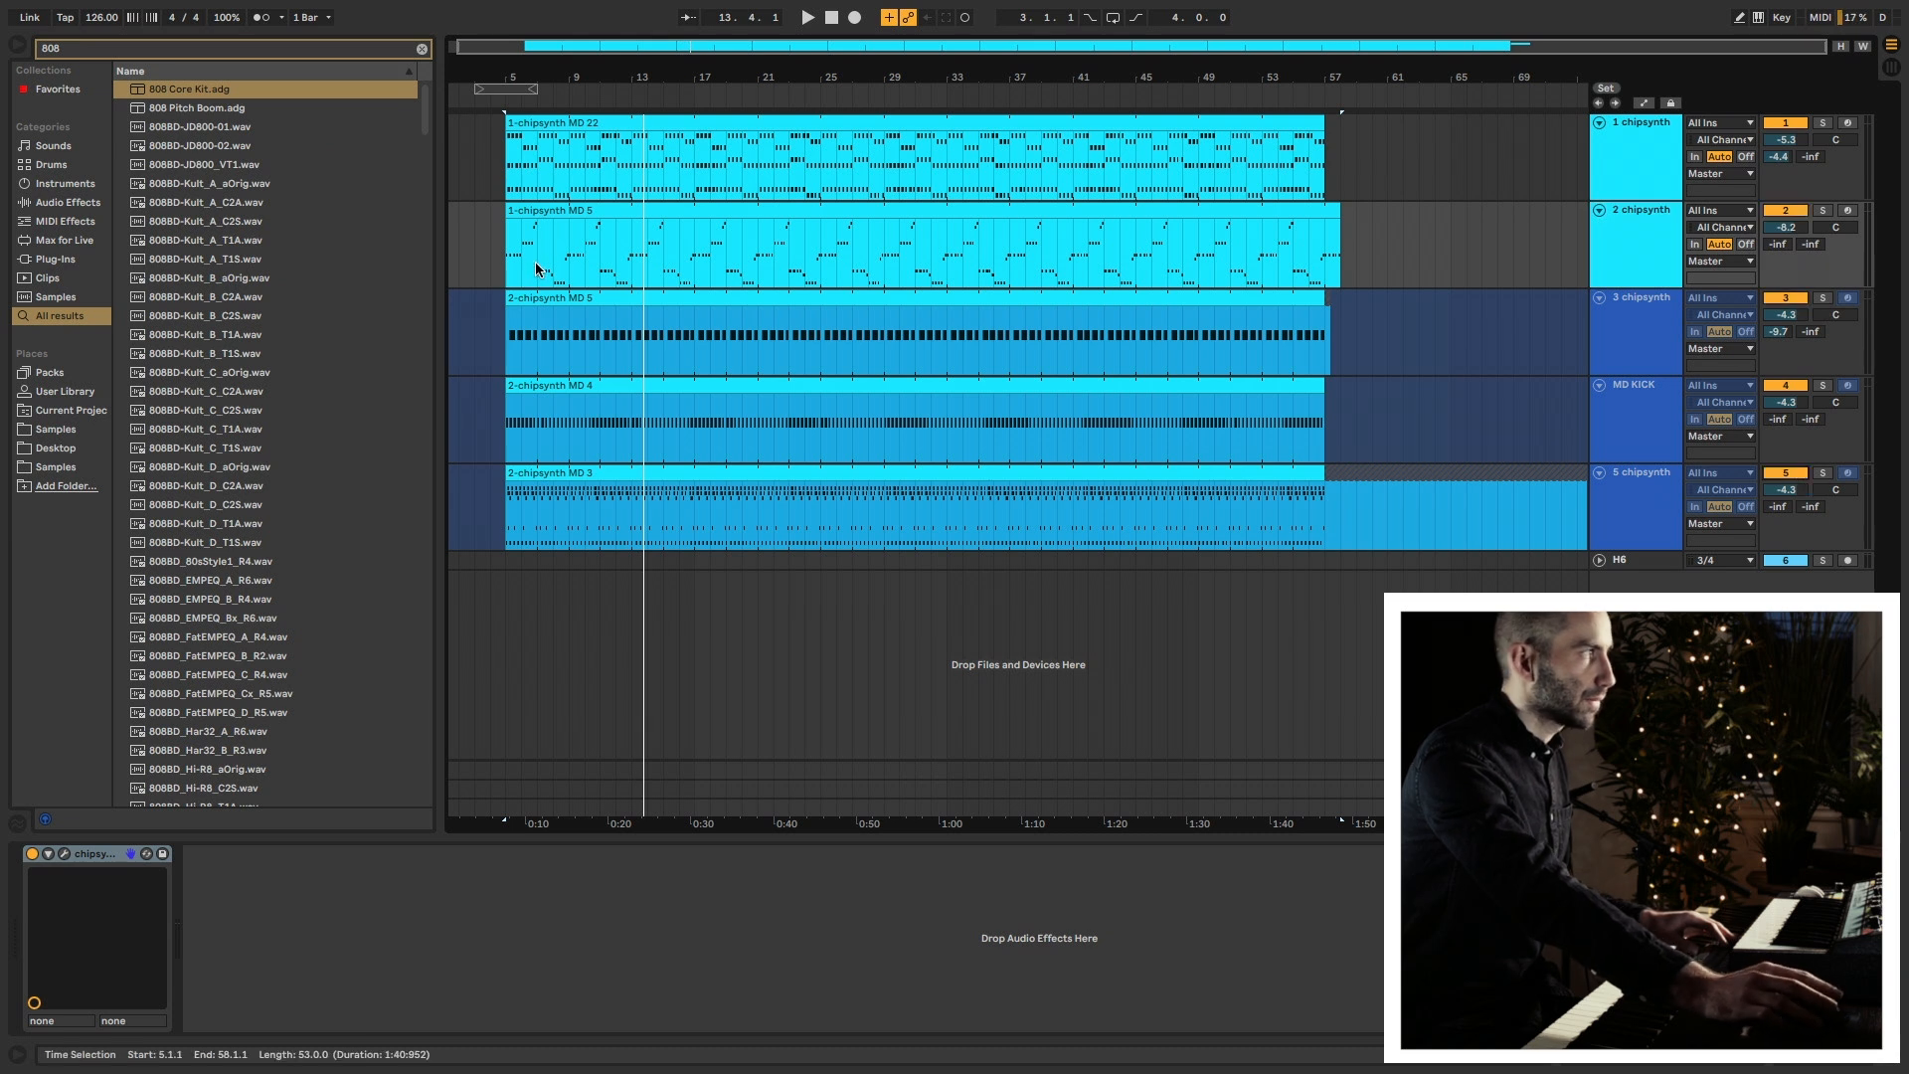
While playing from bar 5, set the keys Compressor's threshold to -26.3 dB and output gain to -0.33 dB, and the track volume to -5.1.
{"action": "left_click", "coordinate": [507, 186]}
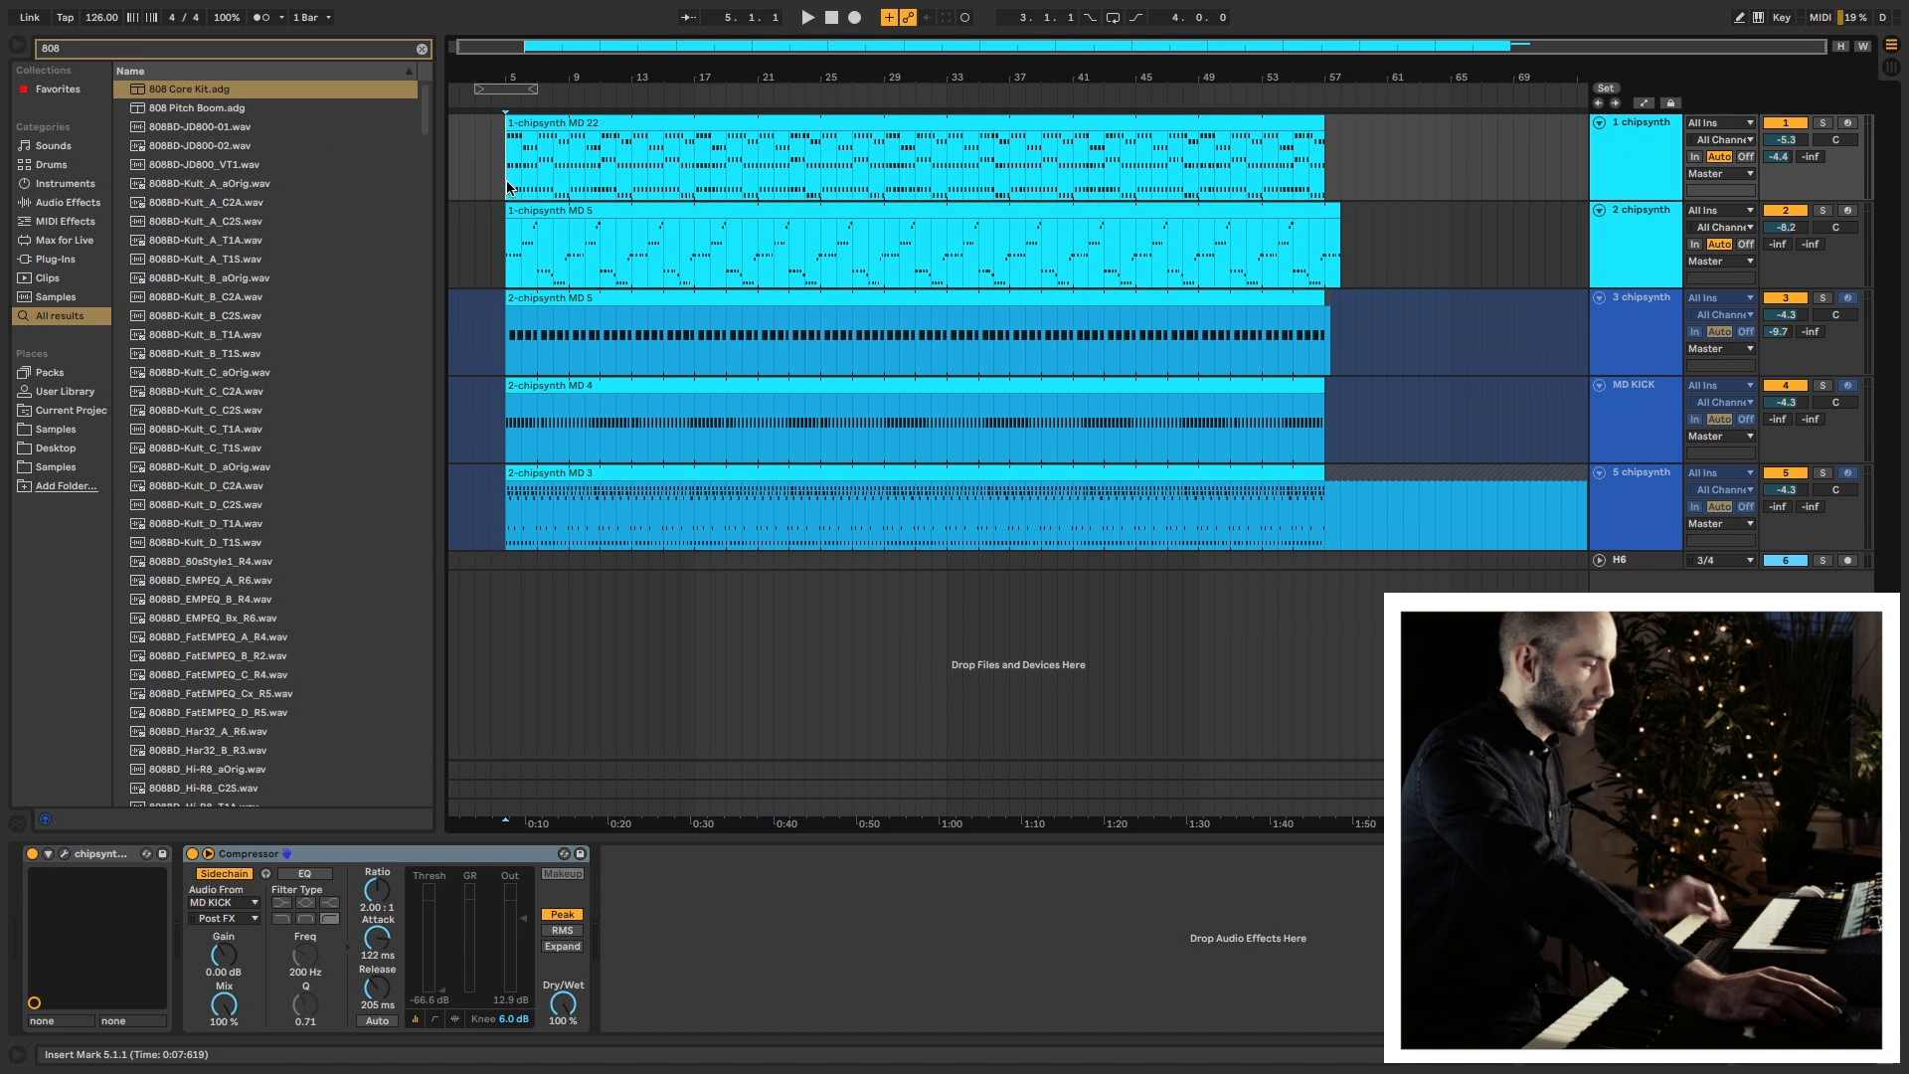
{"action": "key", "text": "space"}
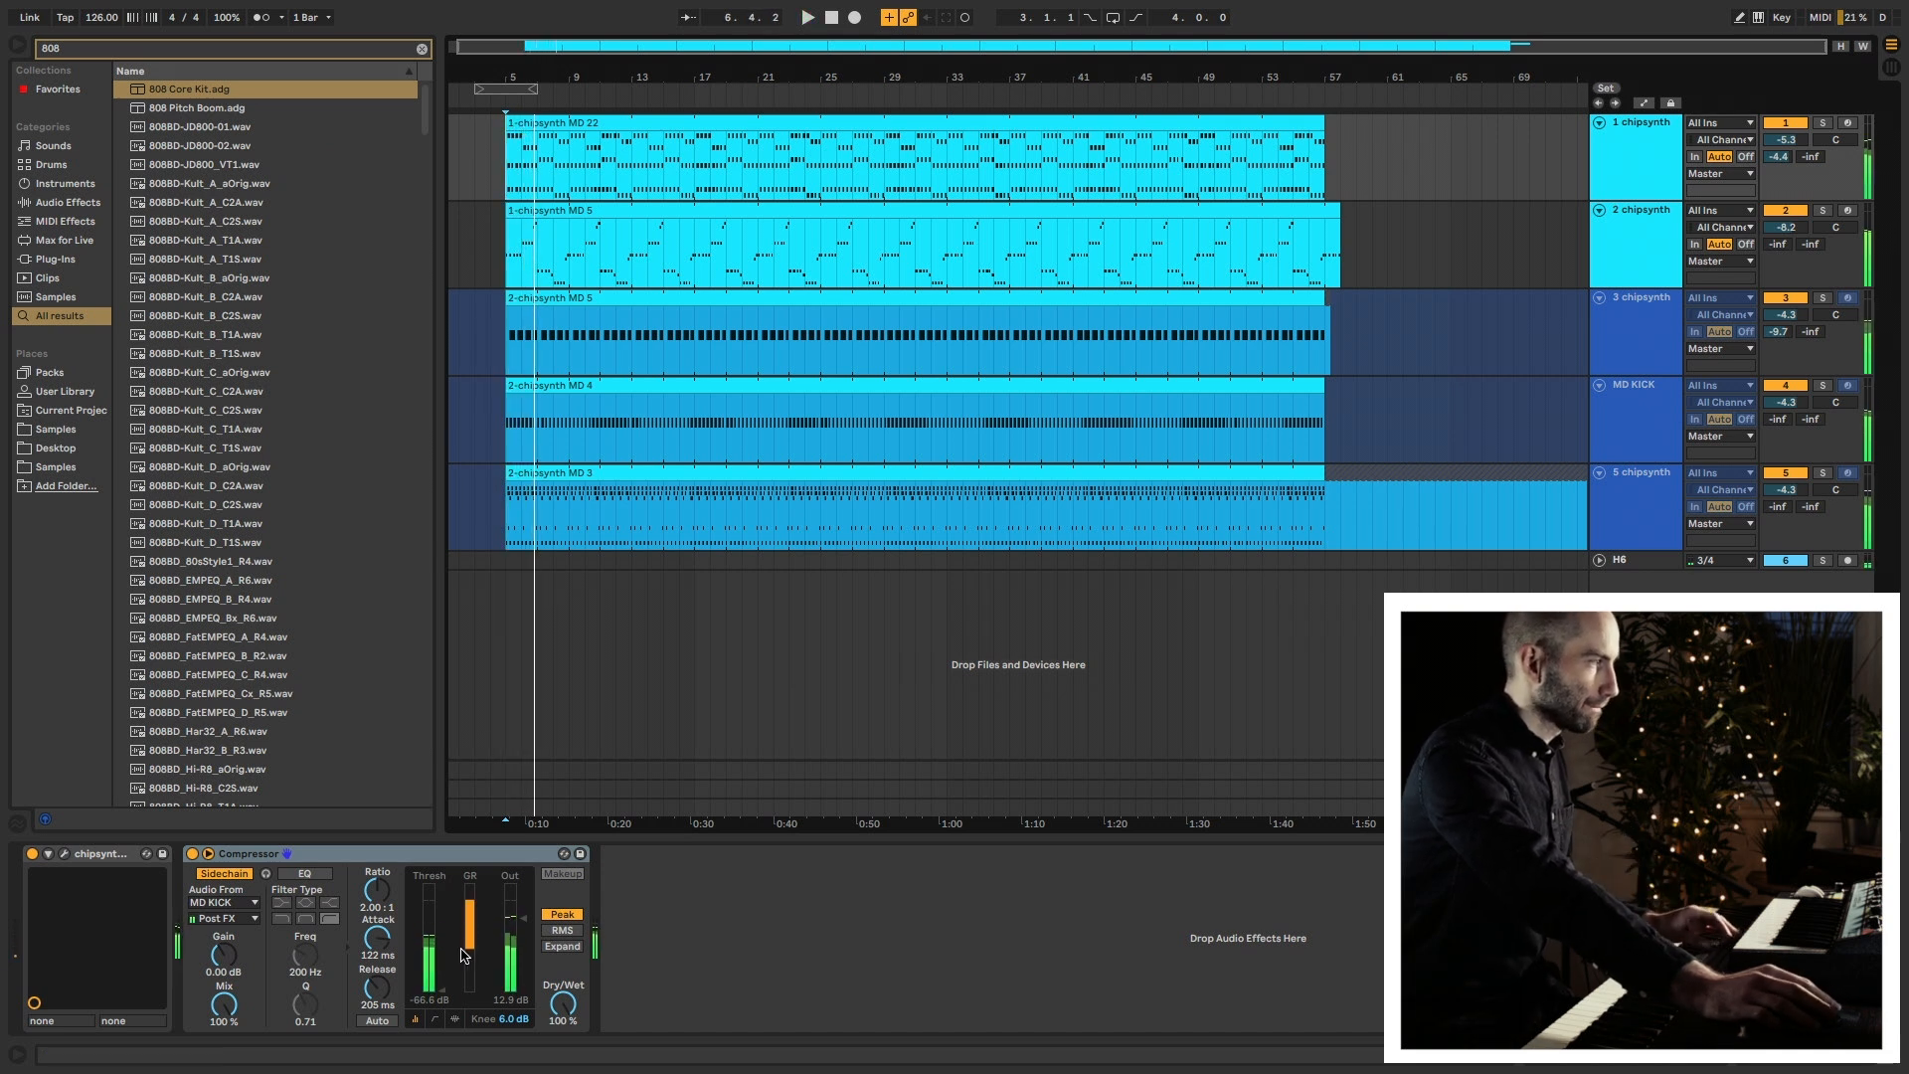
{"action": "left_click_drag", "start_coordinate": [442, 996], "coordinate": [442, 978]}
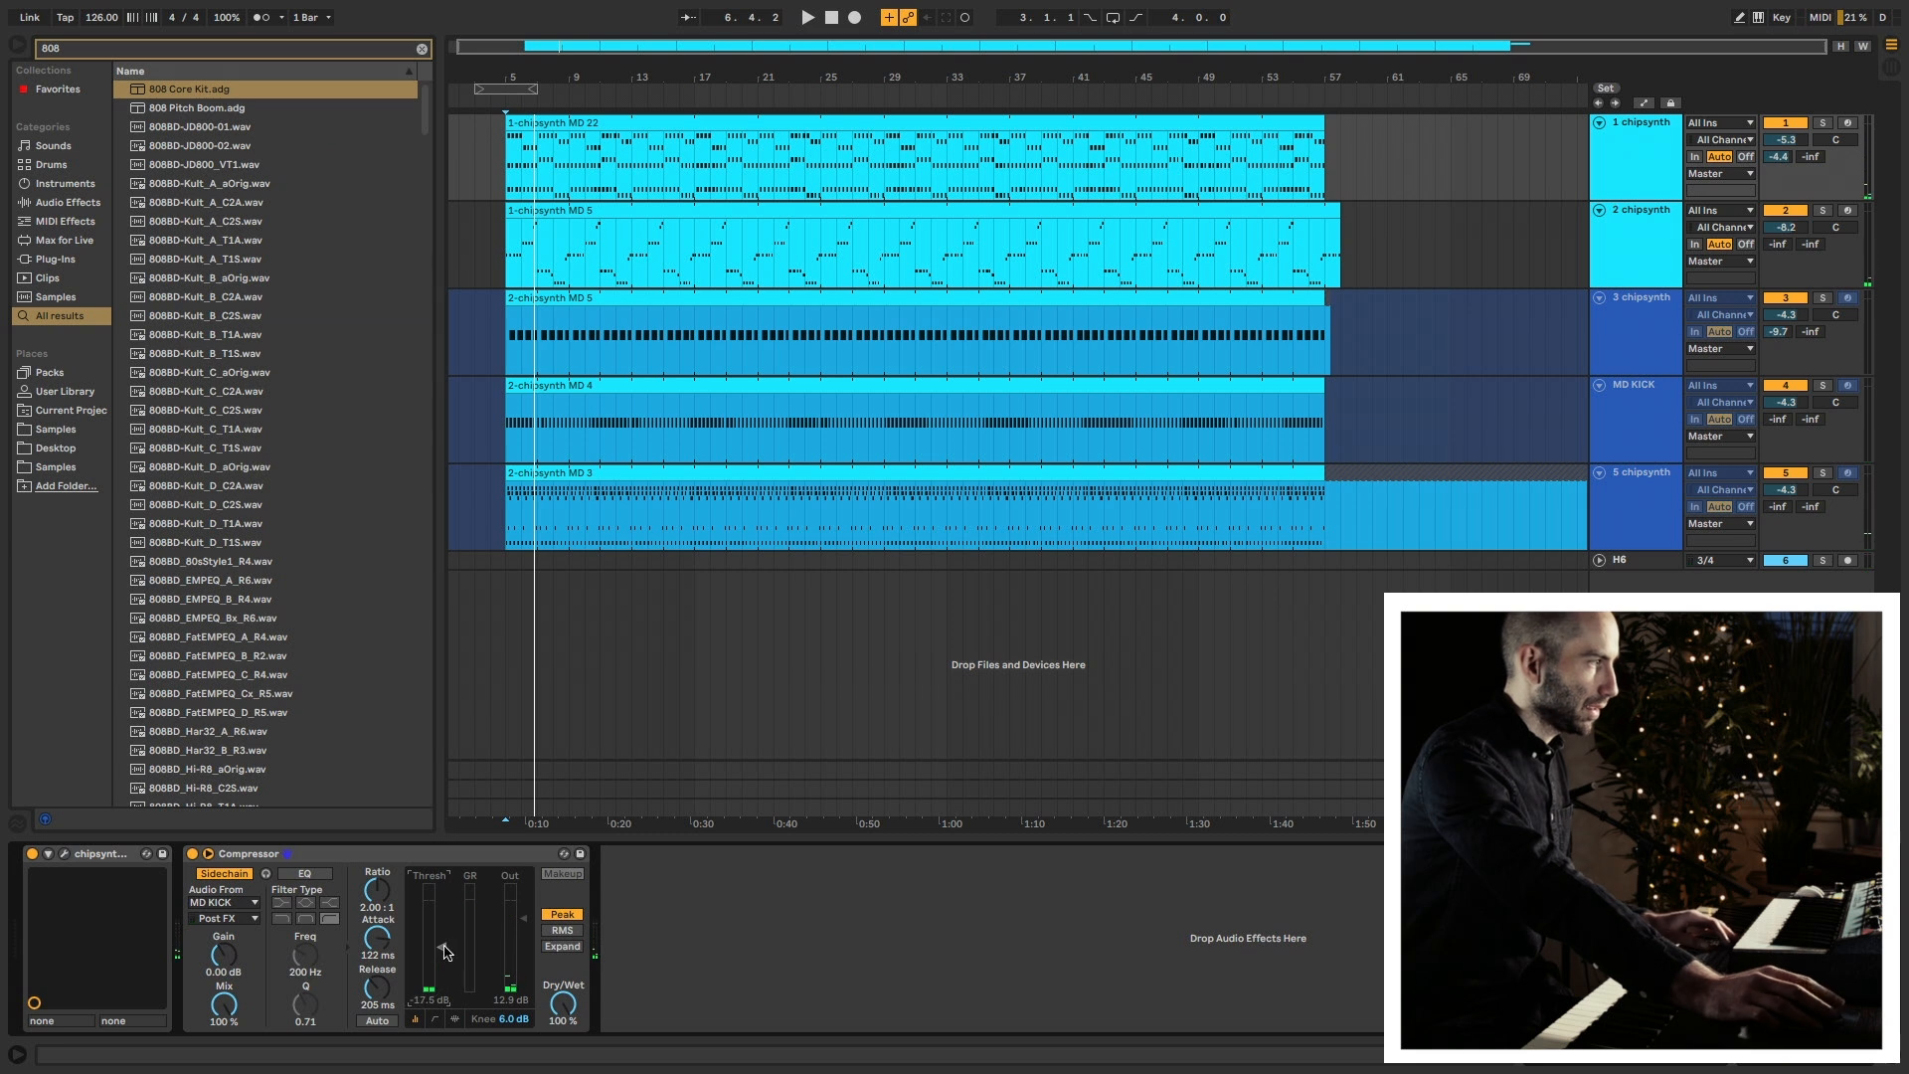
{"action": "key", "text": "space"}
{"action": "left_click_drag", "start_coordinate": [444, 952], "coordinate": [443, 961]}
{"action": "key", "text": "space"}
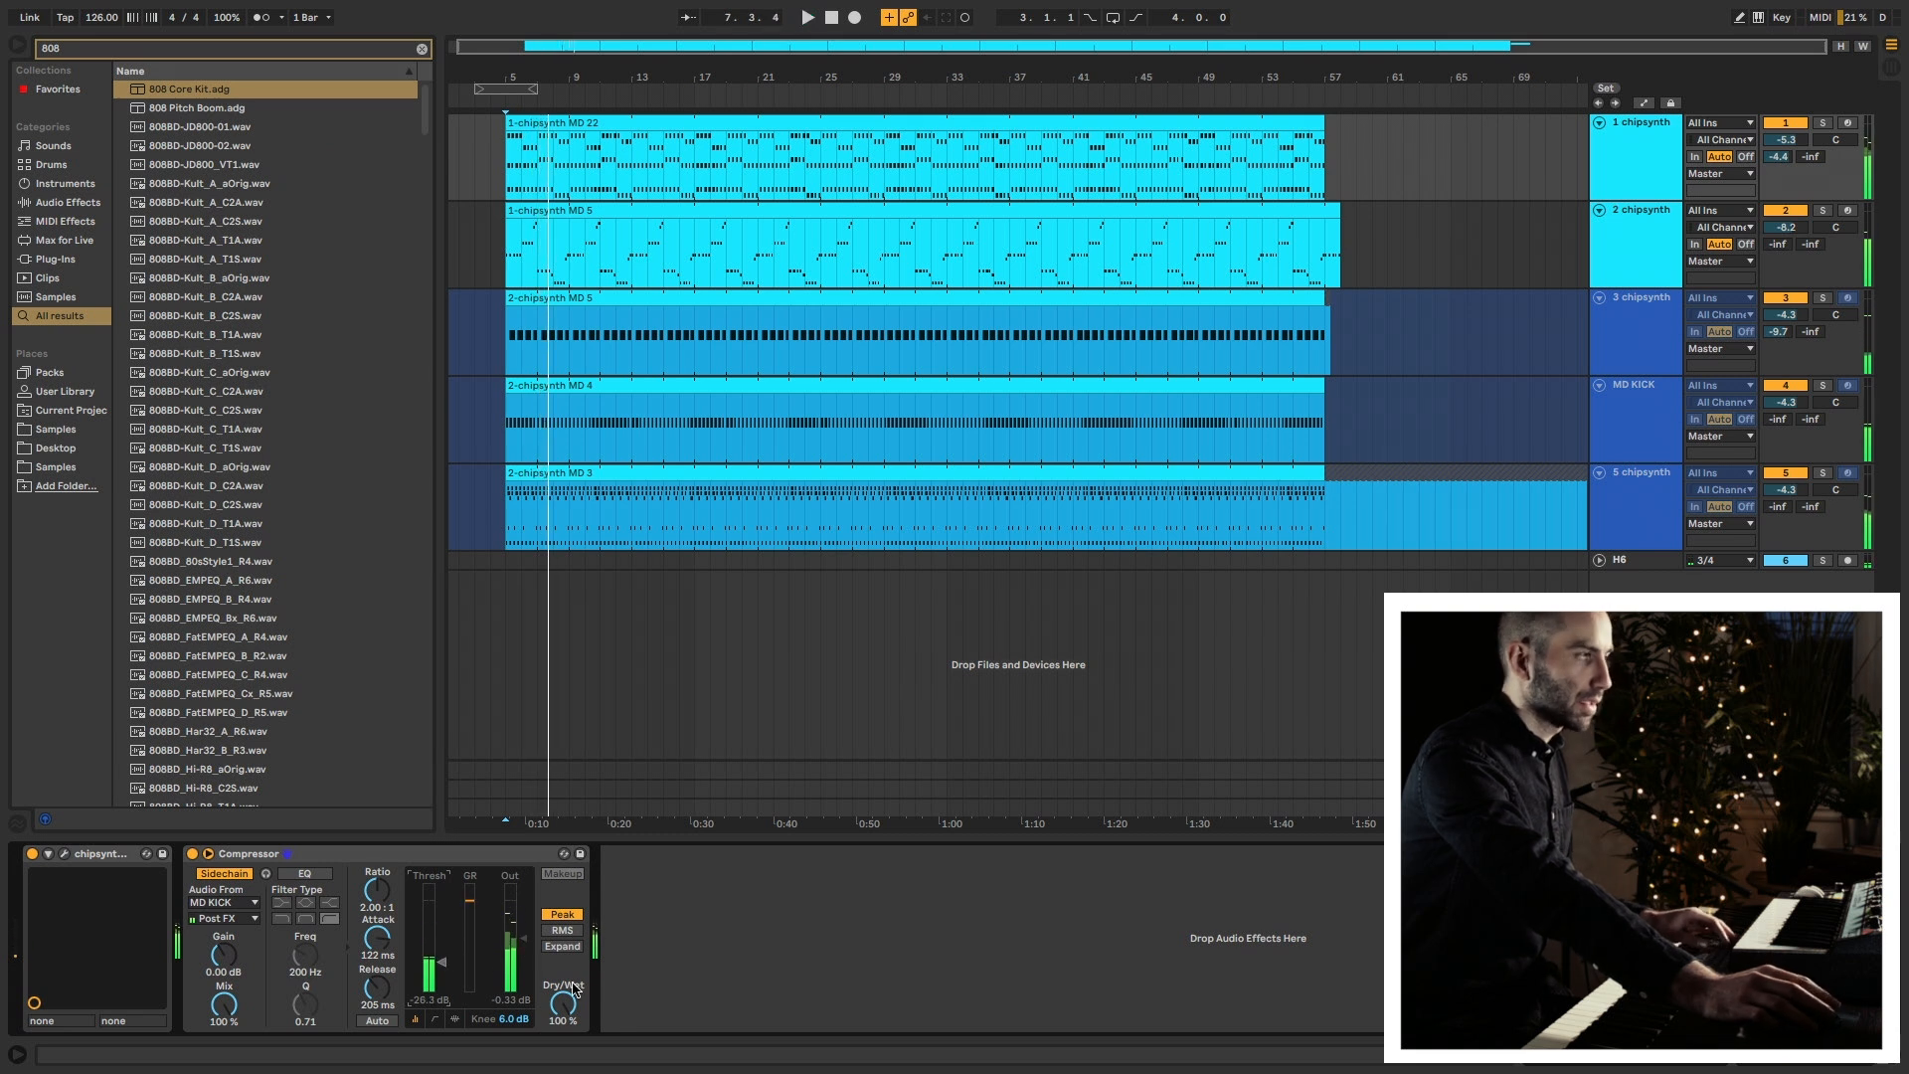
{"action": "key", "text": "space"}
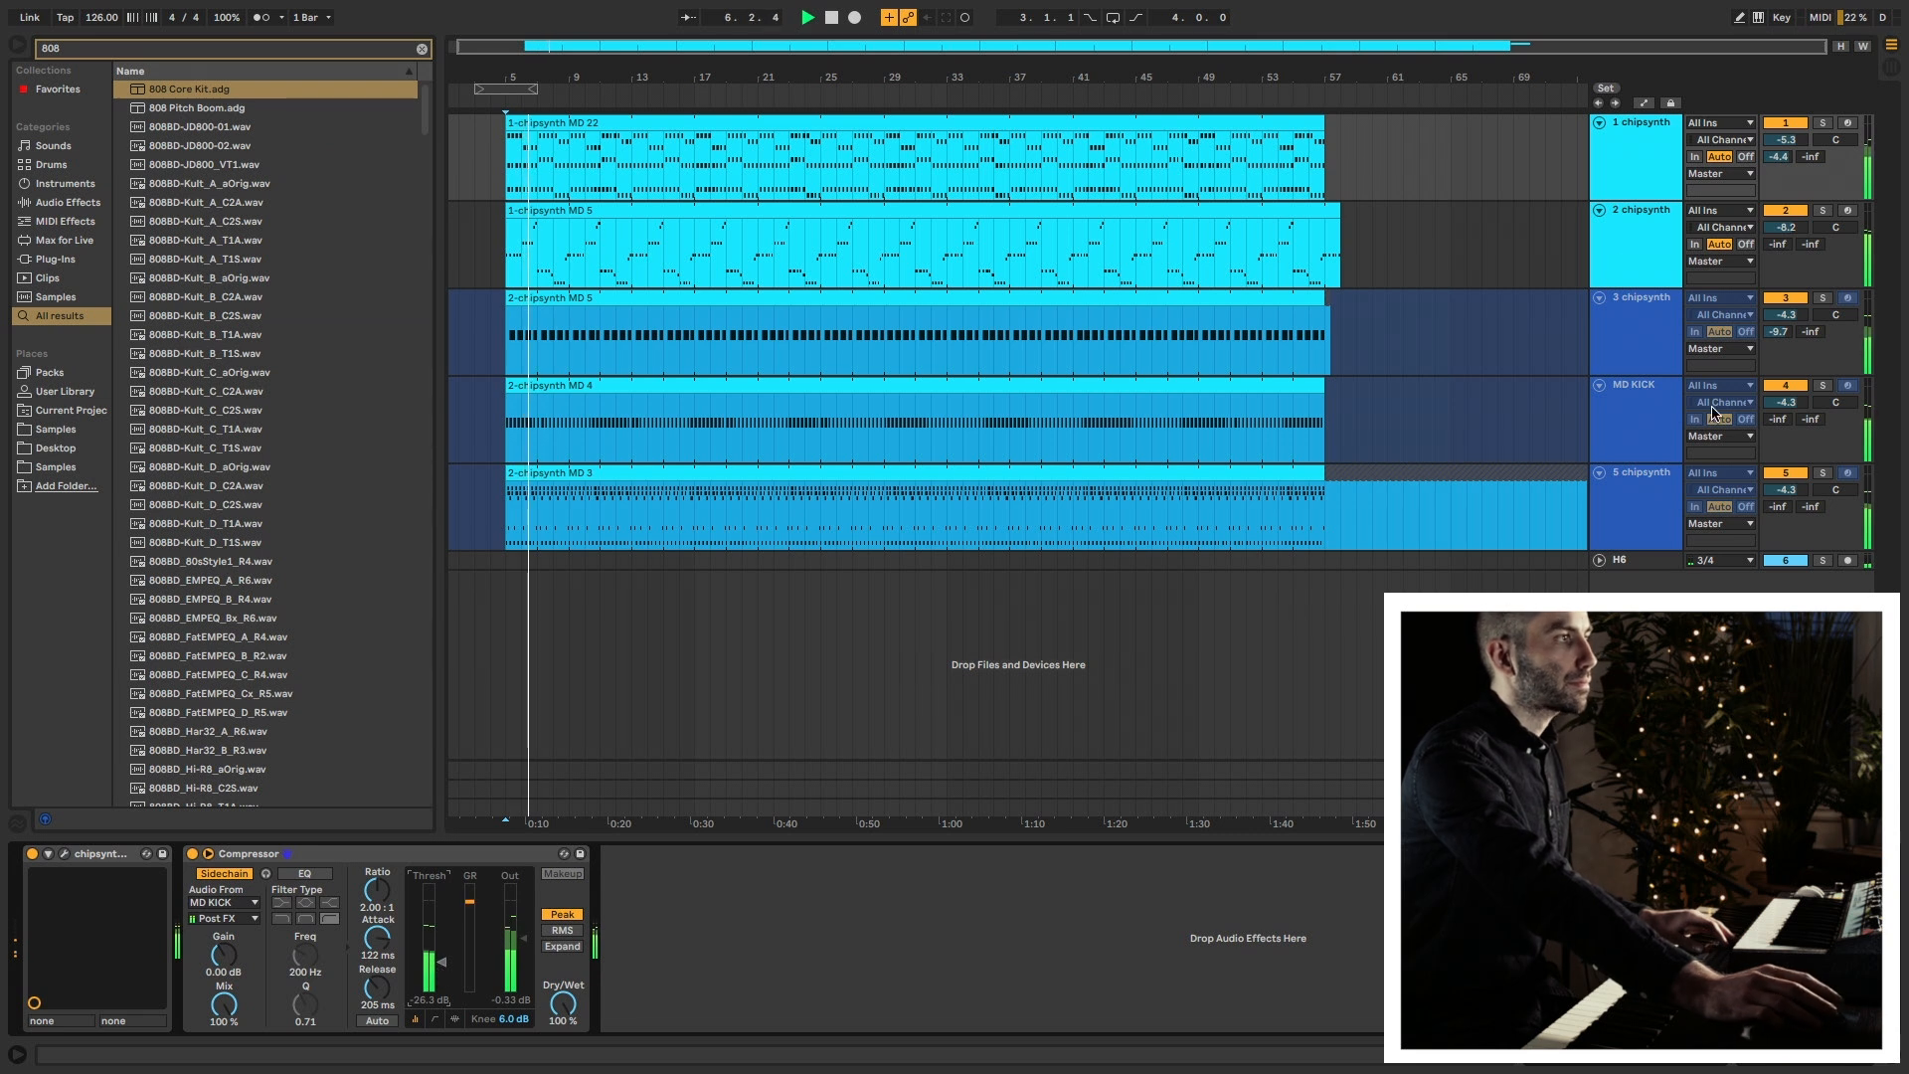
{"action": "left_click_drag", "start_coordinate": [1786, 140], "coordinate": [1786, 137]}
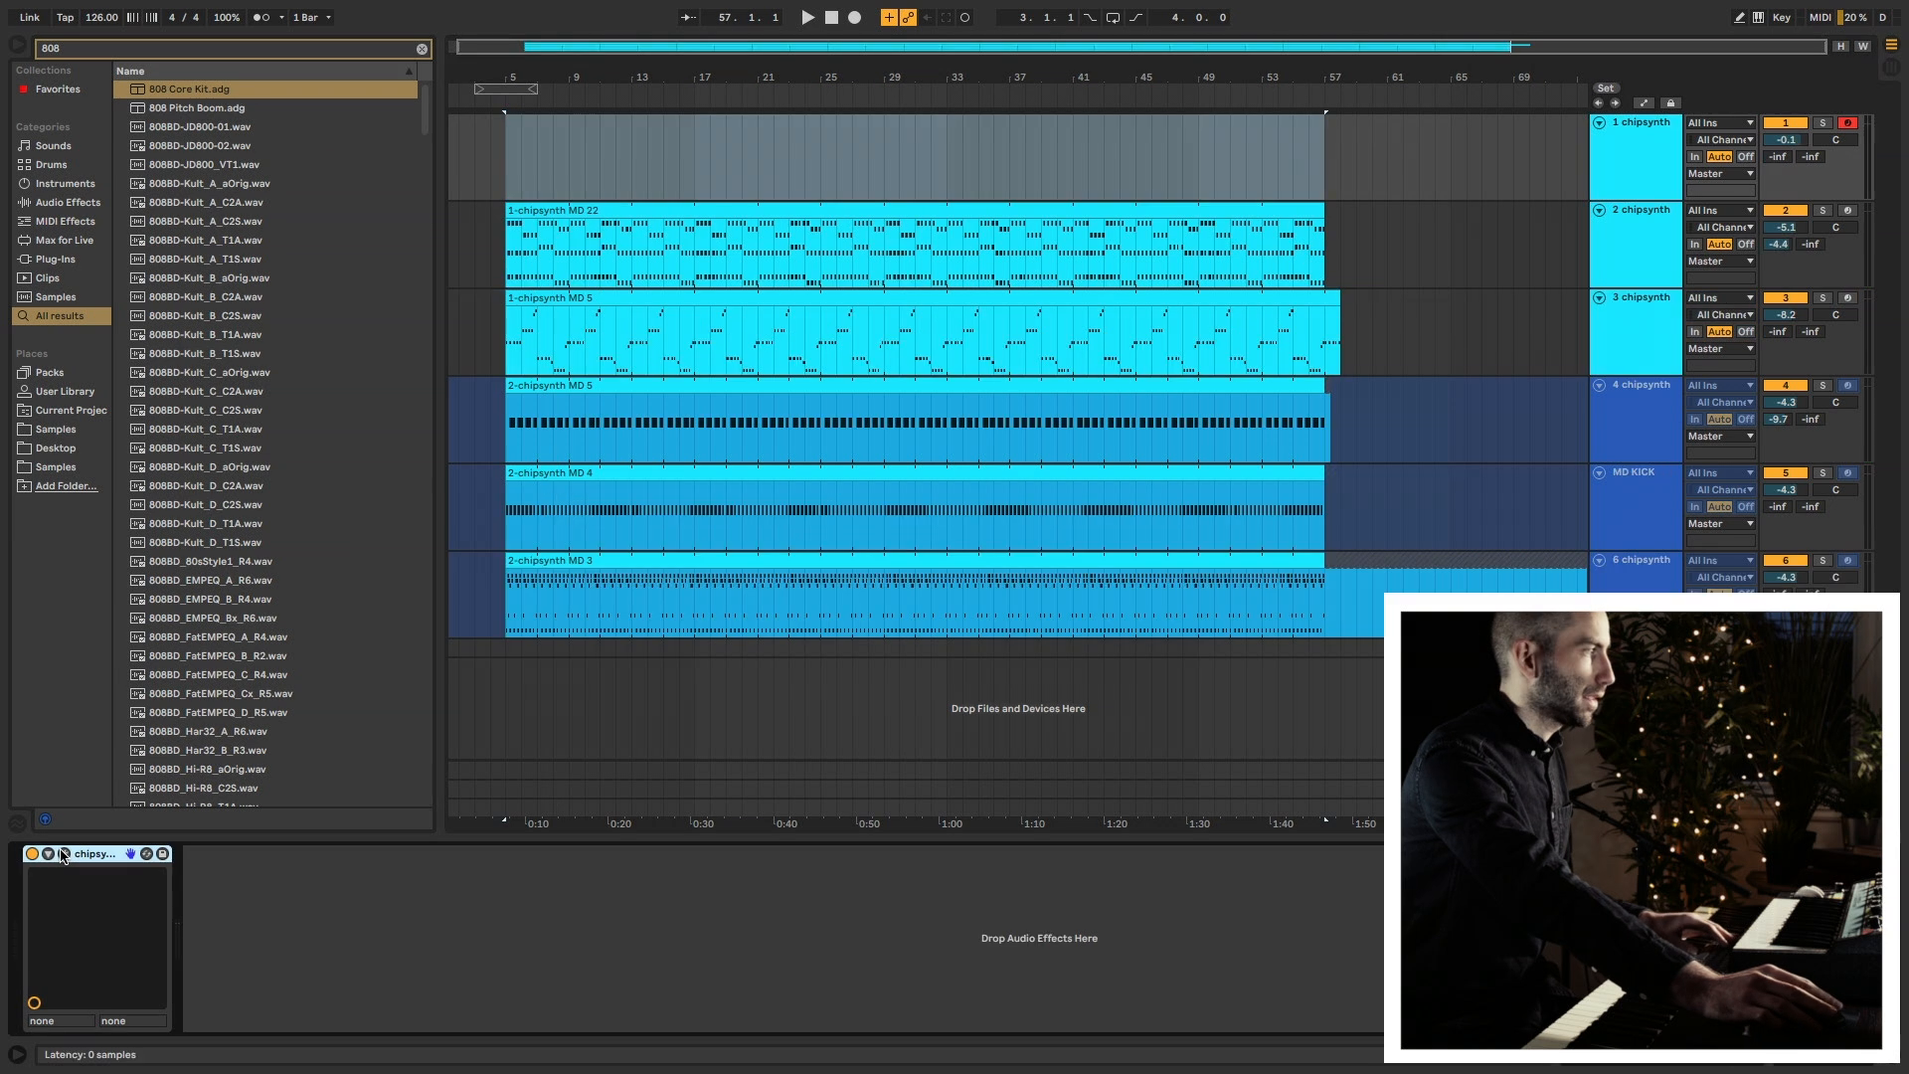
Open the new first track's chipsynth MD and audition lead presets from Baz Lead through Beryl Touch and Bouncy Square to FM Memories.
{"action": "left_click", "coordinate": [65, 855]}
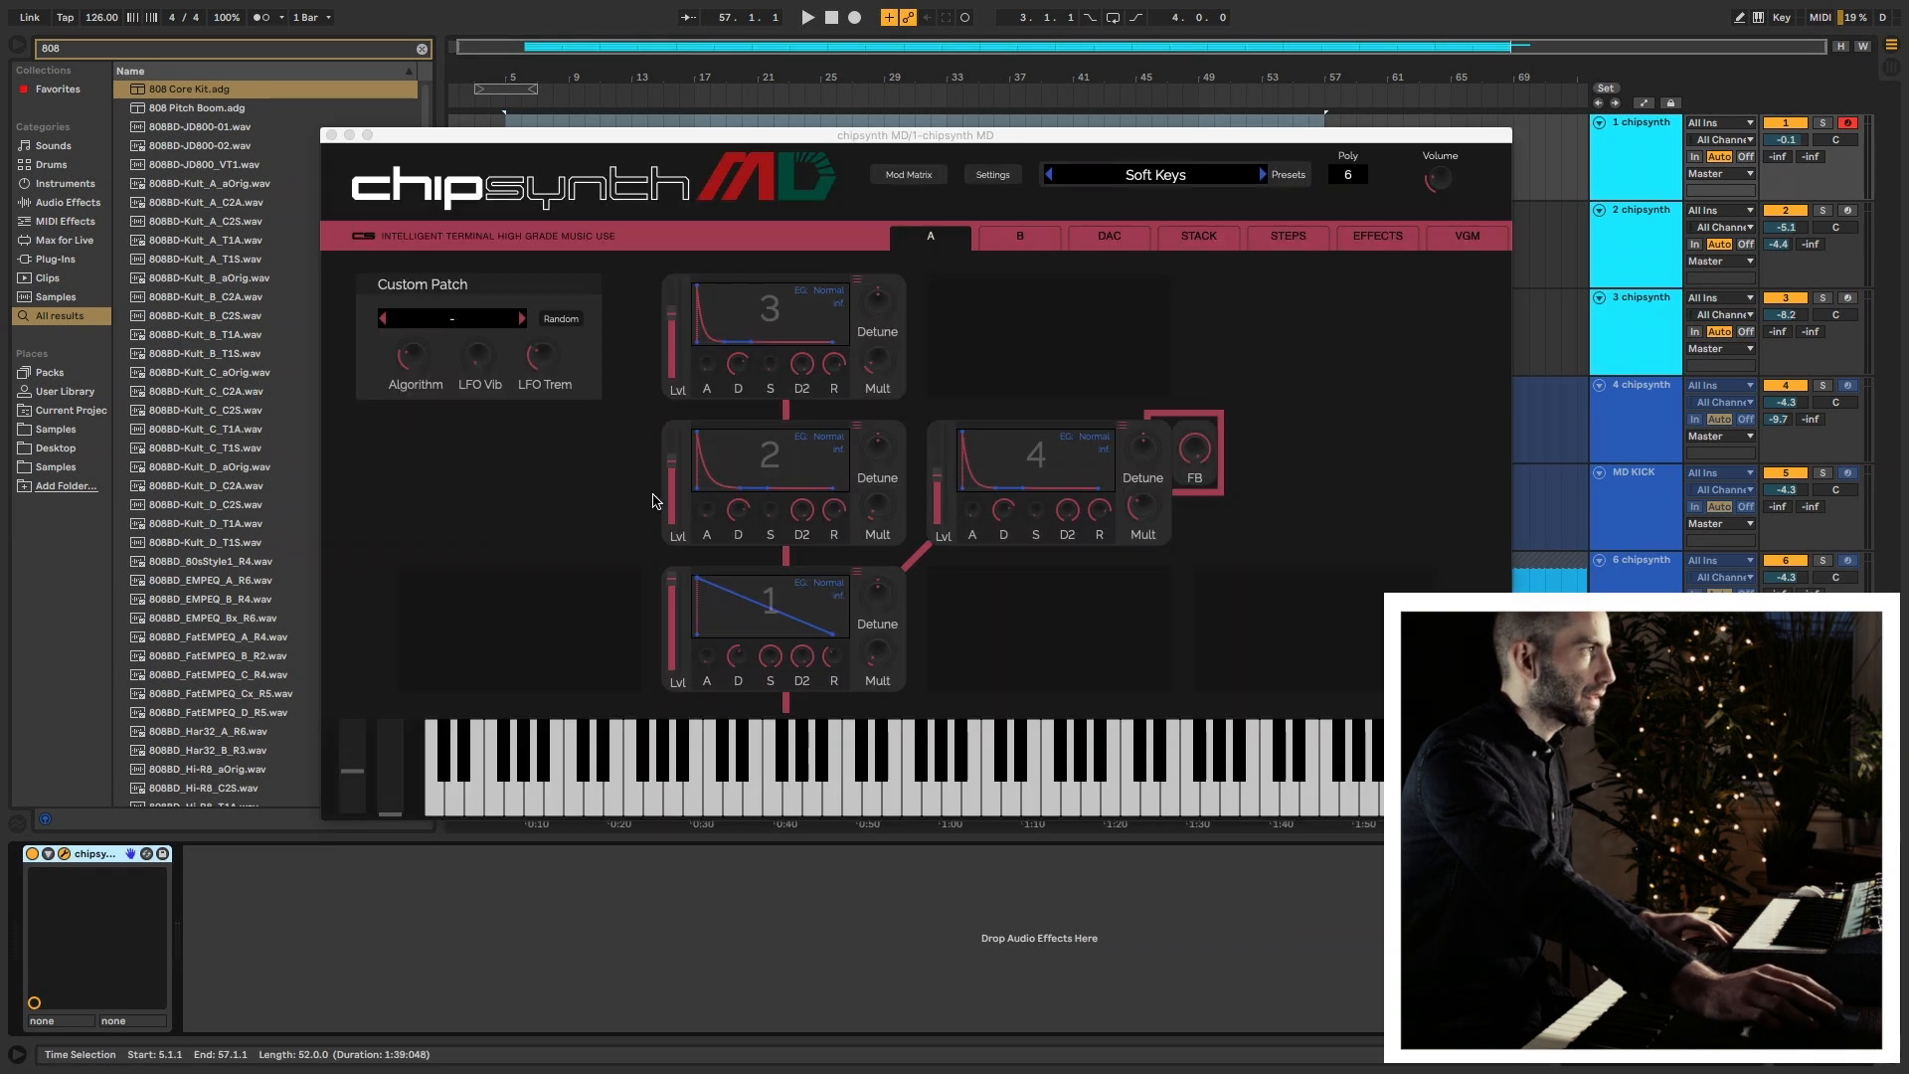
{"action": "left_click", "coordinate": [1133, 175]}
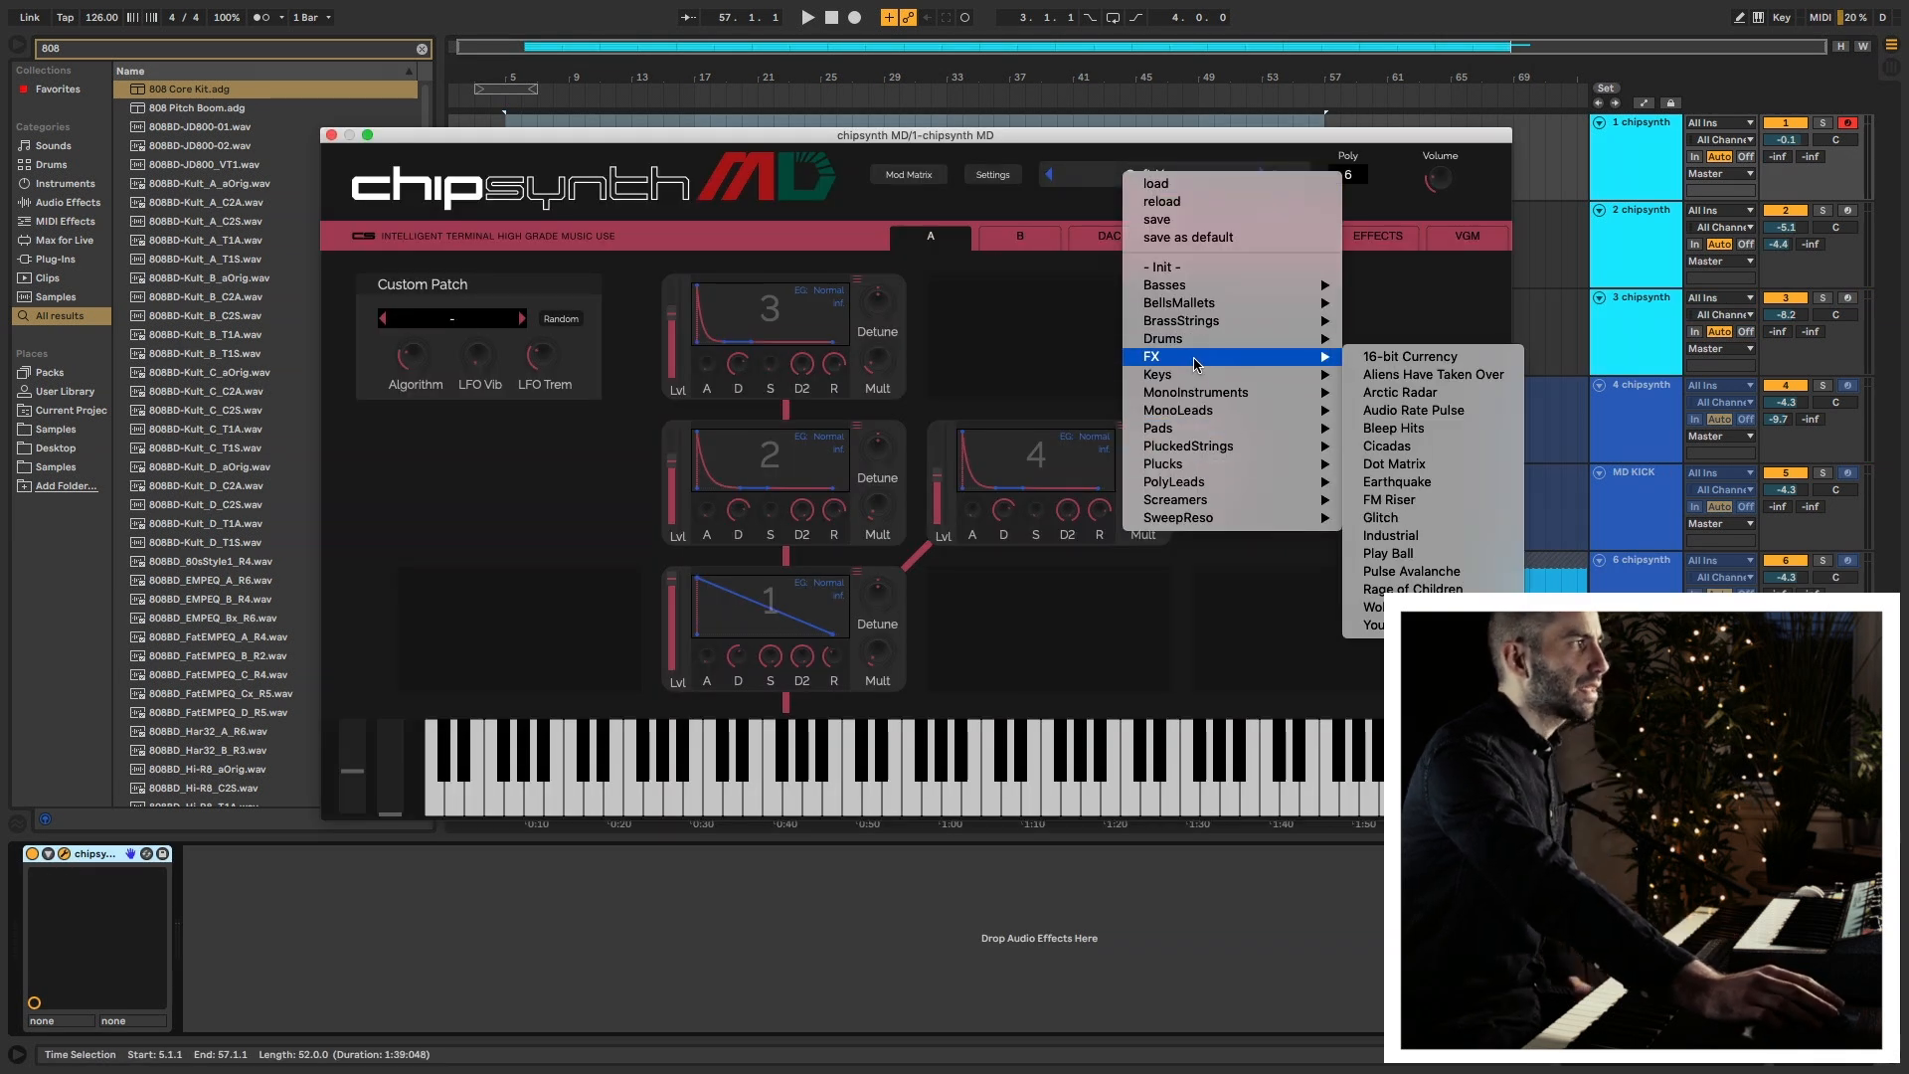
{"action": "left_click", "coordinate": [1444, 494]}
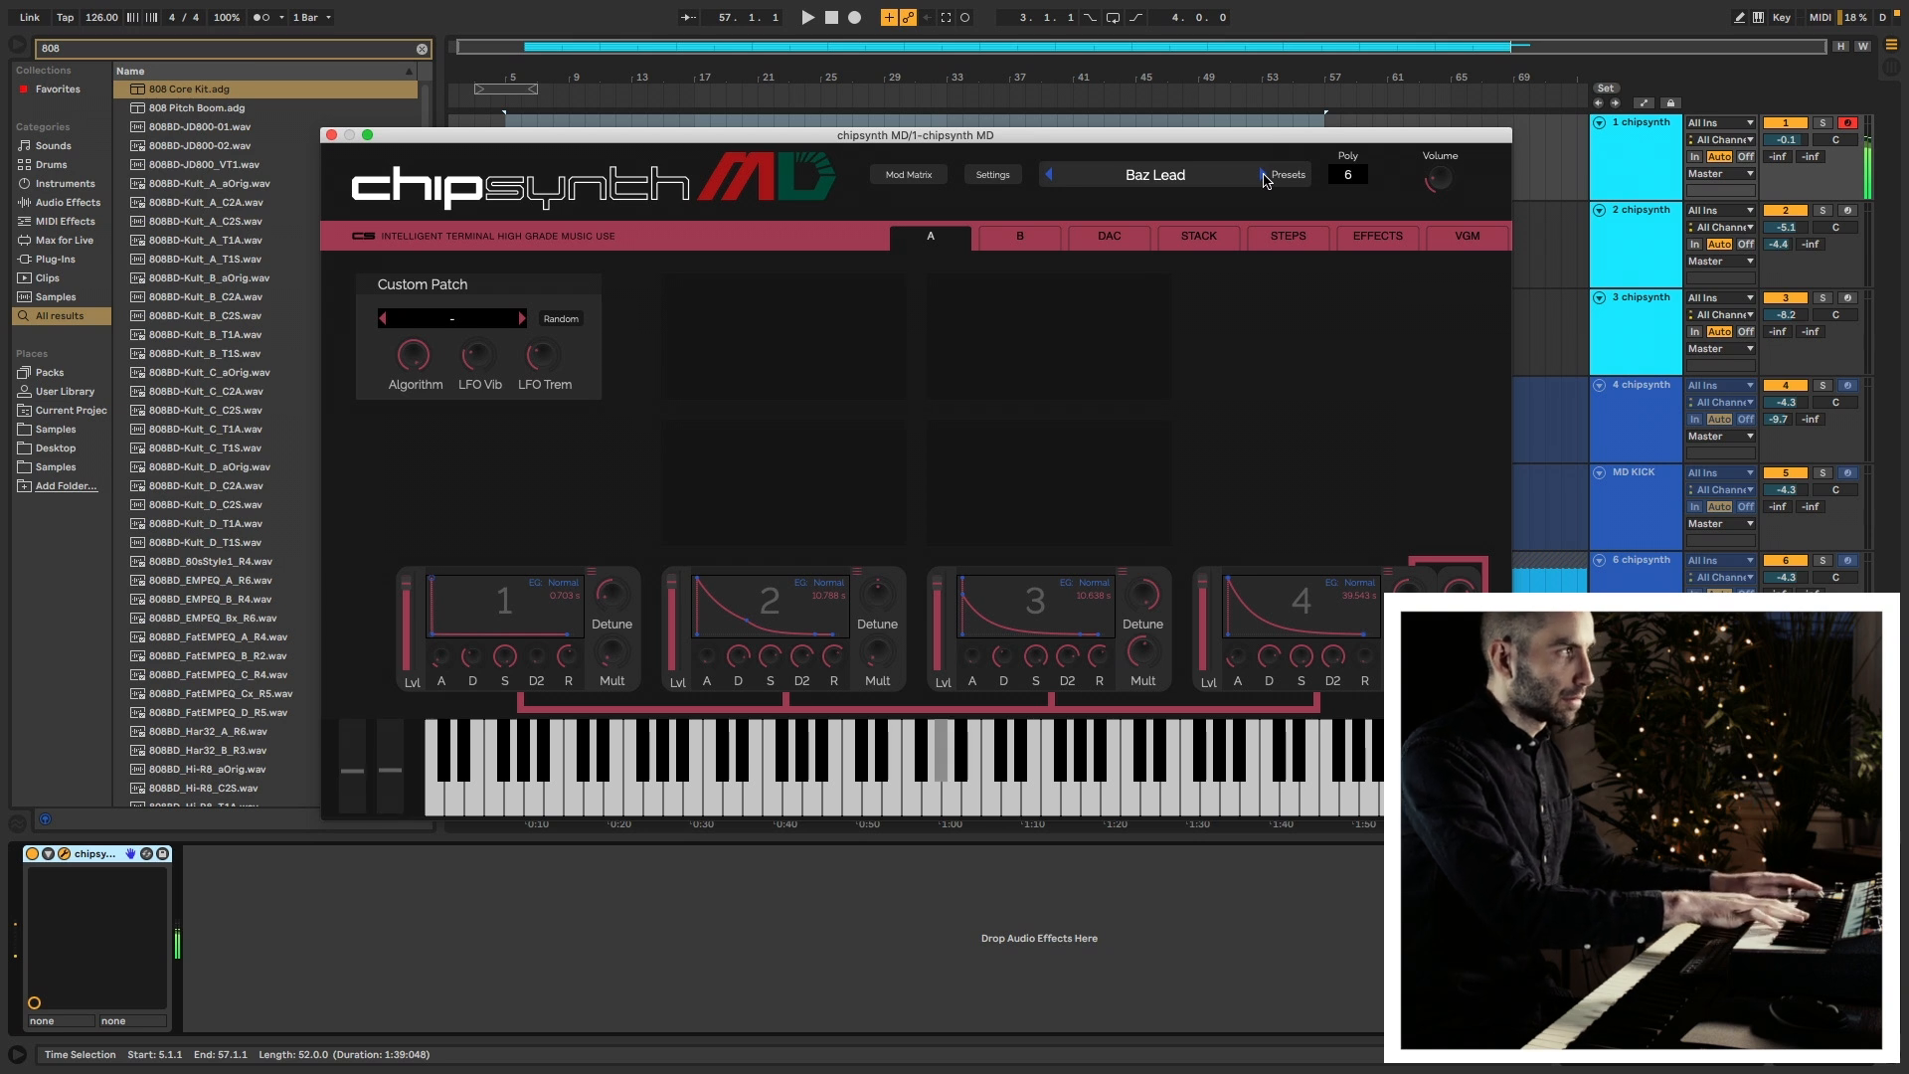
{"action": "left_click", "coordinate": [1263, 175]}
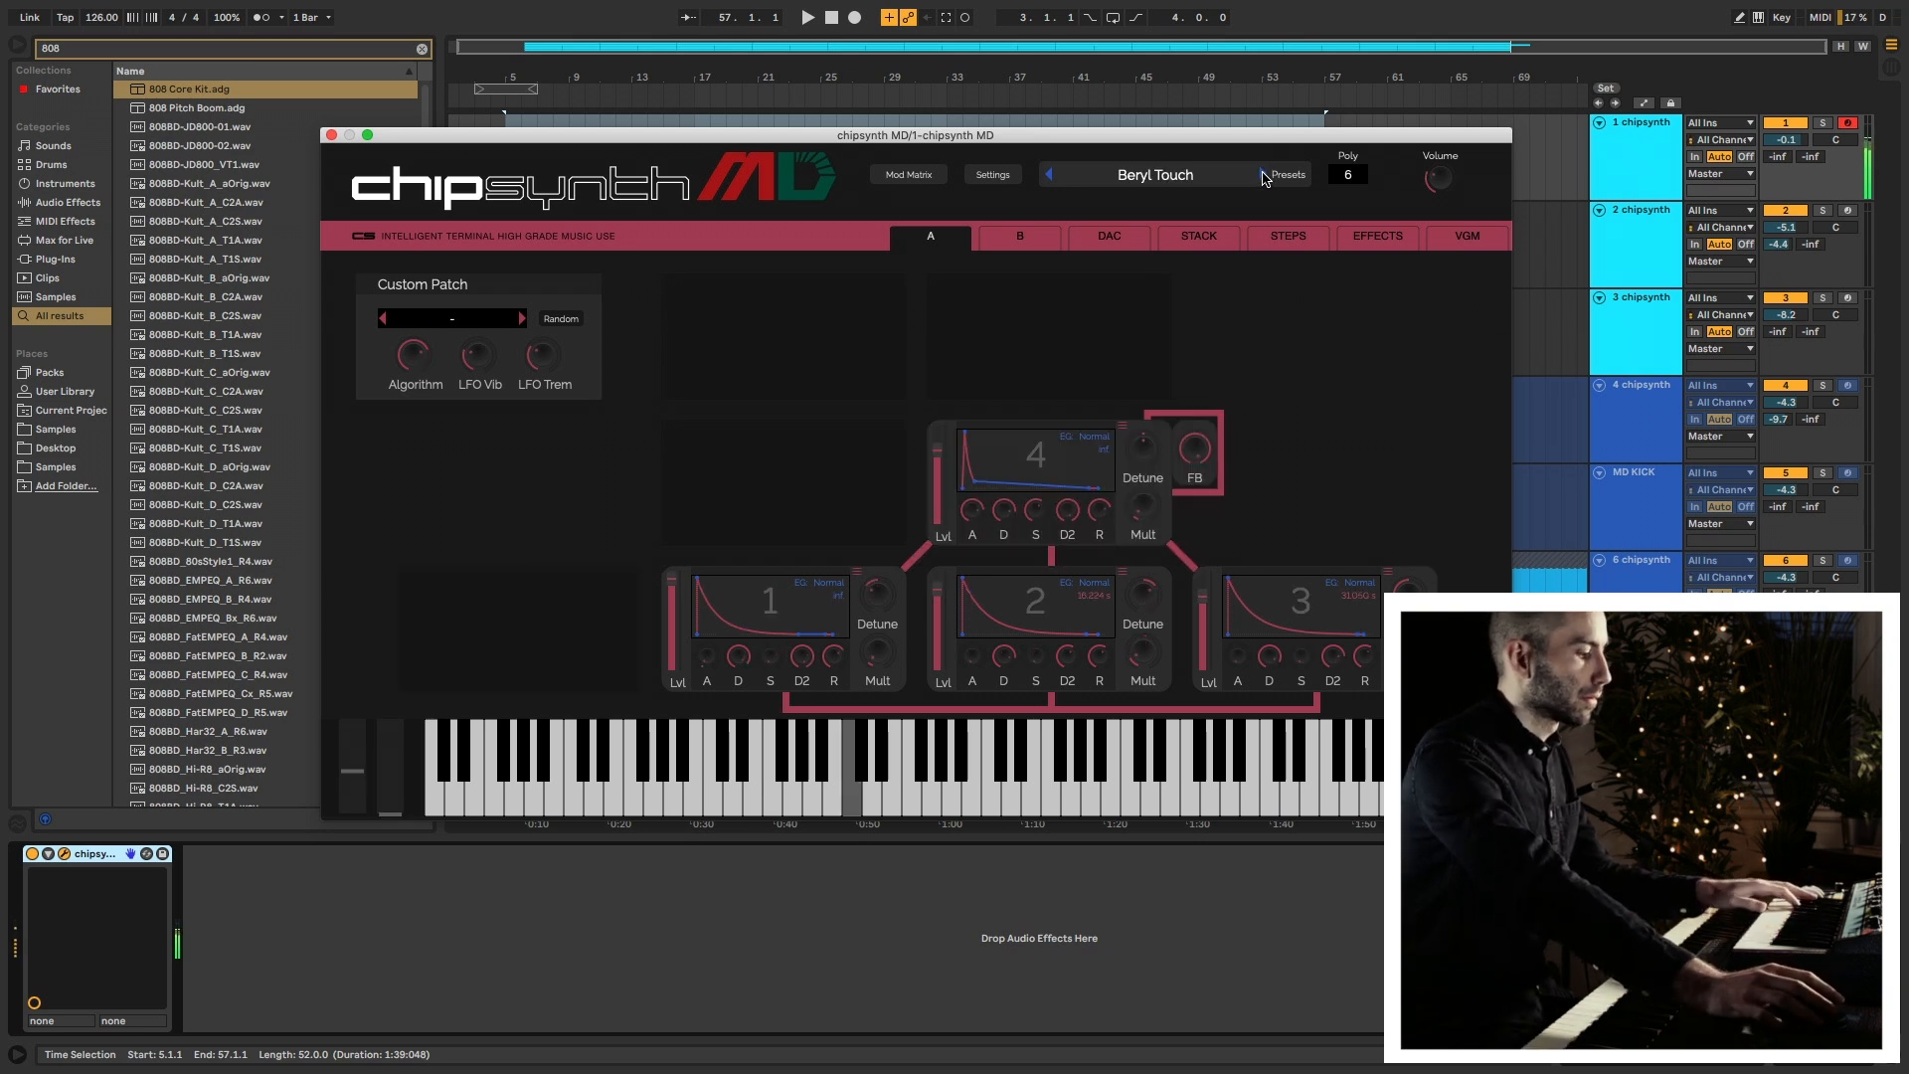
{"action": "left_click", "coordinate": [1263, 176]}
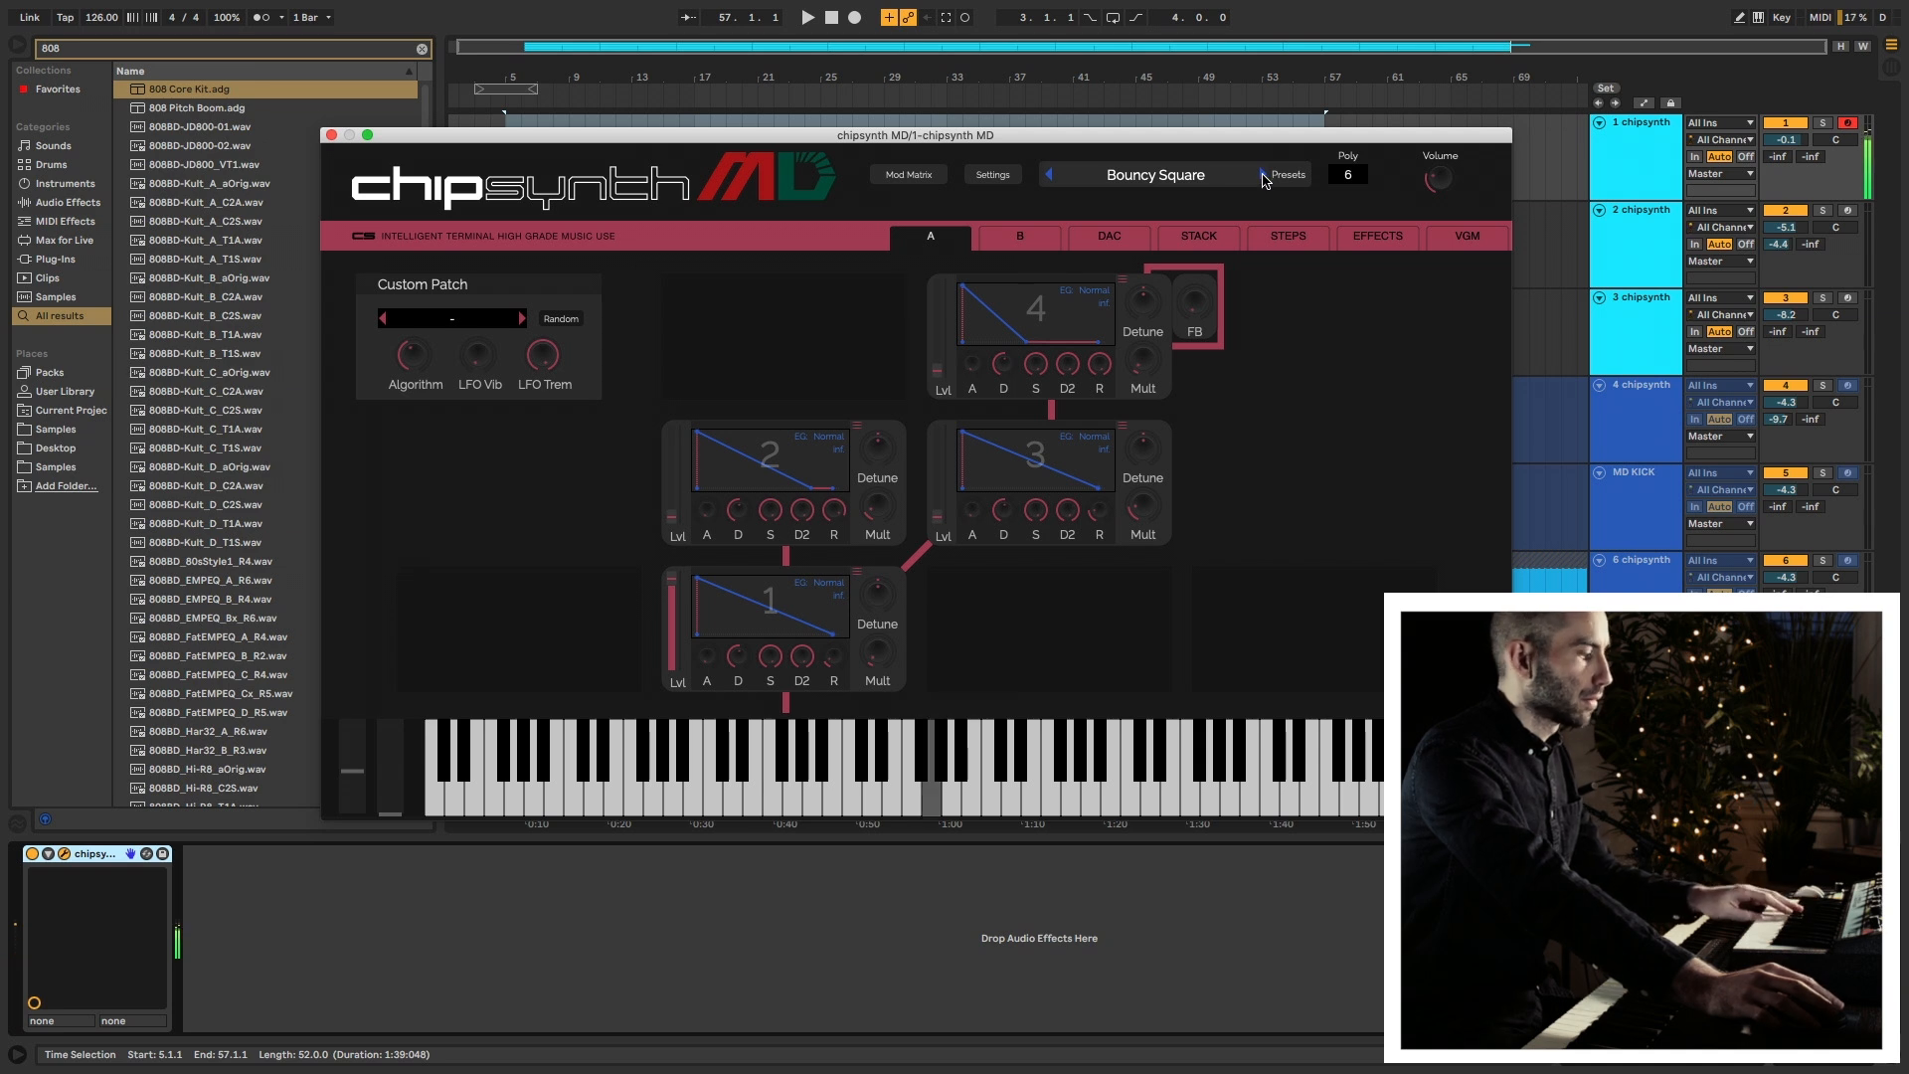
{"action": "left_click", "coordinate": [1262, 176]}
{"action": "left_click", "coordinate": [1263, 176]}
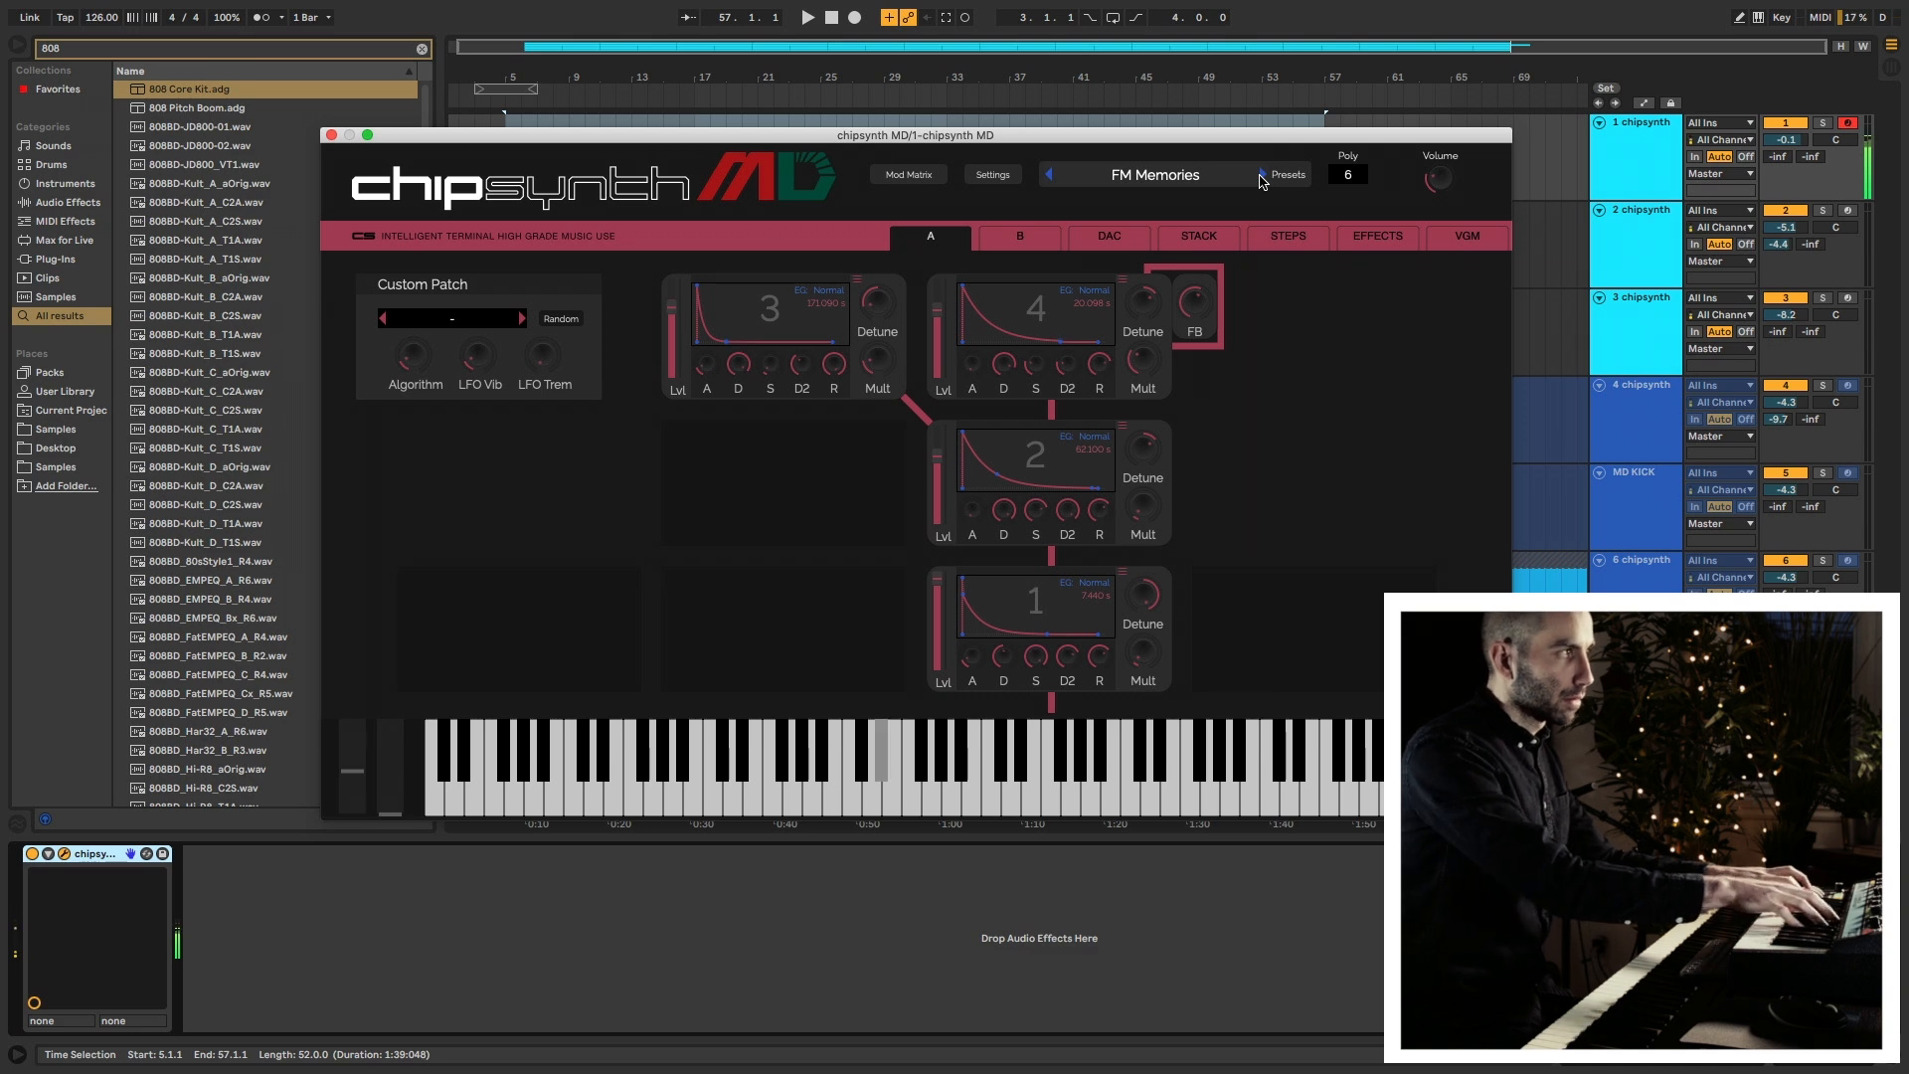
Set the insert point to bar 5 on the new first track and audition chipsynth MD's Pads presets from Bell Pad onward.
{"action": "left_click", "coordinate": [507, 187]}
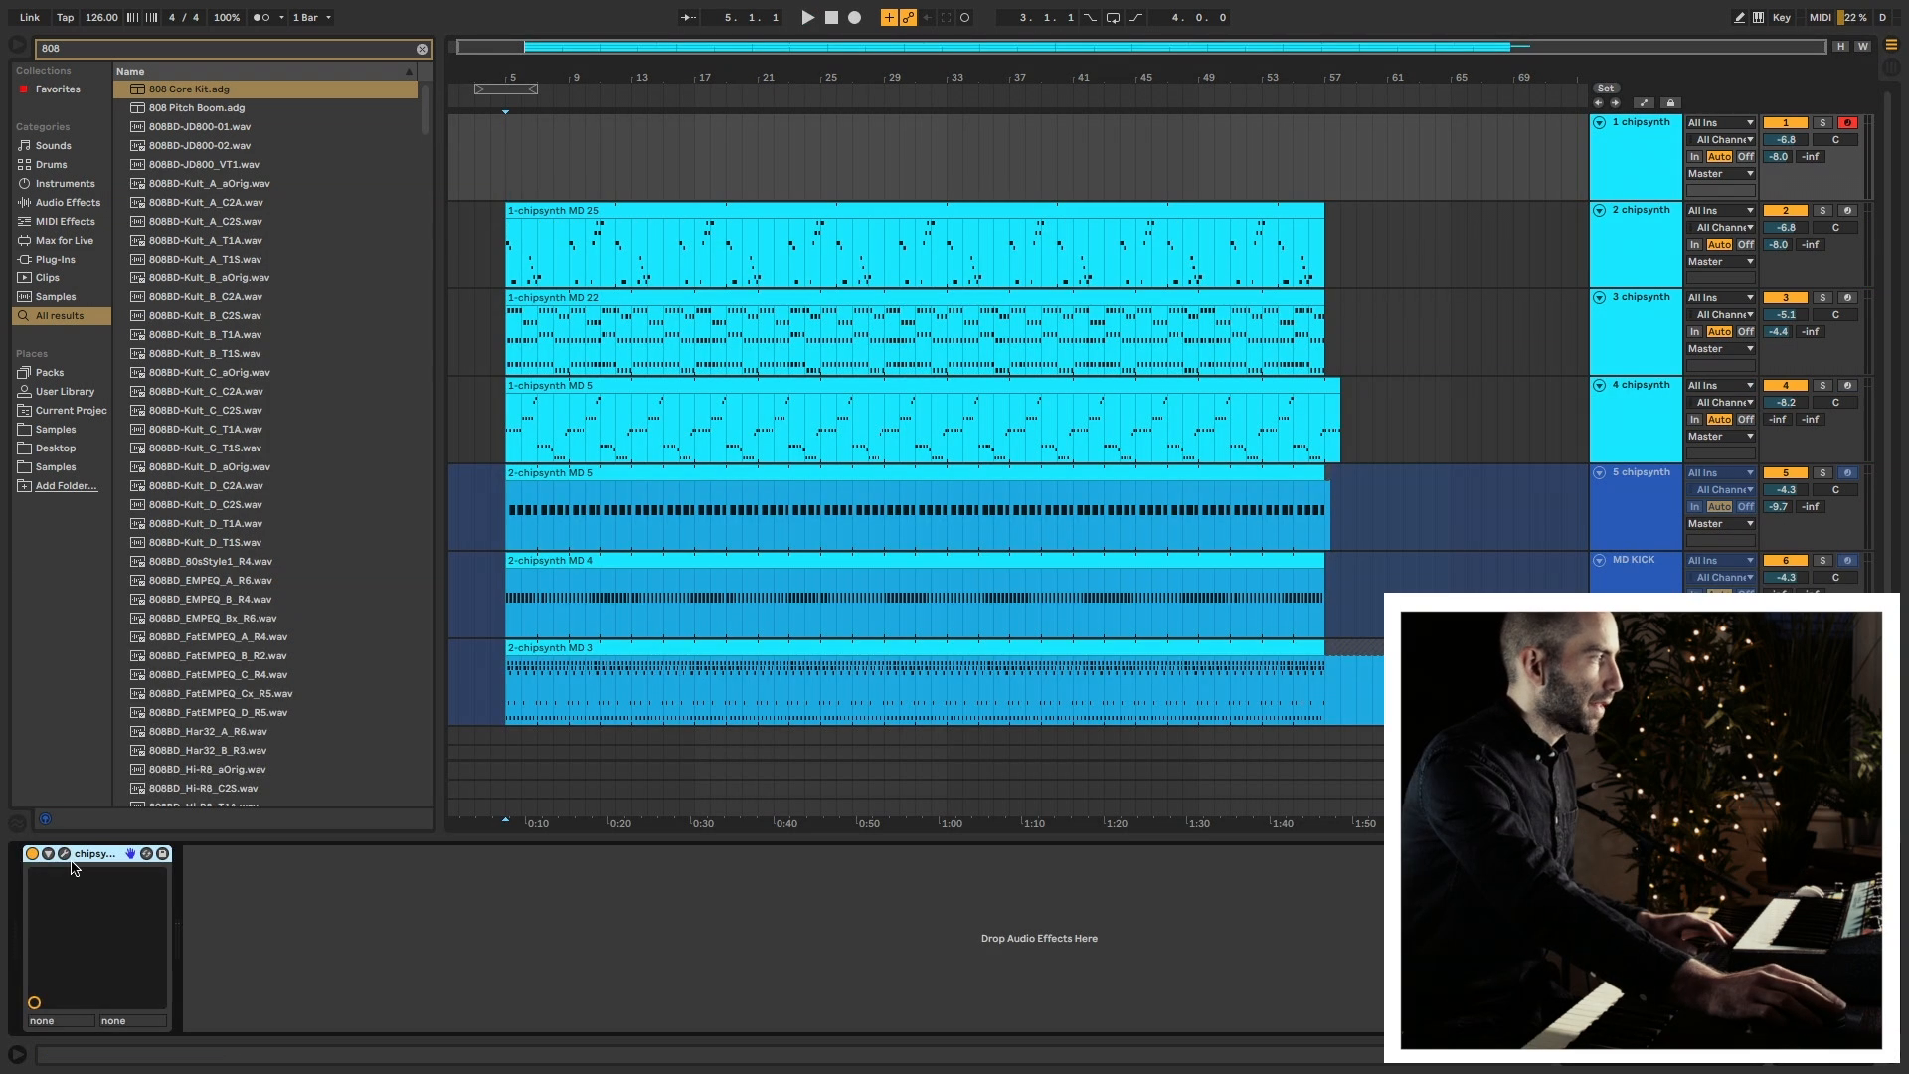
{"action": "left_click", "coordinate": [66, 853]}
{"action": "left_click", "coordinate": [1079, 282]}
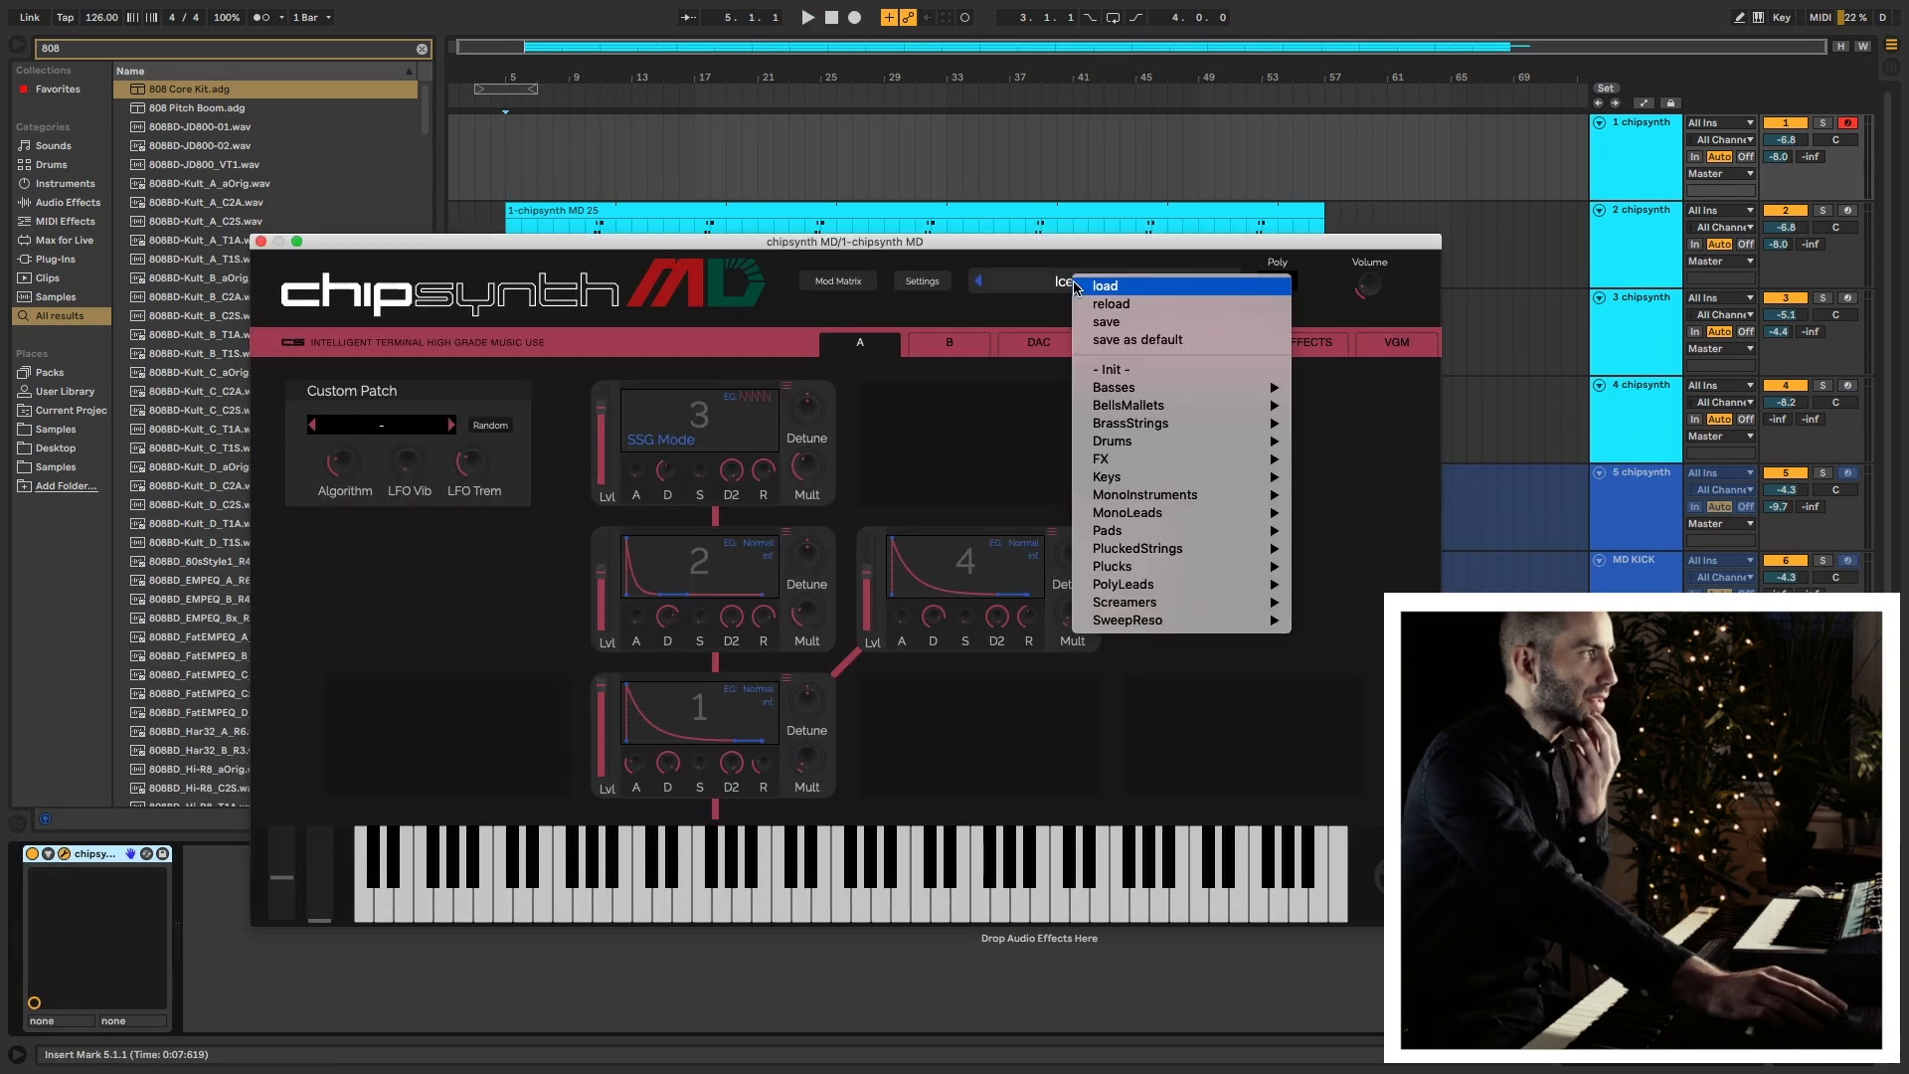
{"action": "mouse_move", "coordinate": [1193, 529]}
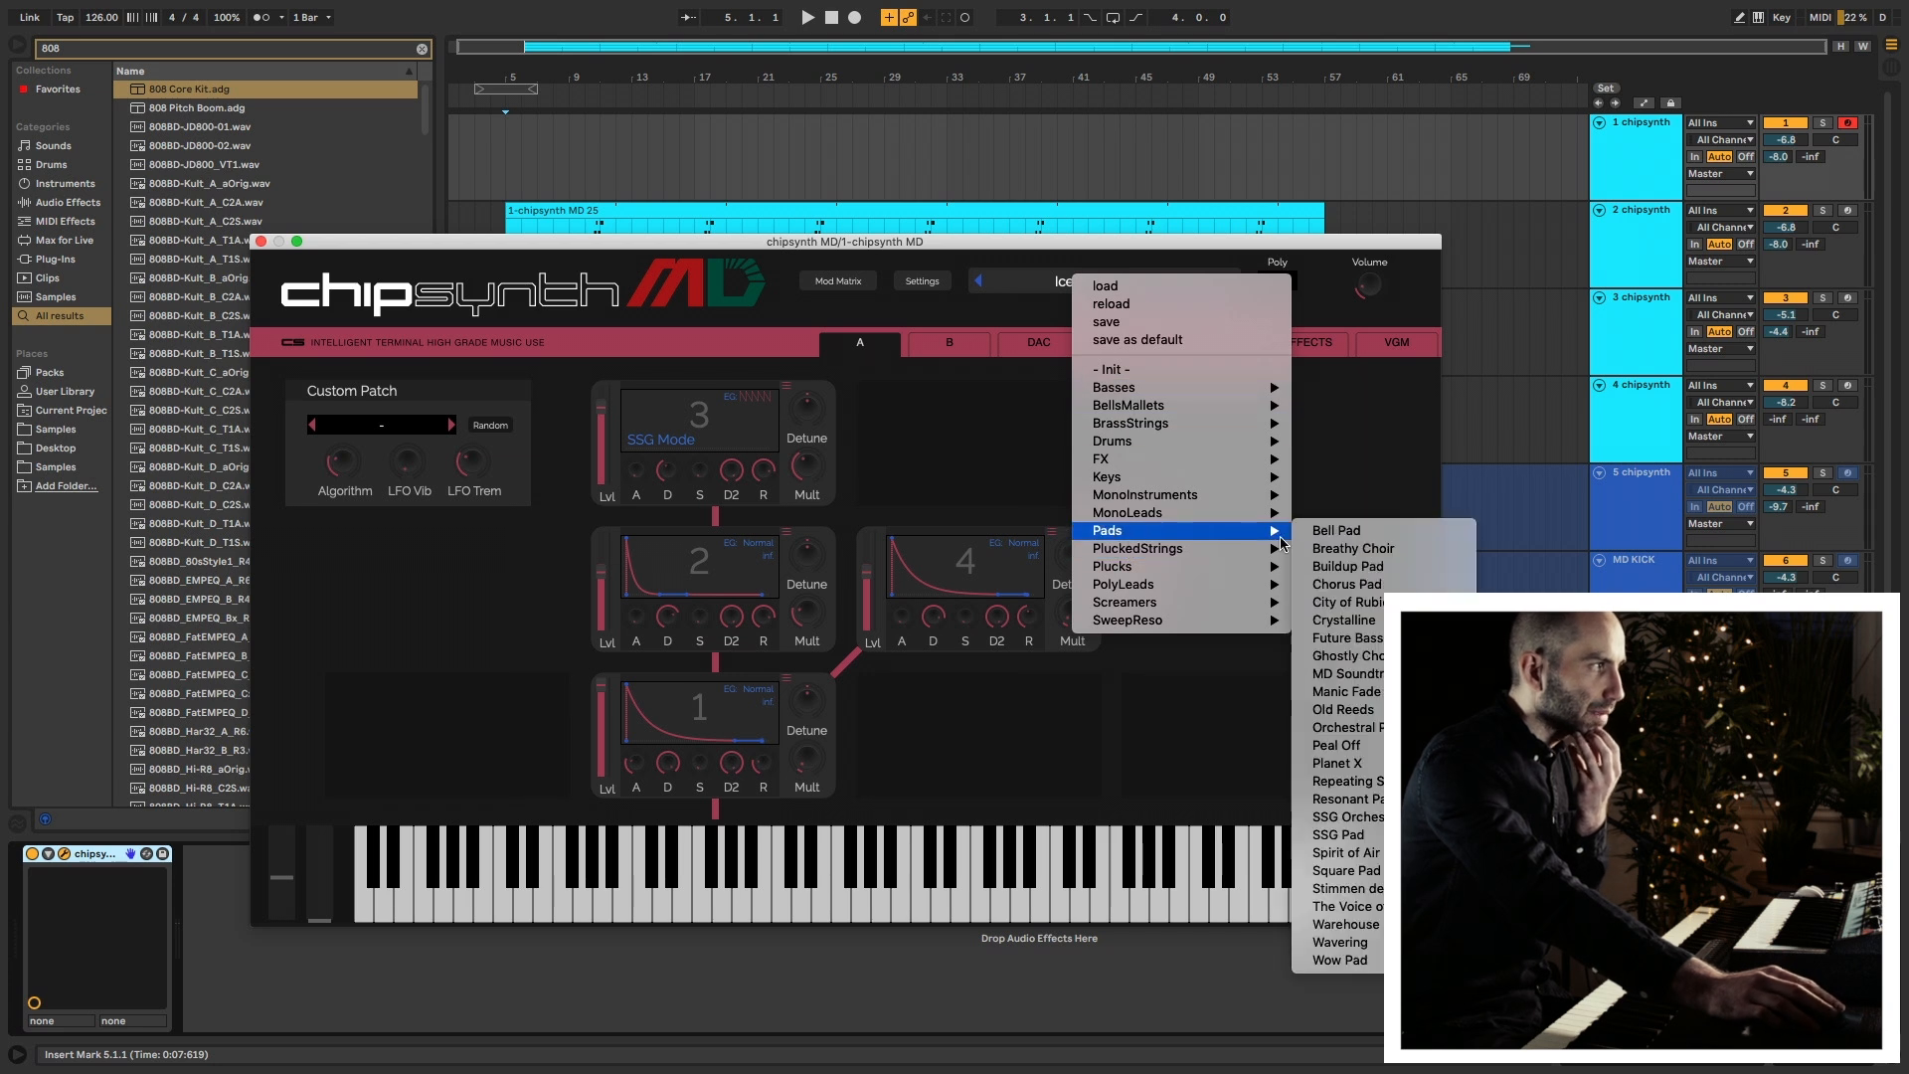
{"action": "left_click", "coordinate": [1352, 532]}
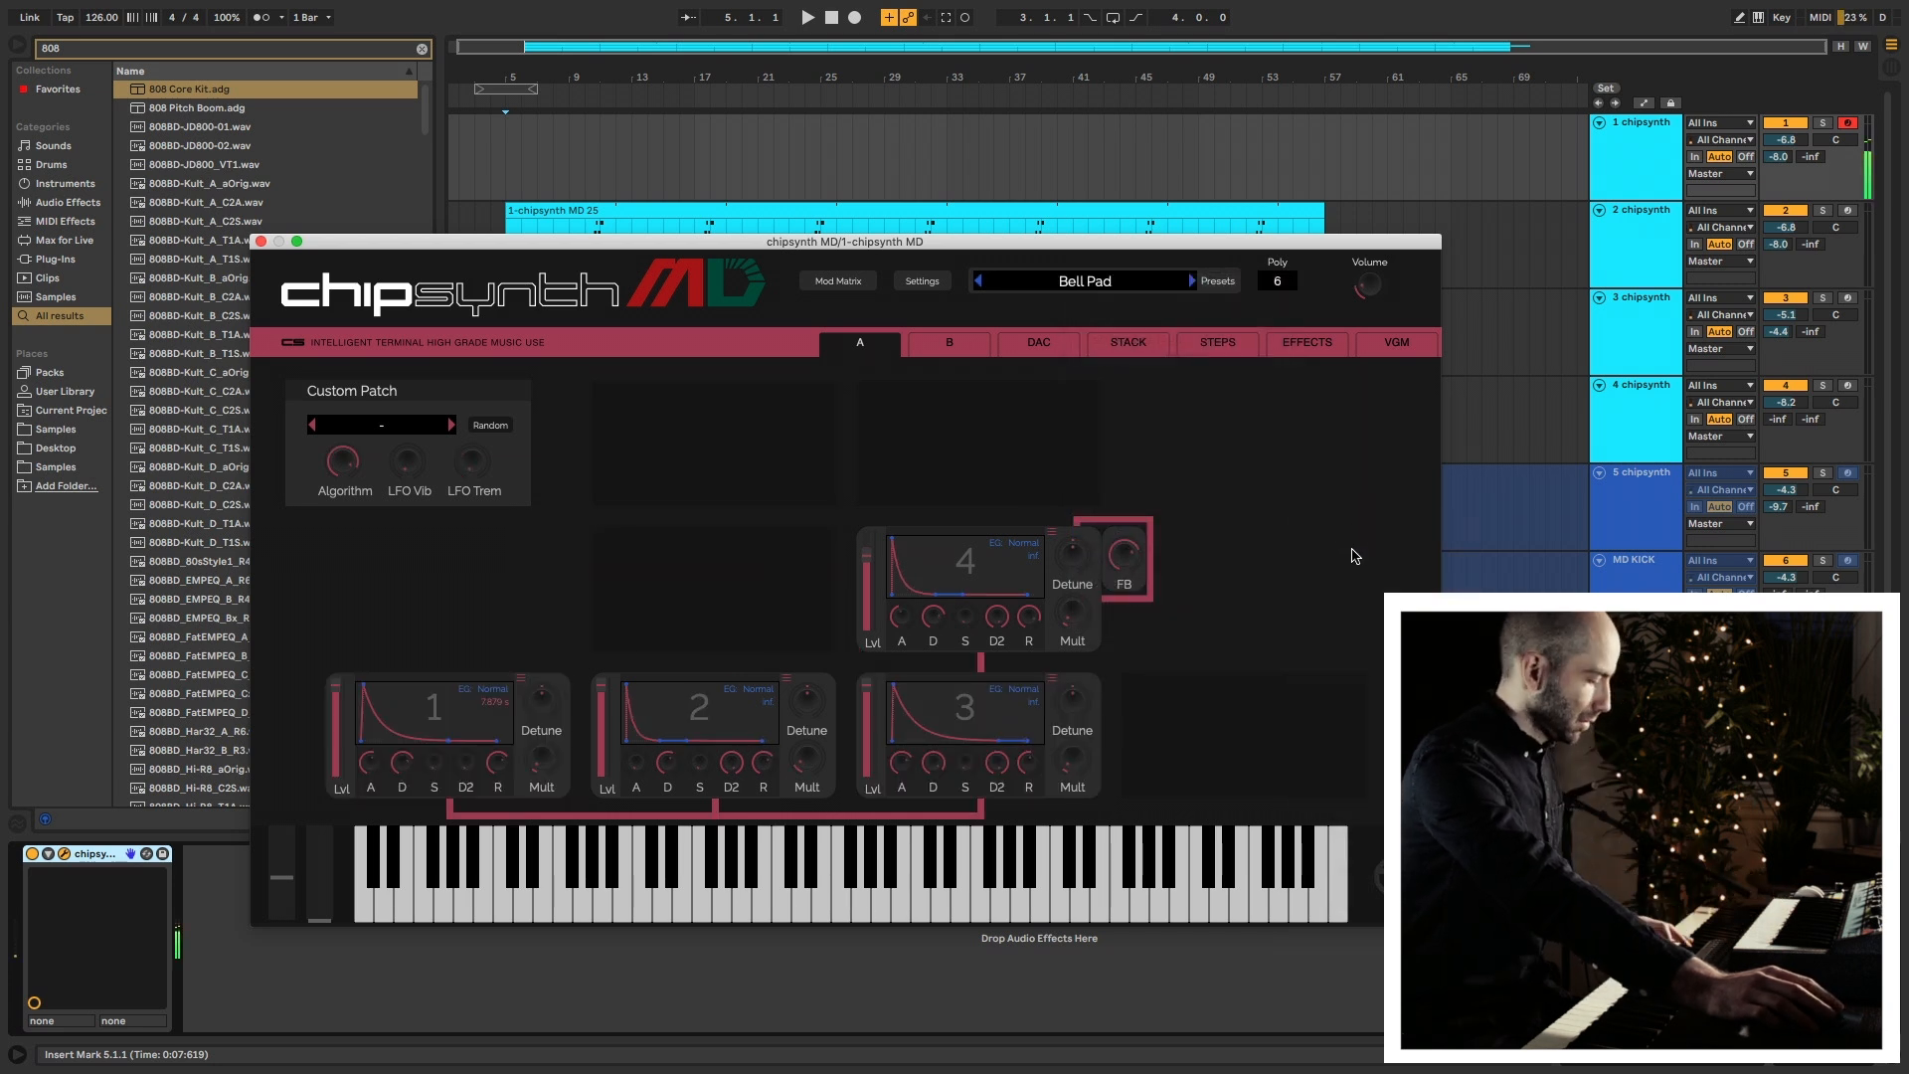
{"action": "left_click", "coordinate": [1194, 283]}
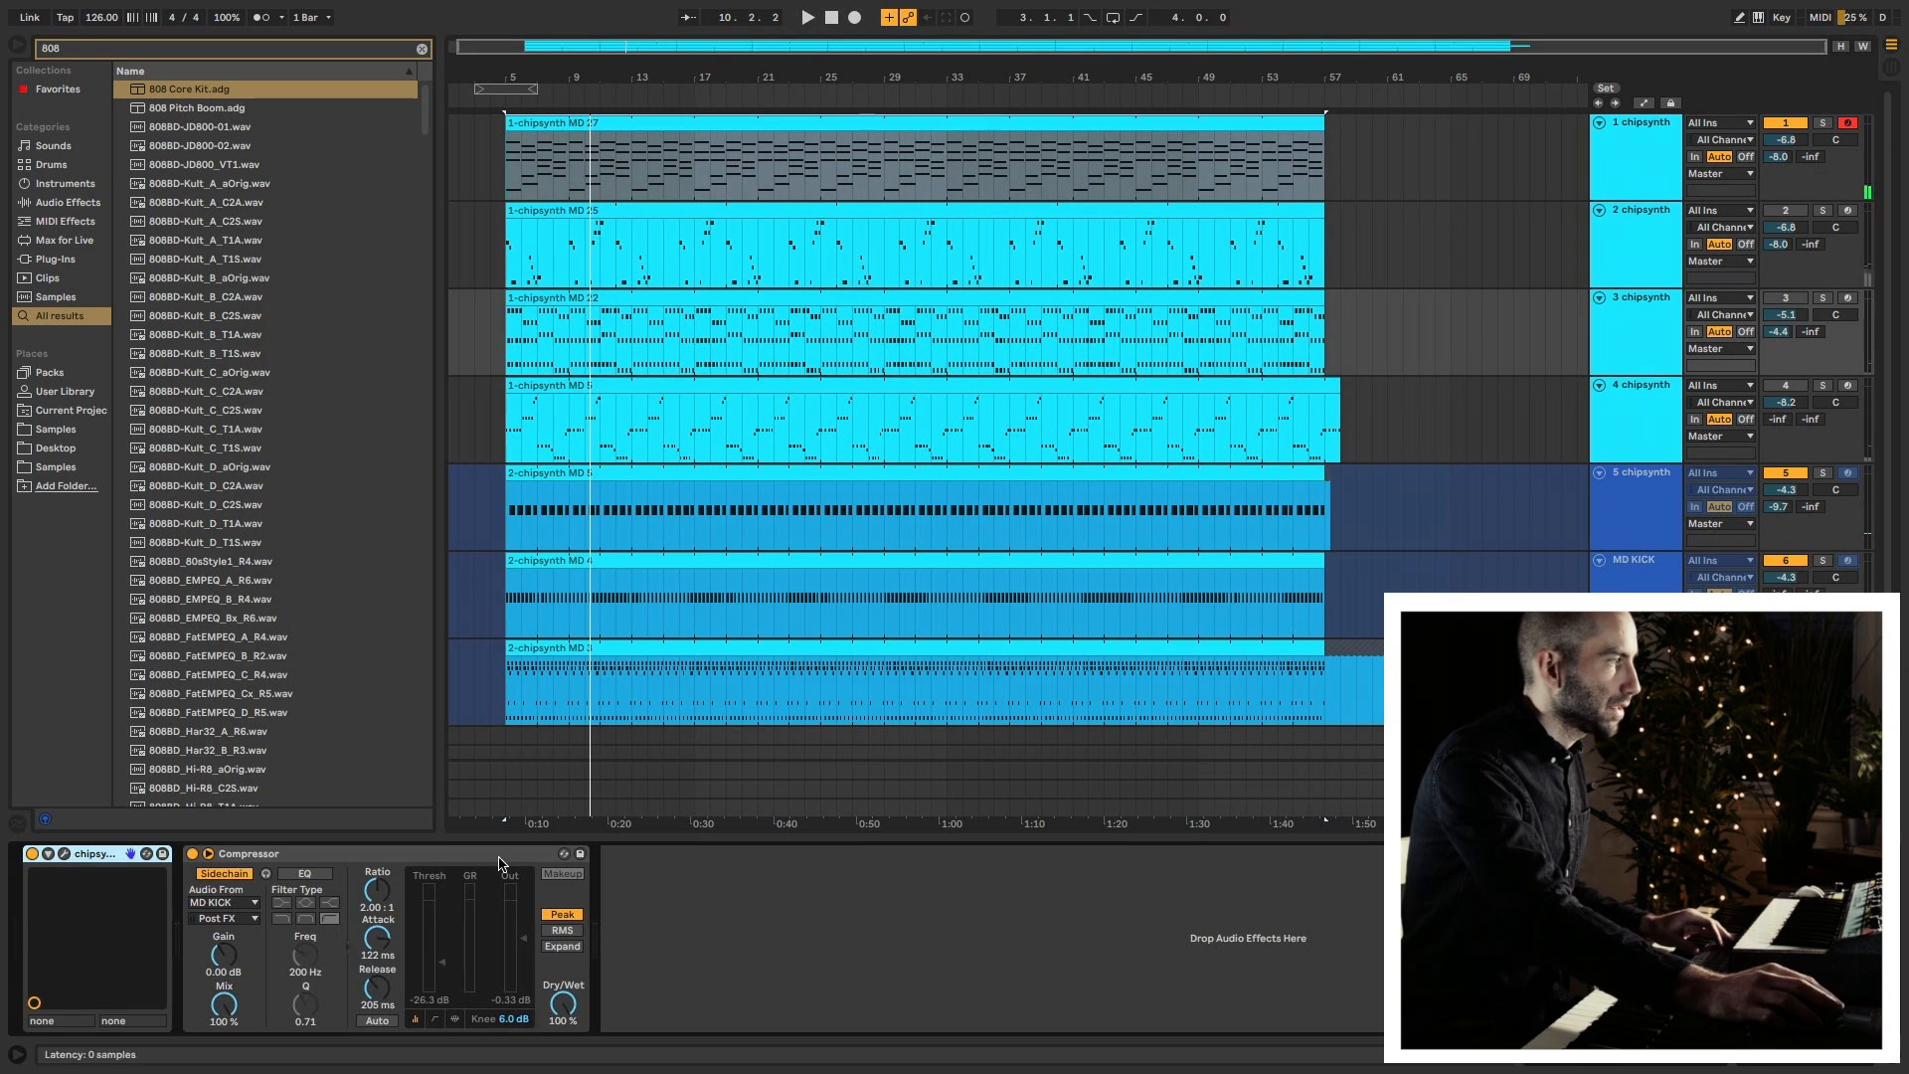
During playback, set the pad track Compressor's threshold to -49.9 dB, attack to 4.16 ms and output gain to 3.63 dB.
{"action": "left_click", "coordinate": [502, 855]}
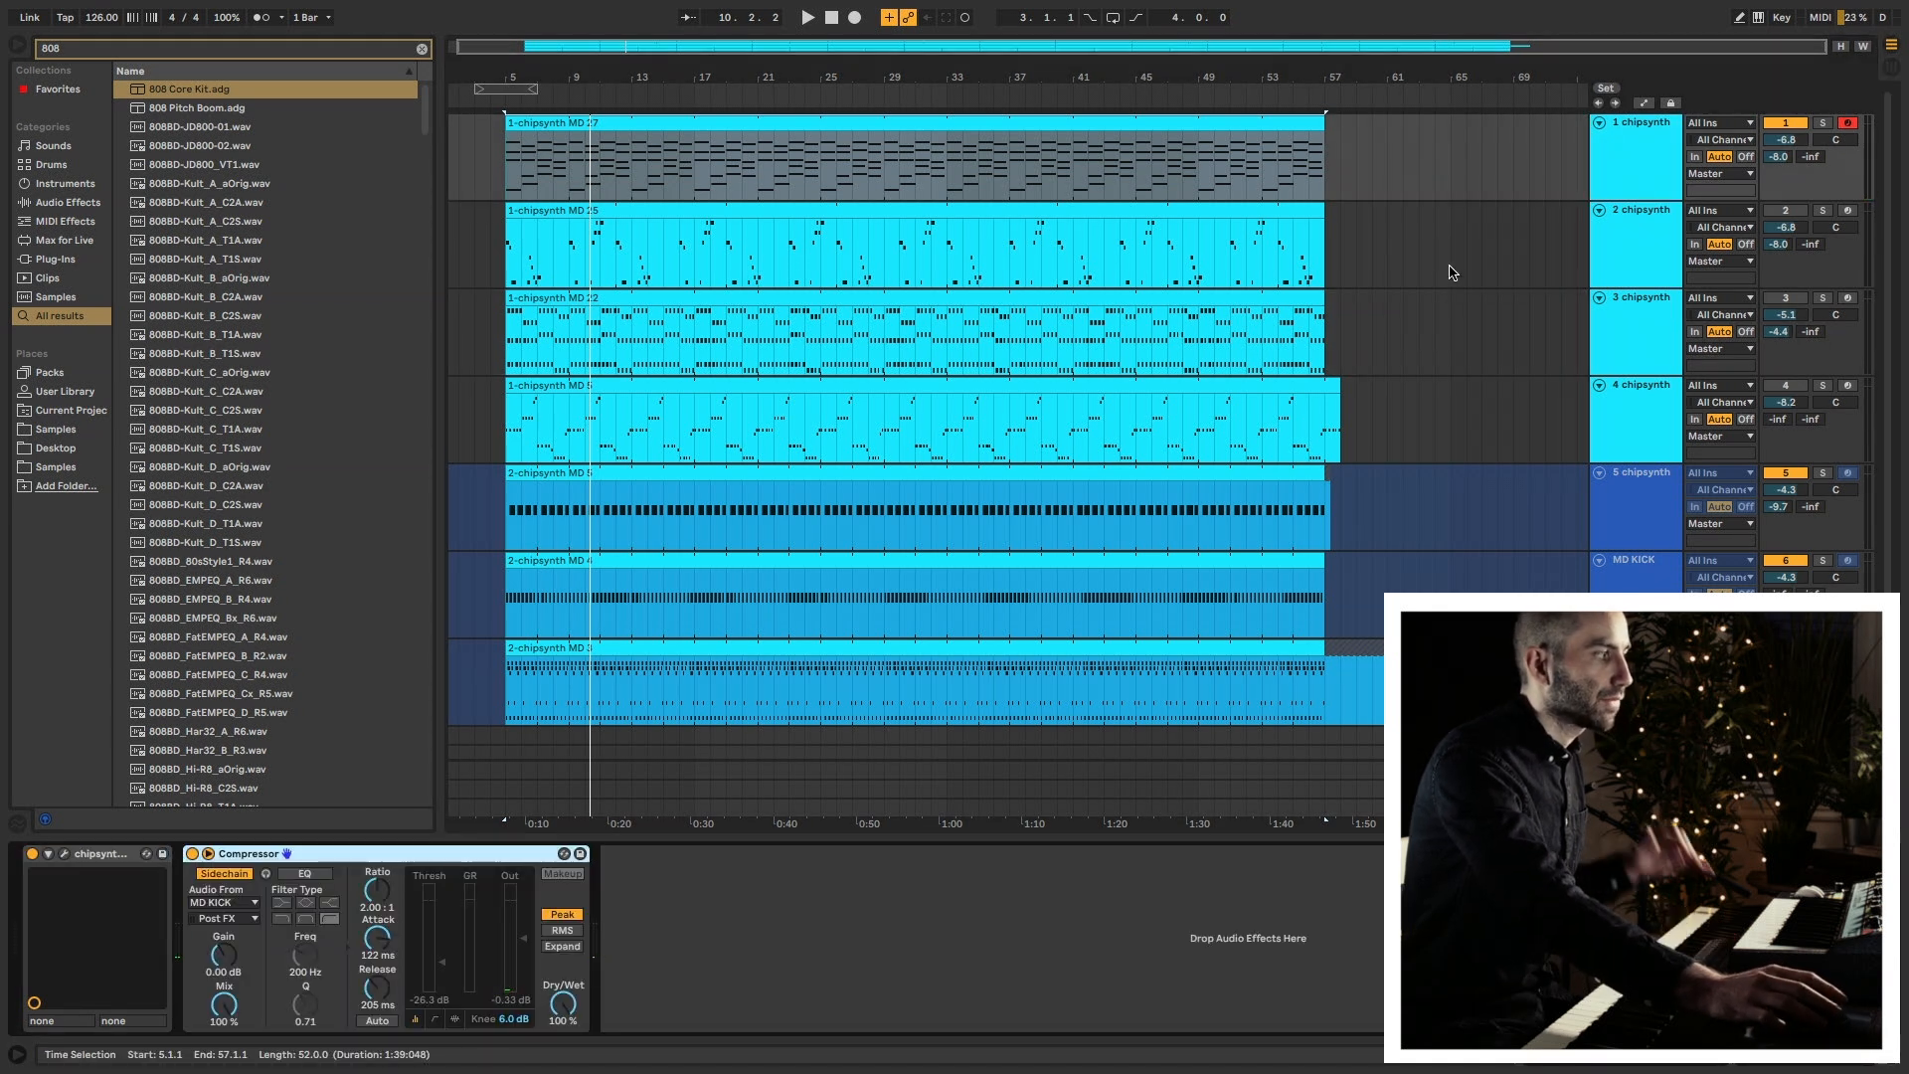
{"action": "key", "text": "space"}
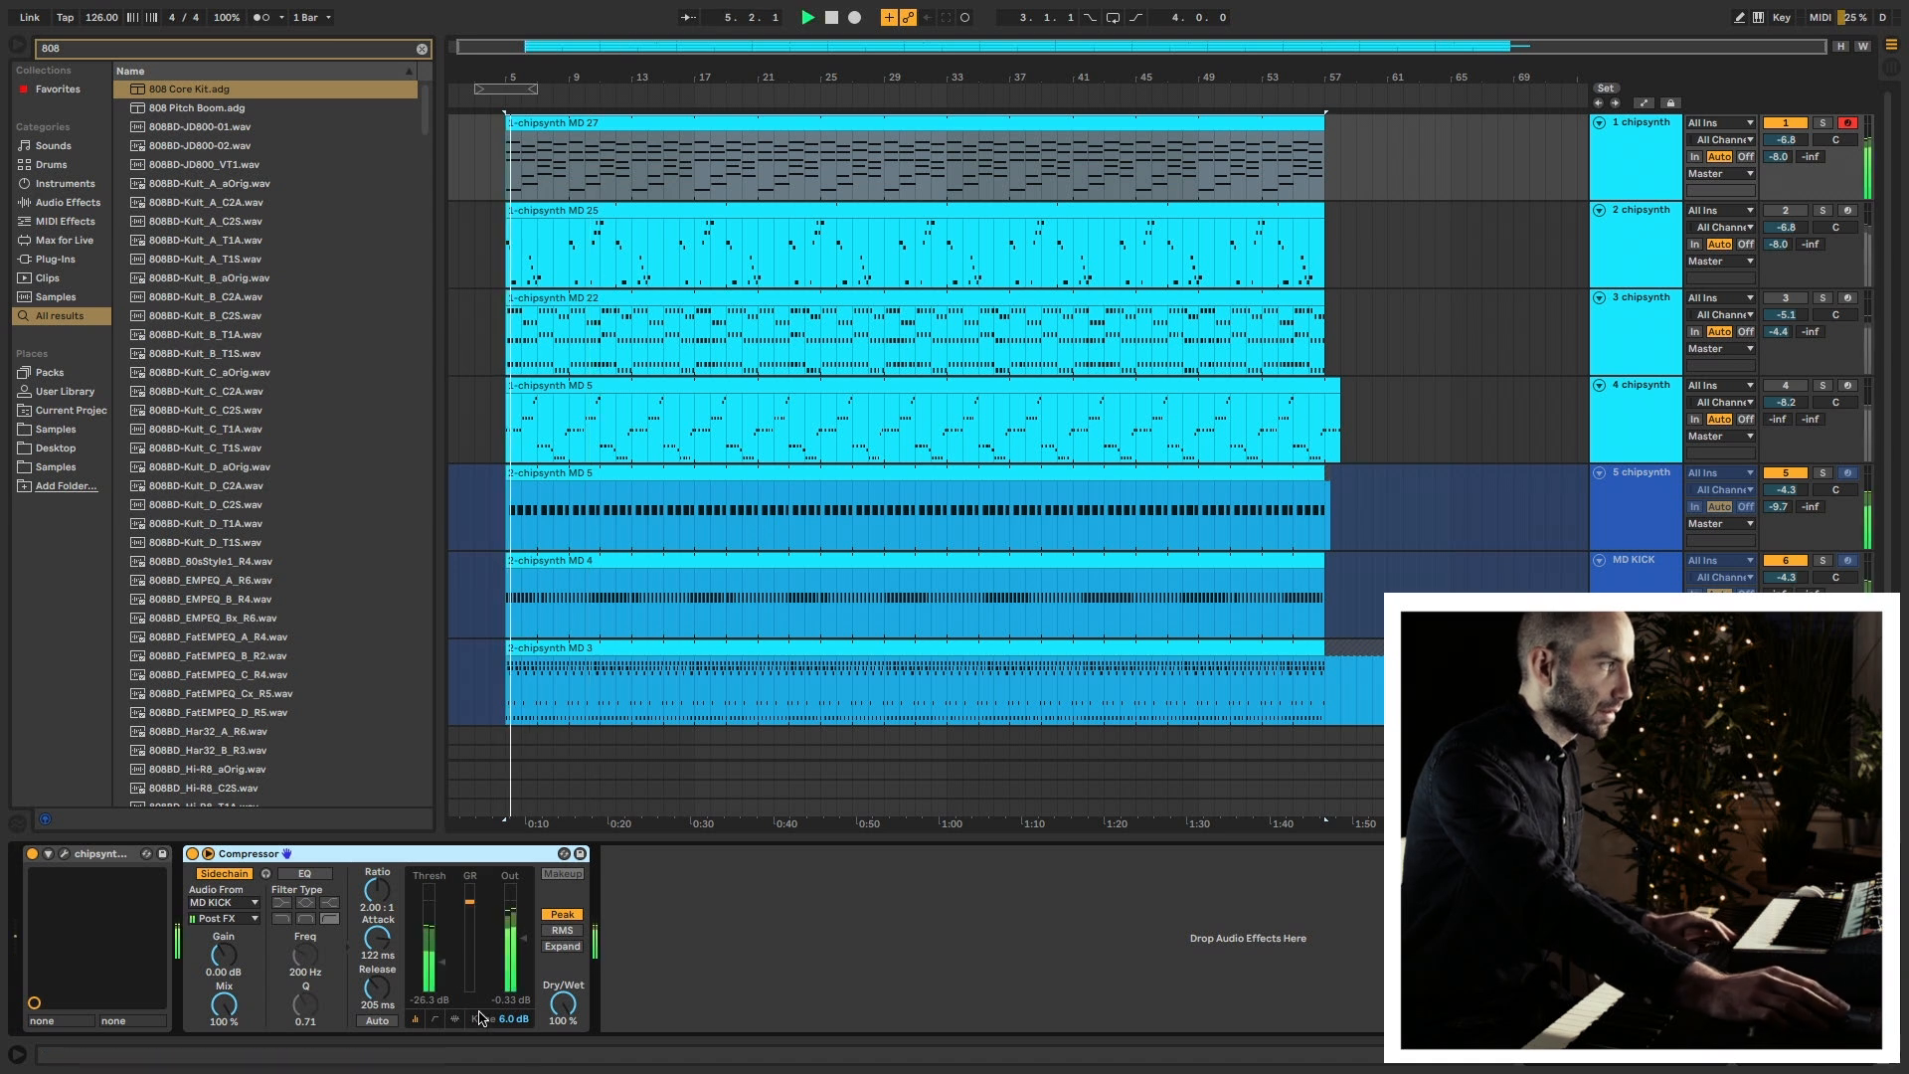
{"action": "left_click_drag", "start_coordinate": [442, 963], "coordinate": [442, 983]}
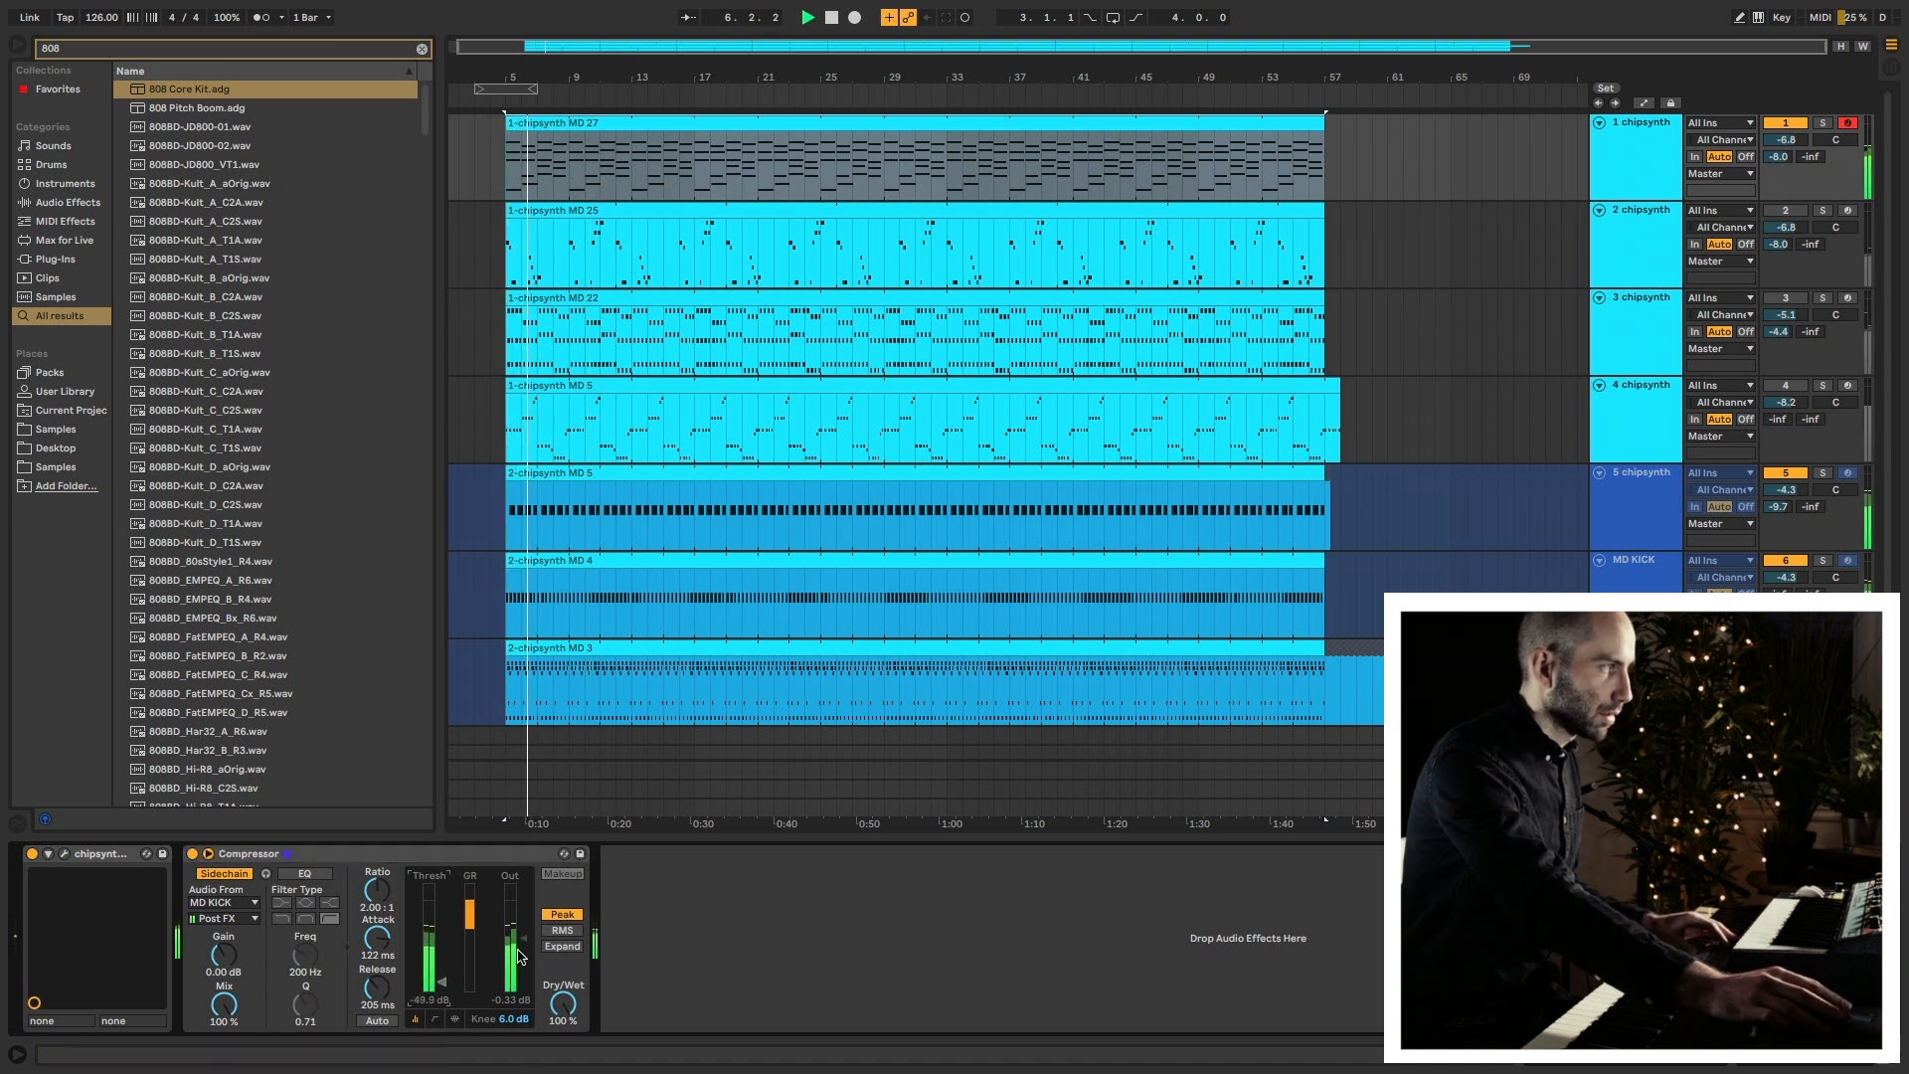
{"action": "left_click_drag", "start_coordinate": [378, 938], "coordinate": [379, 941]}
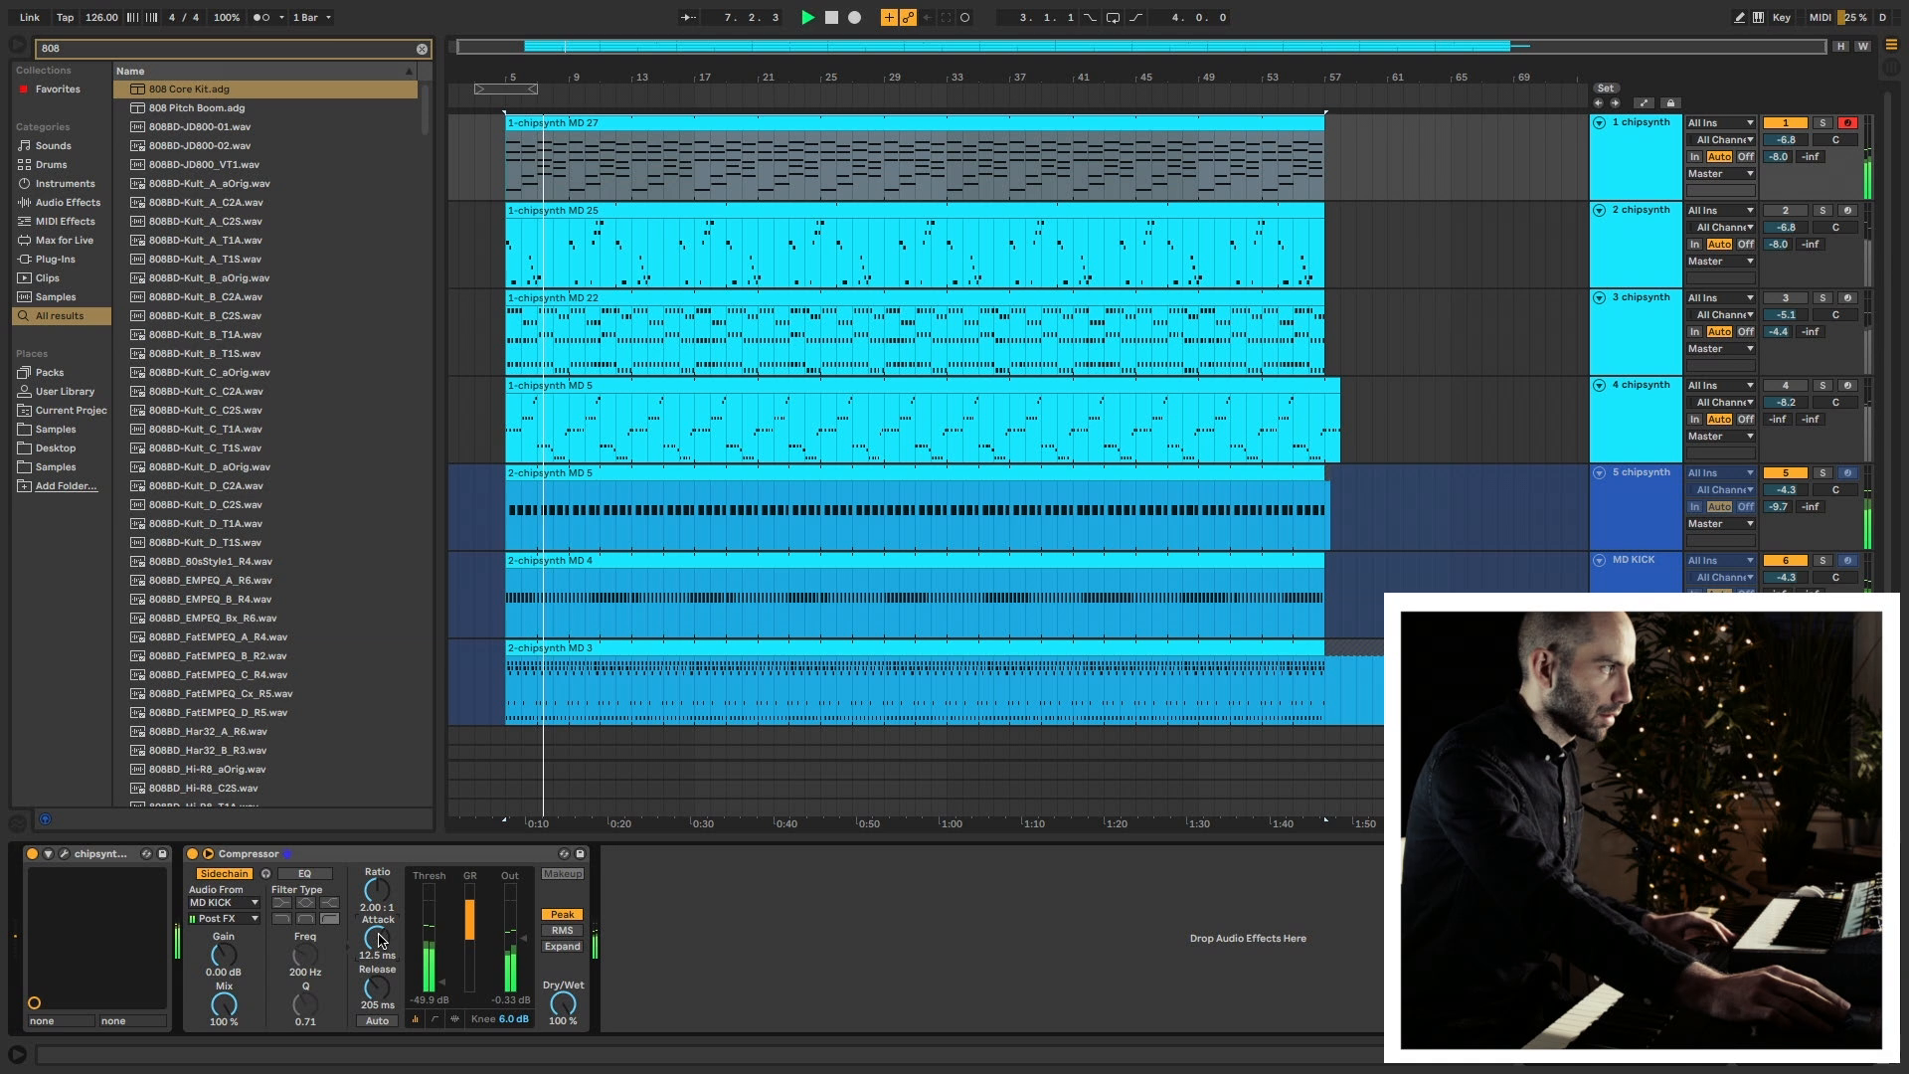
{"action": "left_click_drag", "start_coordinate": [523, 915], "coordinate": [523, 932]}
{"action": "mouse_move", "coordinate": [378, 939]}
{"action": "left_mouse_down"}
{"action": "mouse_move", "coordinate": [378, 954]}
{"action": "mouse_move", "coordinate": [378, 935]}
{"action": "left_mouse_up"}
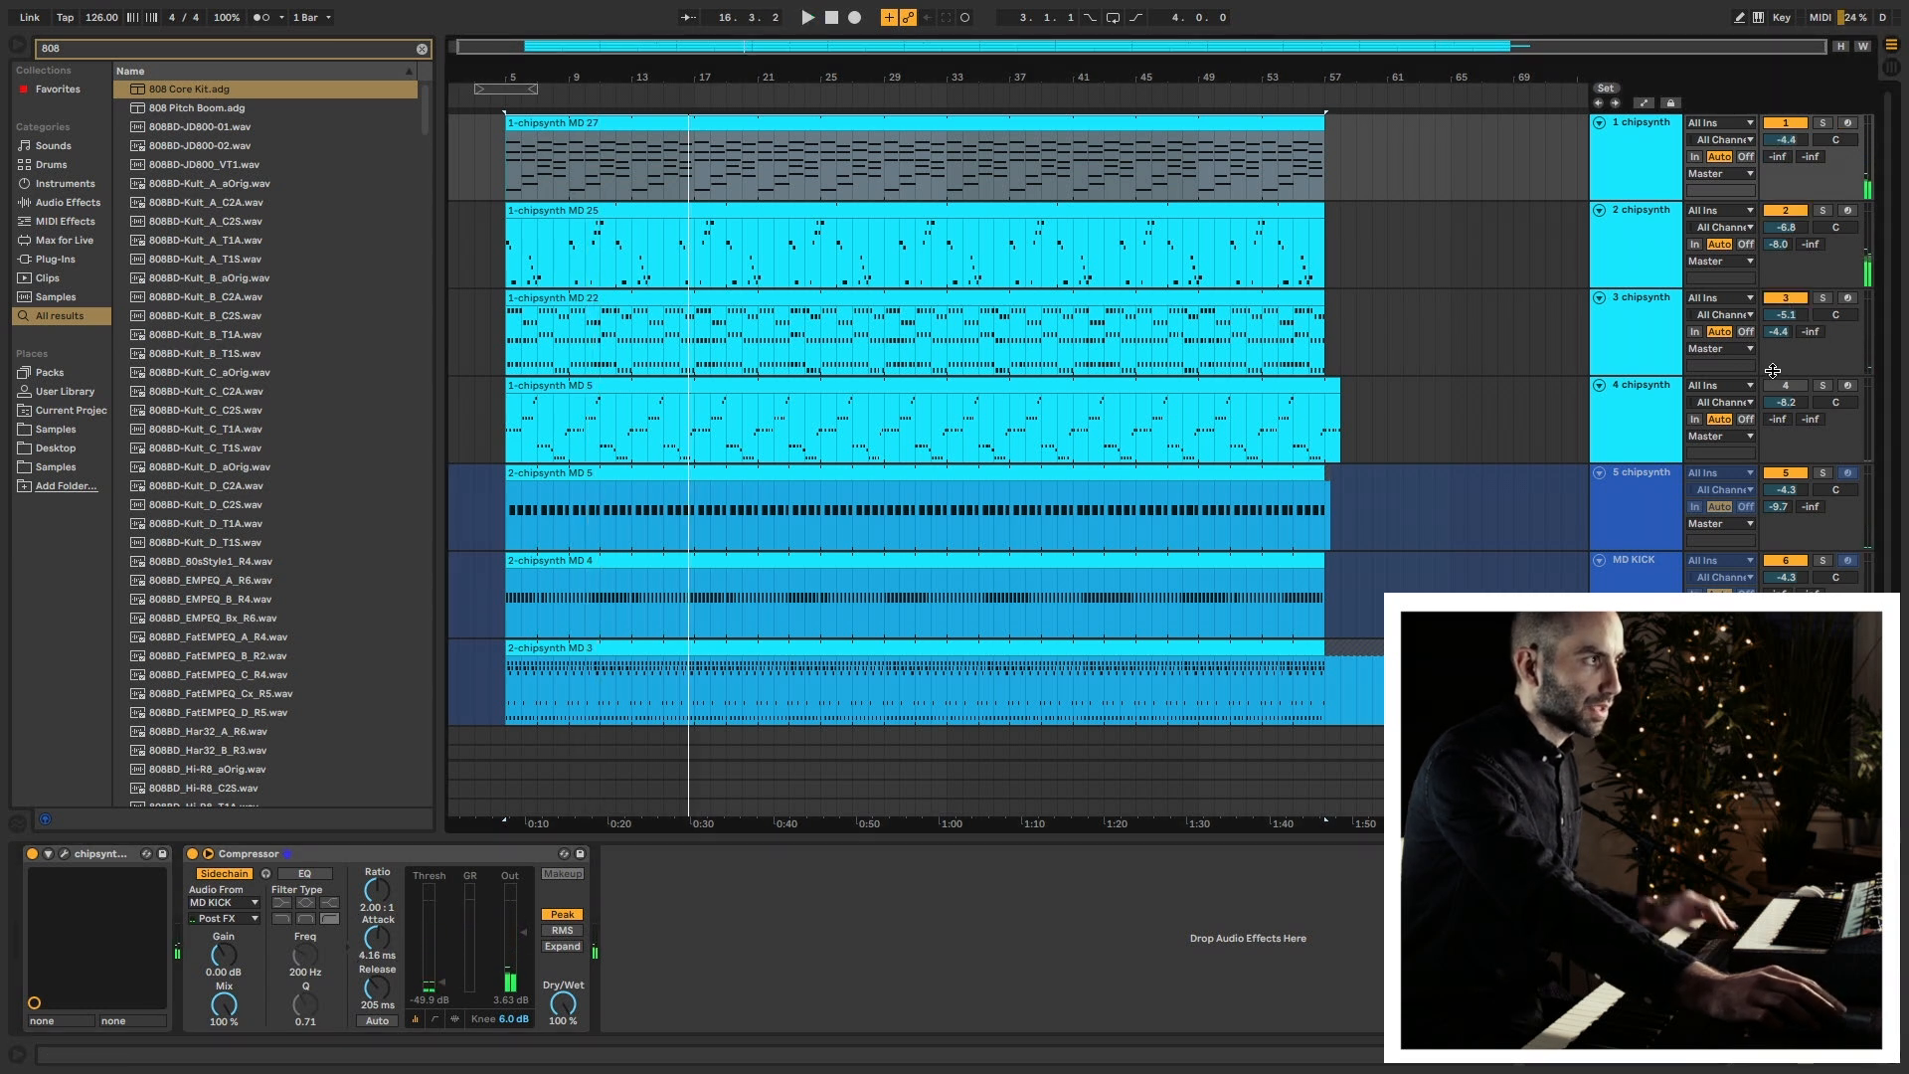
Reactivate the fourth track, then audition chipsynth MD's MonoLeads presets from Kwak Lead onward on the new first track.
{"action": "left_click", "coordinate": [1786, 386]}
{"action": "key", "text": "space"}
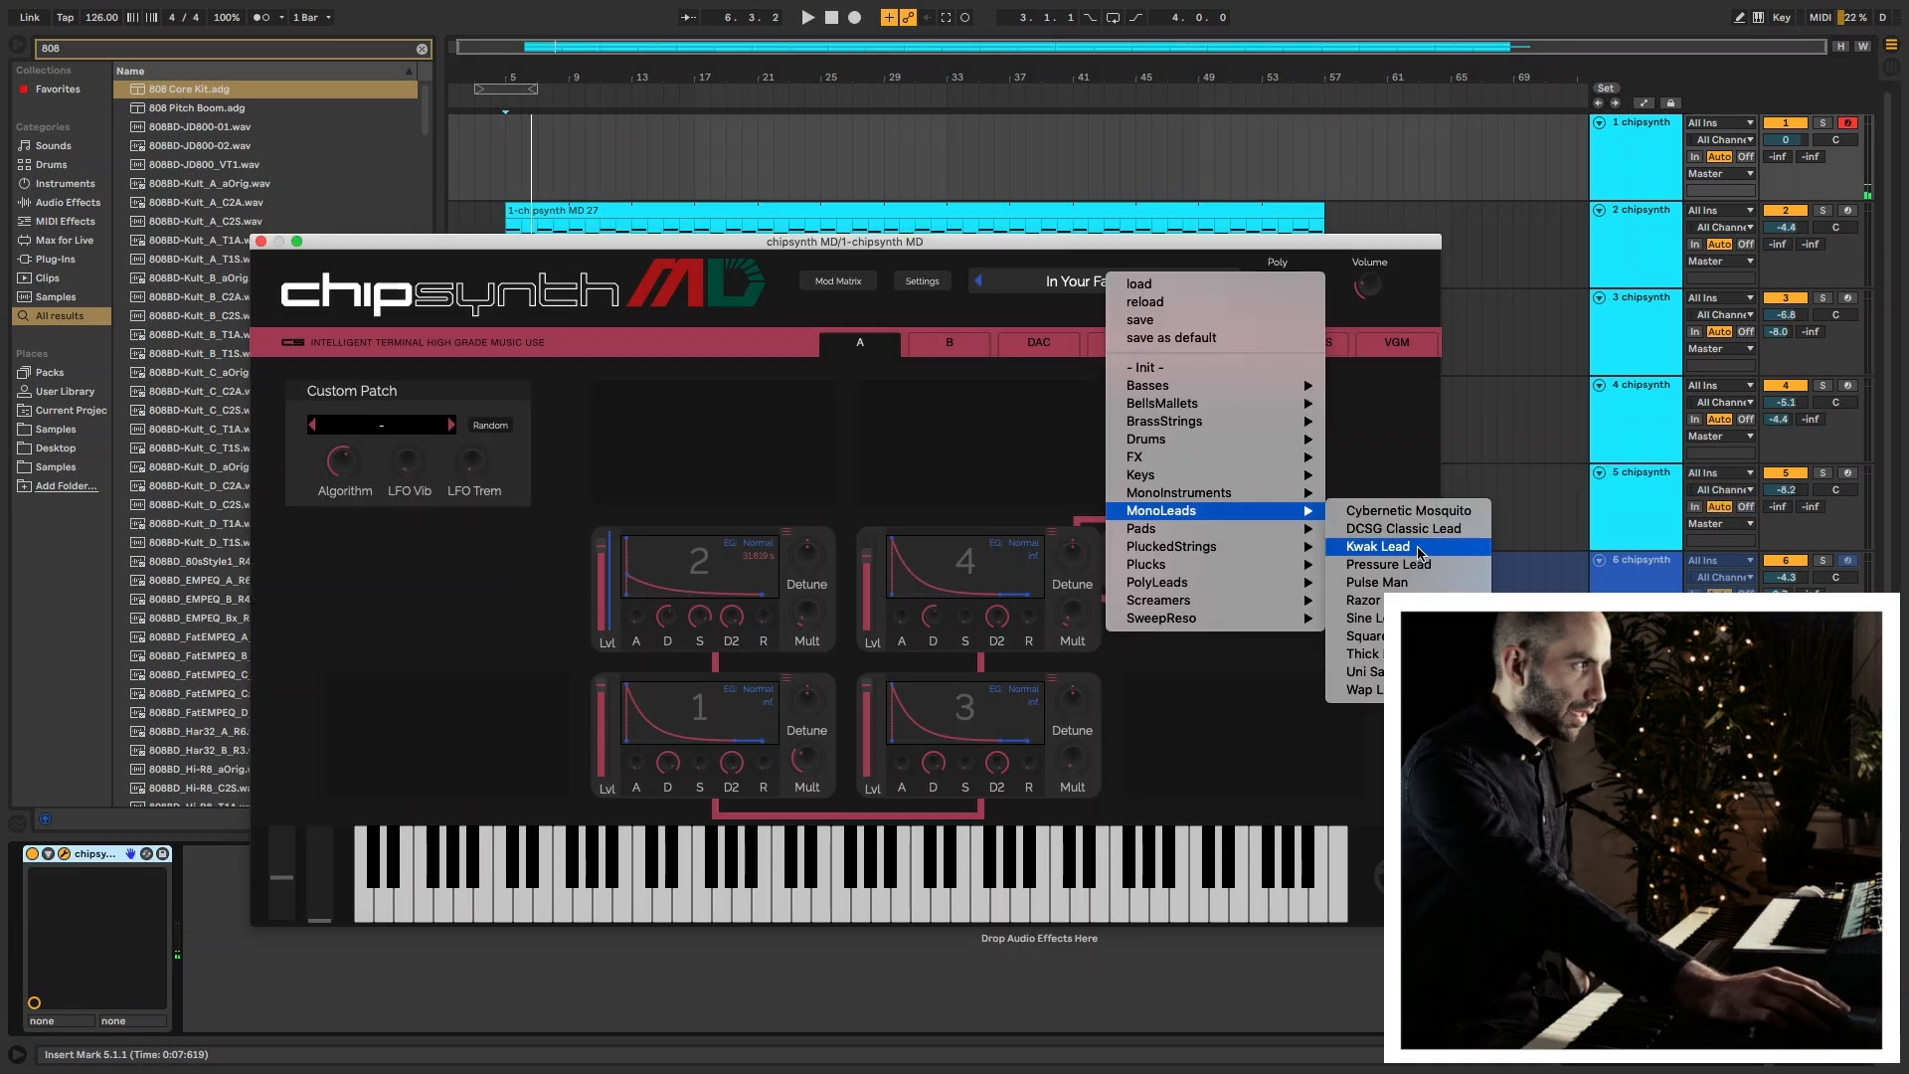
{"action": "left_click", "coordinate": [1406, 547]}
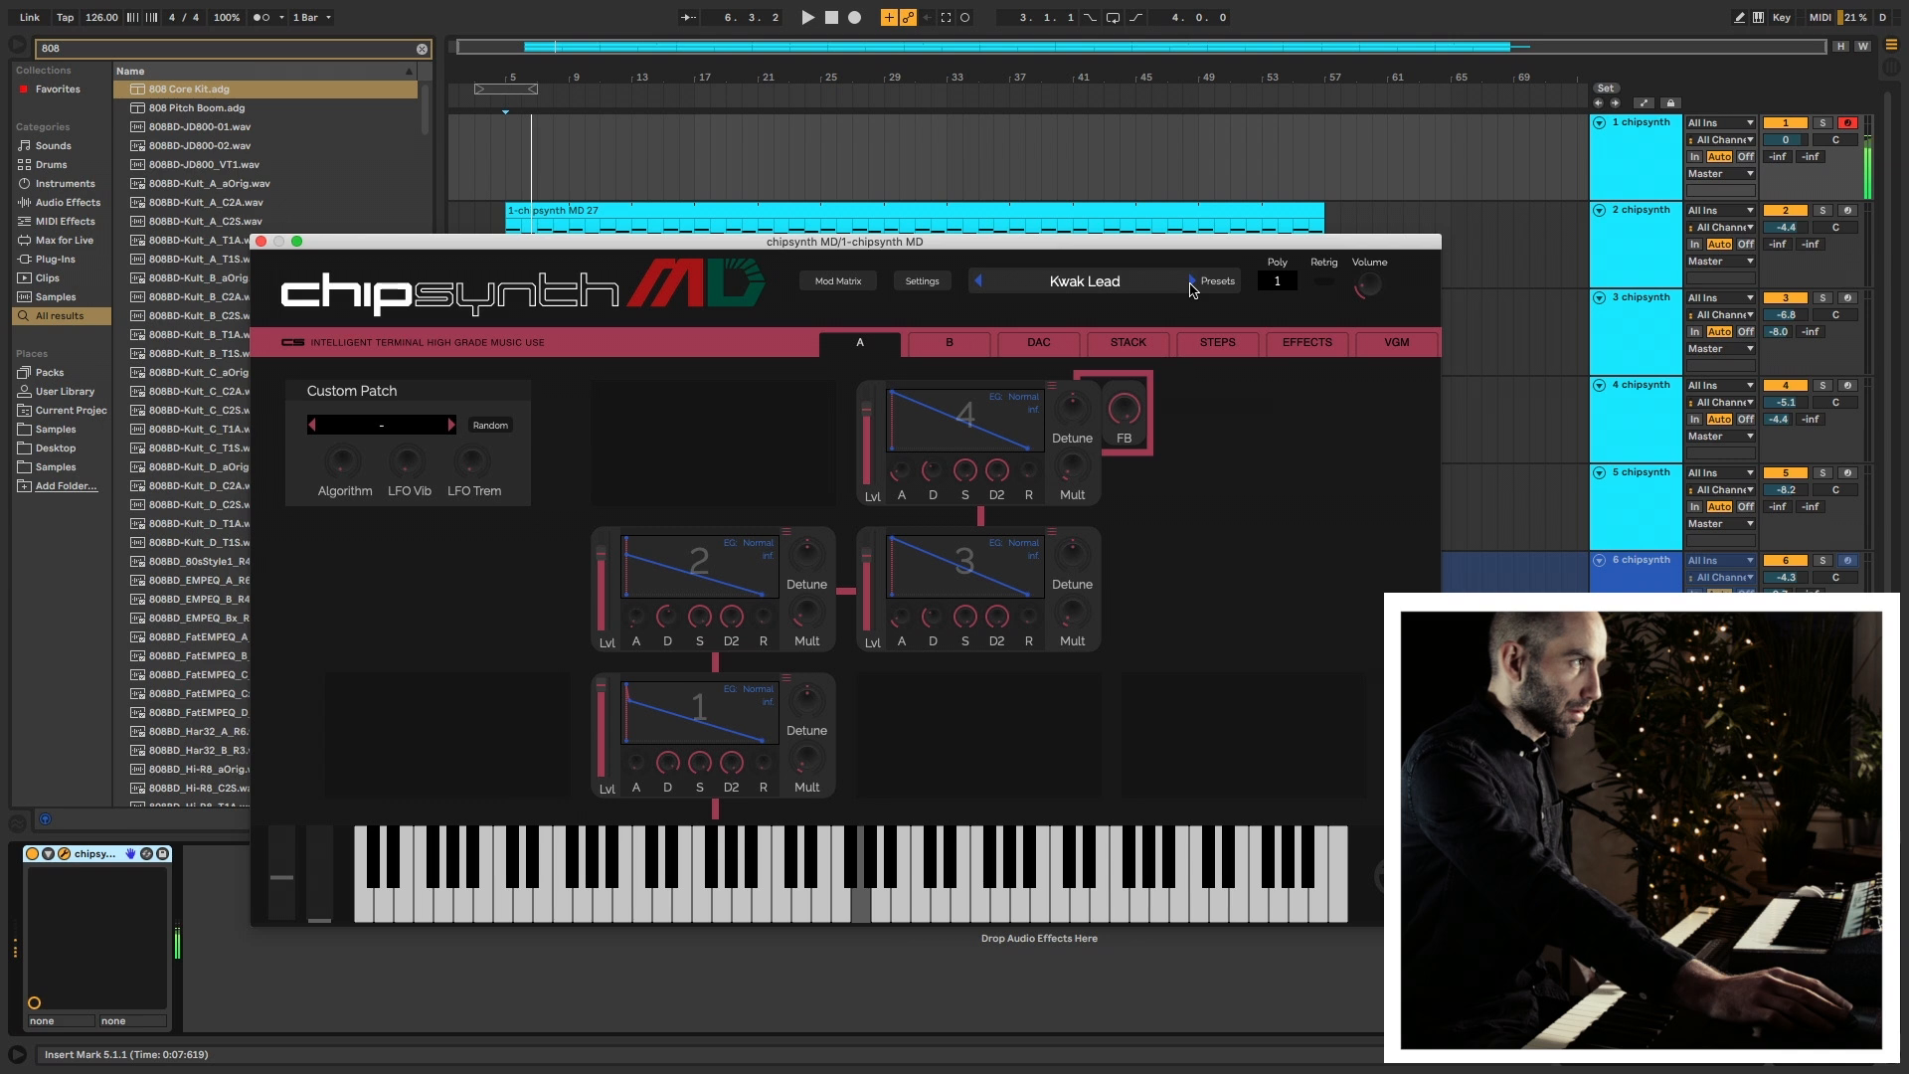
{"action": "left_click", "coordinate": [1192, 282]}
{"action": "left_click", "coordinate": [261, 242]}
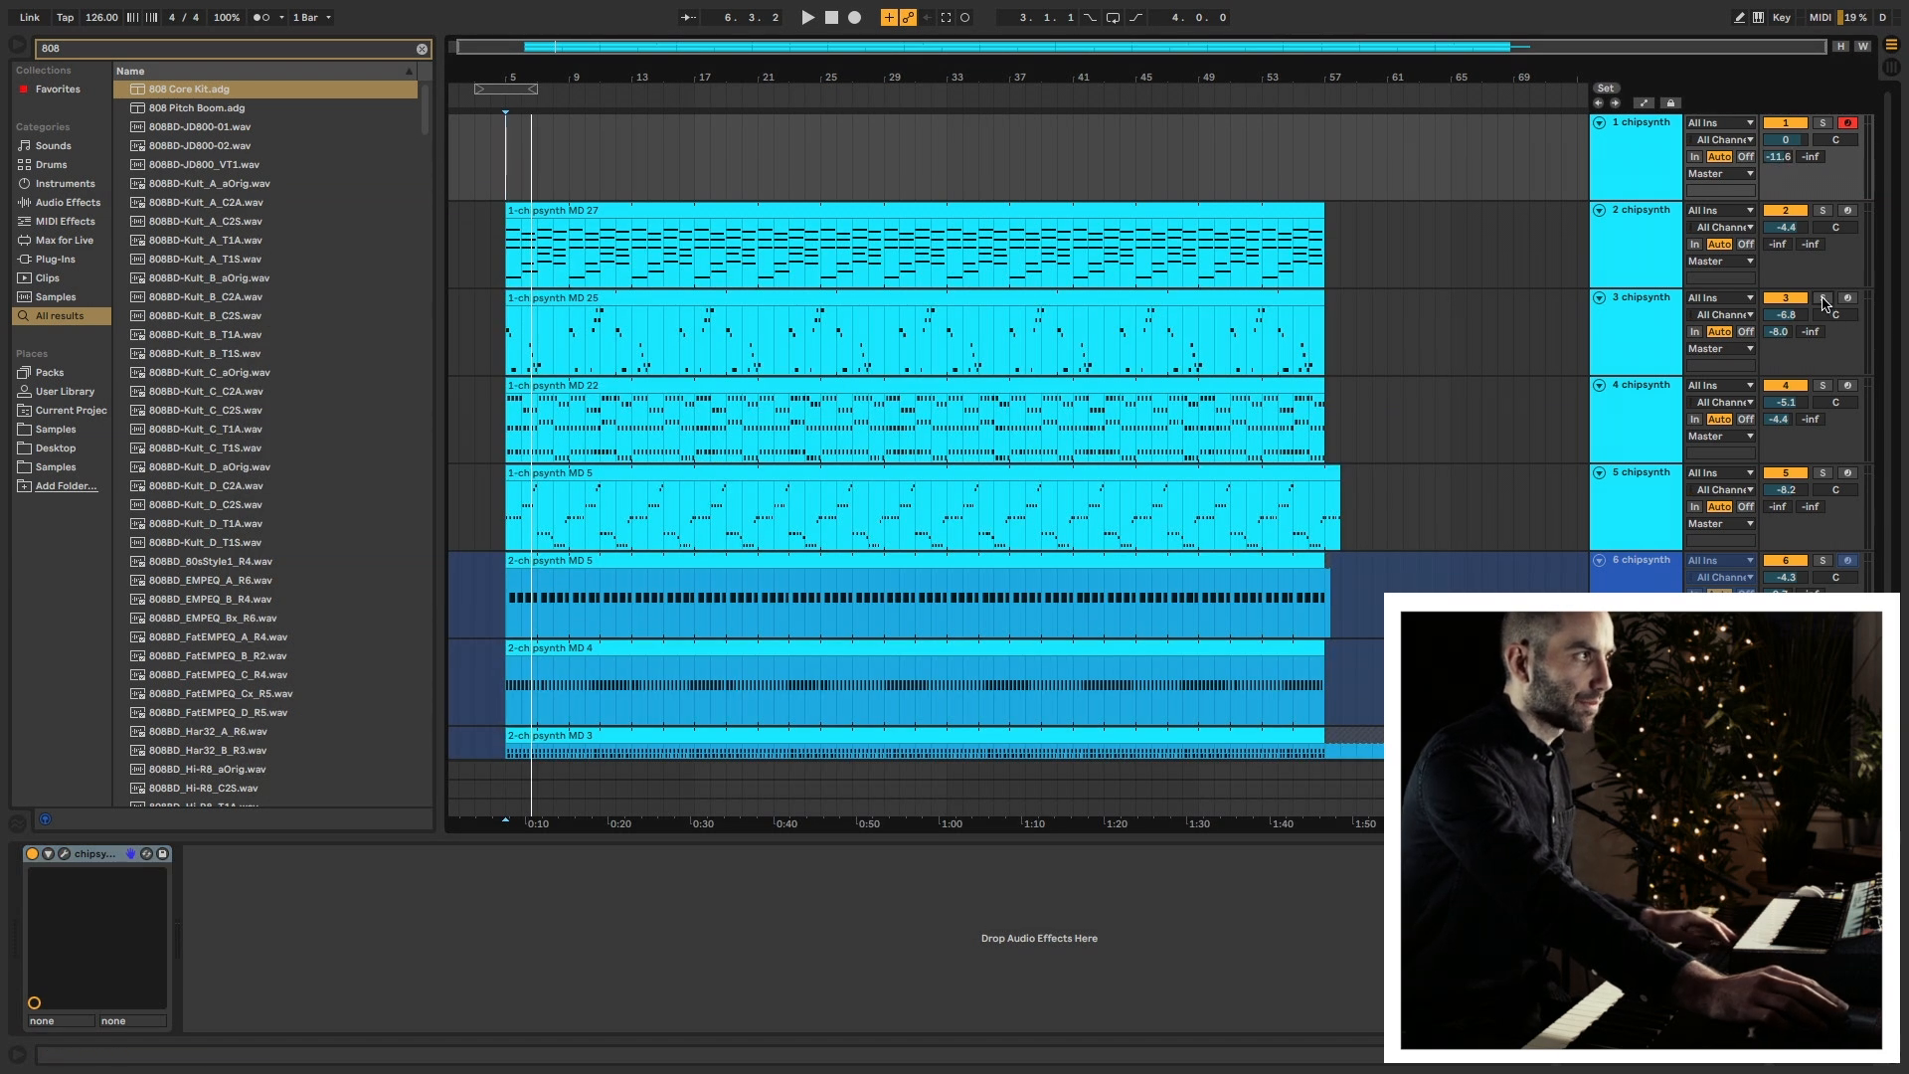
Copy the lead clip from the third track to bar 5 of the new first track and set that track's volume to -10.1 dB.
{"action": "key", "text": "space"}
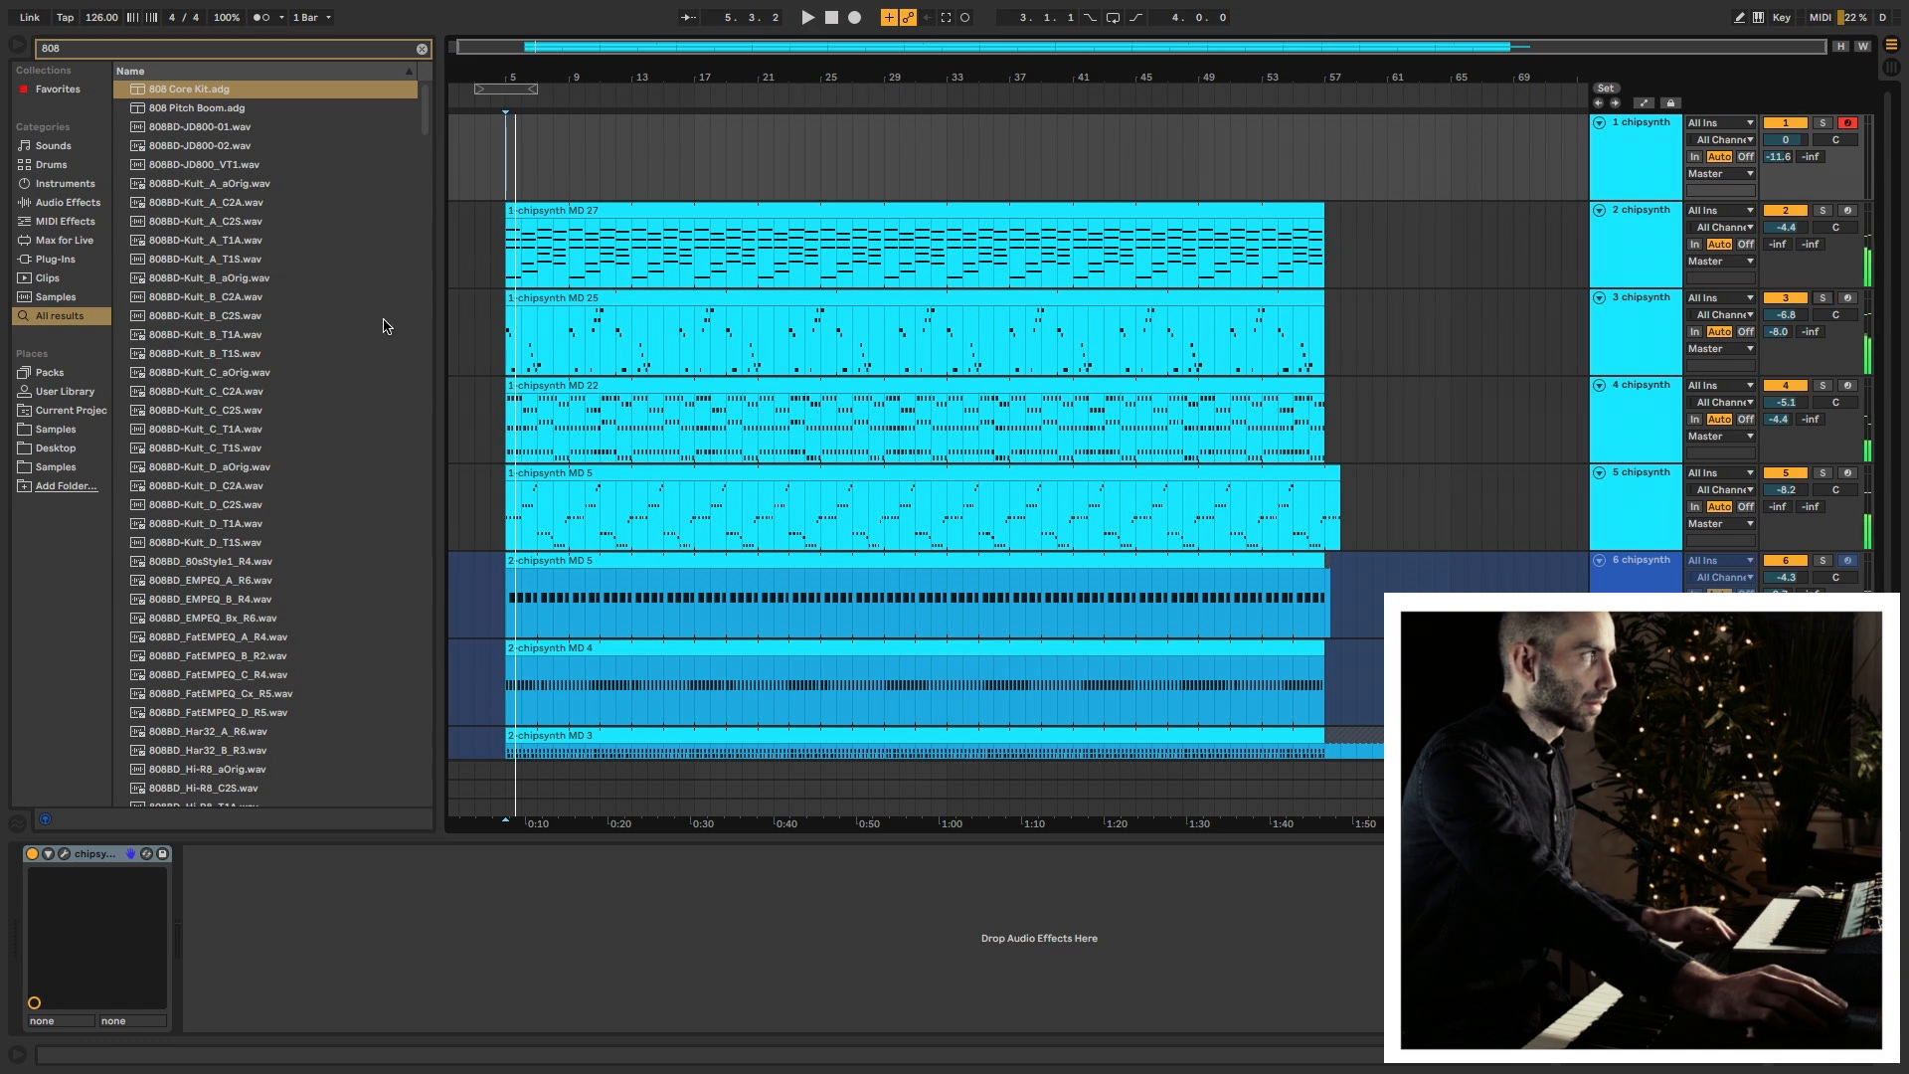
{"action": "left_click_drag", "start_coordinate": [555, 297], "coordinate": [549, 157]}
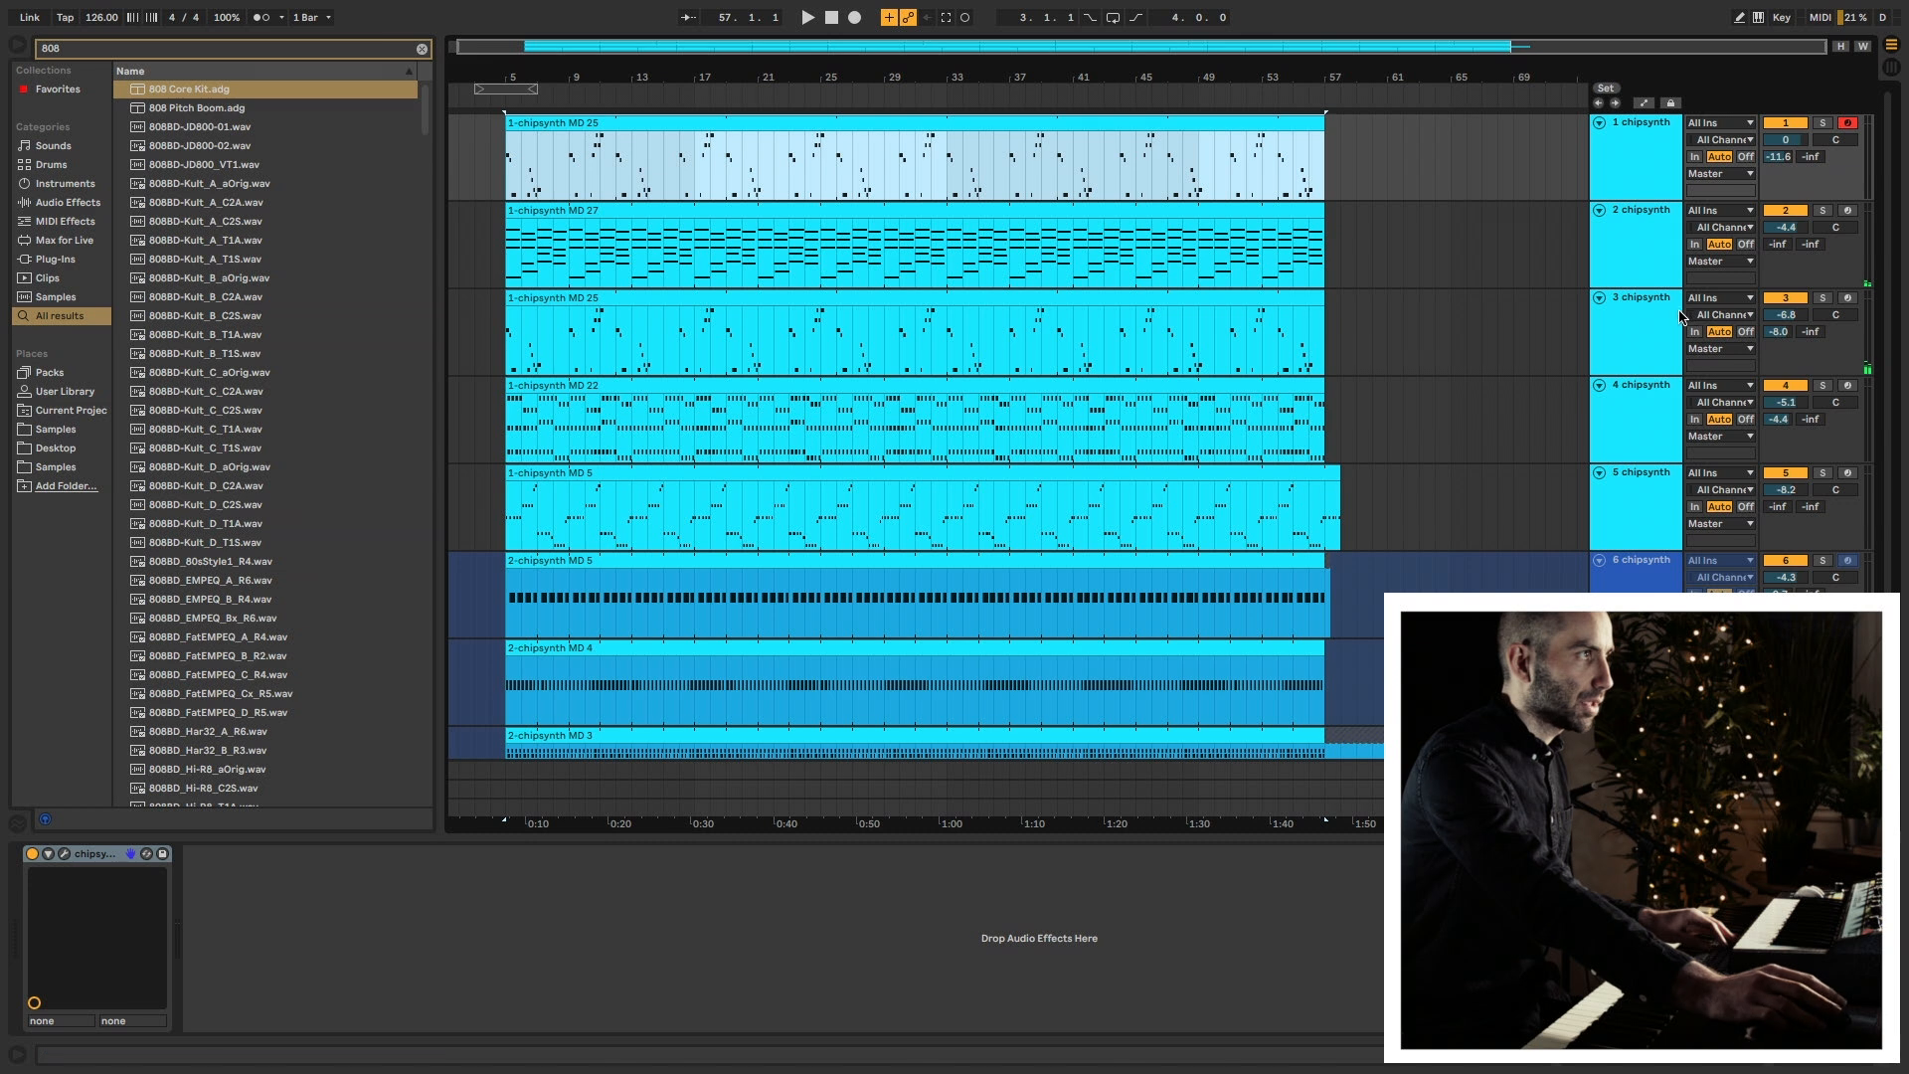
{"action": "key", "text": "space"}
{"action": "left_click_drag", "start_coordinate": [1801, 139], "coordinate": [1801, 175]}
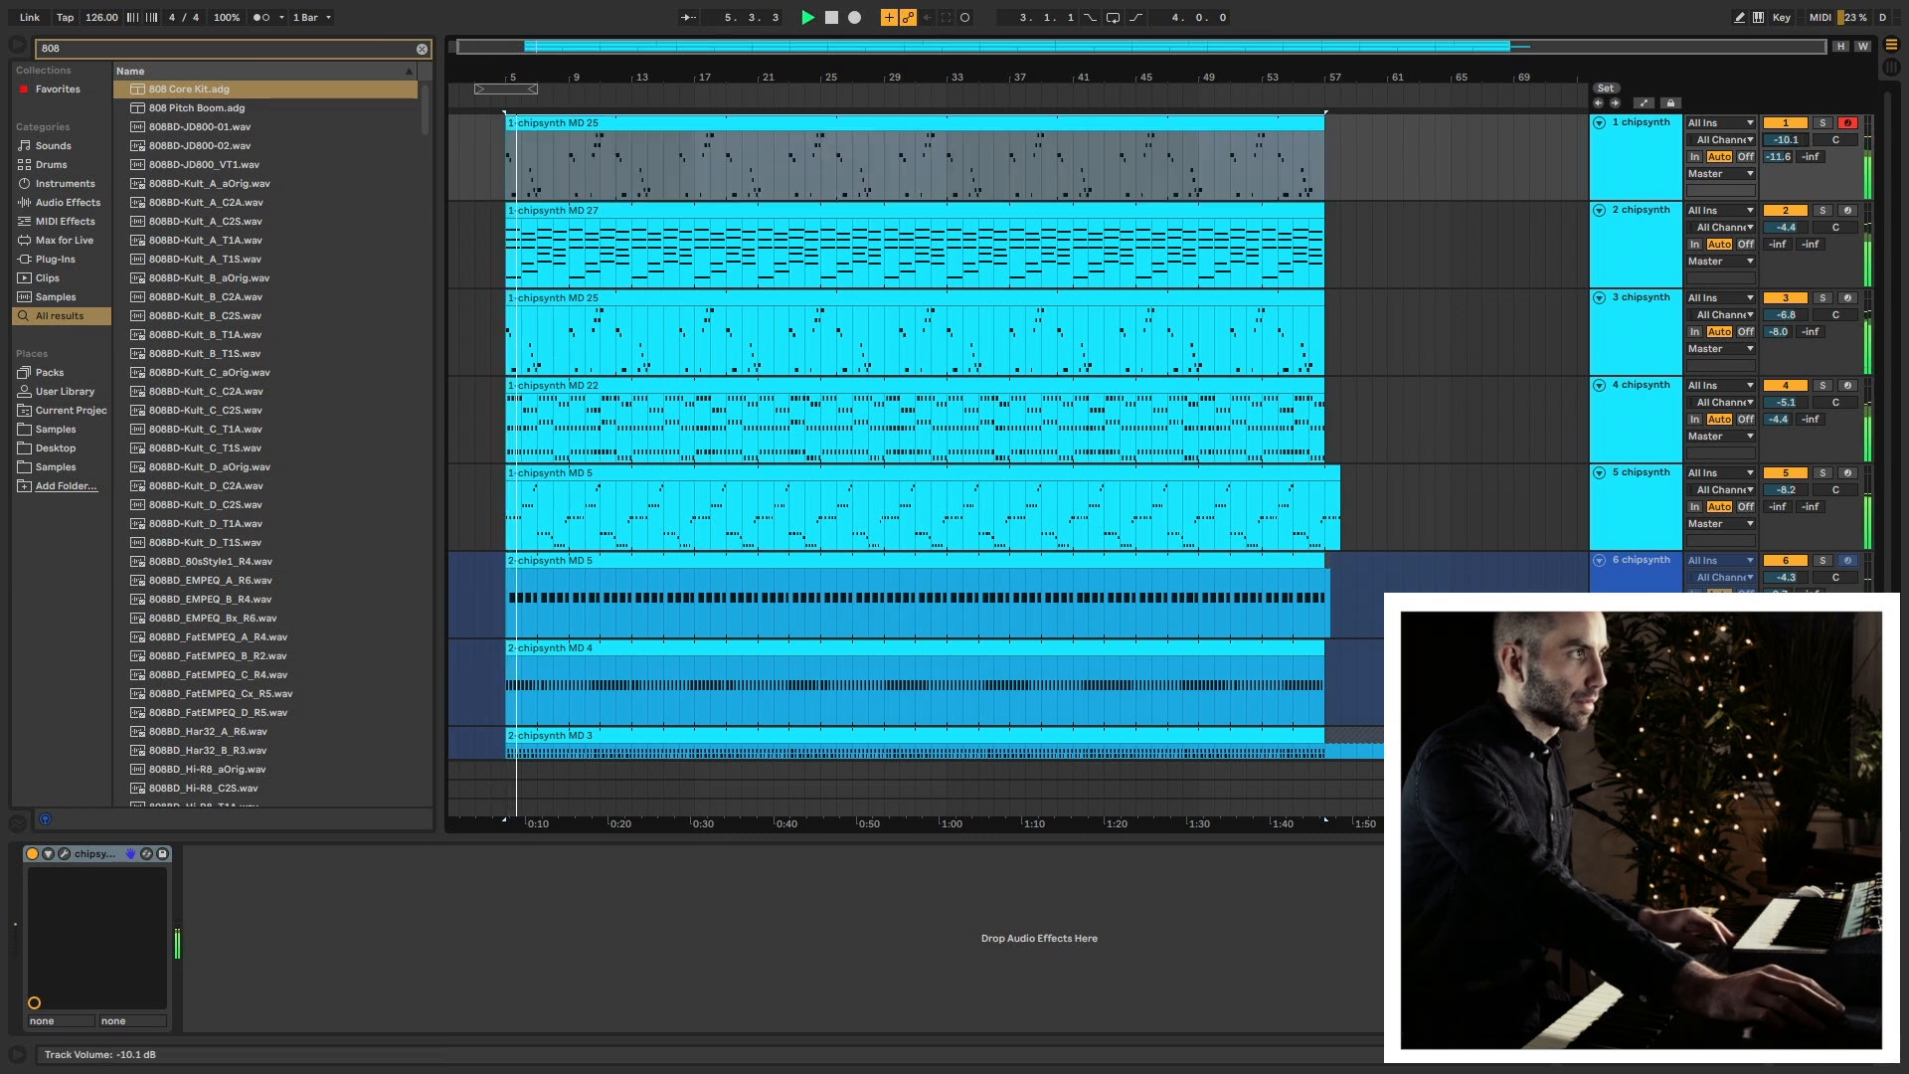
{"action": "key", "text": "space"}
Shorten the first G3 note in the copied lead clip to end at 1.3.2 and set the first track's volume to -11.3 dB.
{"action": "double_click", "coordinate": [539, 125]}
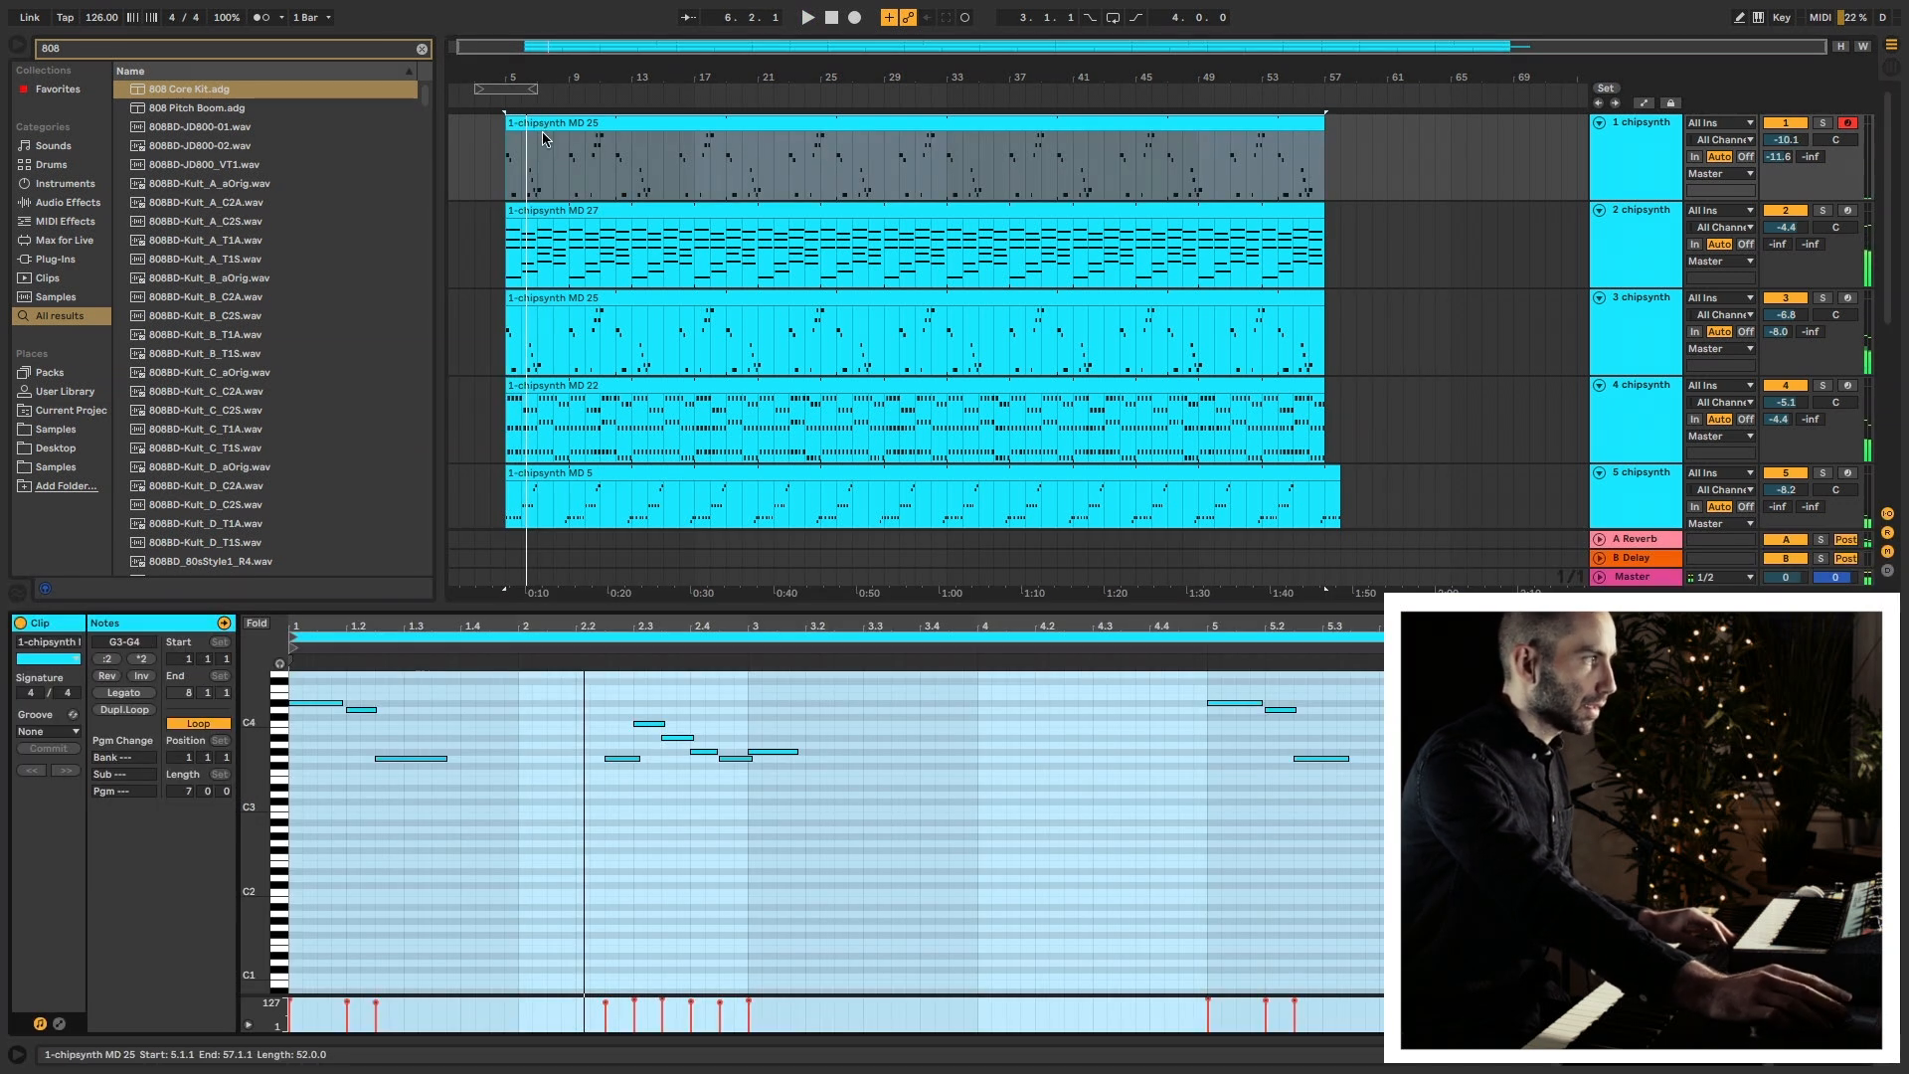
{"action": "left_click", "coordinate": [475, 809]}
{"action": "left_click_drag", "start_coordinate": [446, 759], "coordinate": [426, 775]}
{"action": "key", "text": "space"}
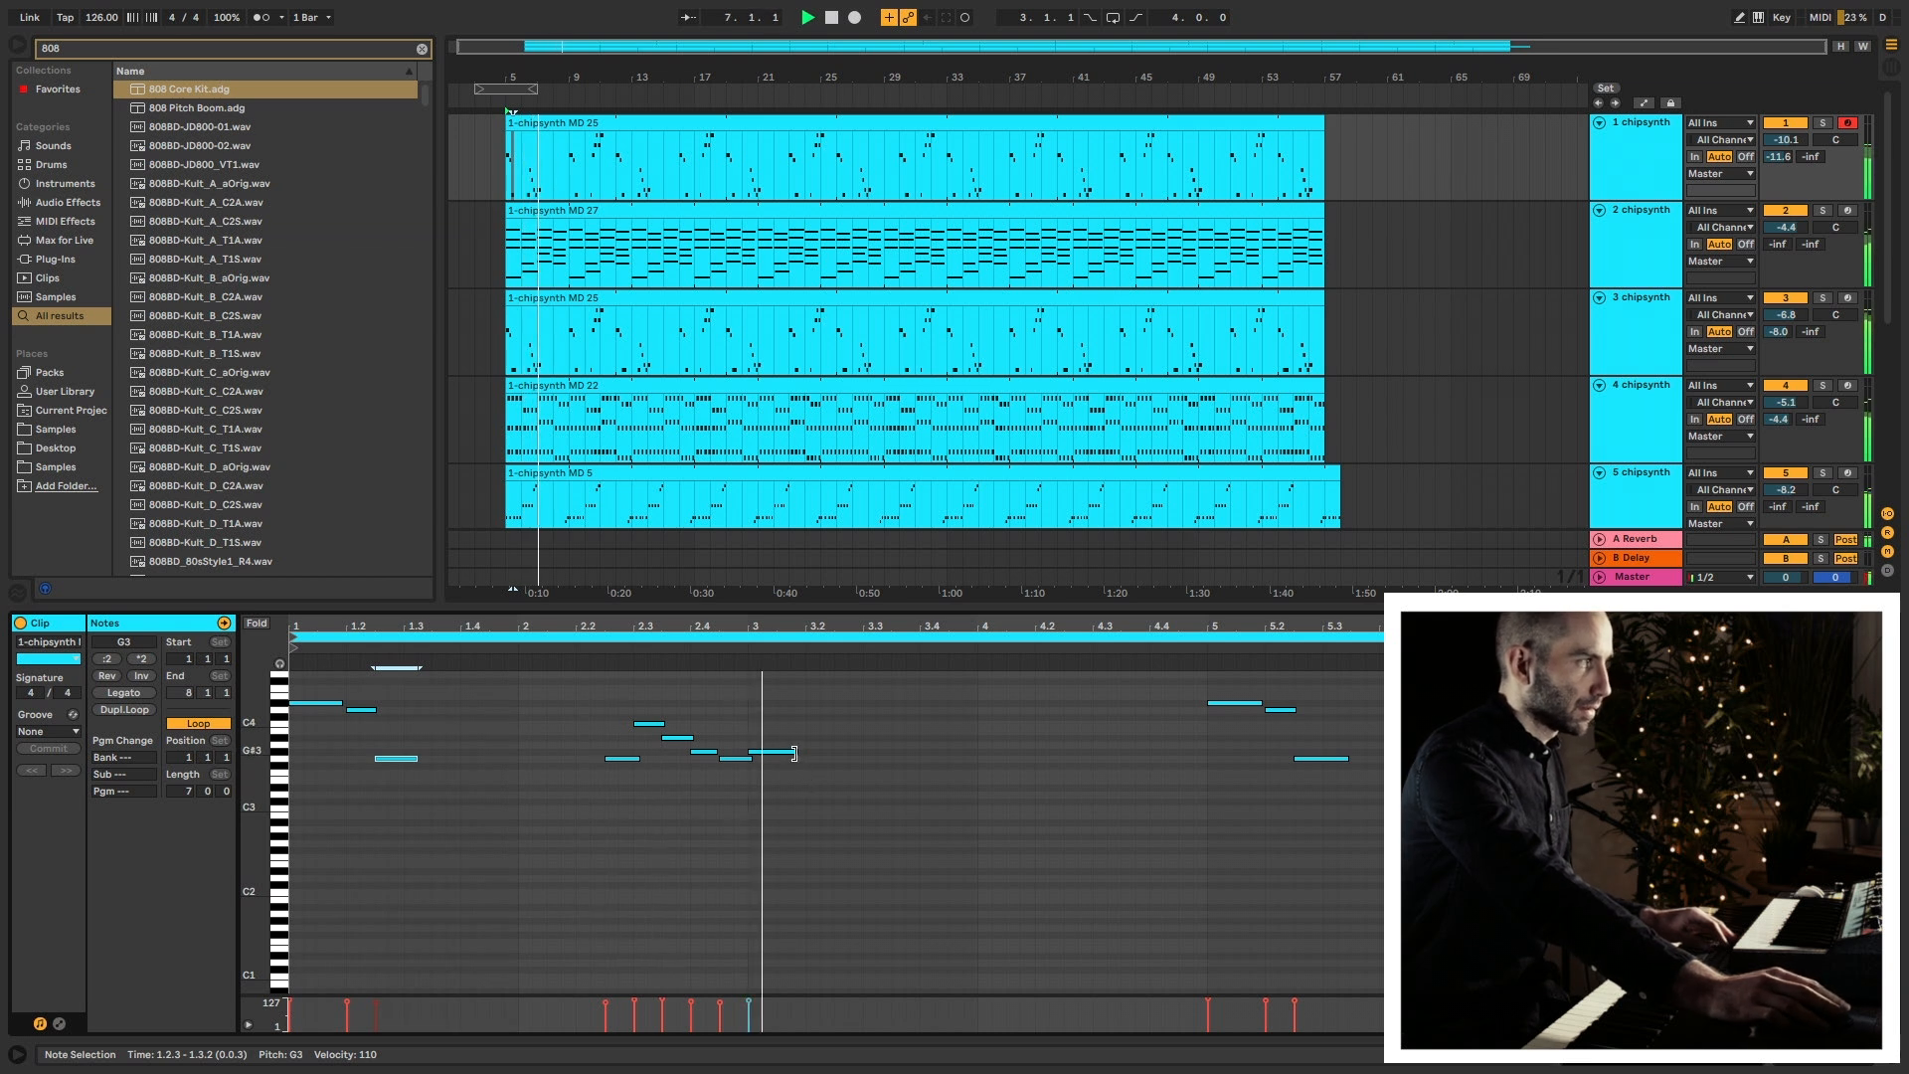
{"action": "left_click", "coordinate": [790, 753]}
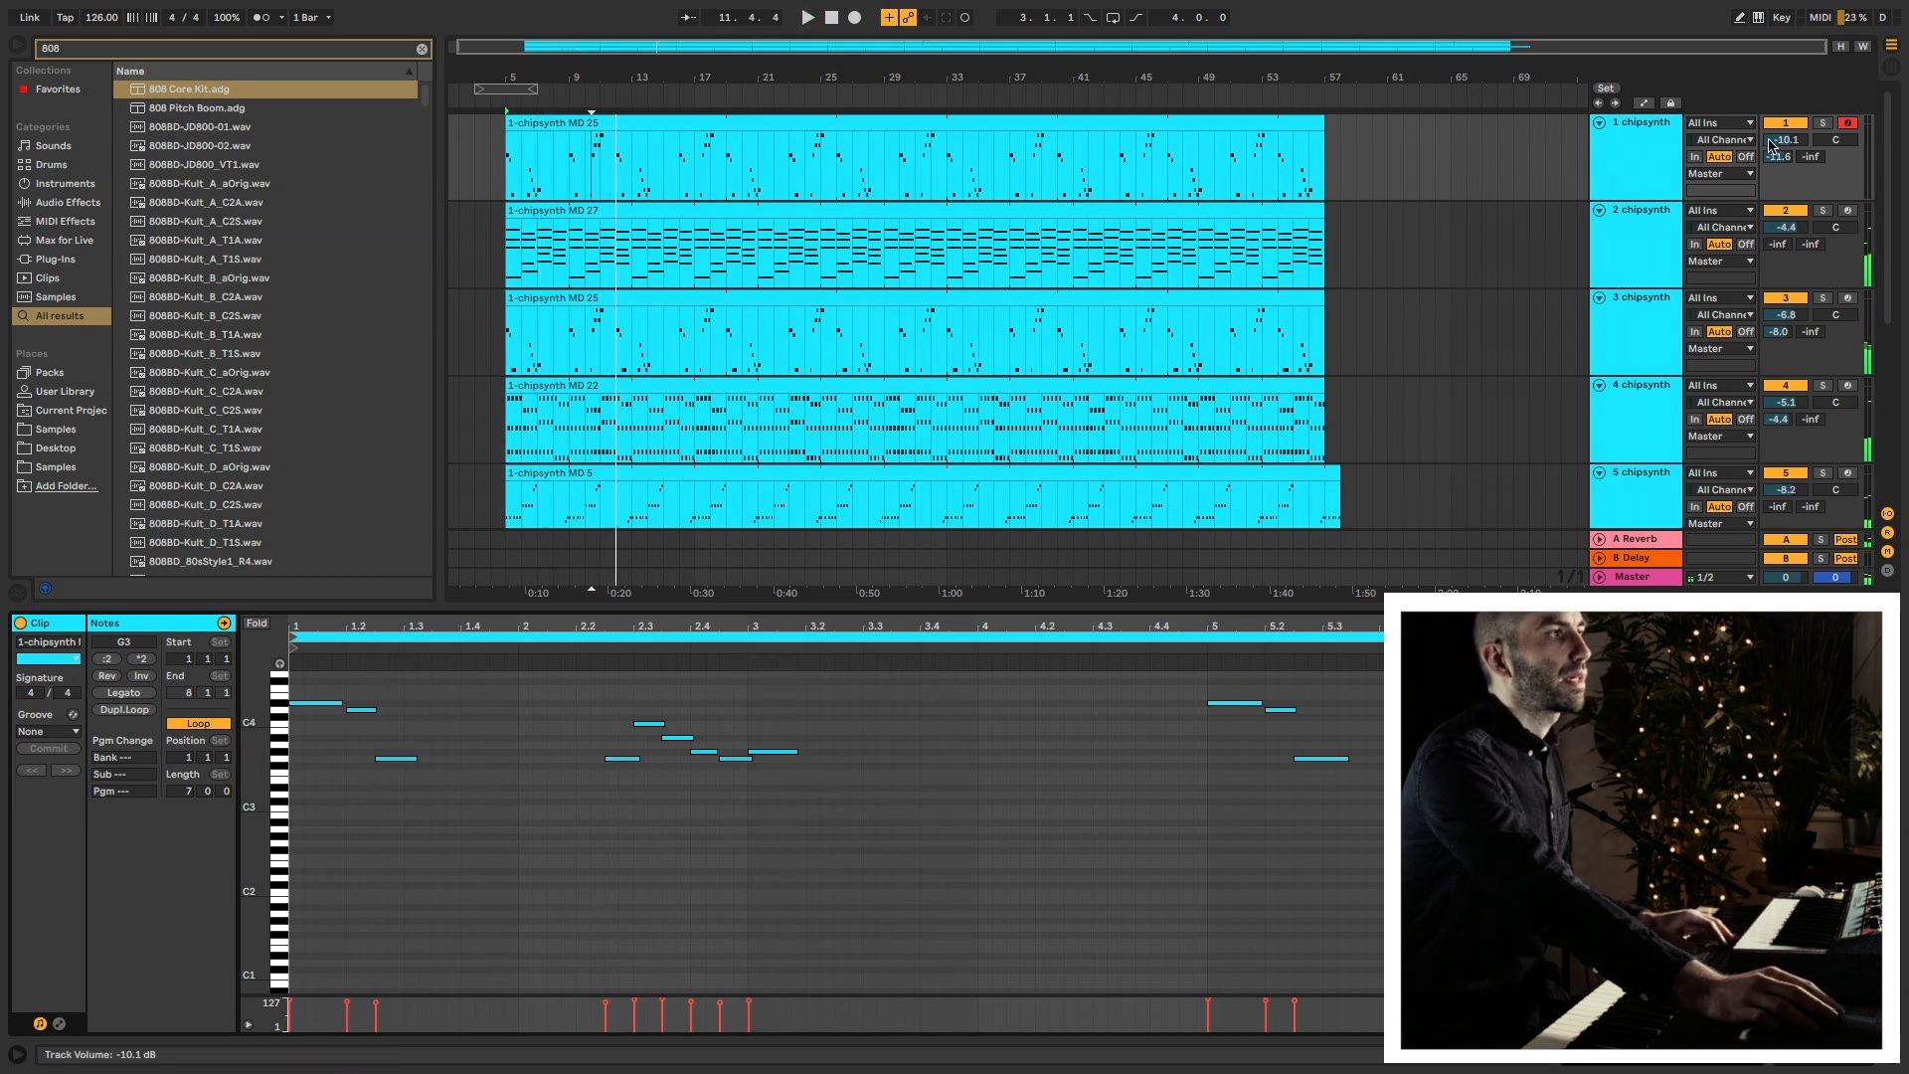
{"action": "left_click_drag", "start_coordinate": [1793, 147], "coordinate": [1793, 154]}
{"action": "left_click", "coordinate": [503, 174]}
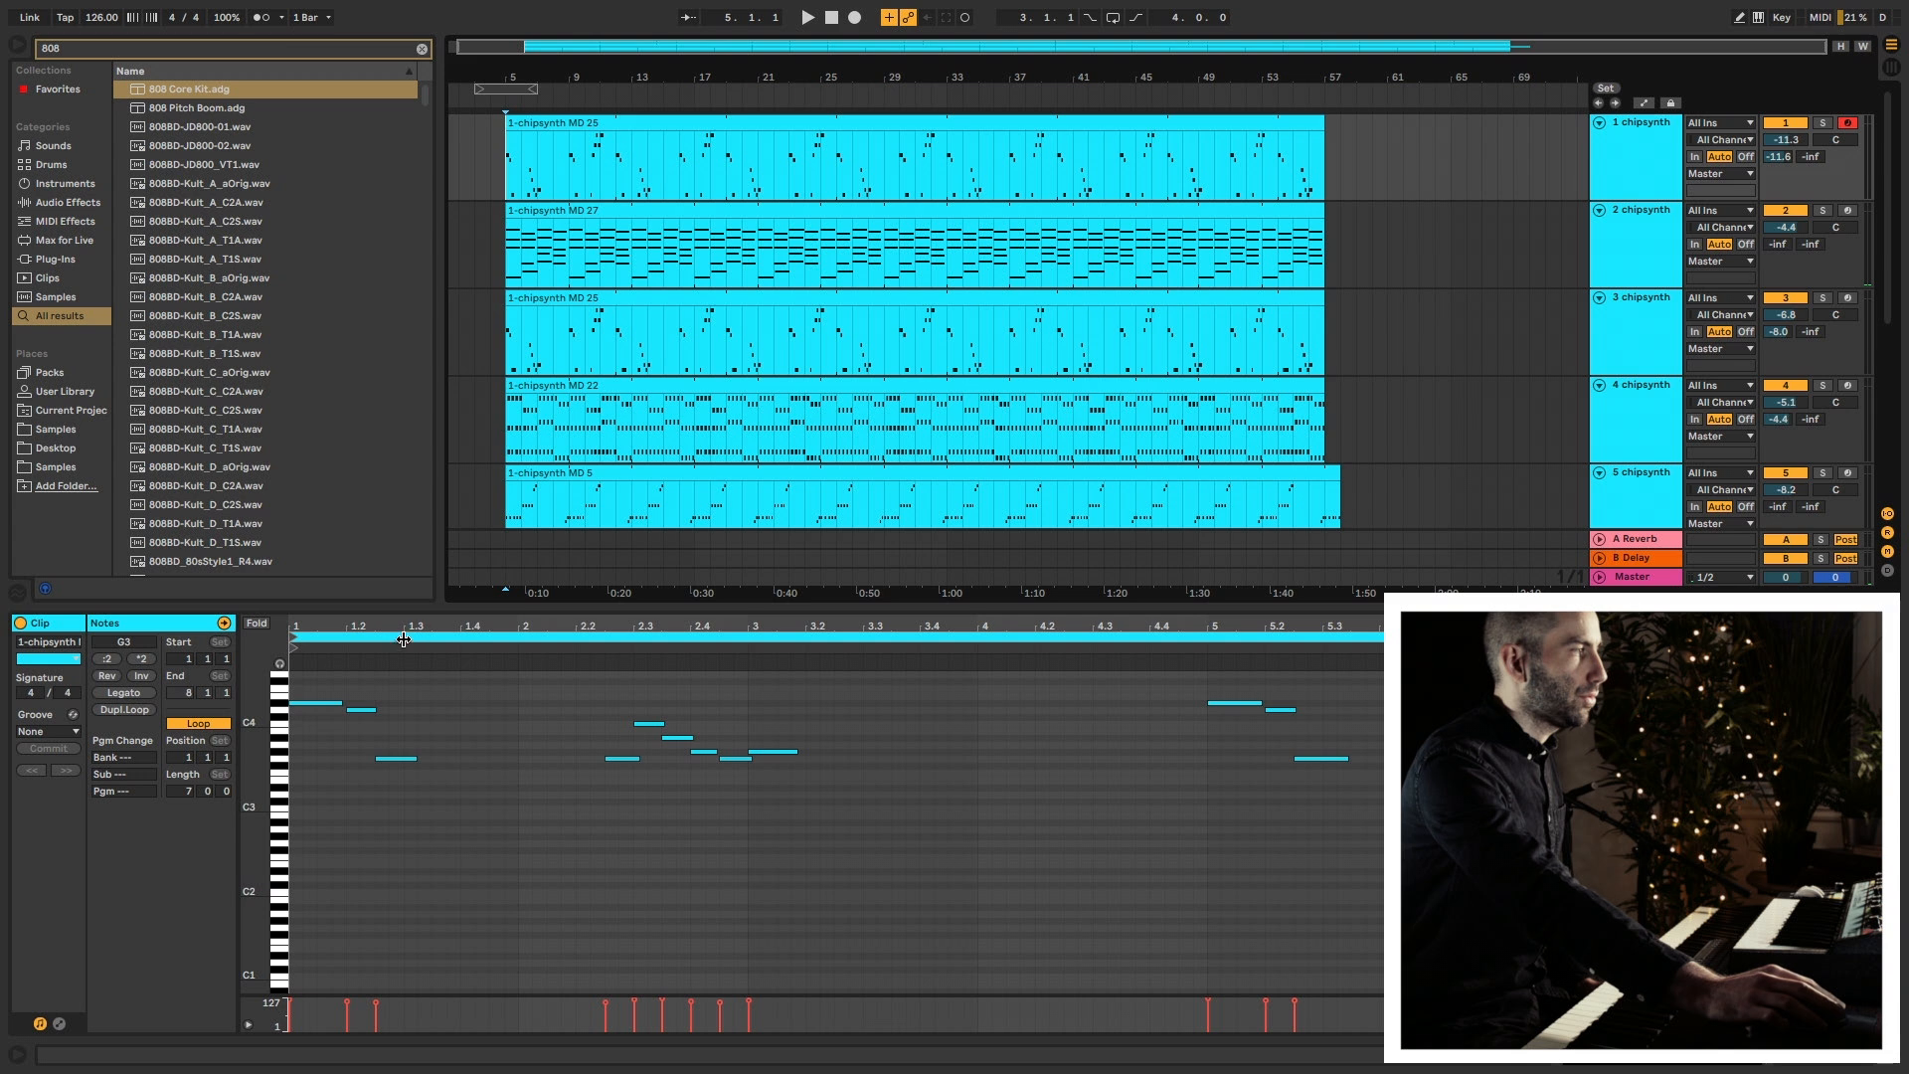
Search the browser for eq, add EQ Eight after the first track's chipsynth MD, and make band 1 a low cut.
{"action": "left_click_drag", "start_coordinate": [442, 608], "coordinate": [443, 838]}
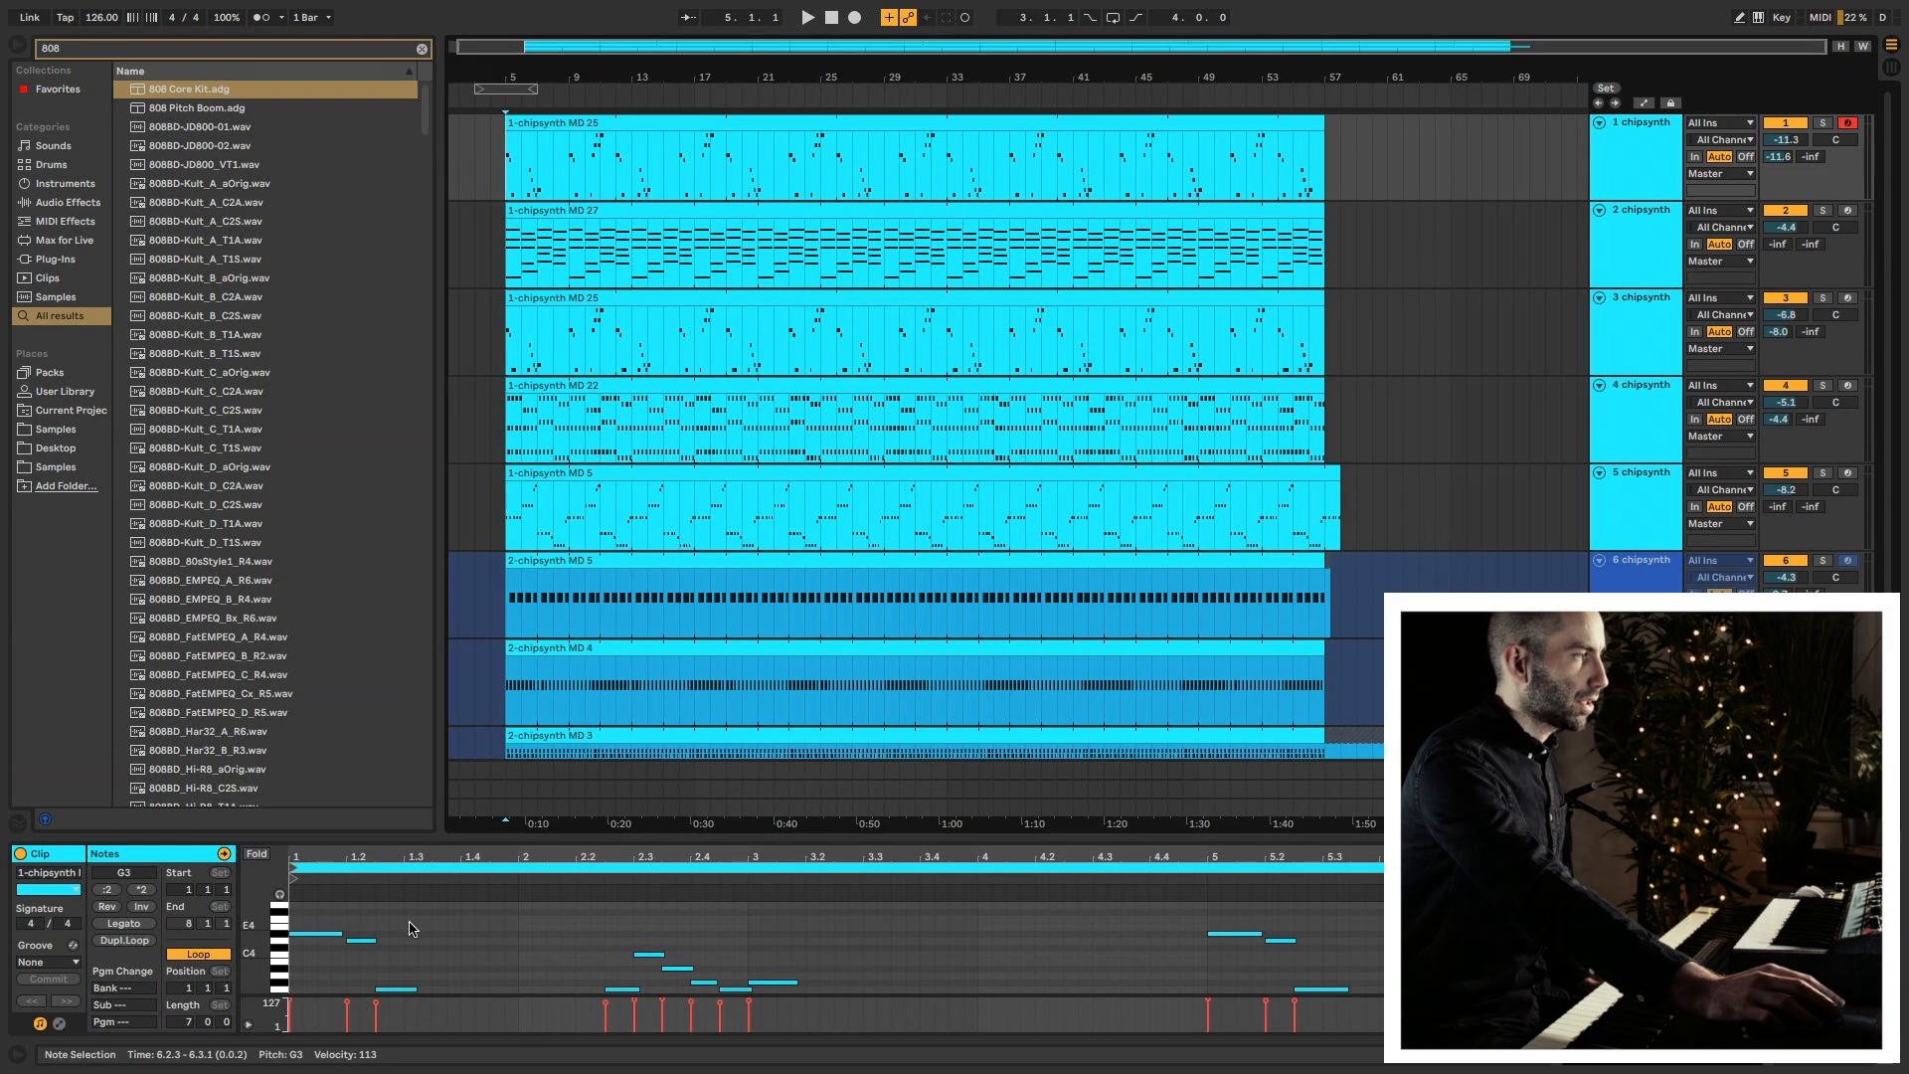
{"action": "scroll", "coordinate": [1282, 512], "scroll_direction": "down", "scroll_amount": 3}
{"action": "scroll", "coordinate": [1269, 514], "scroll_direction": "up", "scroll_amount": 3}
{"action": "scroll", "coordinate": [1261, 554], "scroll_direction": "down", "scroll_amount": 3}
{"action": "scroll", "coordinate": [1261, 554], "scroll_direction": "up", "scroll_amount": 3}
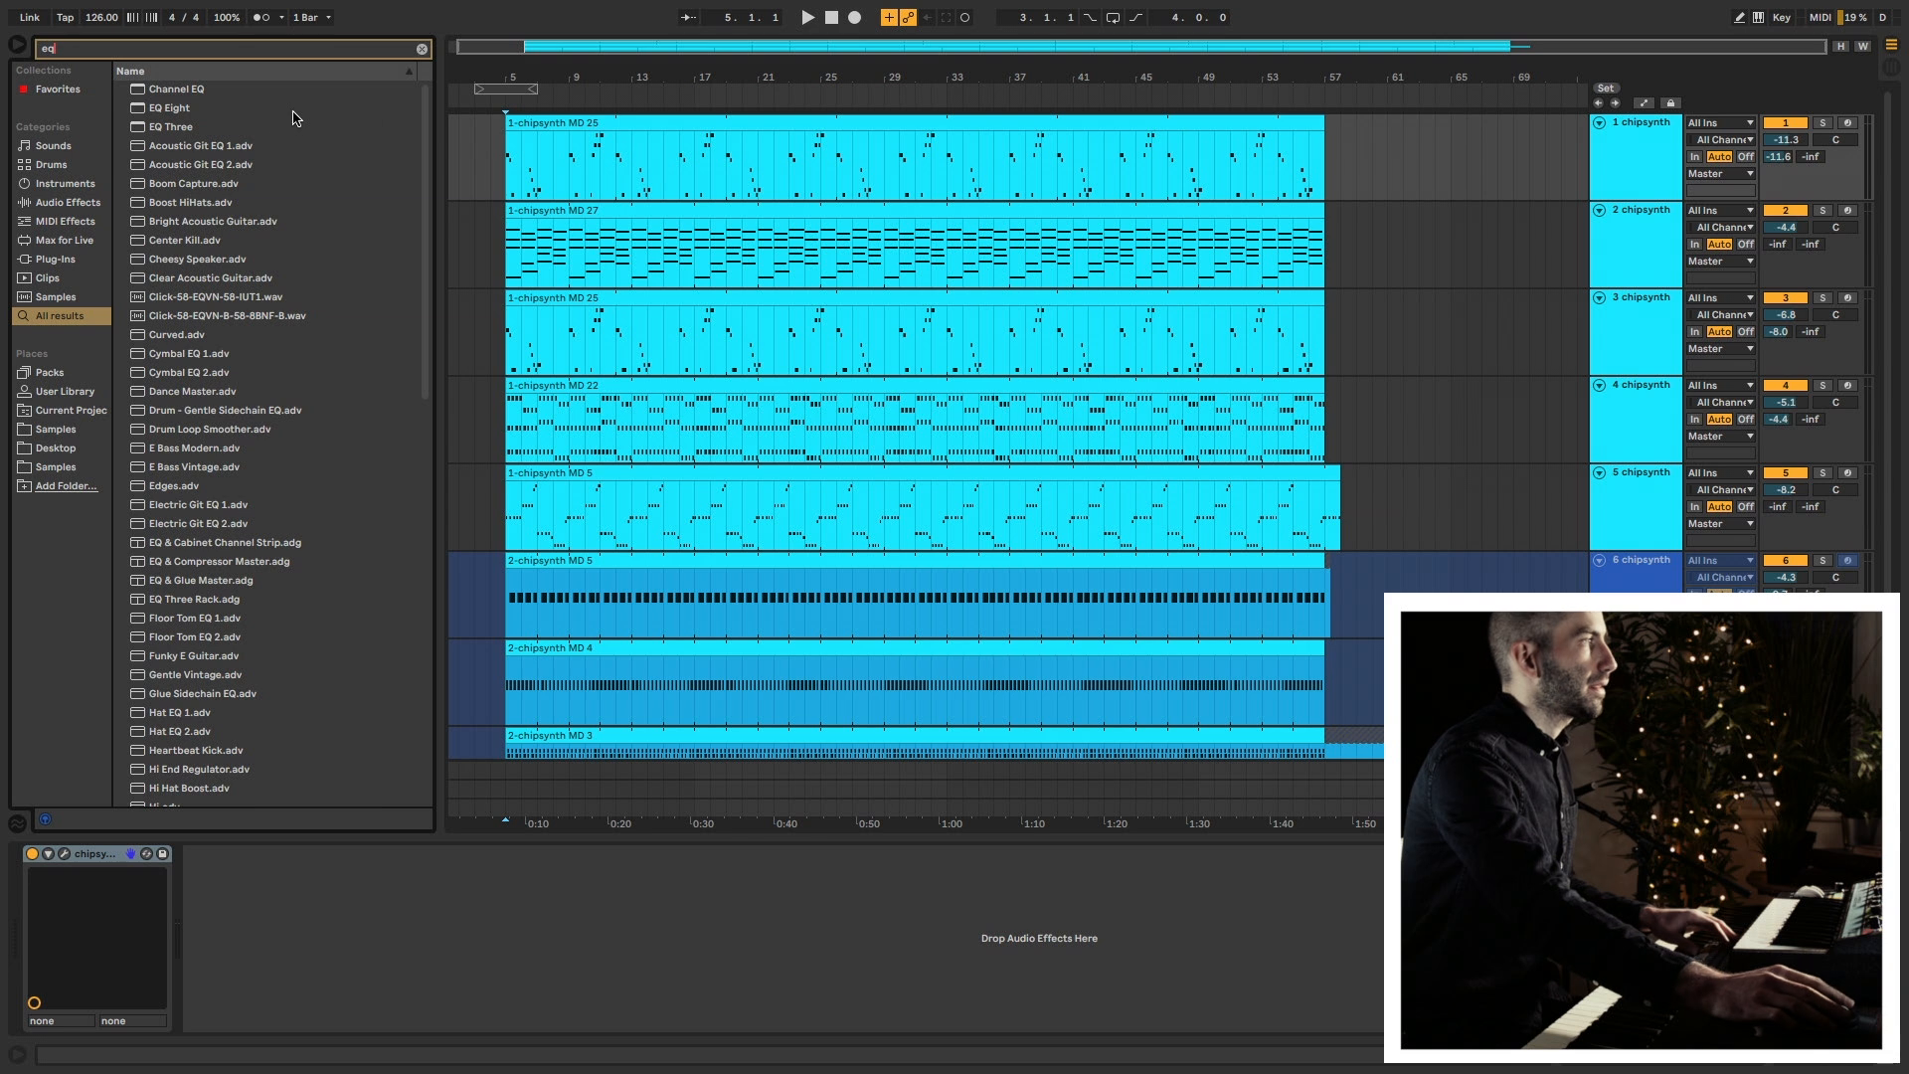
{"action": "left_click_drag", "start_coordinate": [155, 109], "coordinate": [486, 1034]}
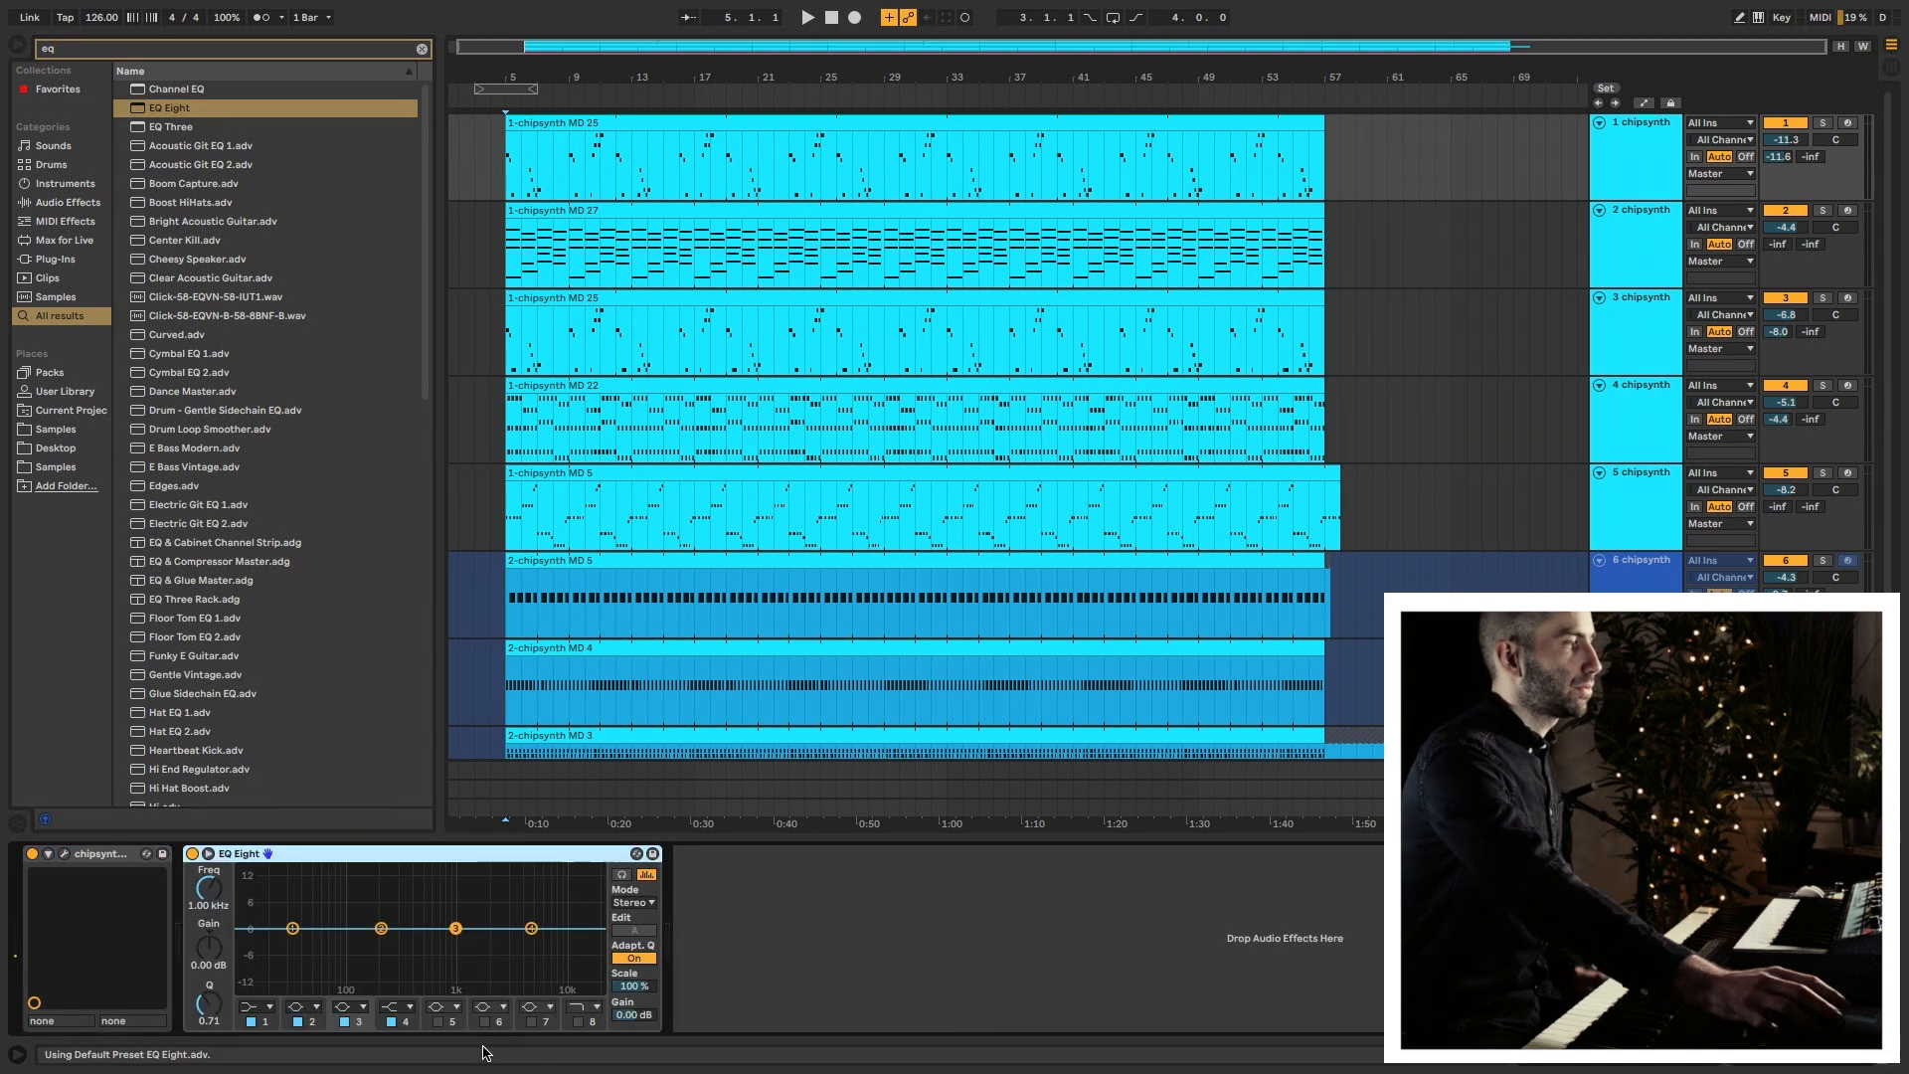
{"action": "left_click", "coordinate": [259, 1013]}
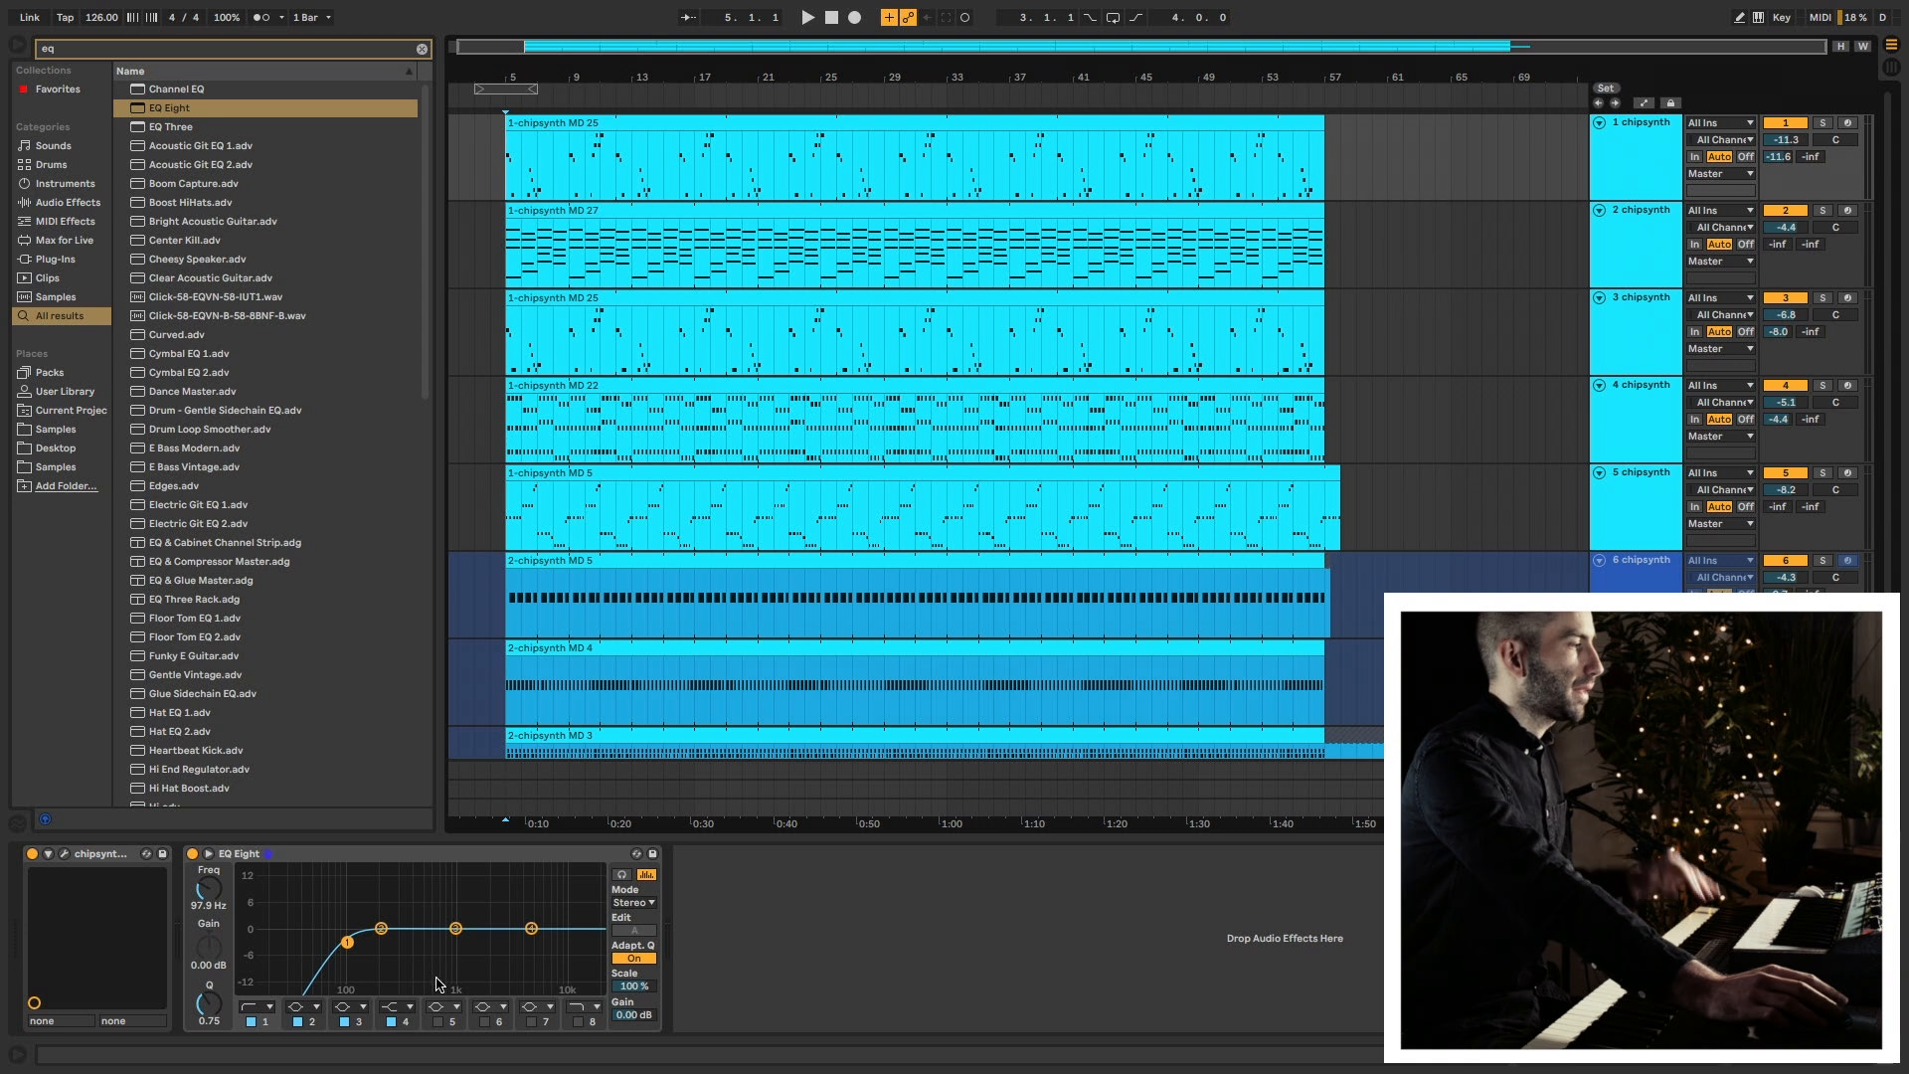
During playback, set the first track's EQ Eight low cut to 359 Hz with a Q of 0.47.
{"action": "left_click_drag", "start_coordinate": [348, 949], "coordinate": [371, 951]}
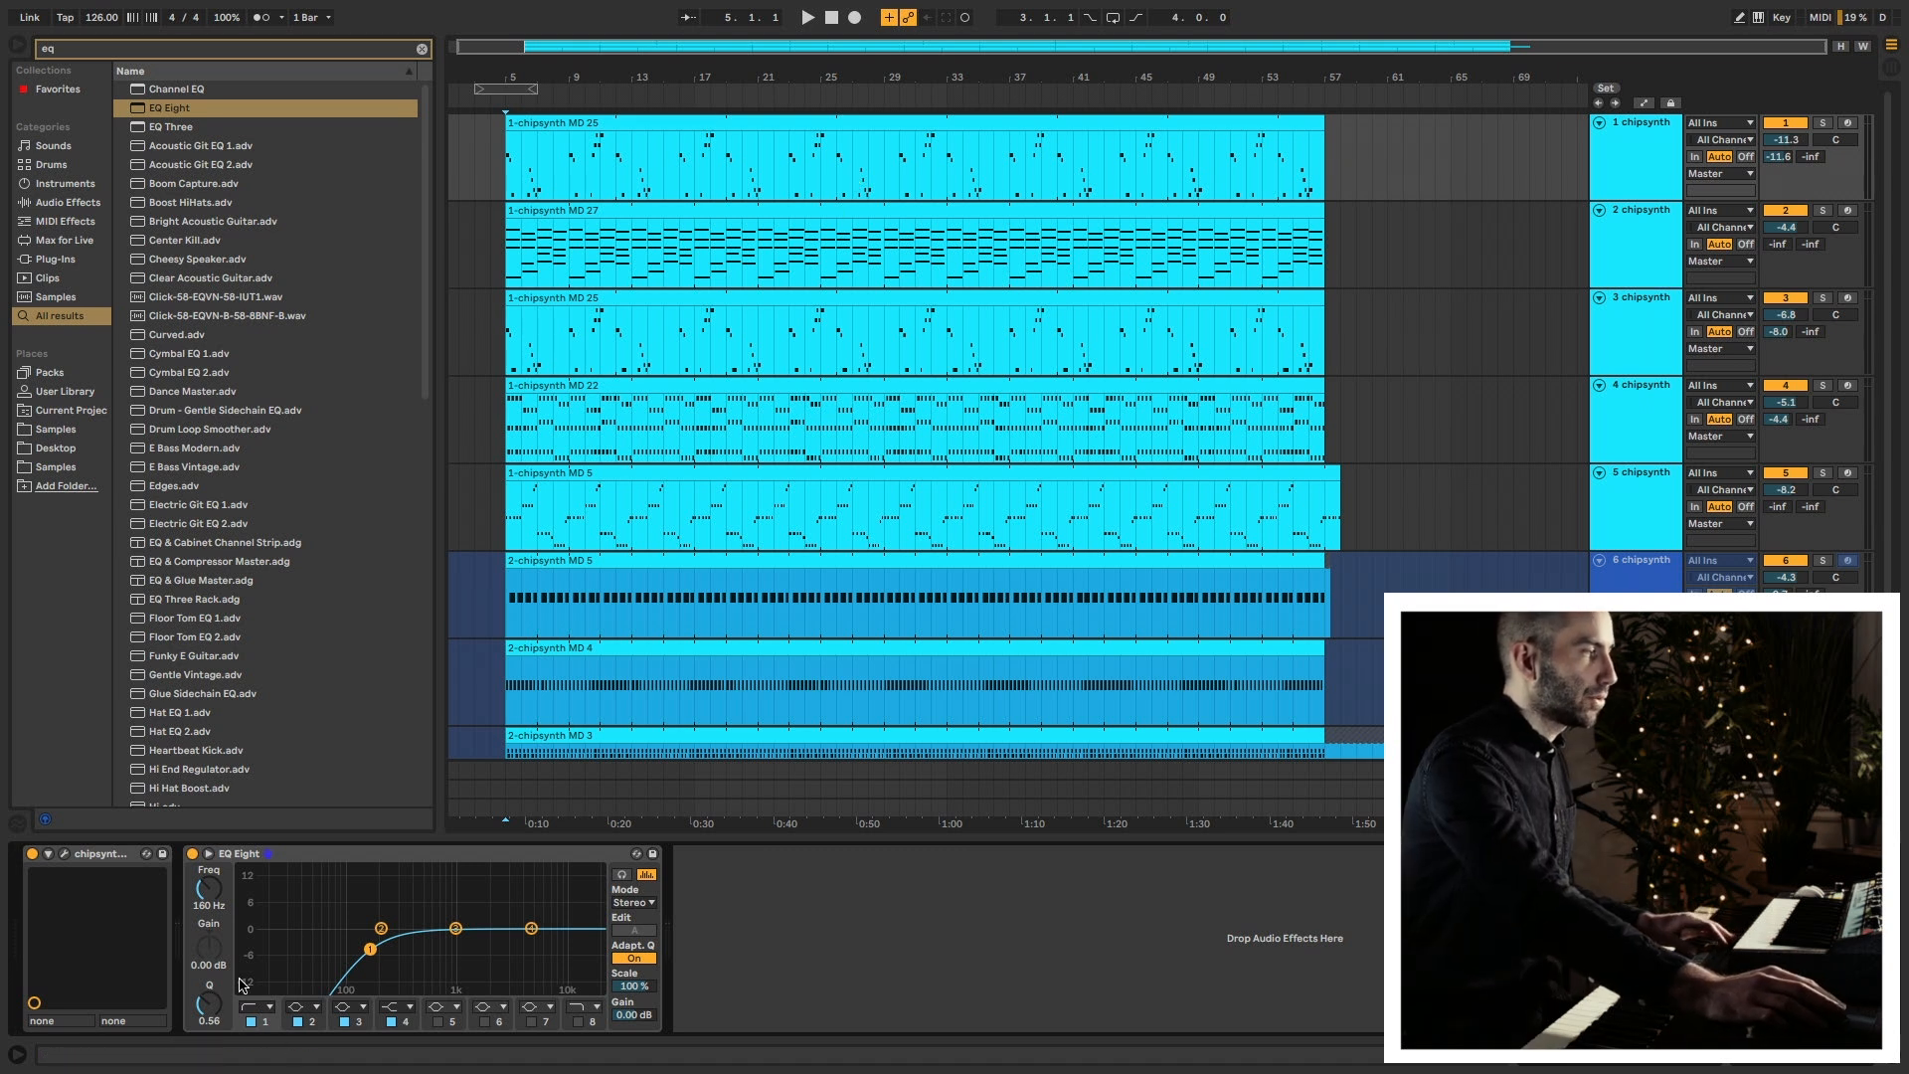
{"action": "key", "text": "space"}
{"action": "left_click_drag", "start_coordinate": [371, 951], "coordinate": [409, 953]}
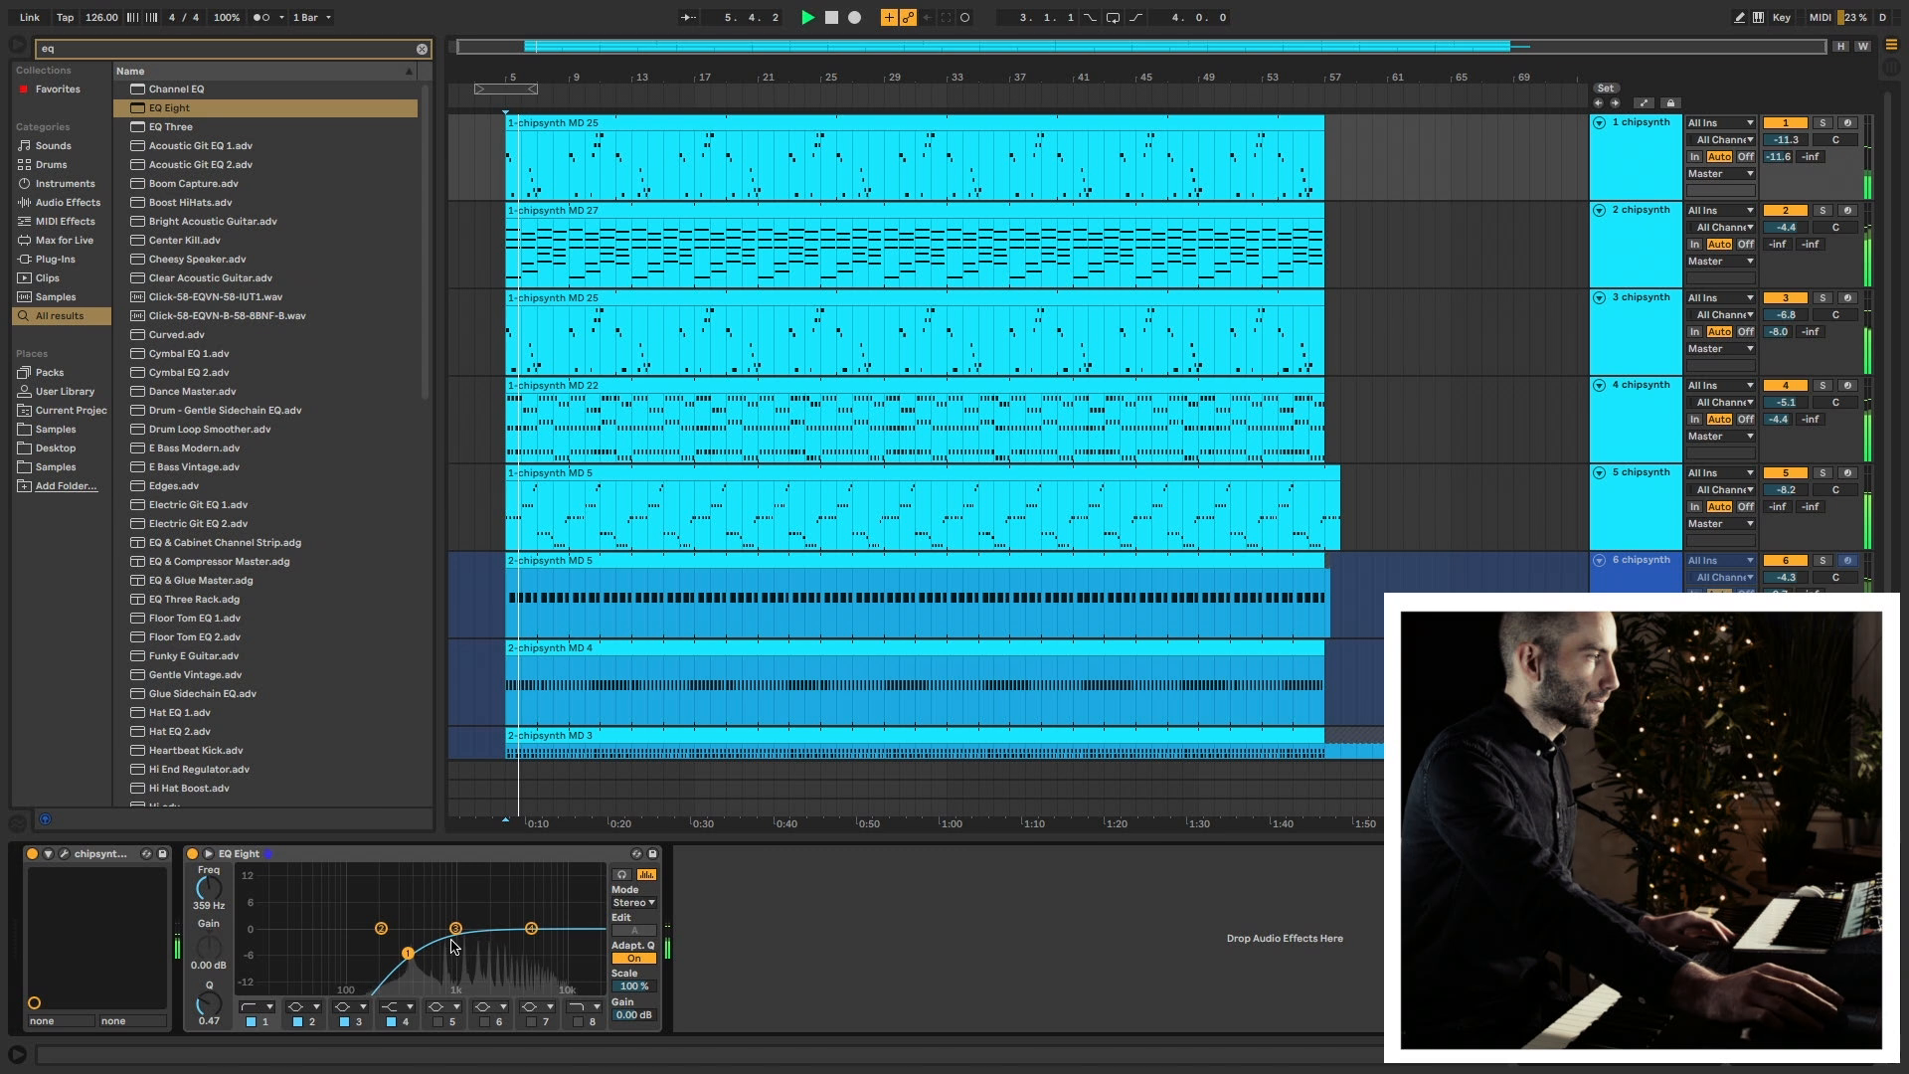
{"action": "key", "text": "space"}
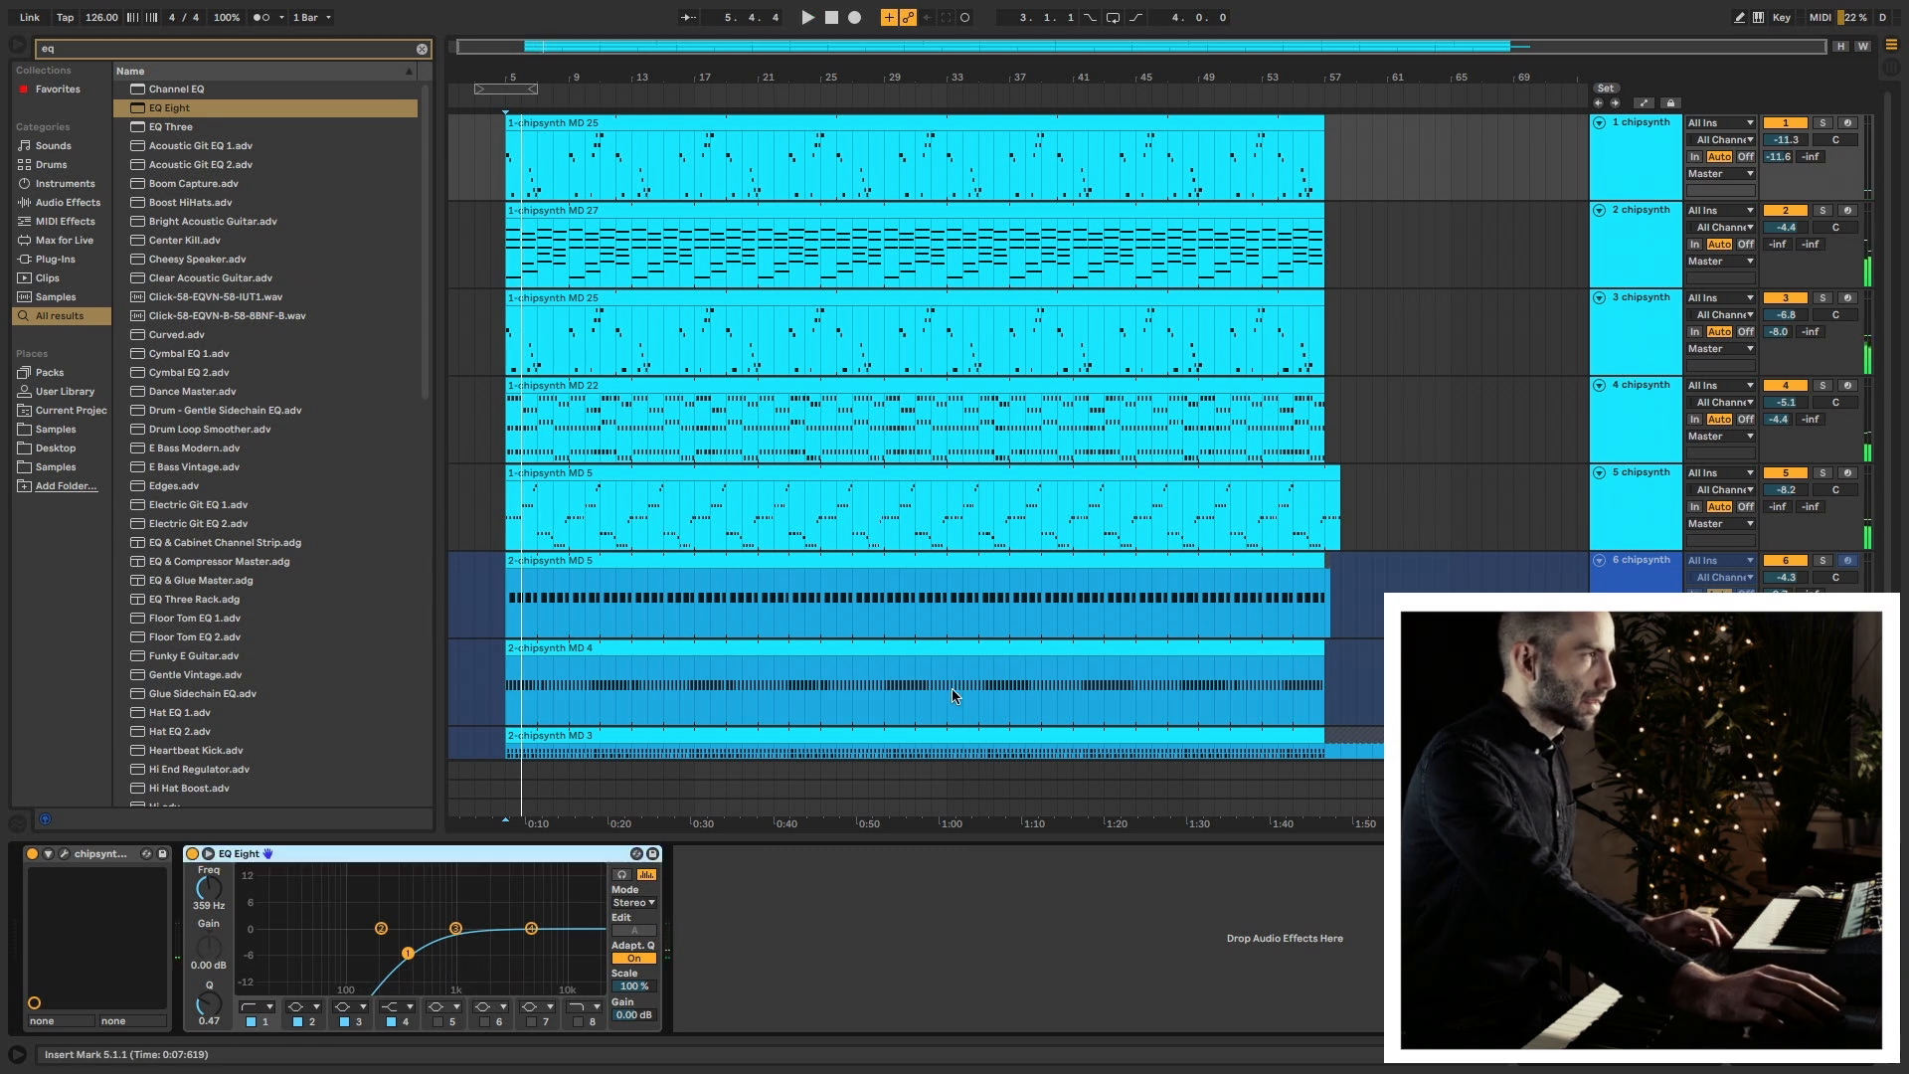
Solo-check the pad track, then add EQ Eight after its Compressor with a low cut at 211 Hz and Q 0.45.
{"action": "left_click", "coordinate": [1636, 213]}
{"action": "left_click", "coordinate": [1825, 212]}
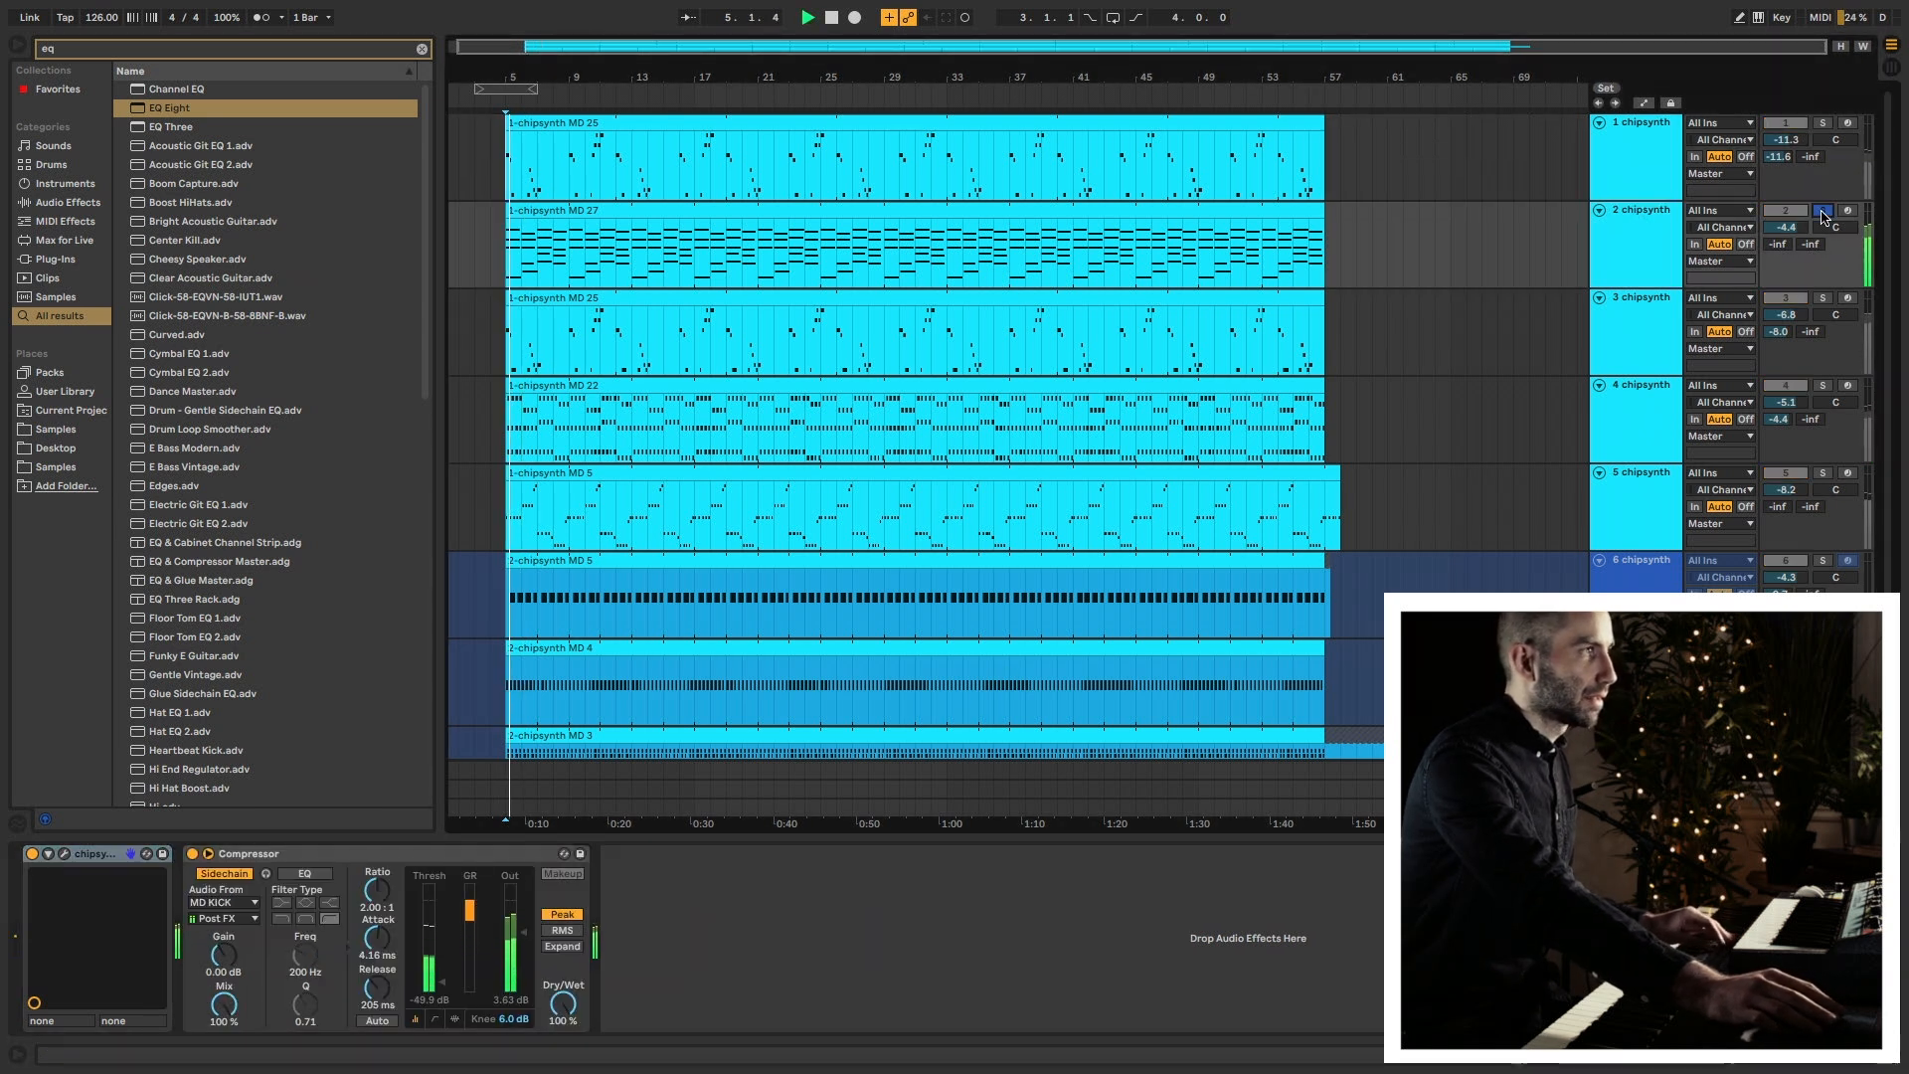
{"action": "left_click", "coordinate": [1824, 212]}
{"action": "left_click", "coordinate": [906, 666]}
{"action": "key", "text": "space"}
{"action": "left_click_drag", "start_coordinate": [826, 954], "coordinate": [802, 956]}
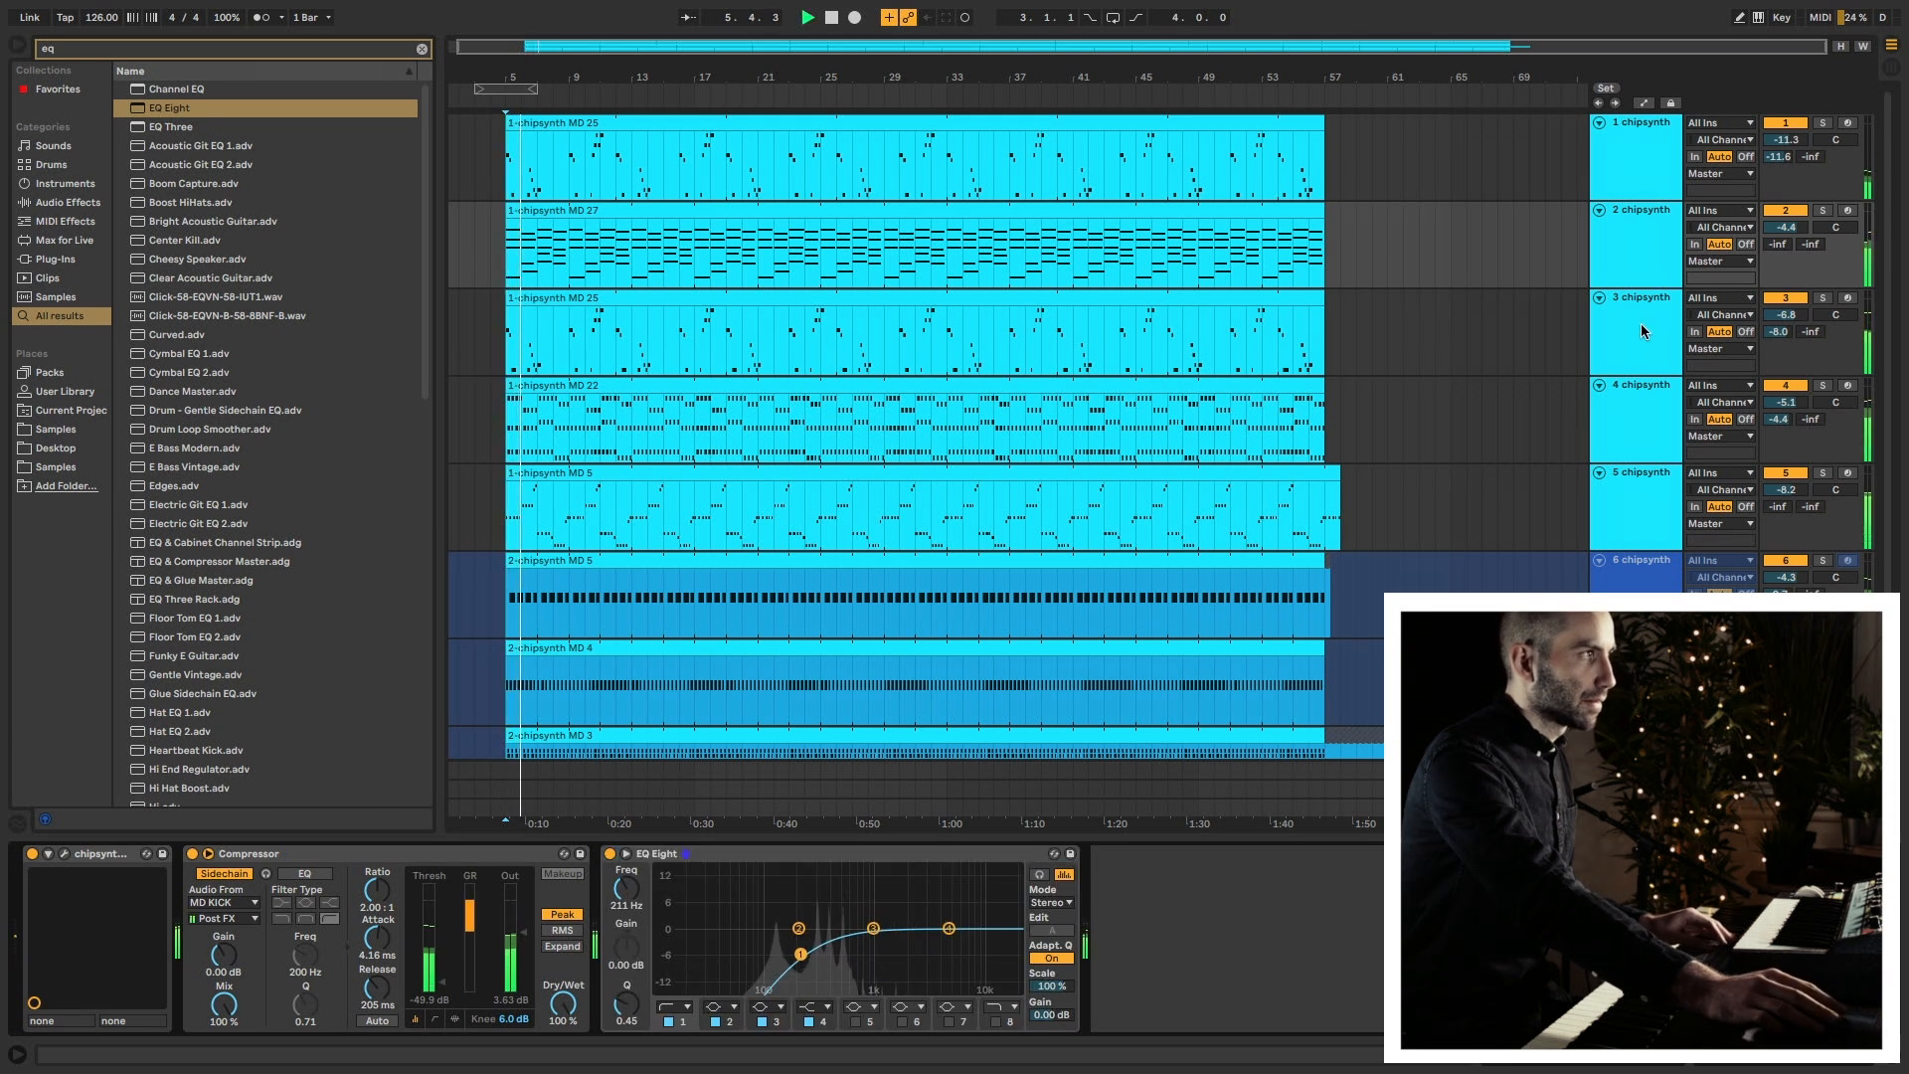
{"action": "key", "text": "space"}
Check the third track soloed, then add EQ Eight to the keys track with a low cut at 97.9 Hz and Q 0.38.
{"action": "left_click", "coordinate": [1646, 322]}
{"action": "left_click", "coordinate": [1824, 298]}
{"action": "left_click", "coordinate": [1654, 300]}
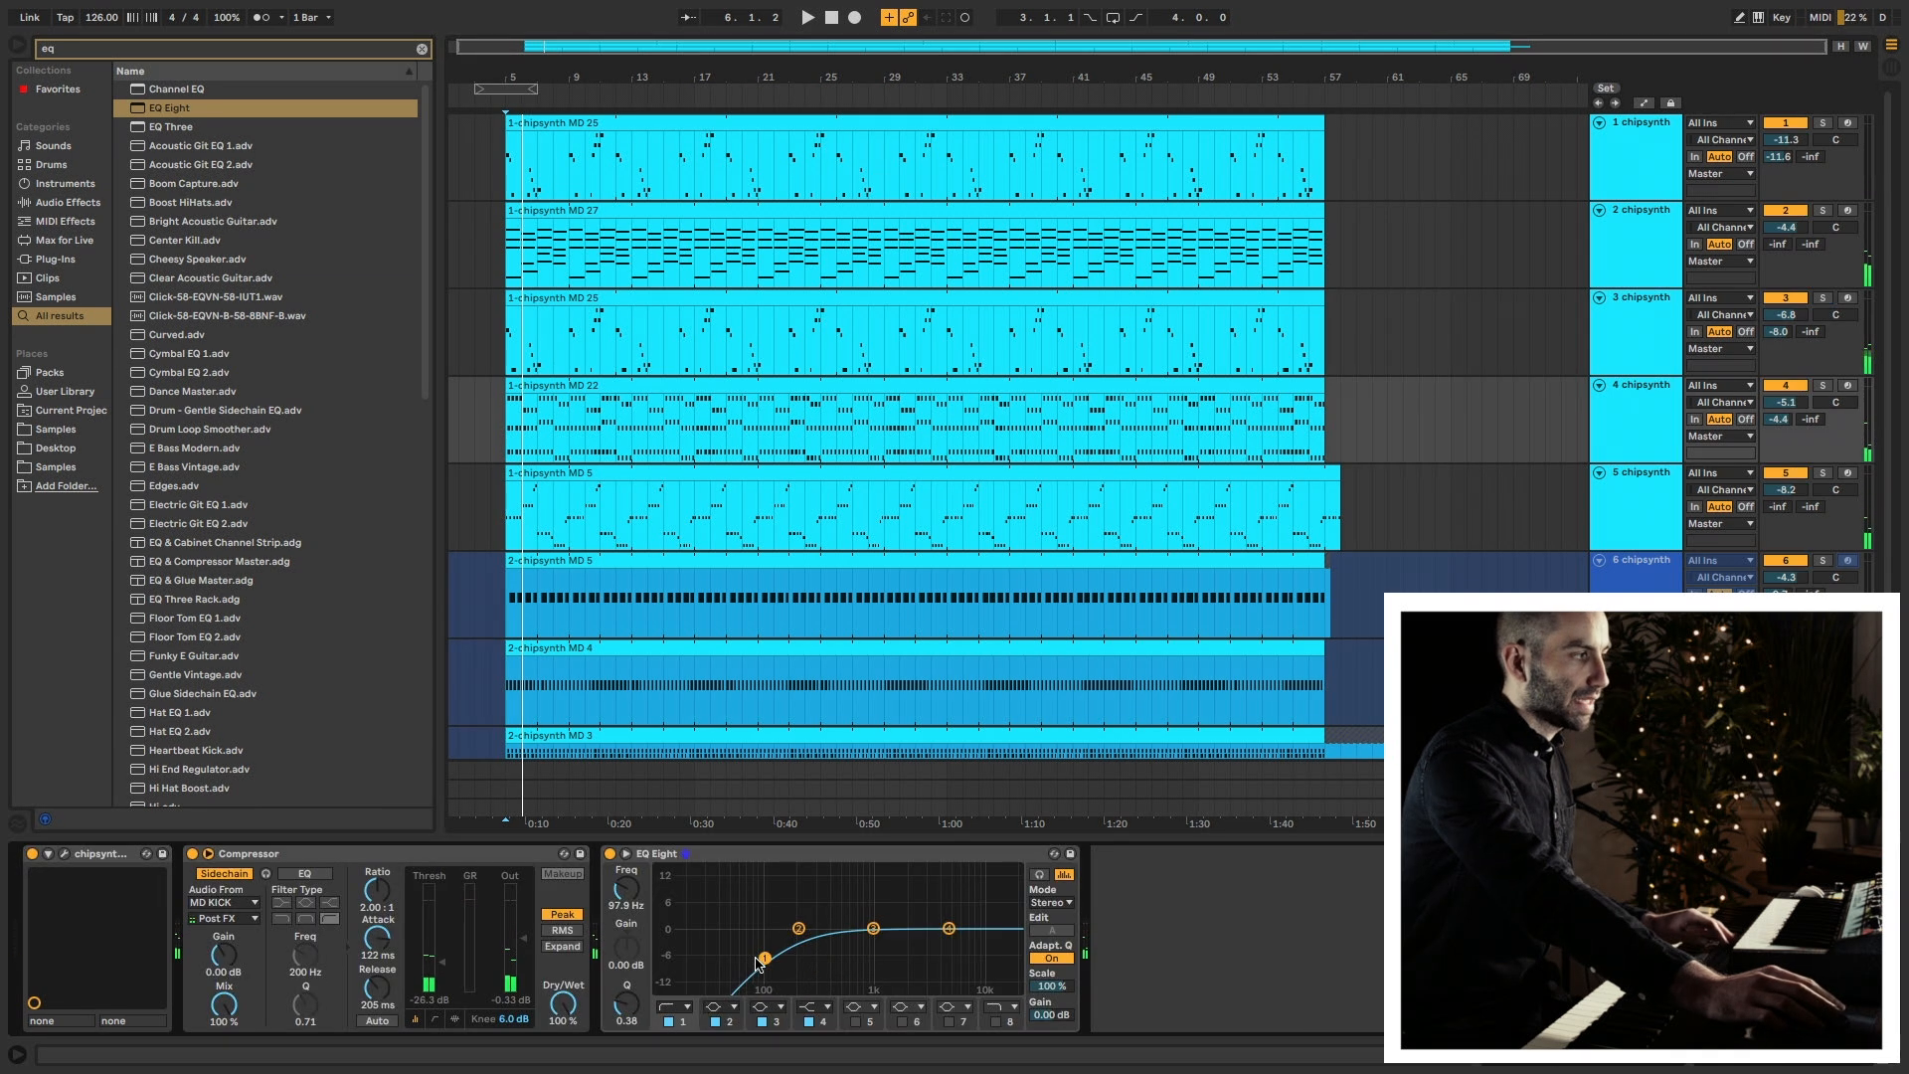
{"action": "key", "text": "space"}
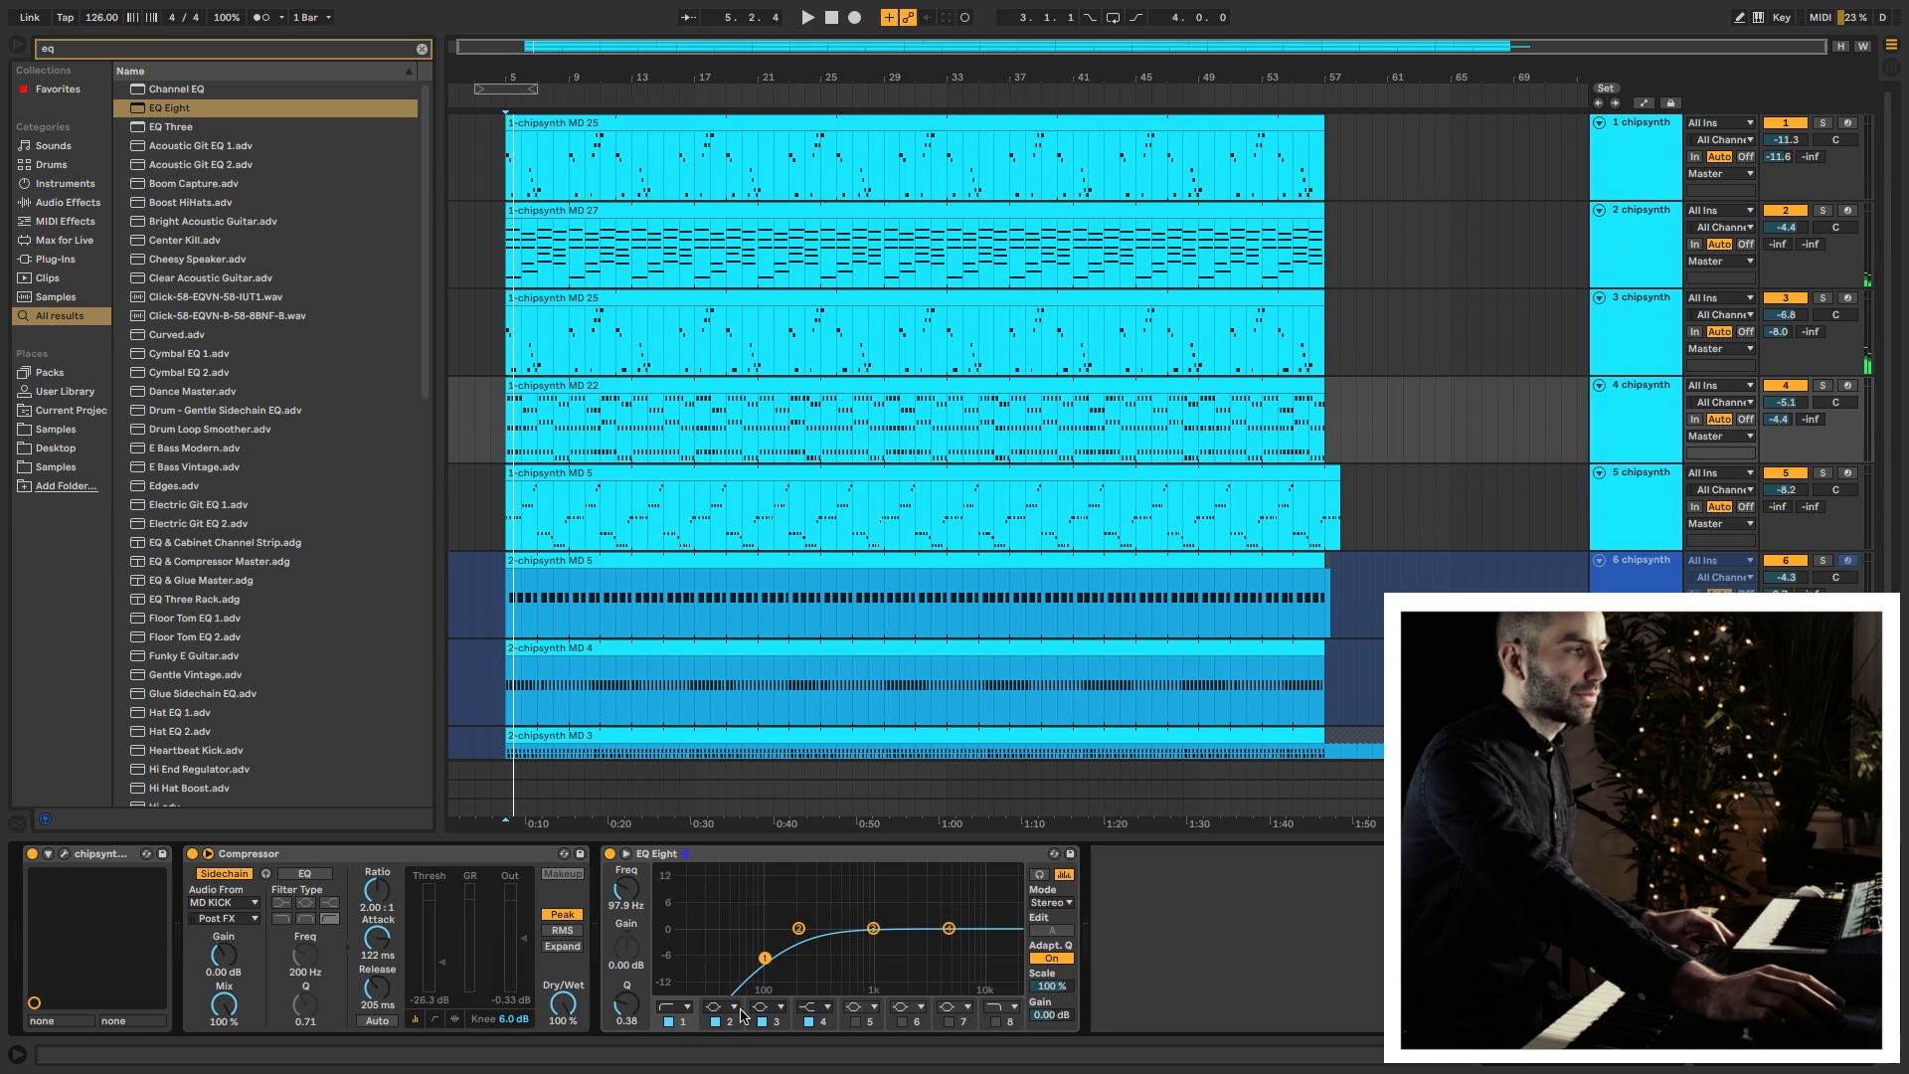
Add EQ Eight to the fifth track with a low cut at 32.3 Hz and Q 0.56.
{"action": "left_click", "coordinate": [1626, 475]}
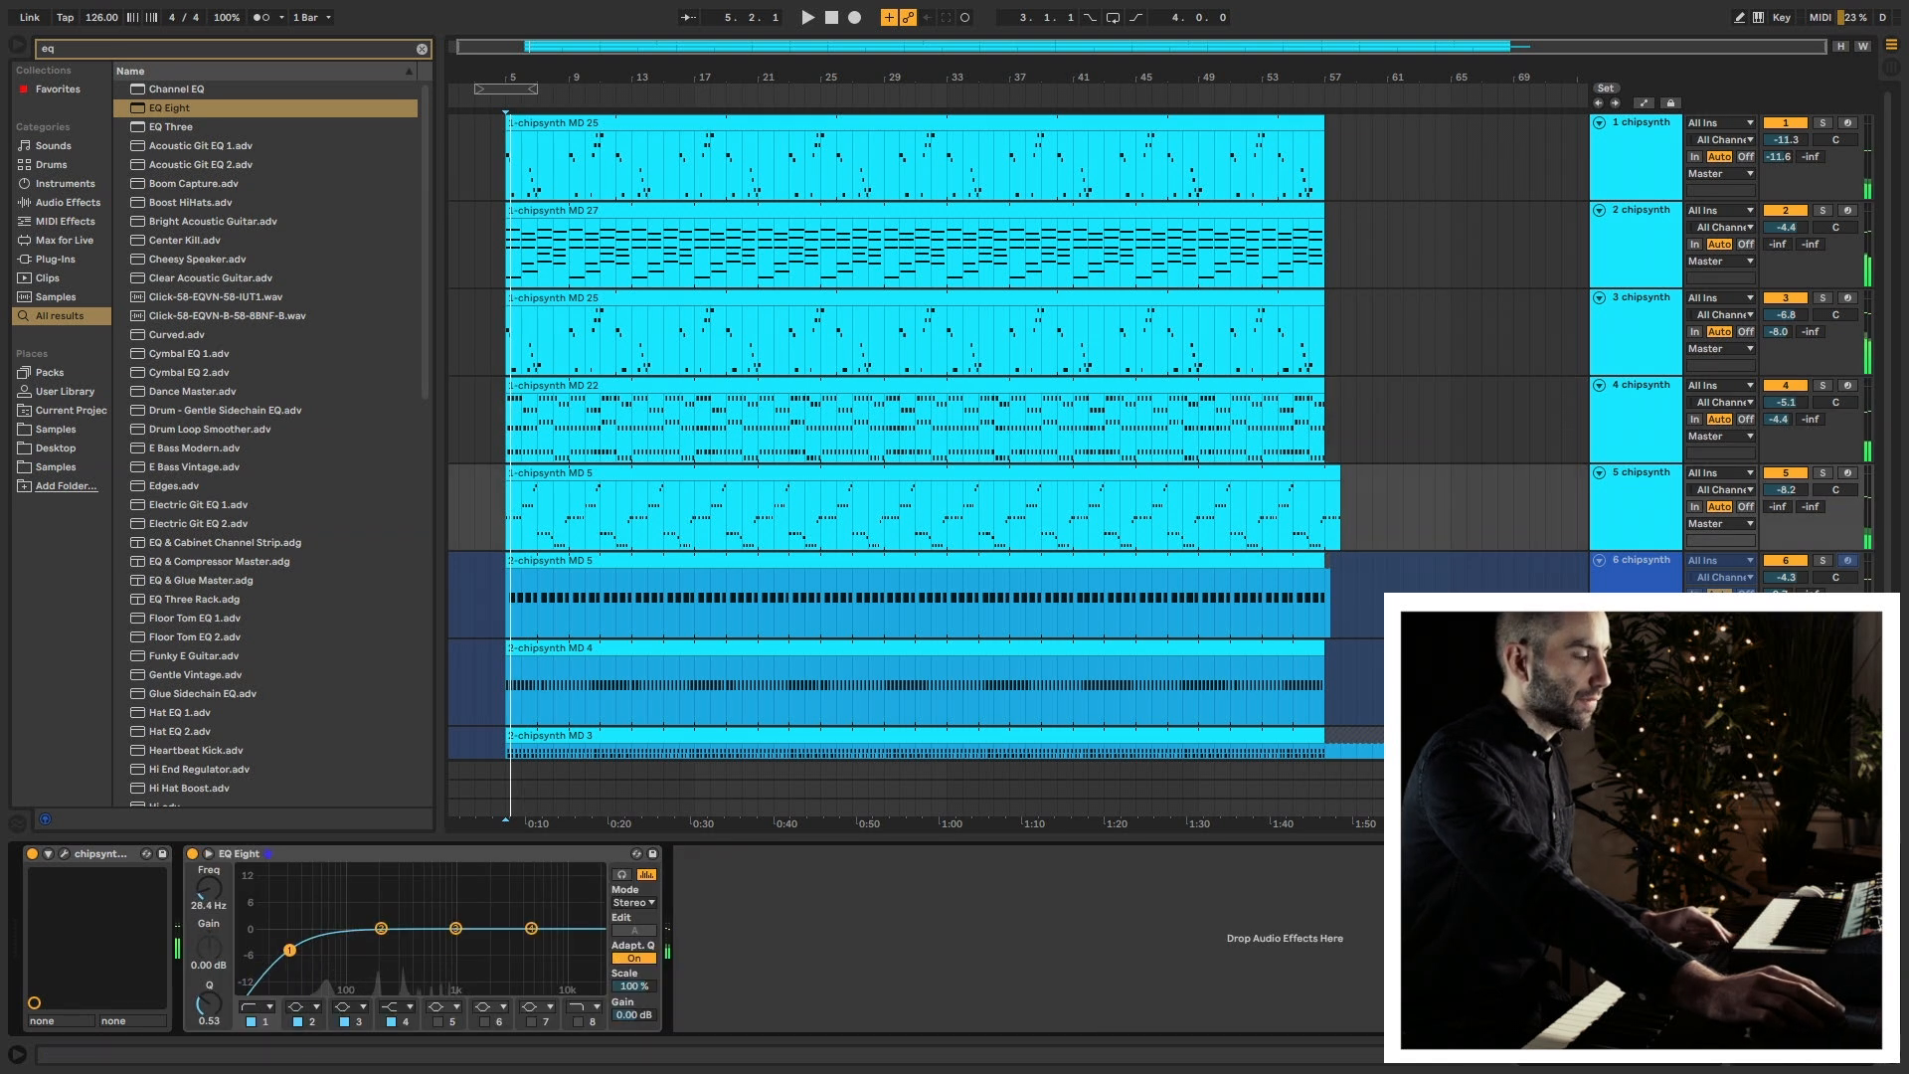
{"action": "left_click_drag", "start_coordinate": [289, 951], "coordinate": [296, 949]}
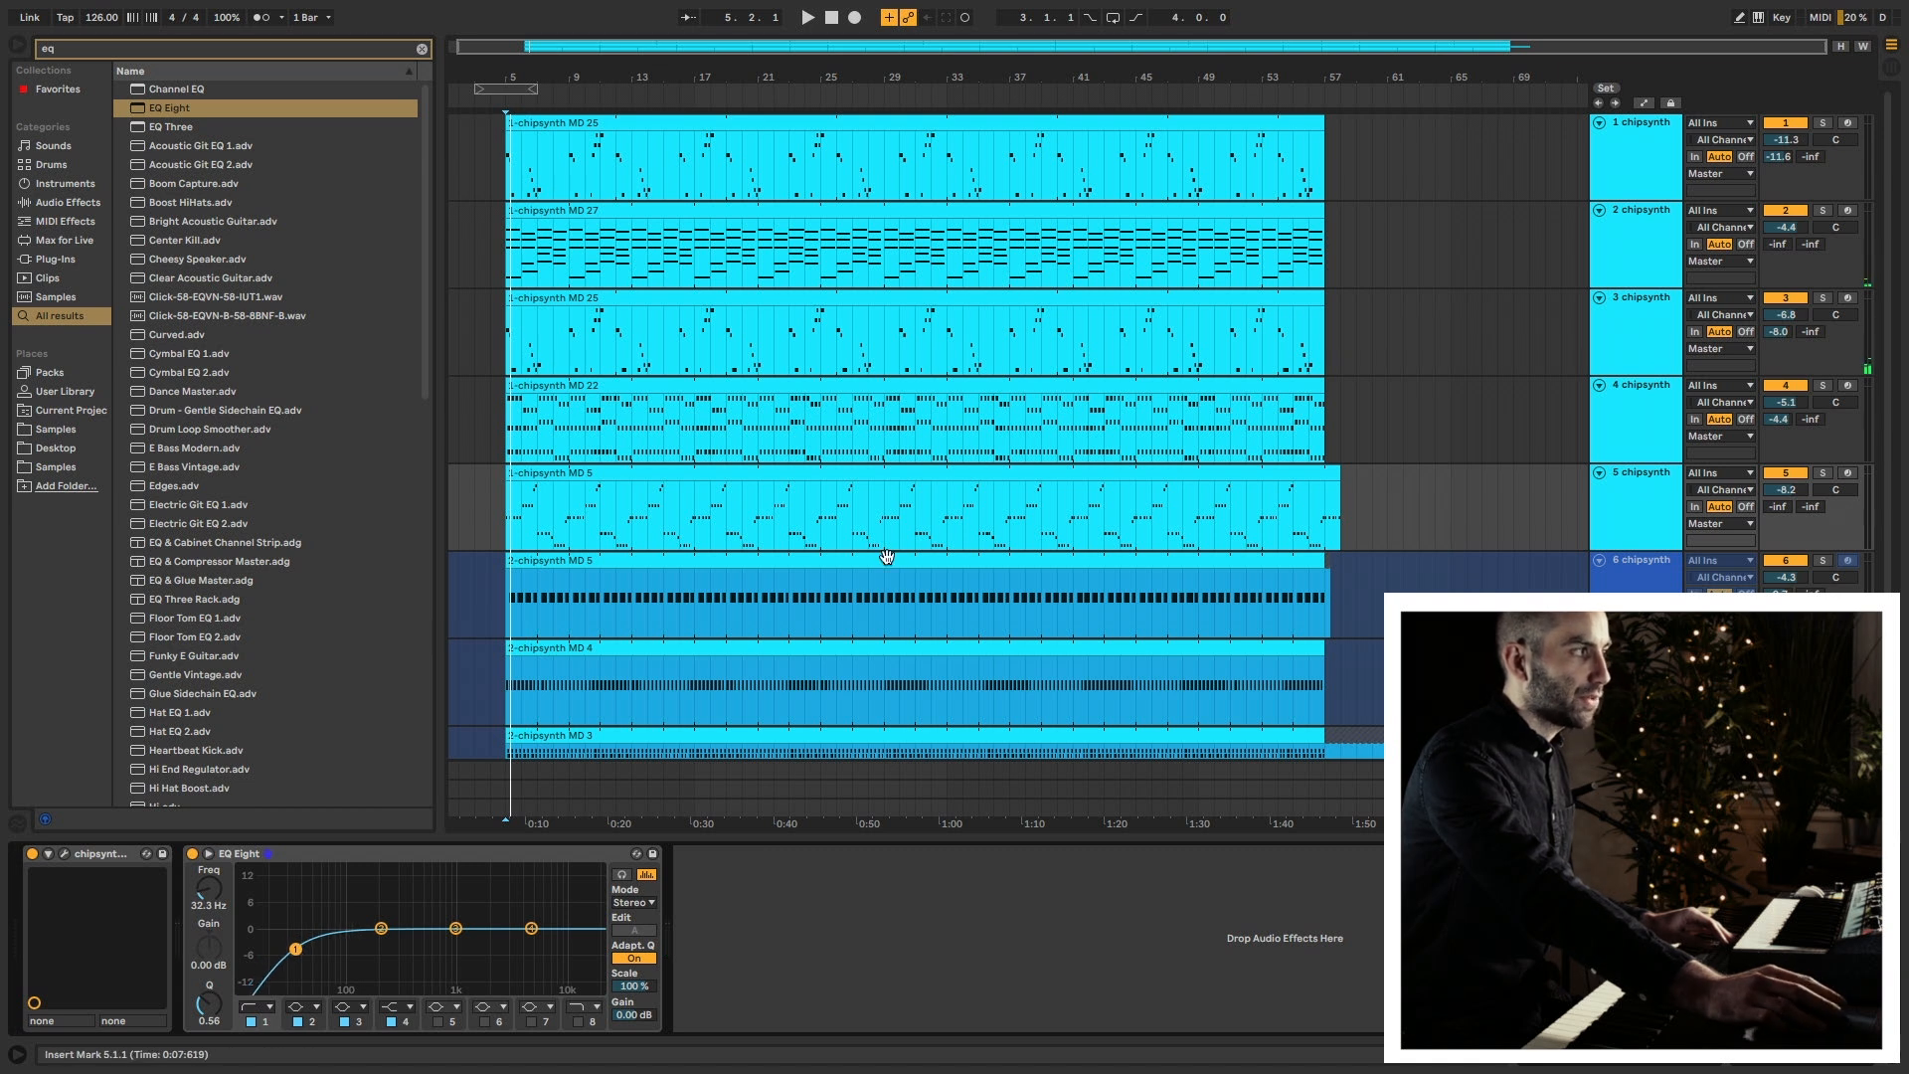
{"action": "scroll", "coordinate": [676, 479], "scroll_direction": "down", "scroll_amount": 3}
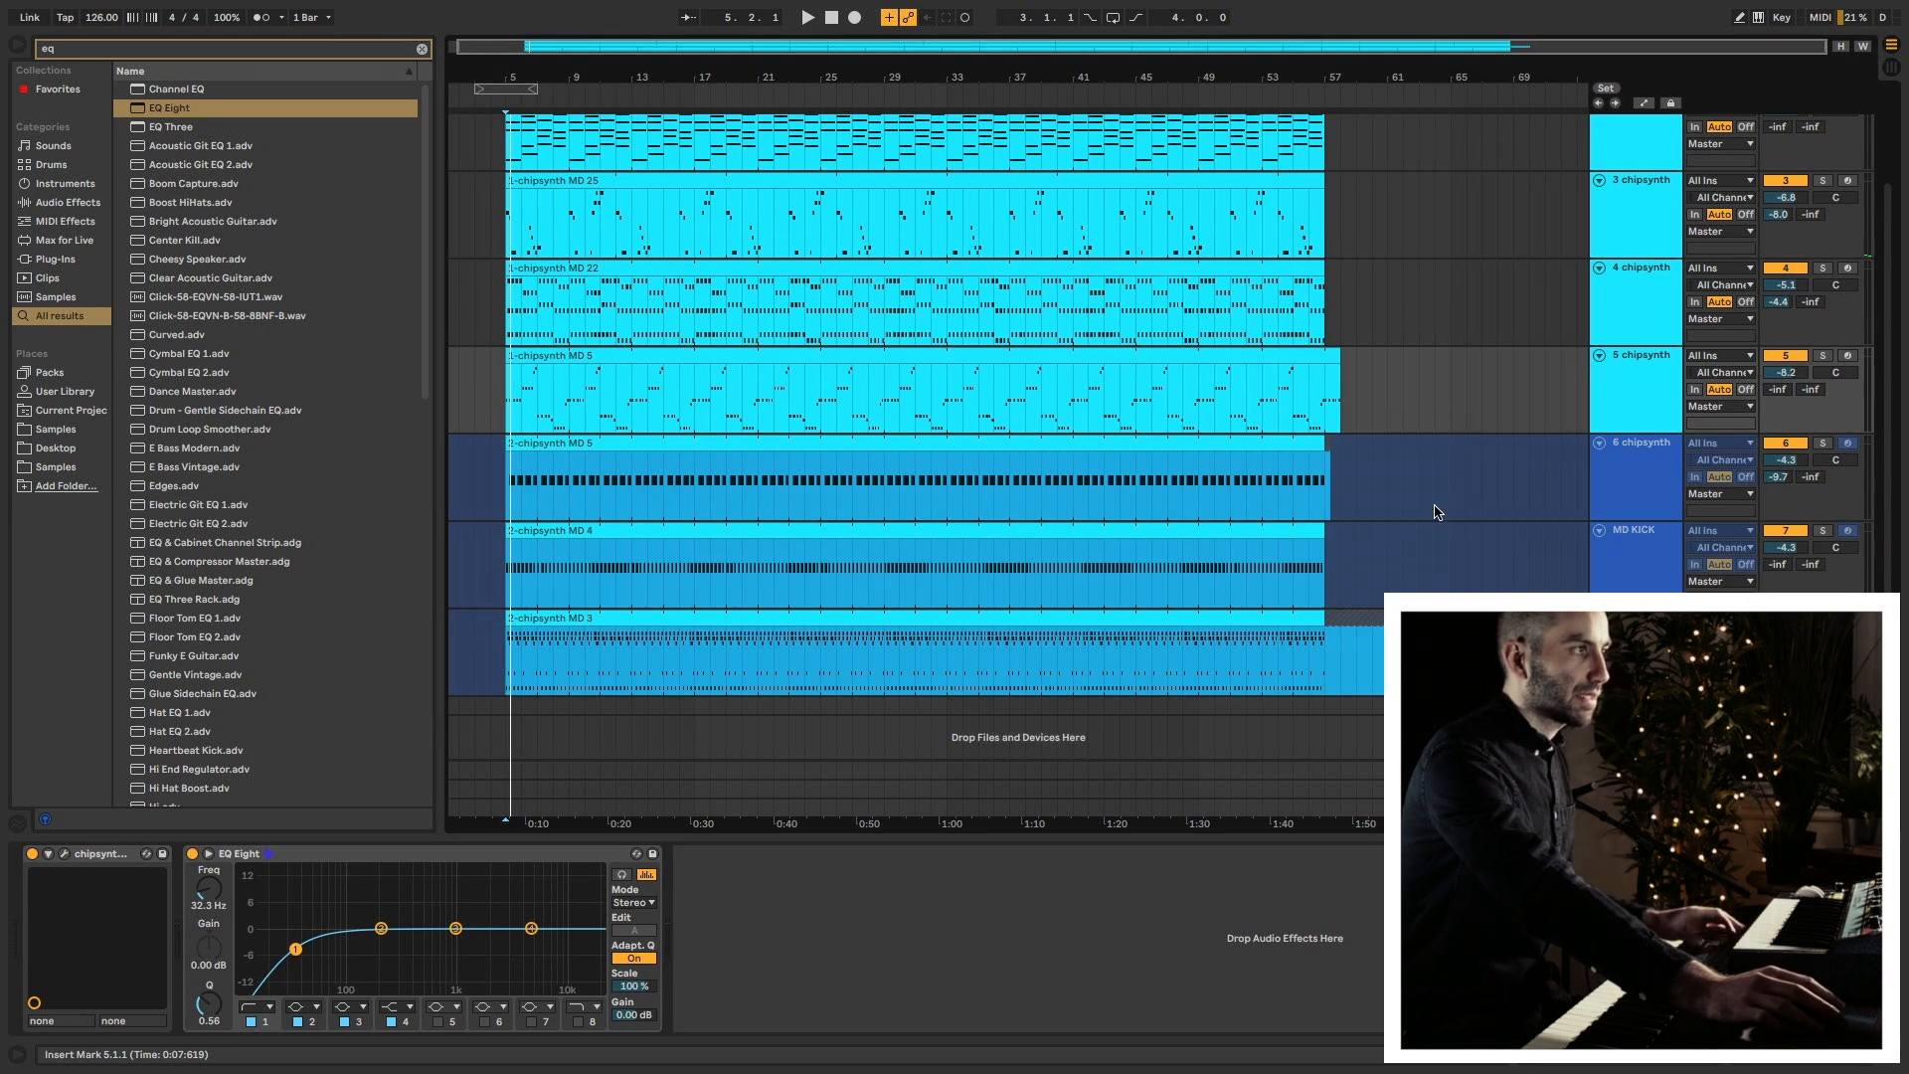
Pull all chipsynth track volumes down for a fresh mix, then play from bar 5 and bring the last drum track up to -2.7 dB.
{"action": "key", "text": "Tab"}
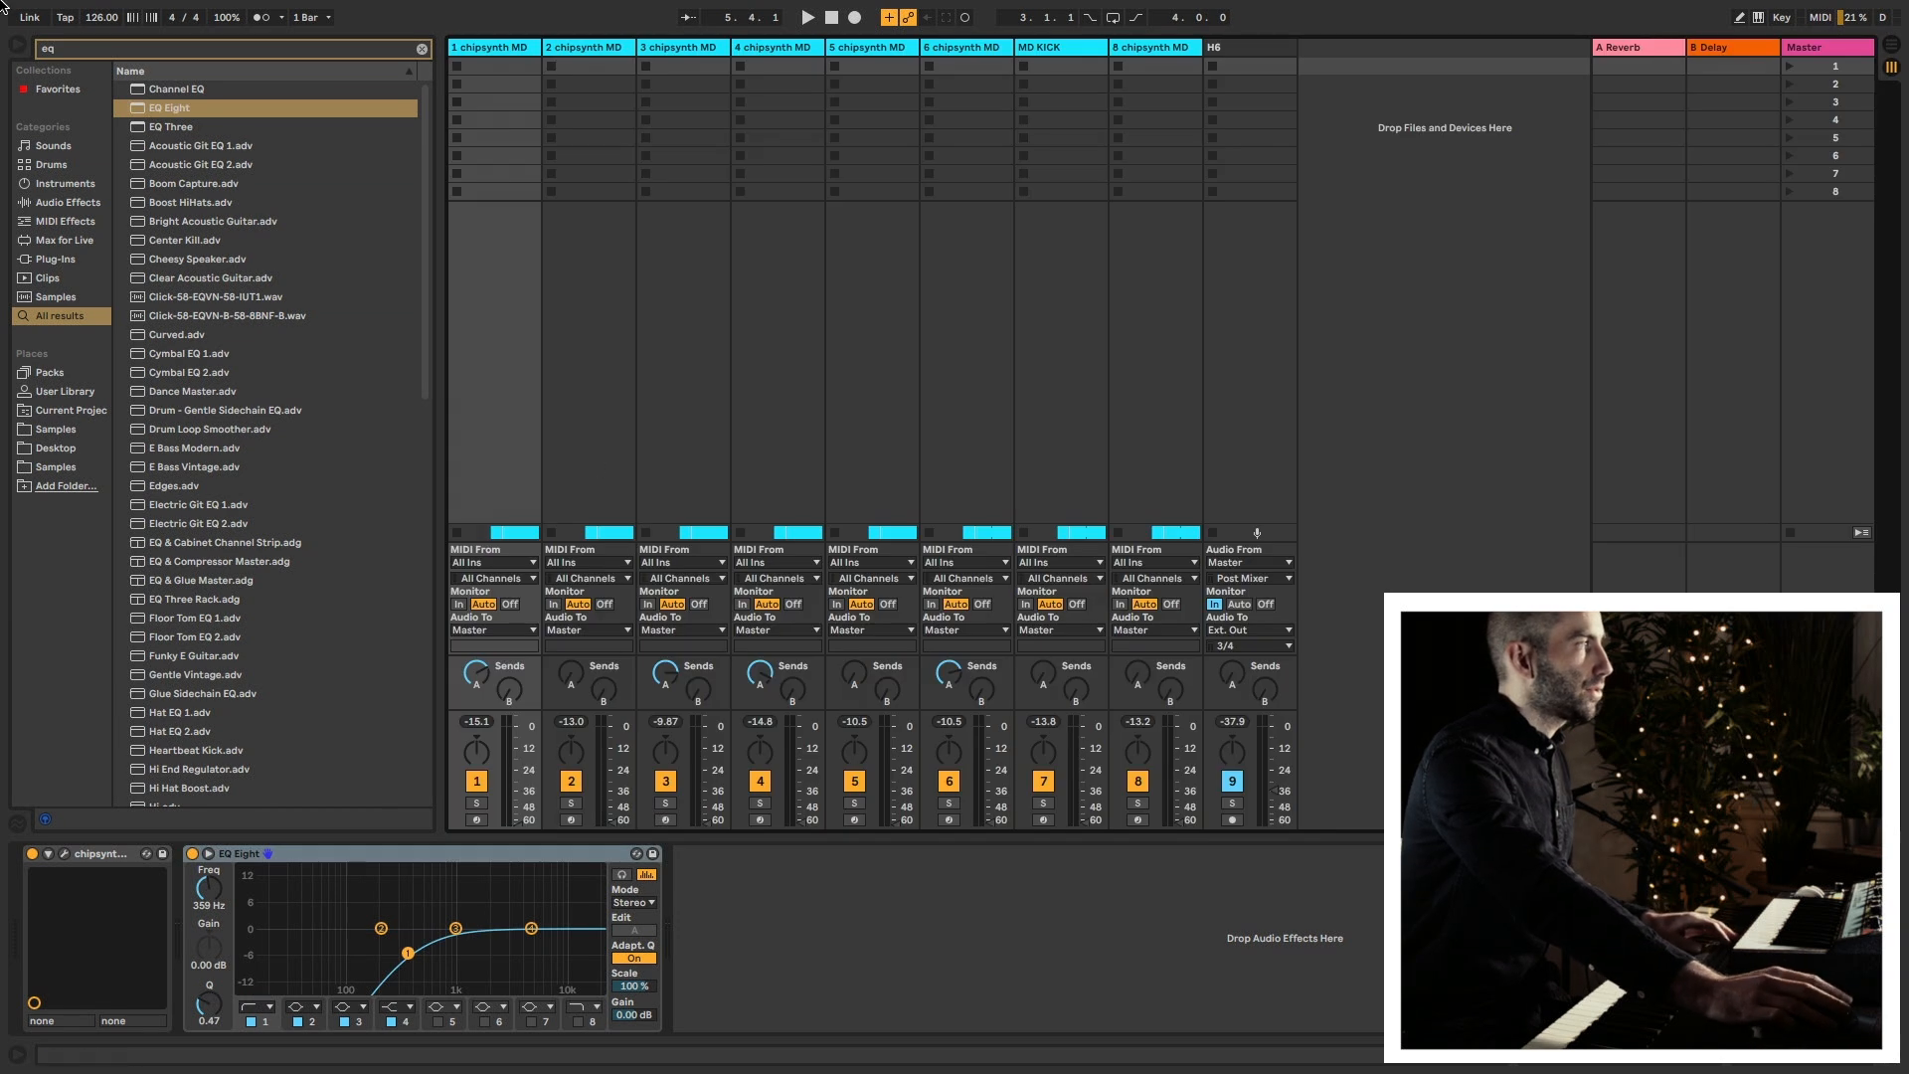
{"action": "left_click", "coordinate": [18, 47]}
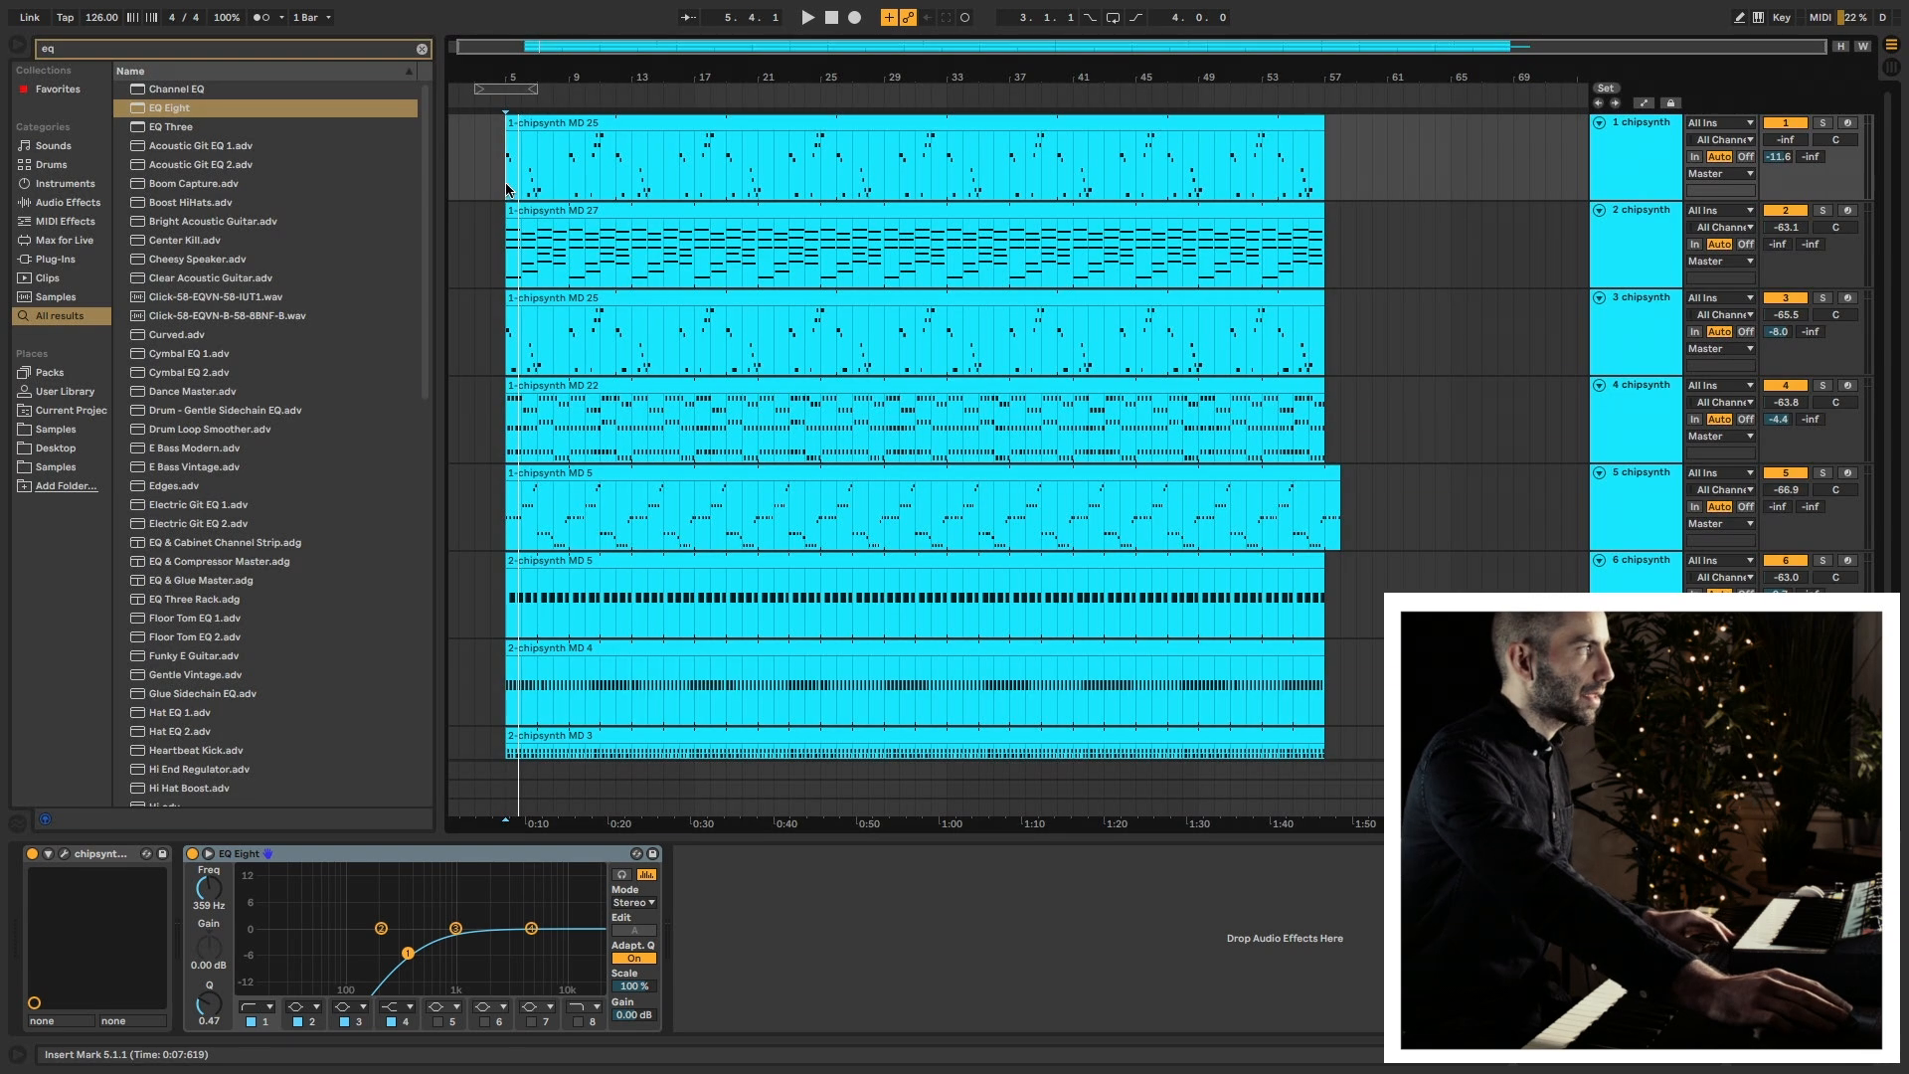
{"action": "left_click", "coordinate": [527, 242]}
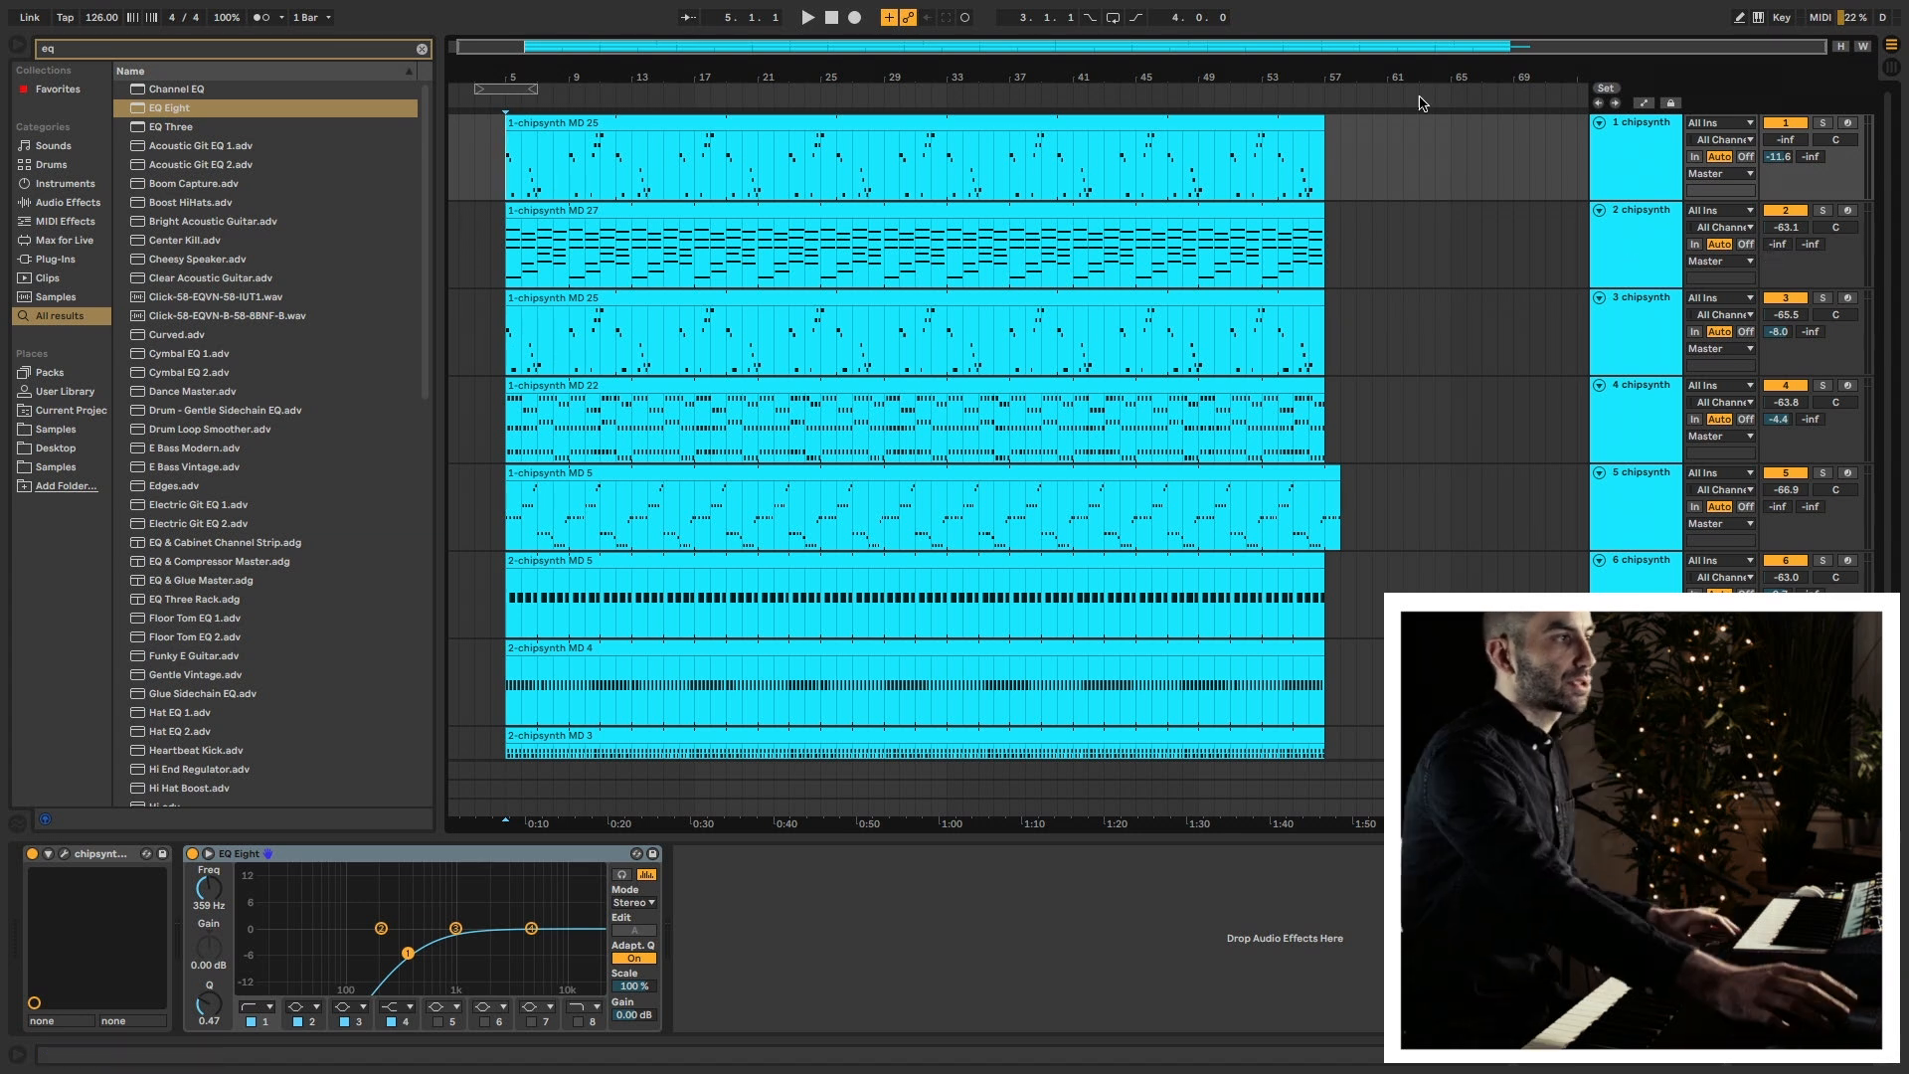
{"action": "key", "text": "space"}
{"action": "scroll", "coordinate": [1788, 516], "scroll_direction": "down", "scroll_amount": 3}
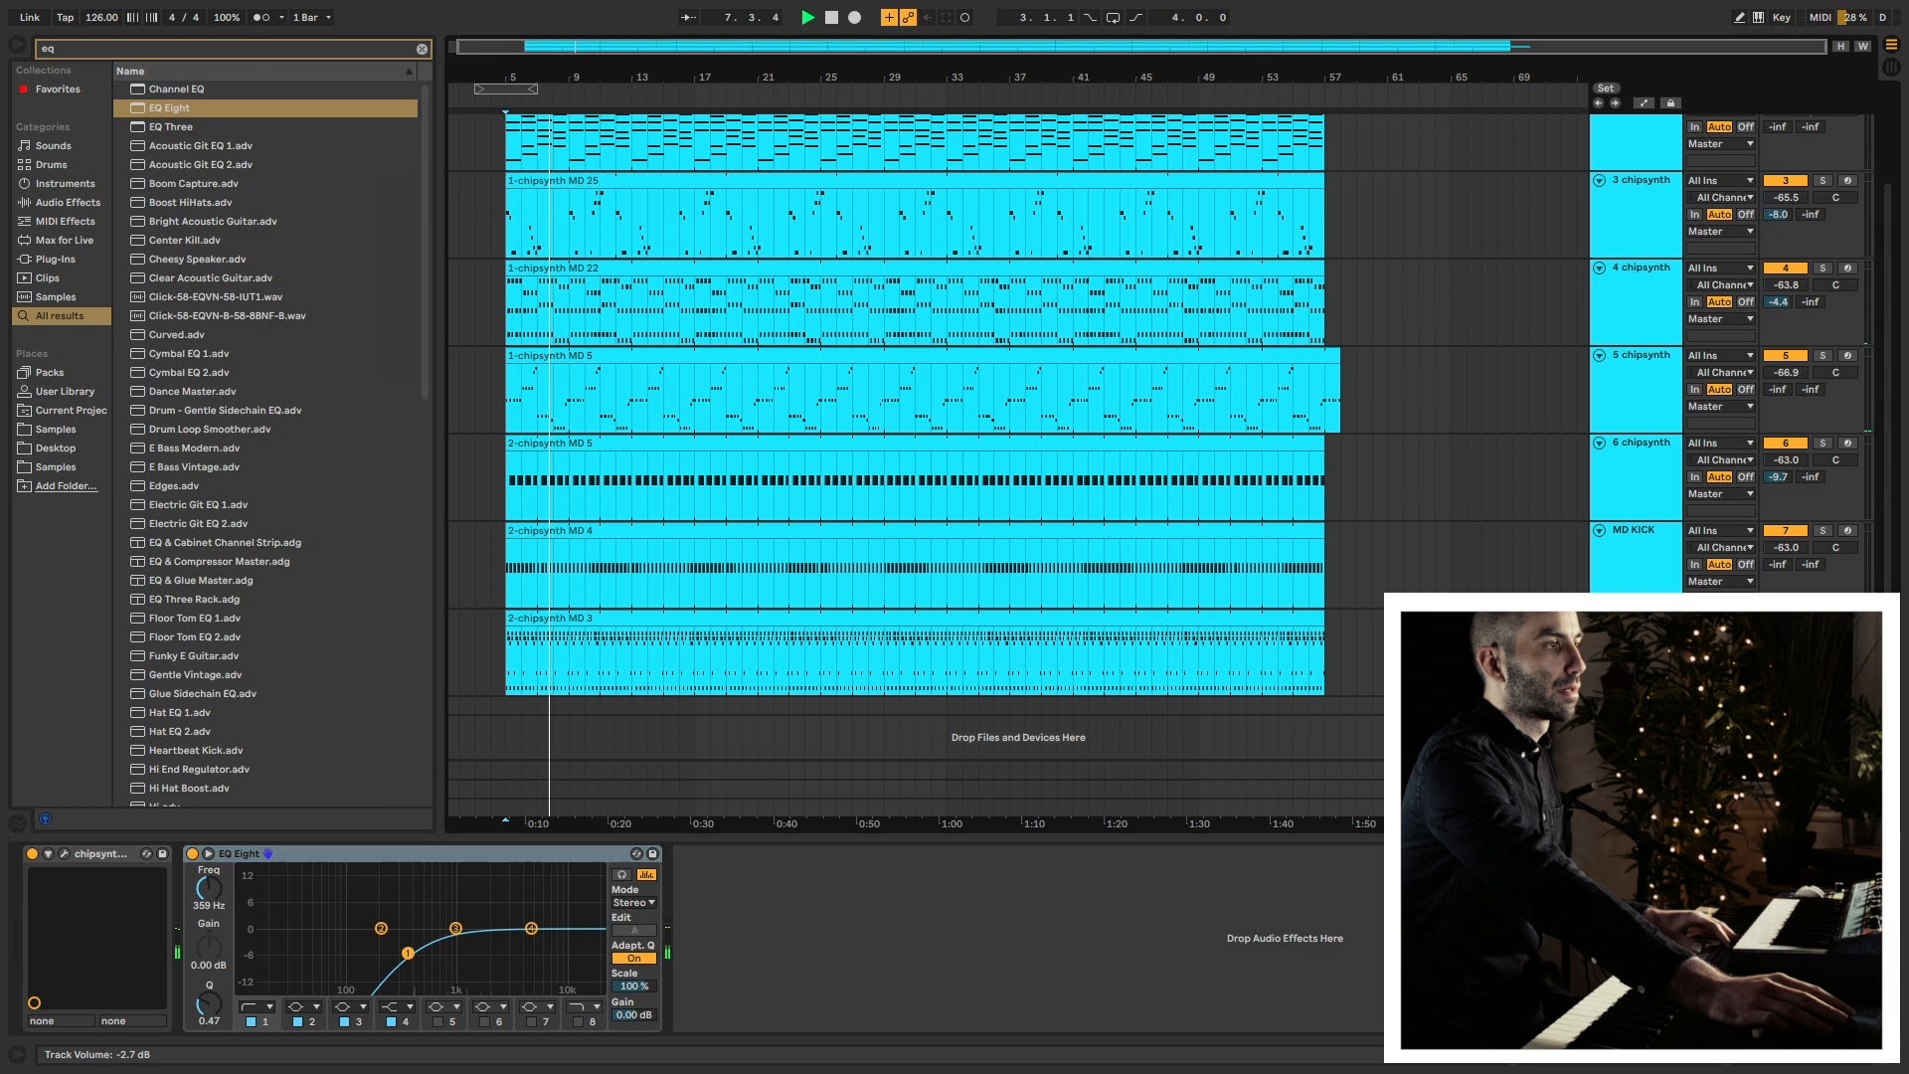
In the Session mixer, raise MD KICK and the sixth track, set the fifth track to -8.0 dB, and raise the fourth track panned 14R.
{"action": "key", "text": "Tab"}
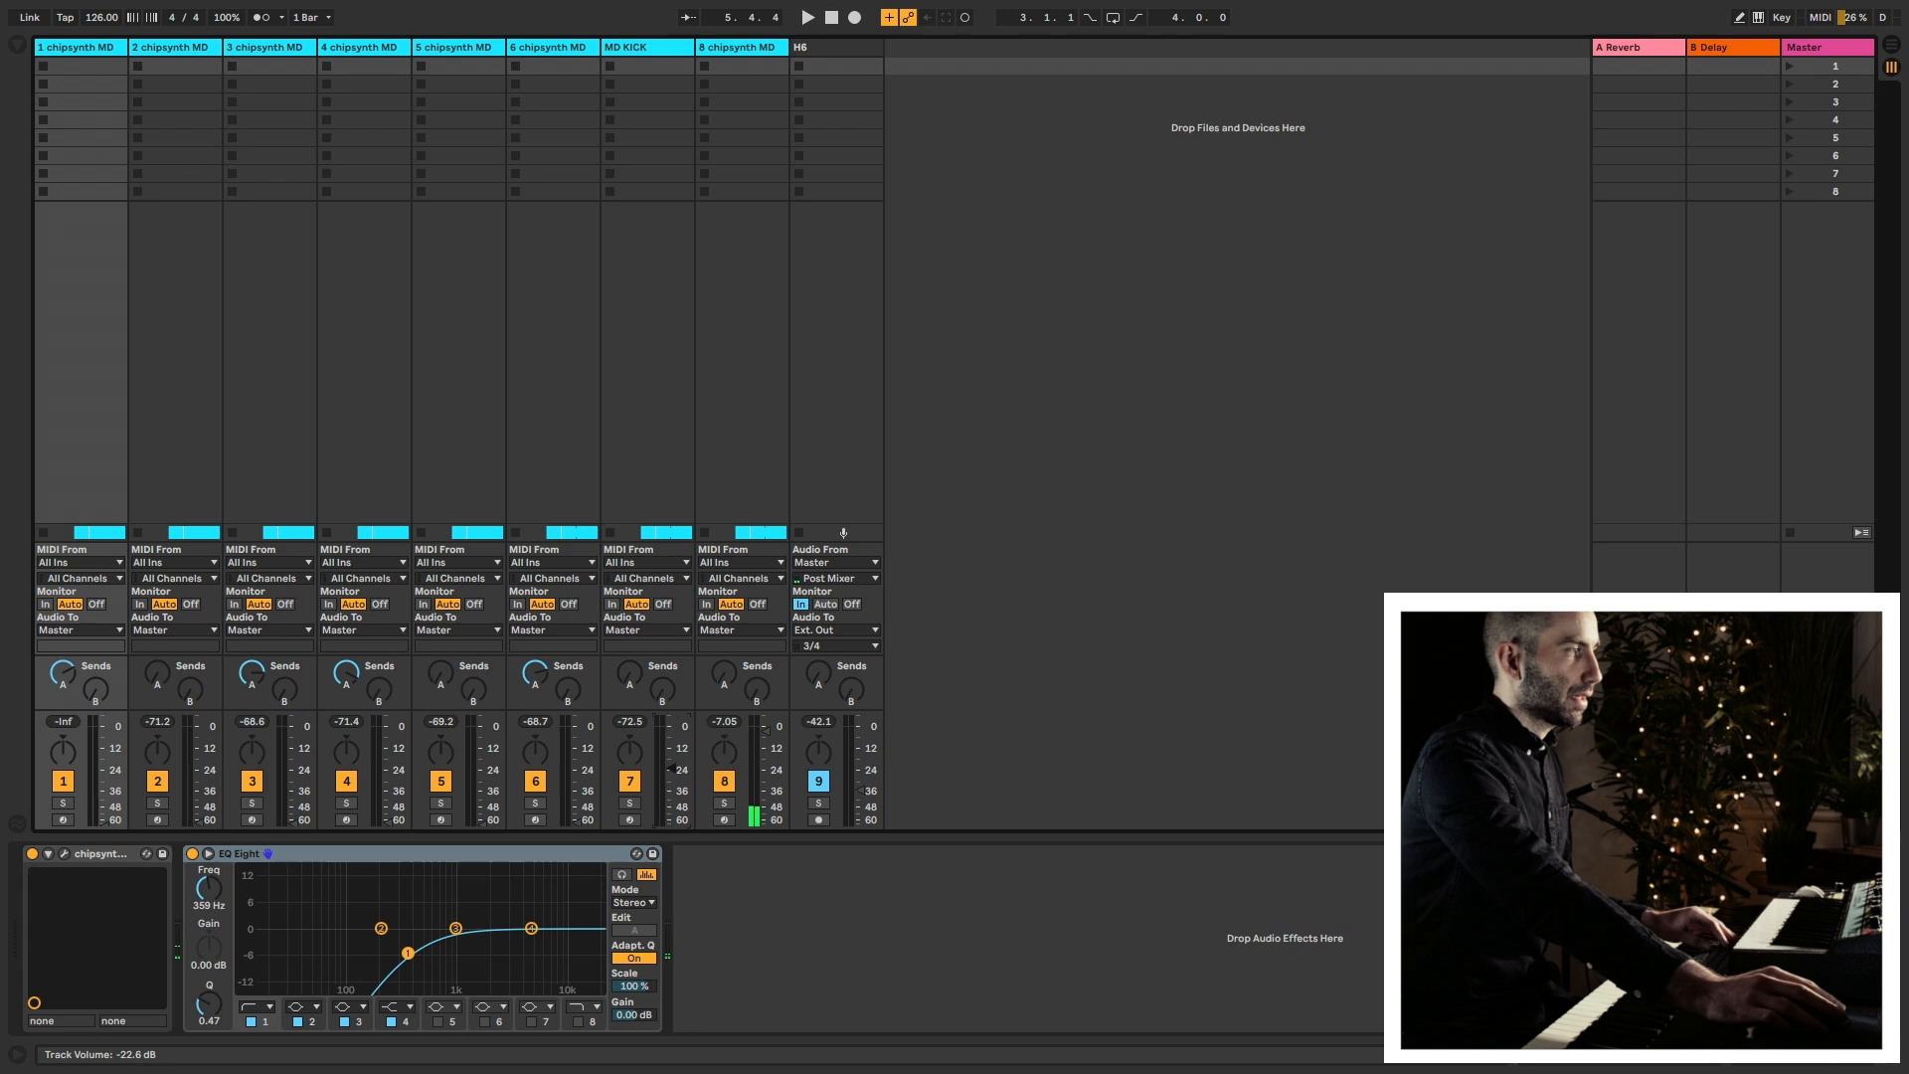
{"action": "key", "text": "space"}
{"action": "left_click_drag", "start_coordinate": [672, 770], "coordinate": [672, 732]}
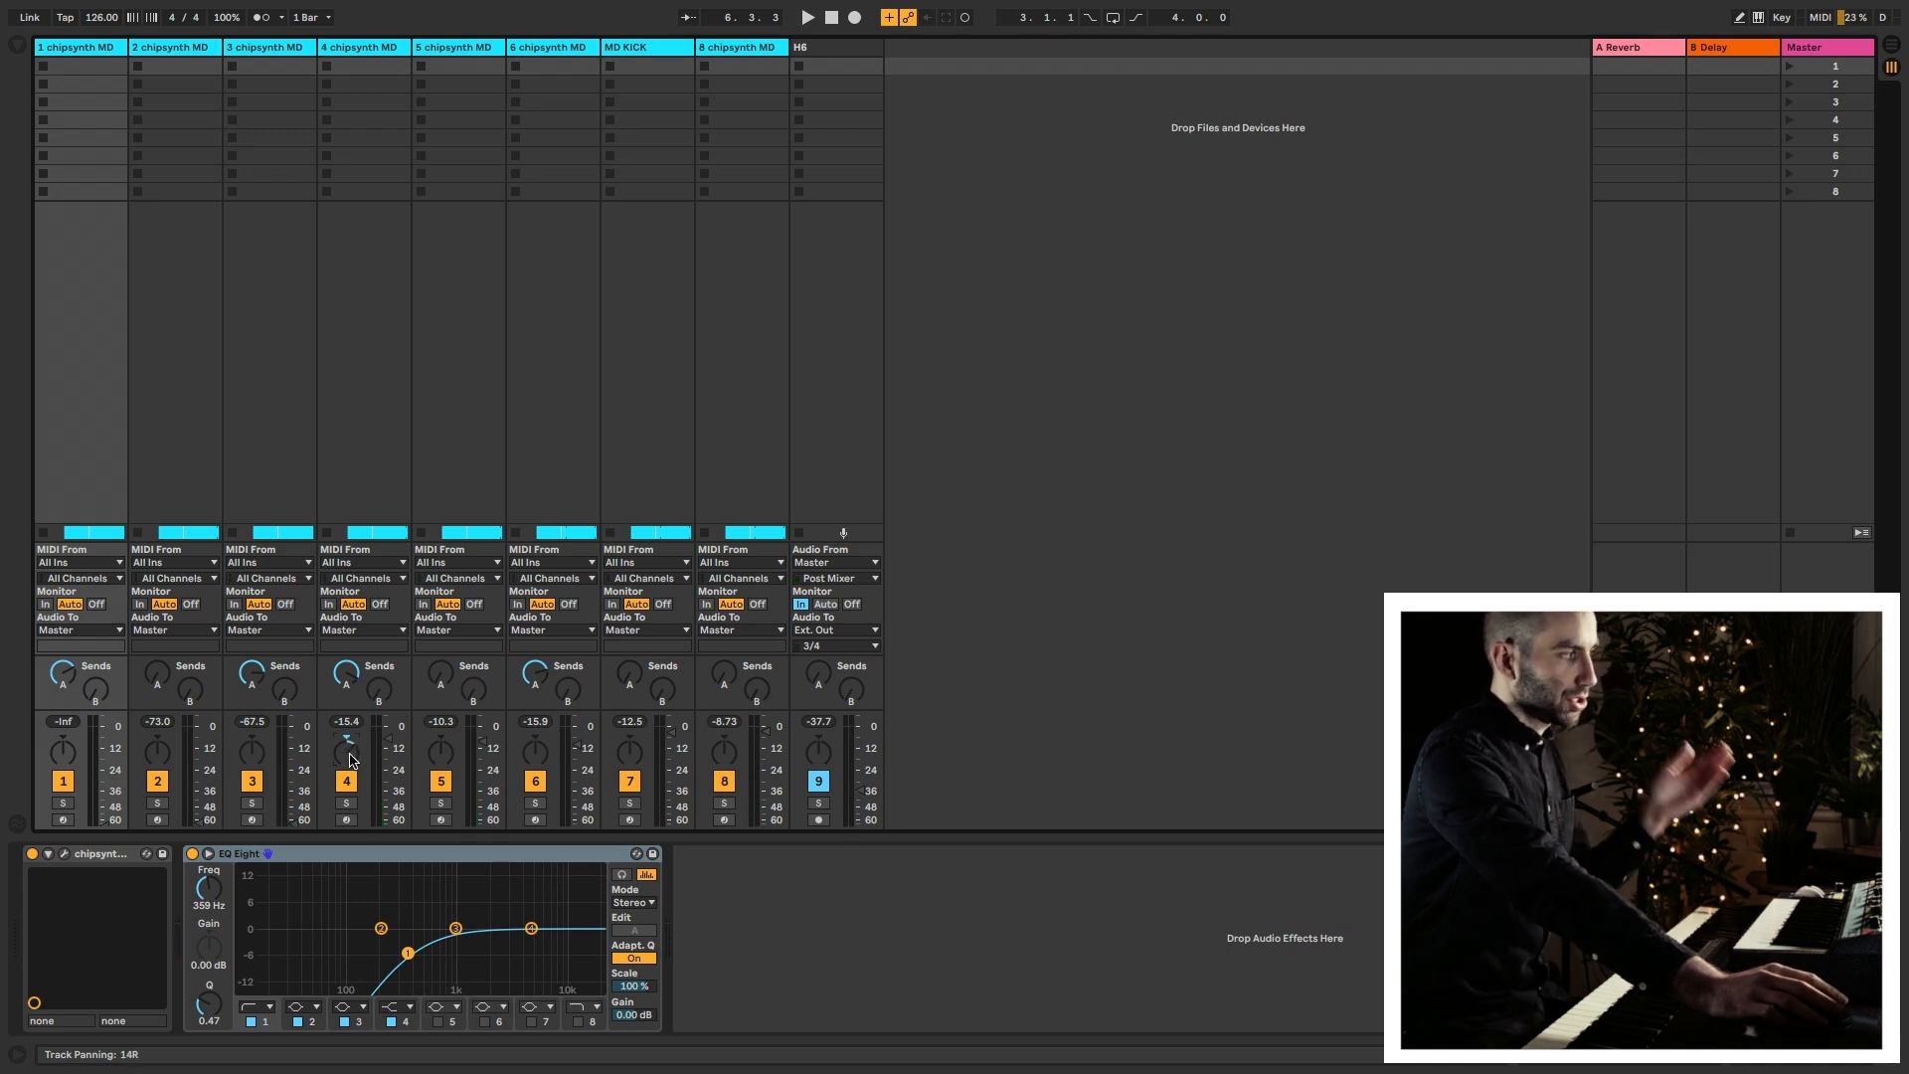
During playback, bring the third track's volume up to -8.0 dB and pan it 2R.
{"action": "key", "text": "space"}
{"action": "key", "text": "space"}
{"action": "left_click_drag", "start_coordinate": [296, 823], "coordinate": [296, 811]}
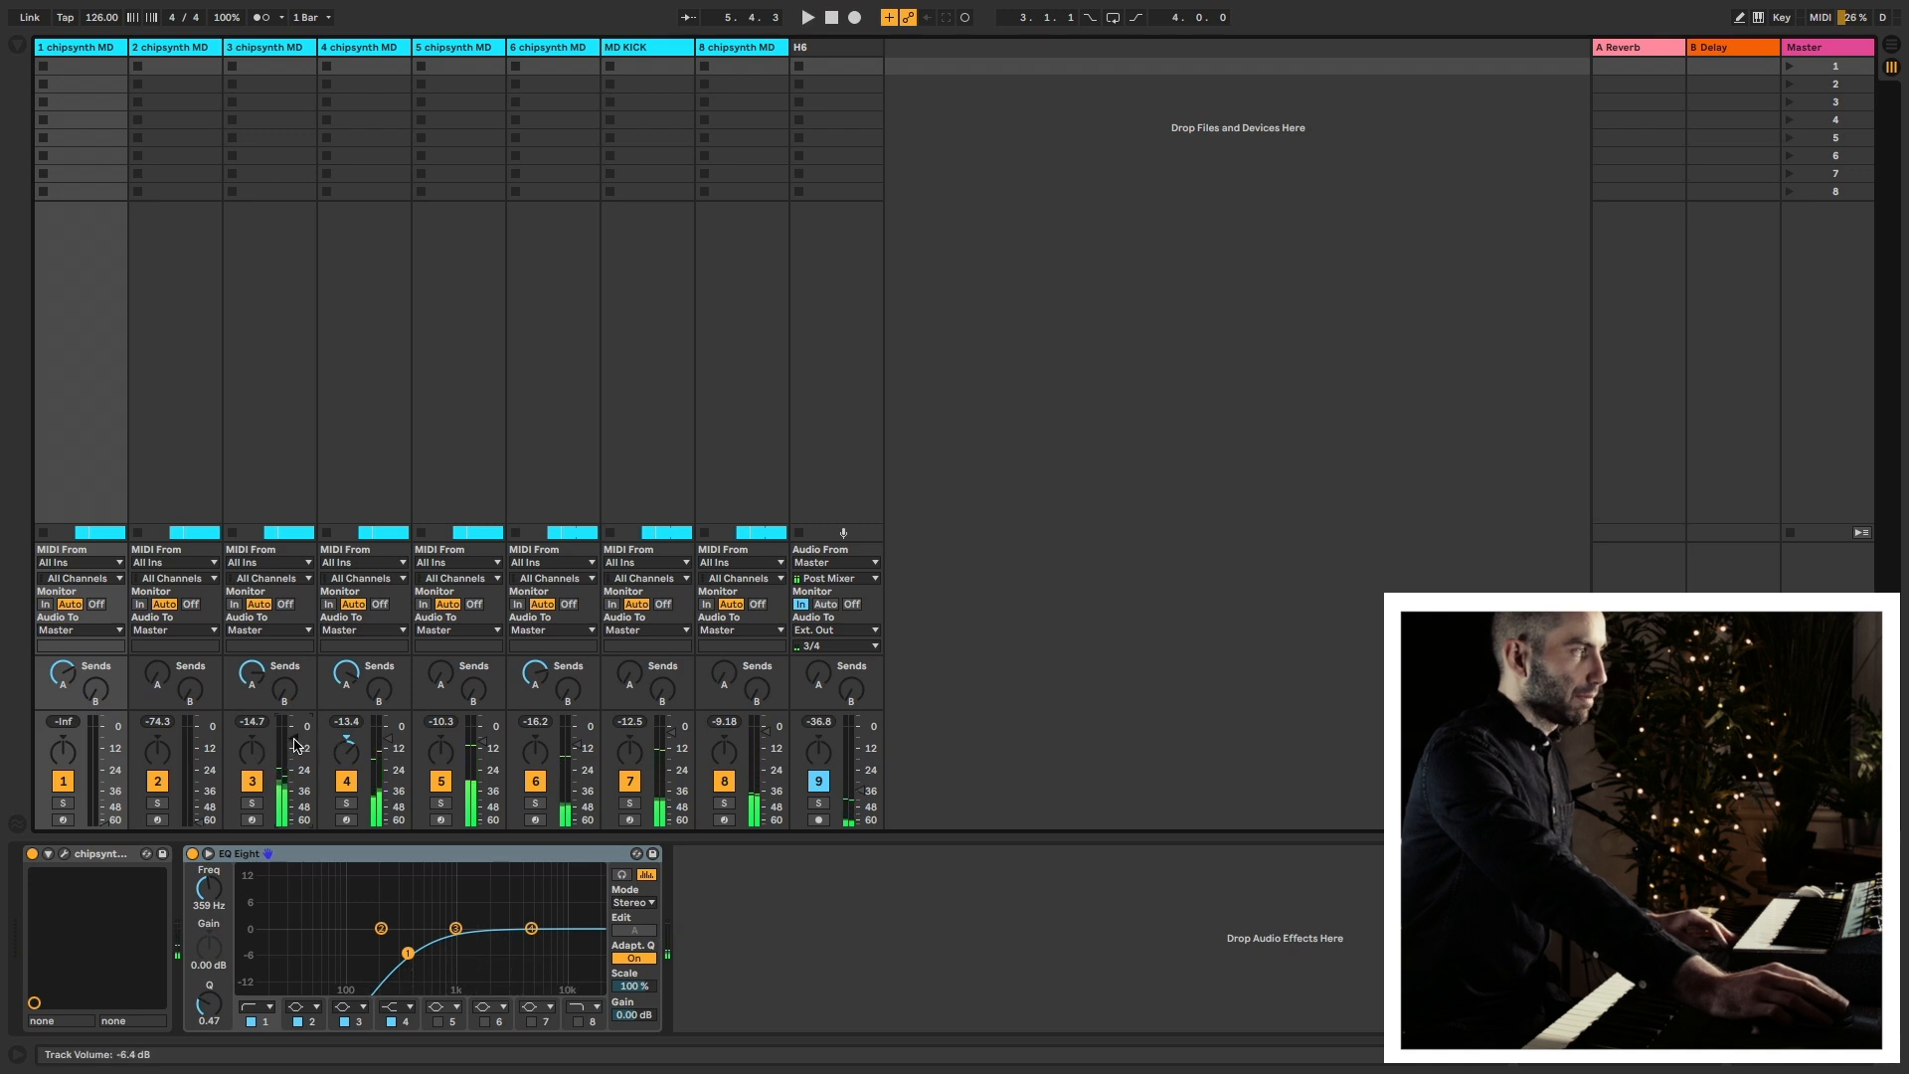
{"action": "left_click_drag", "start_coordinate": [295, 736], "coordinate": [295, 742]}
{"action": "key", "text": "space"}
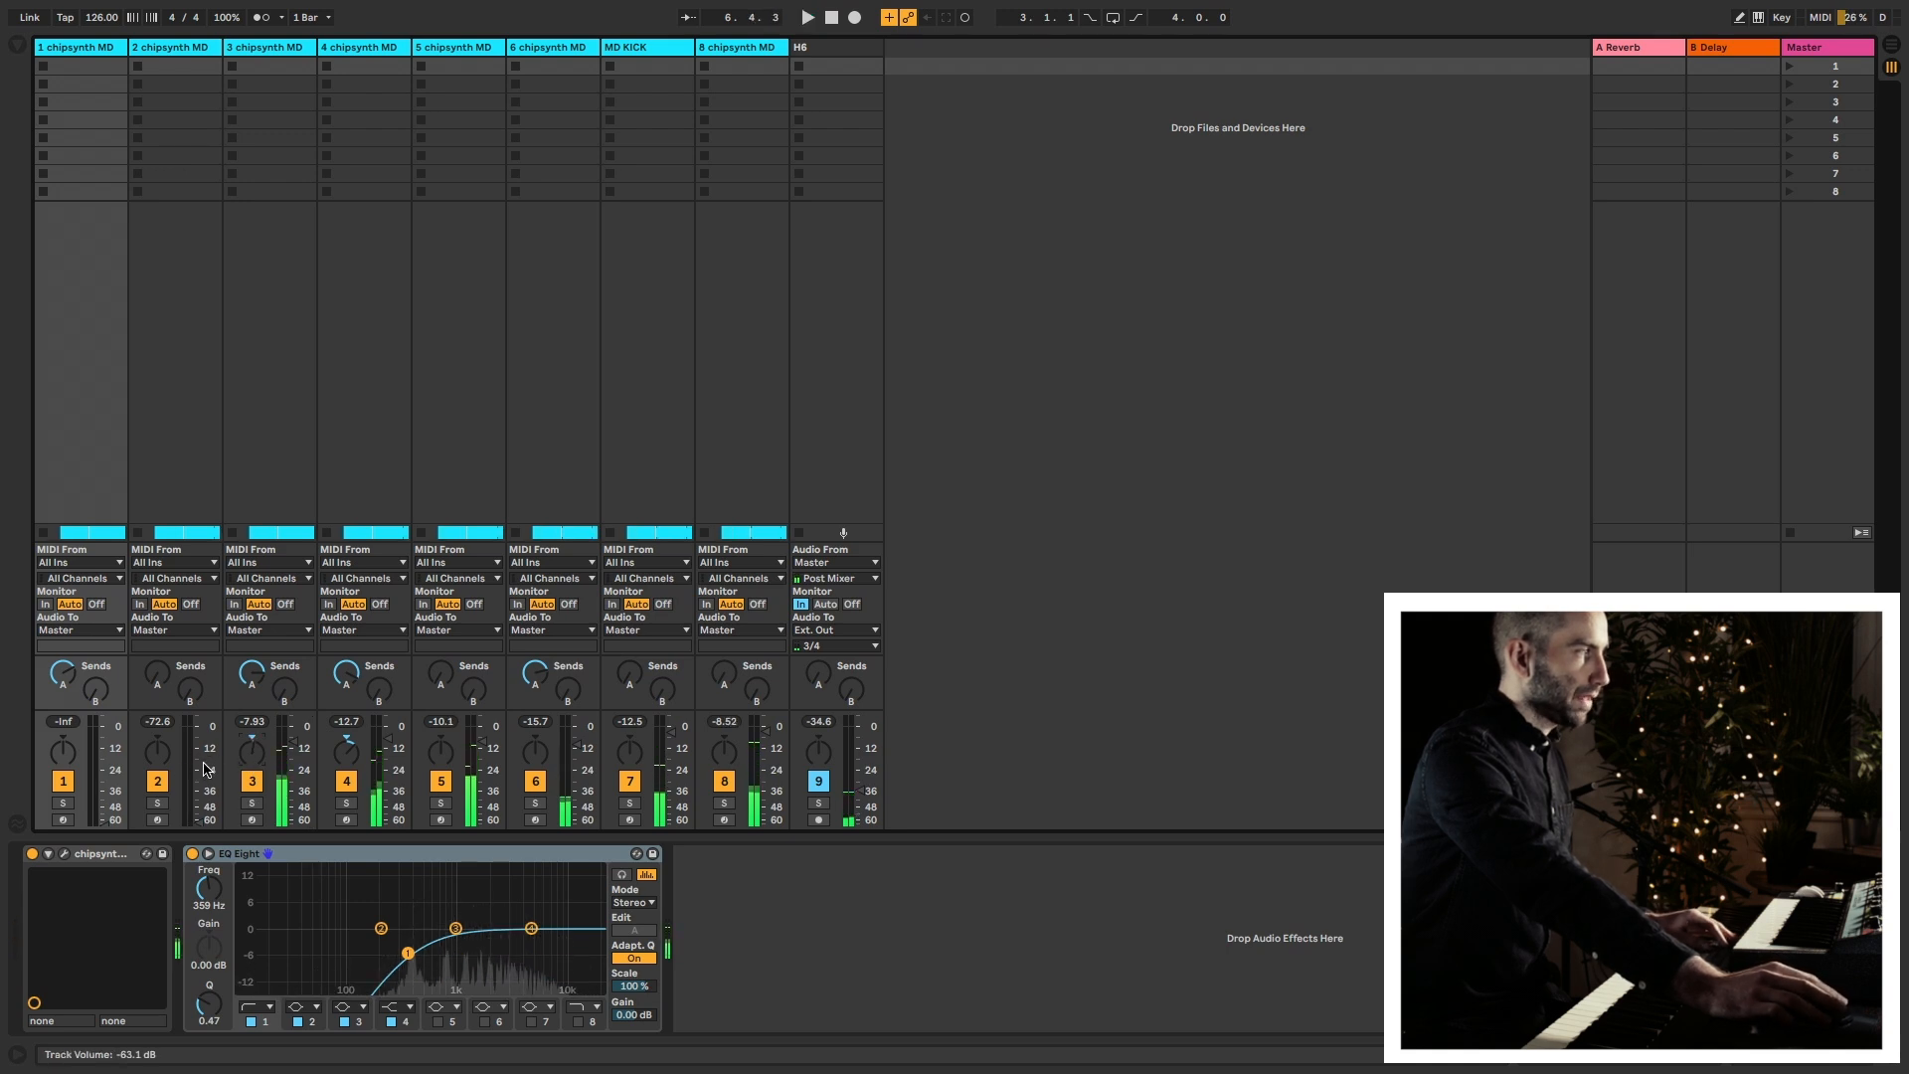
Set the second track to -7.0 dB panned 12L, raise the first track to -13.0 dB, and return to the Arrangement.
{"action": "key", "text": "space"}
{"action": "left_click_drag", "start_coordinate": [198, 821], "coordinate": [199, 738]}
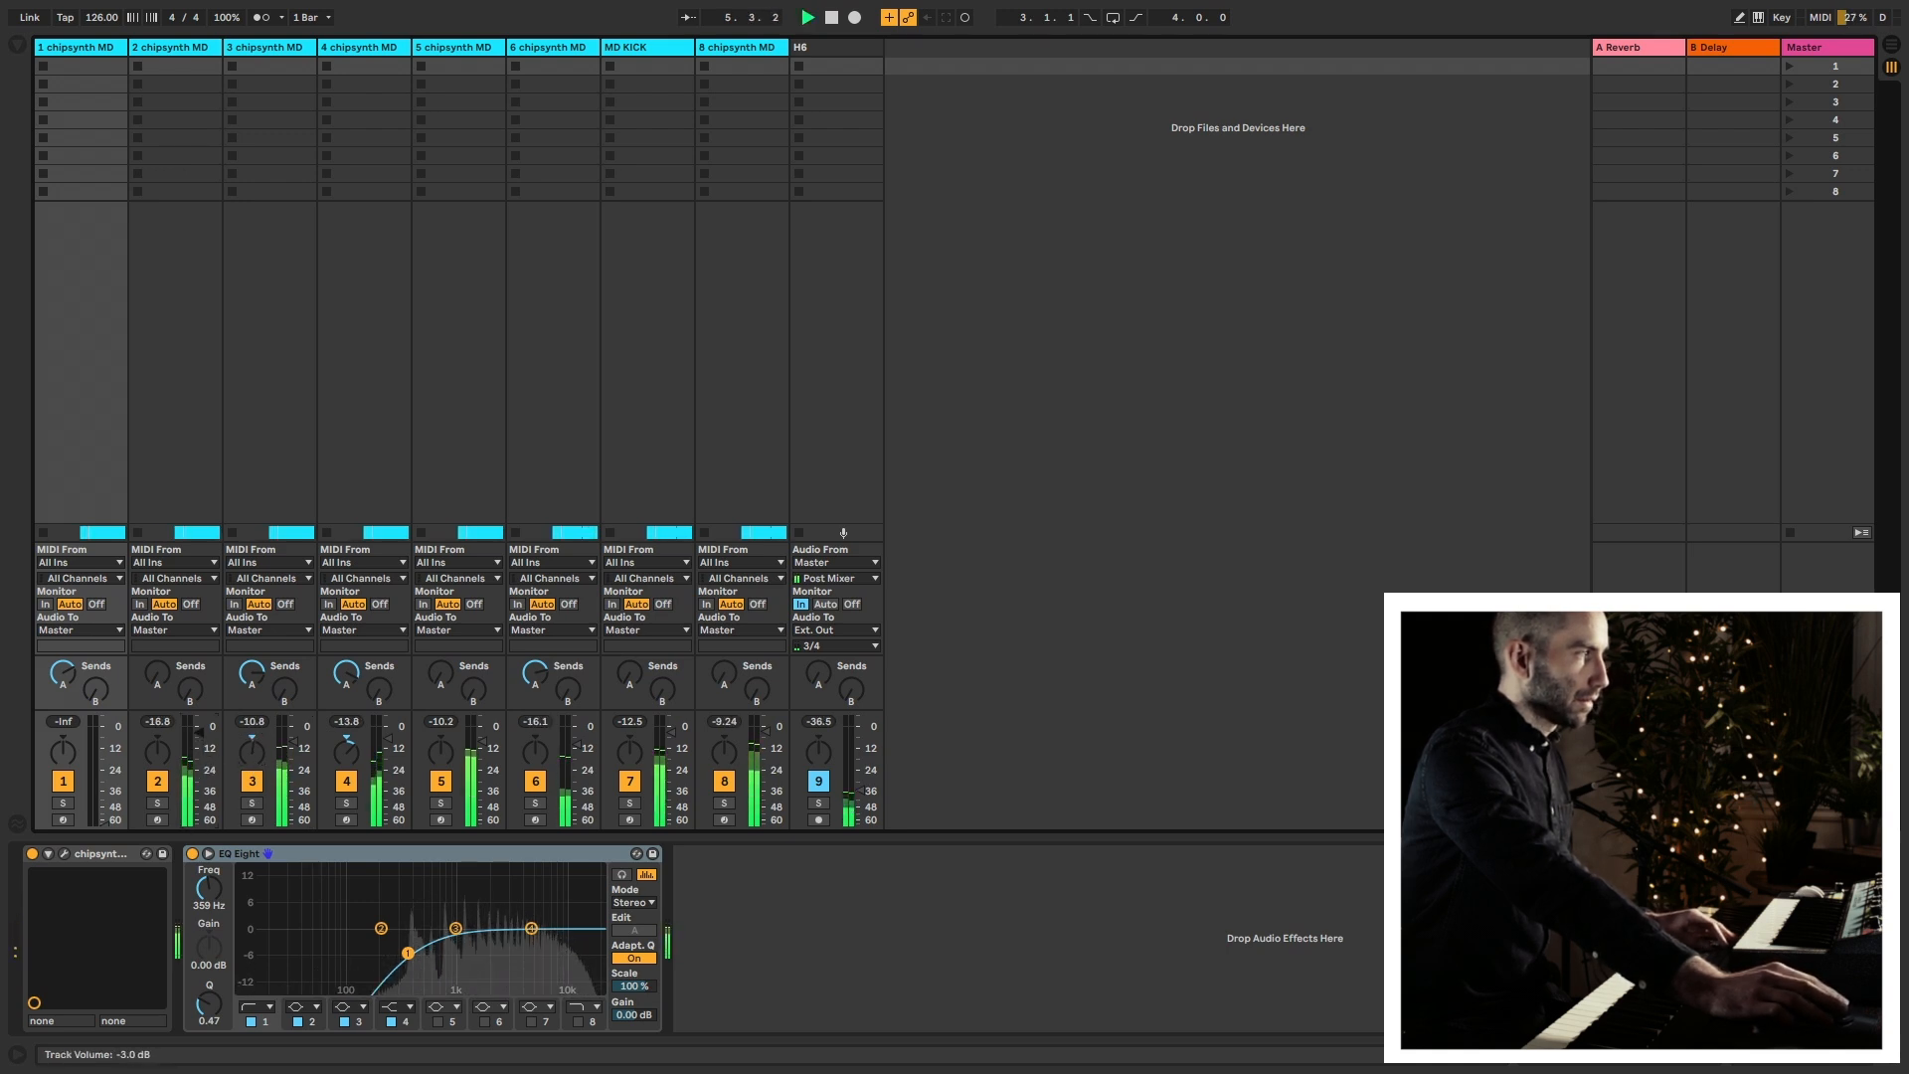
{"action": "key", "text": "space"}
{"action": "left_click_drag", "start_coordinate": [156, 757], "coordinate": [156, 767]}
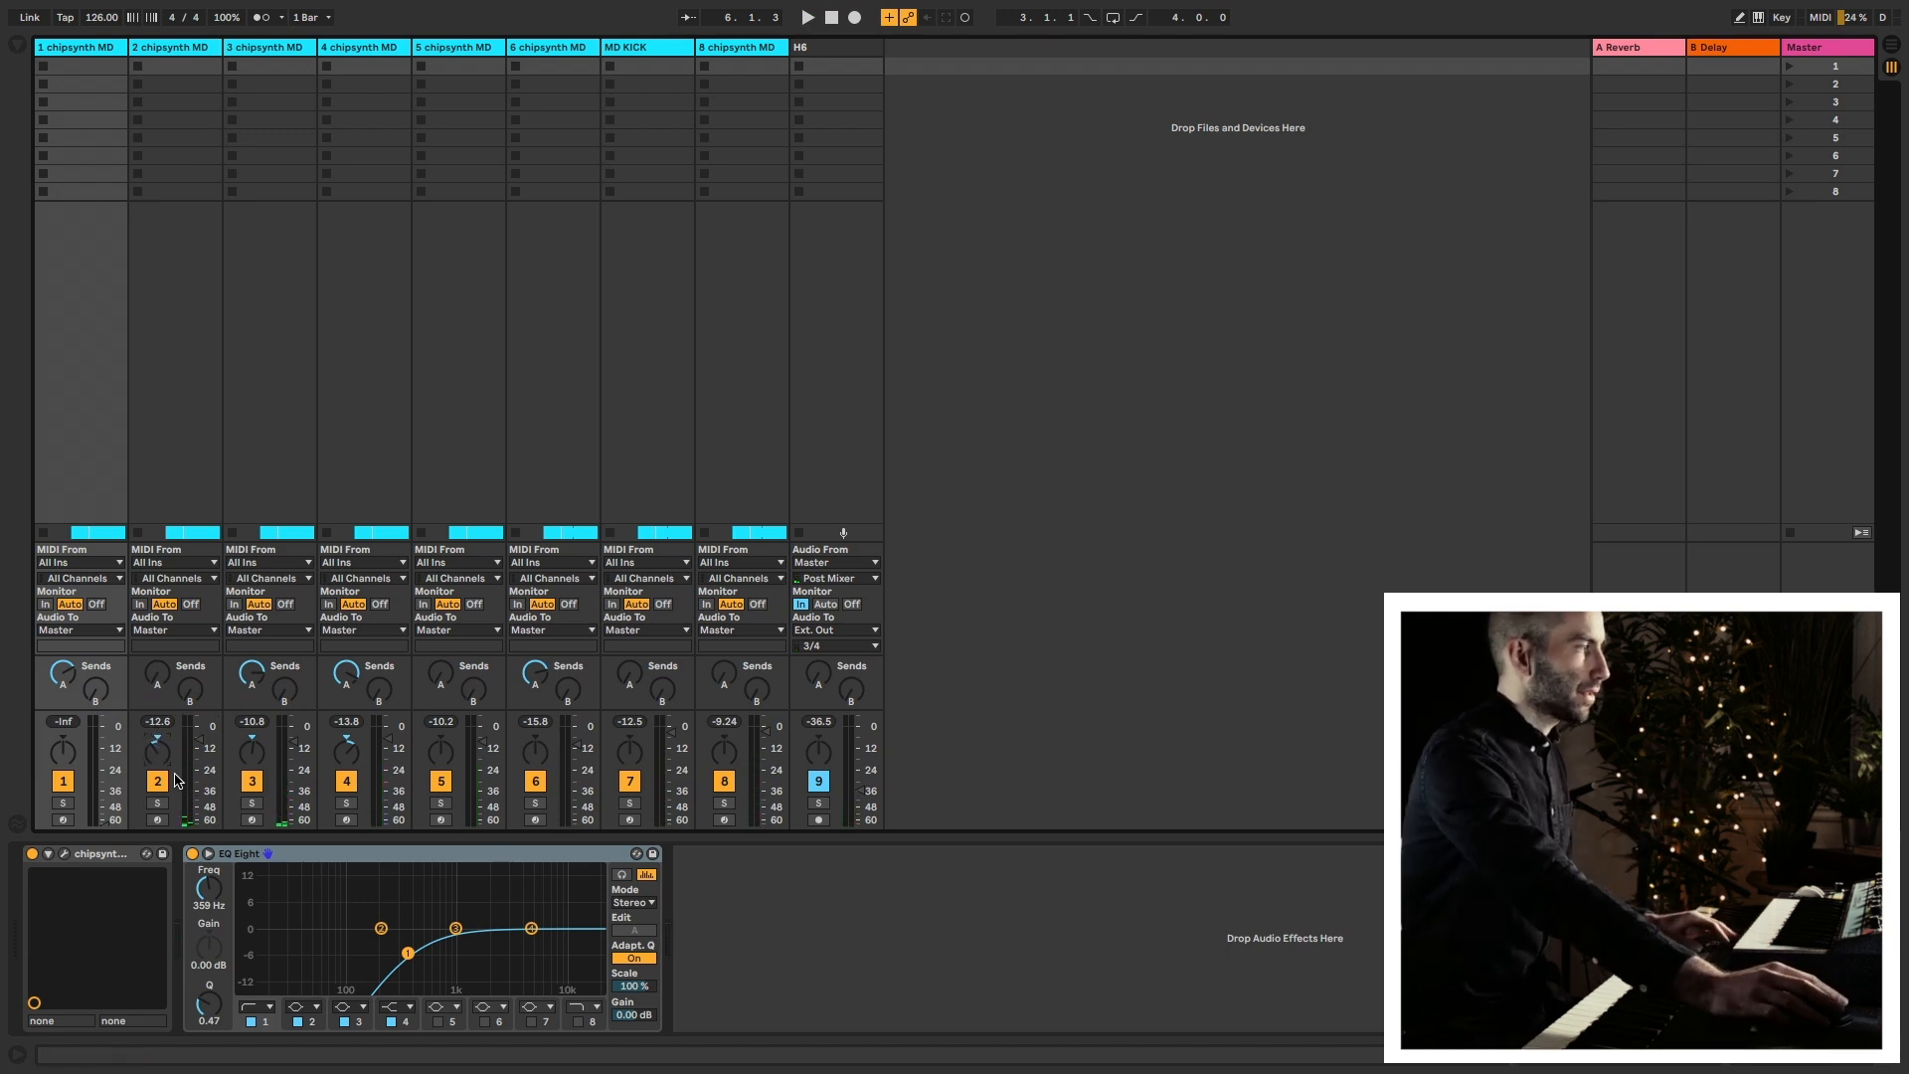
{"action": "key", "text": "Tab"}
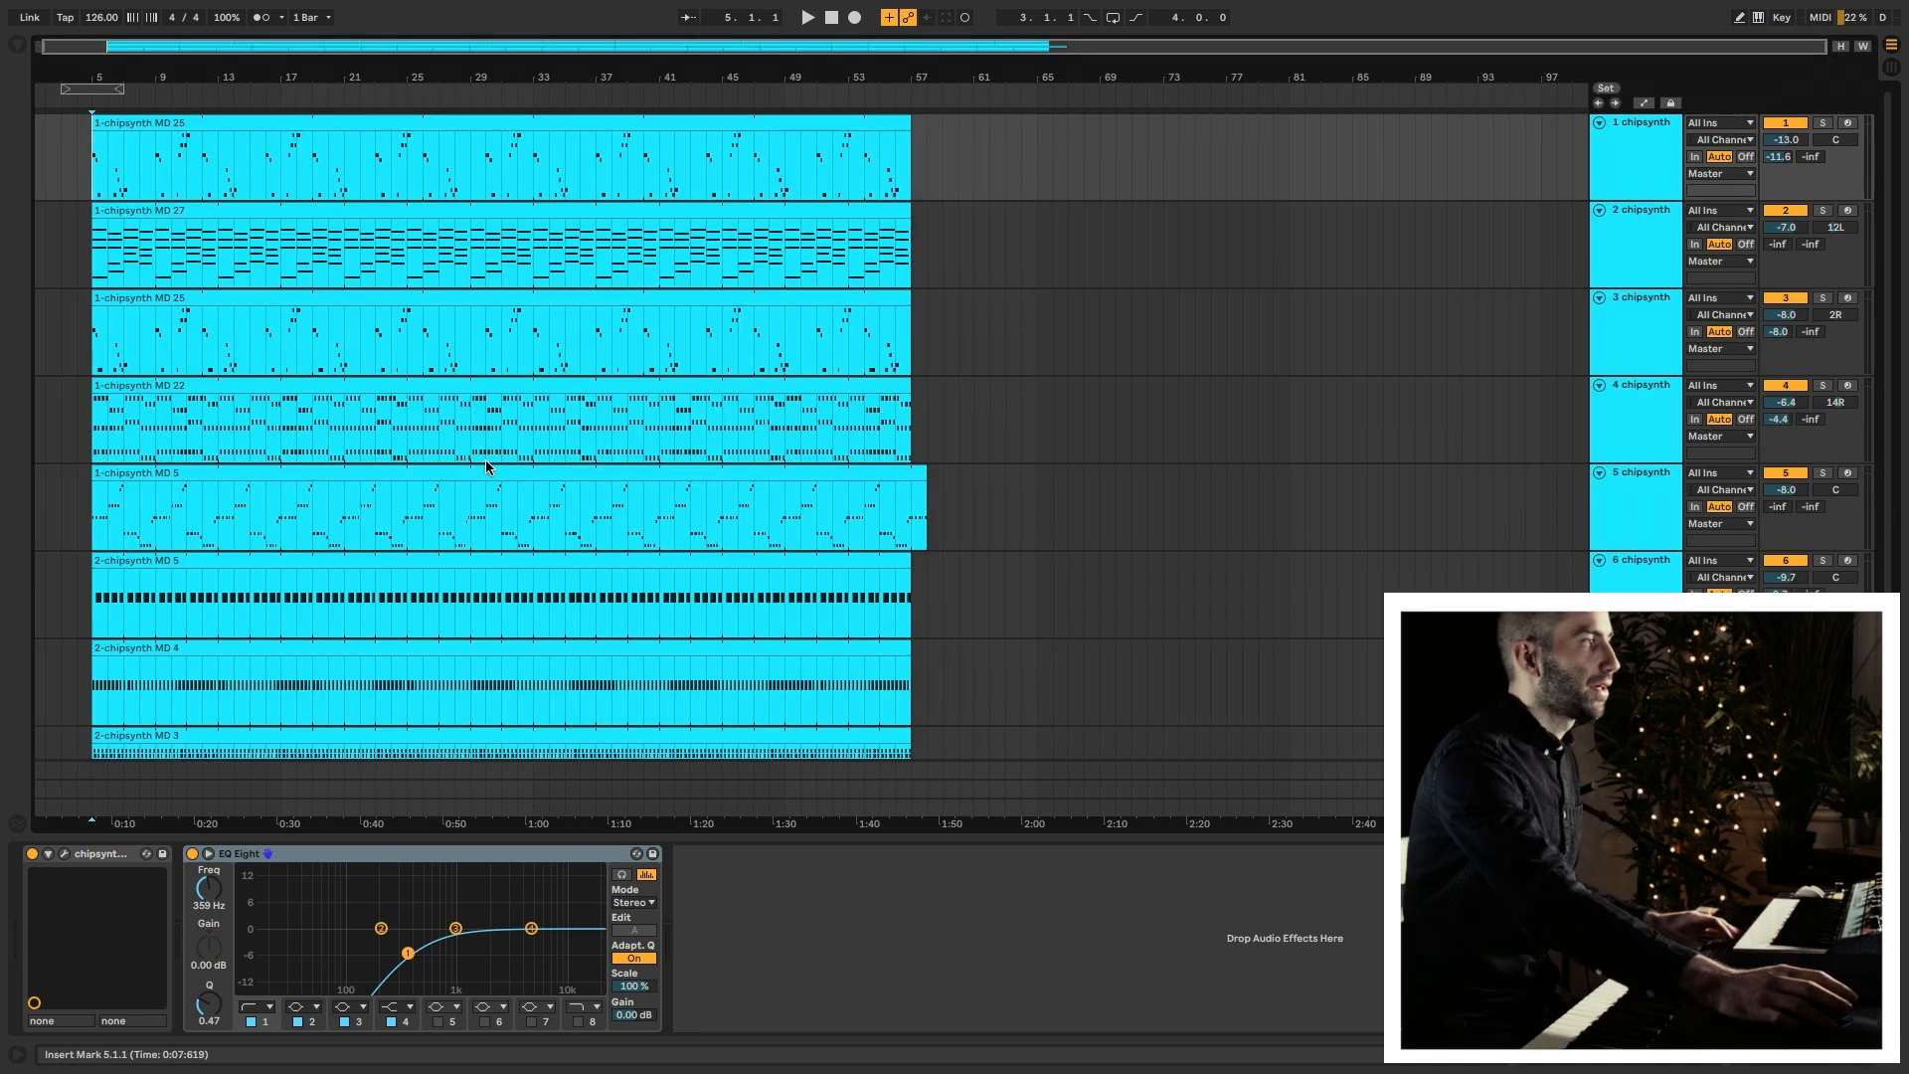
Search the browser for "wide" and add the Wide & Warm Master rack to the Master track.
{"action": "scroll", "coordinate": [111, 476], "scroll_direction": "down", "scroll_amount": 2}
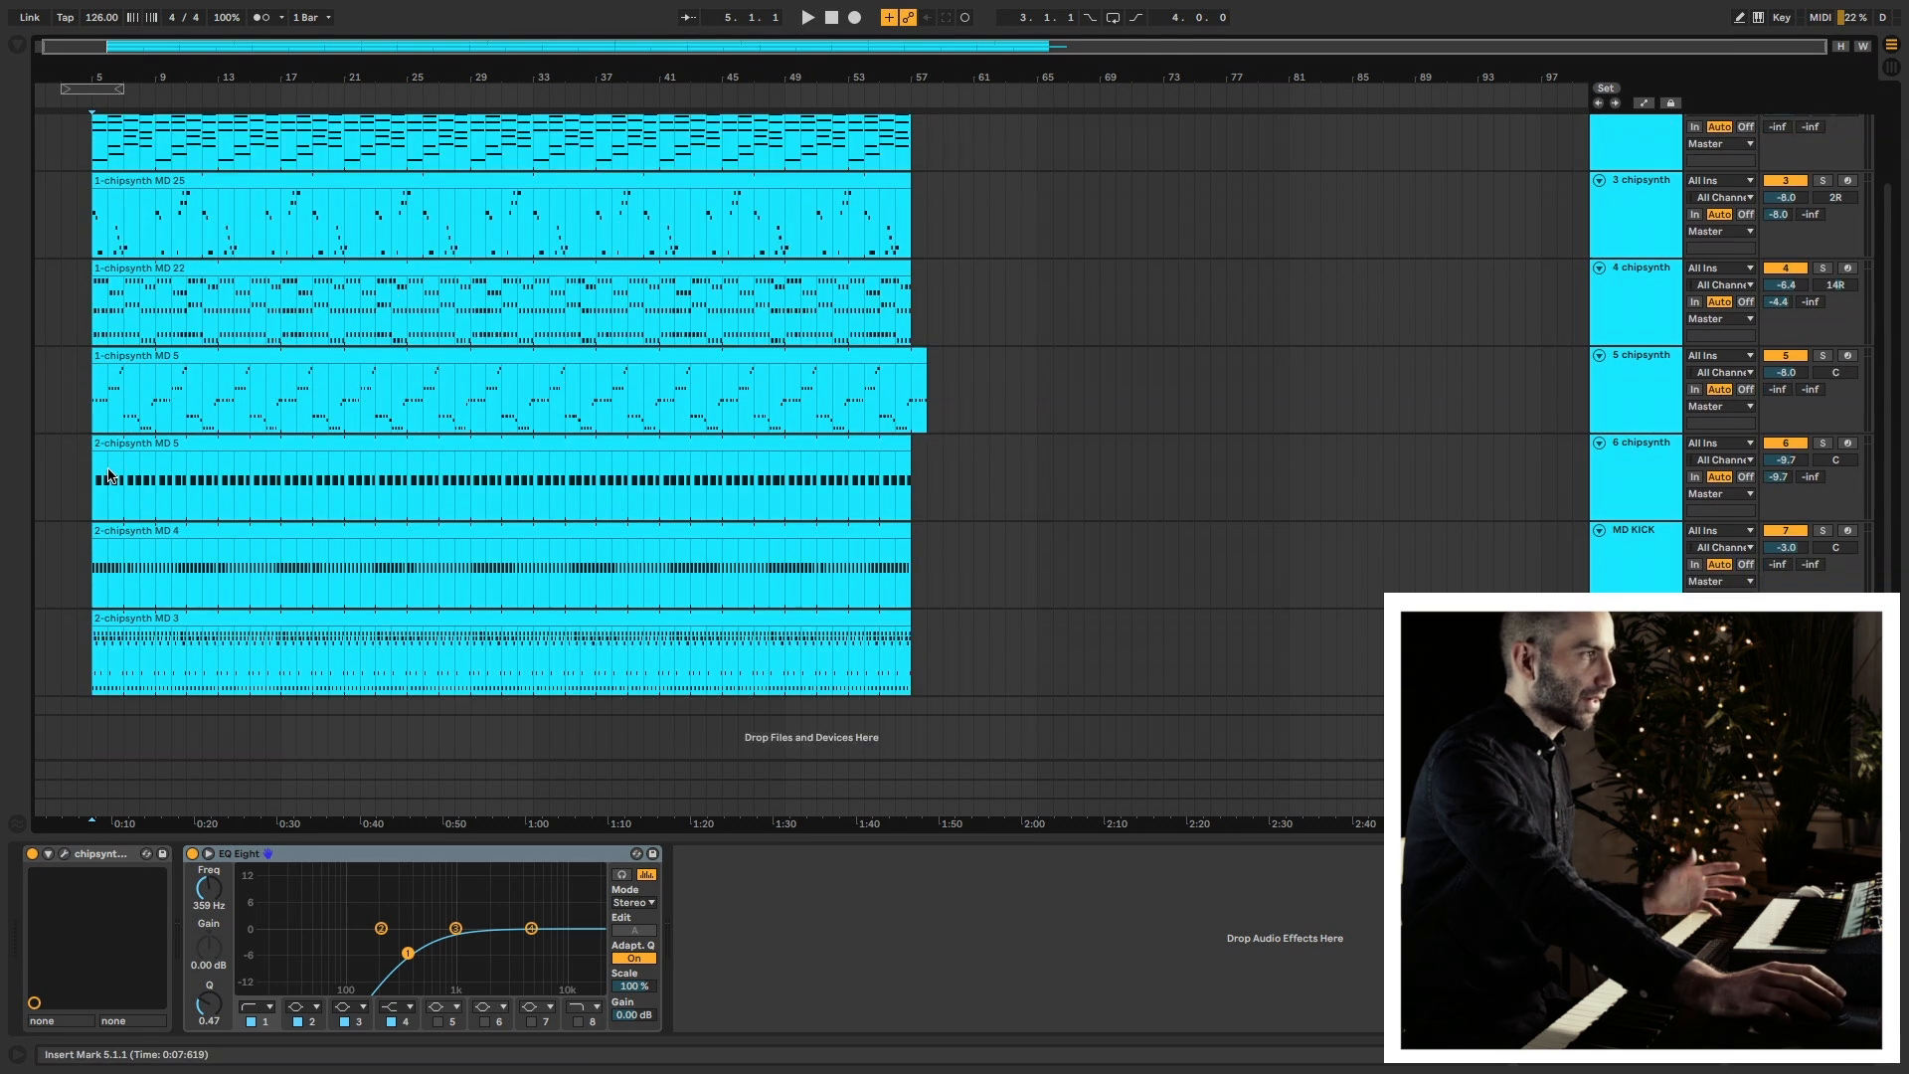
{"action": "scroll", "coordinate": [254, 424], "scroll_direction": "up", "scroll_amount": 3}
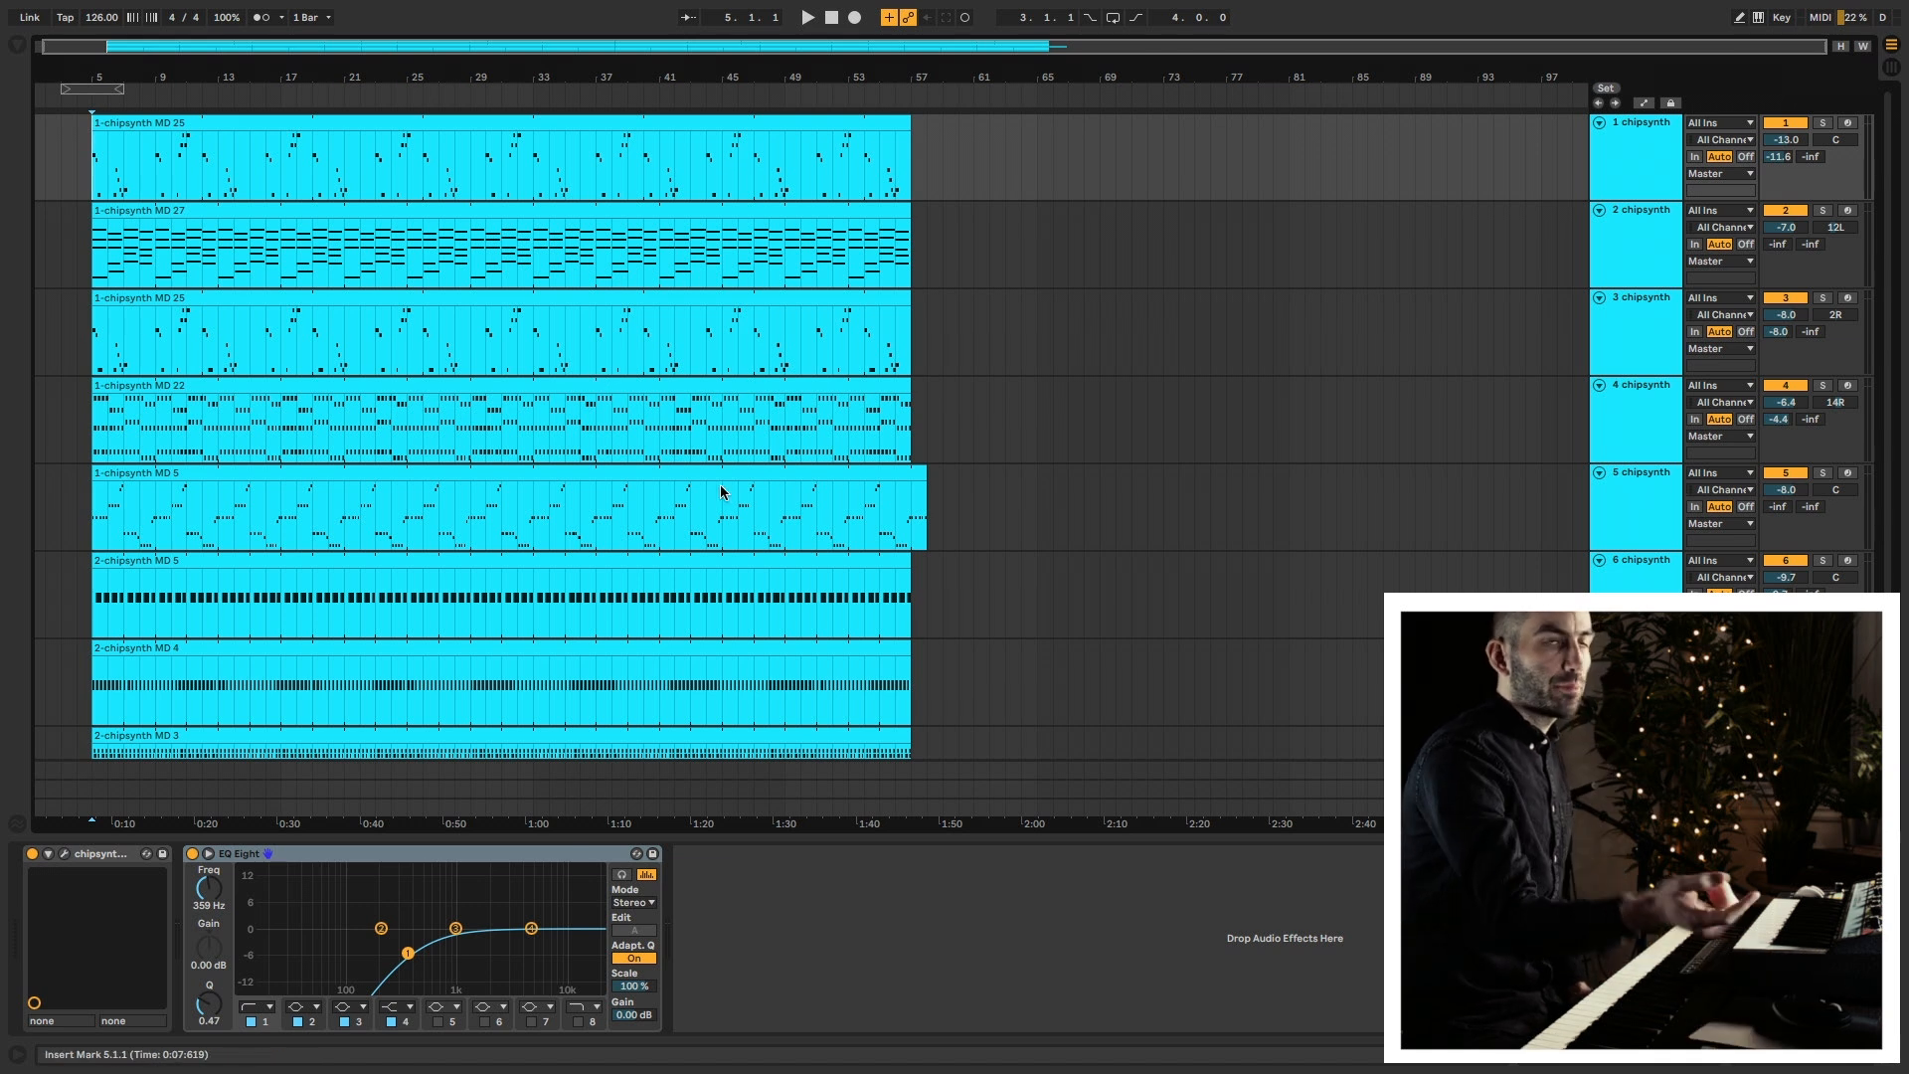
{"action": "scroll", "coordinate": [776, 522], "scroll_direction": "down", "scroll_amount": 3}
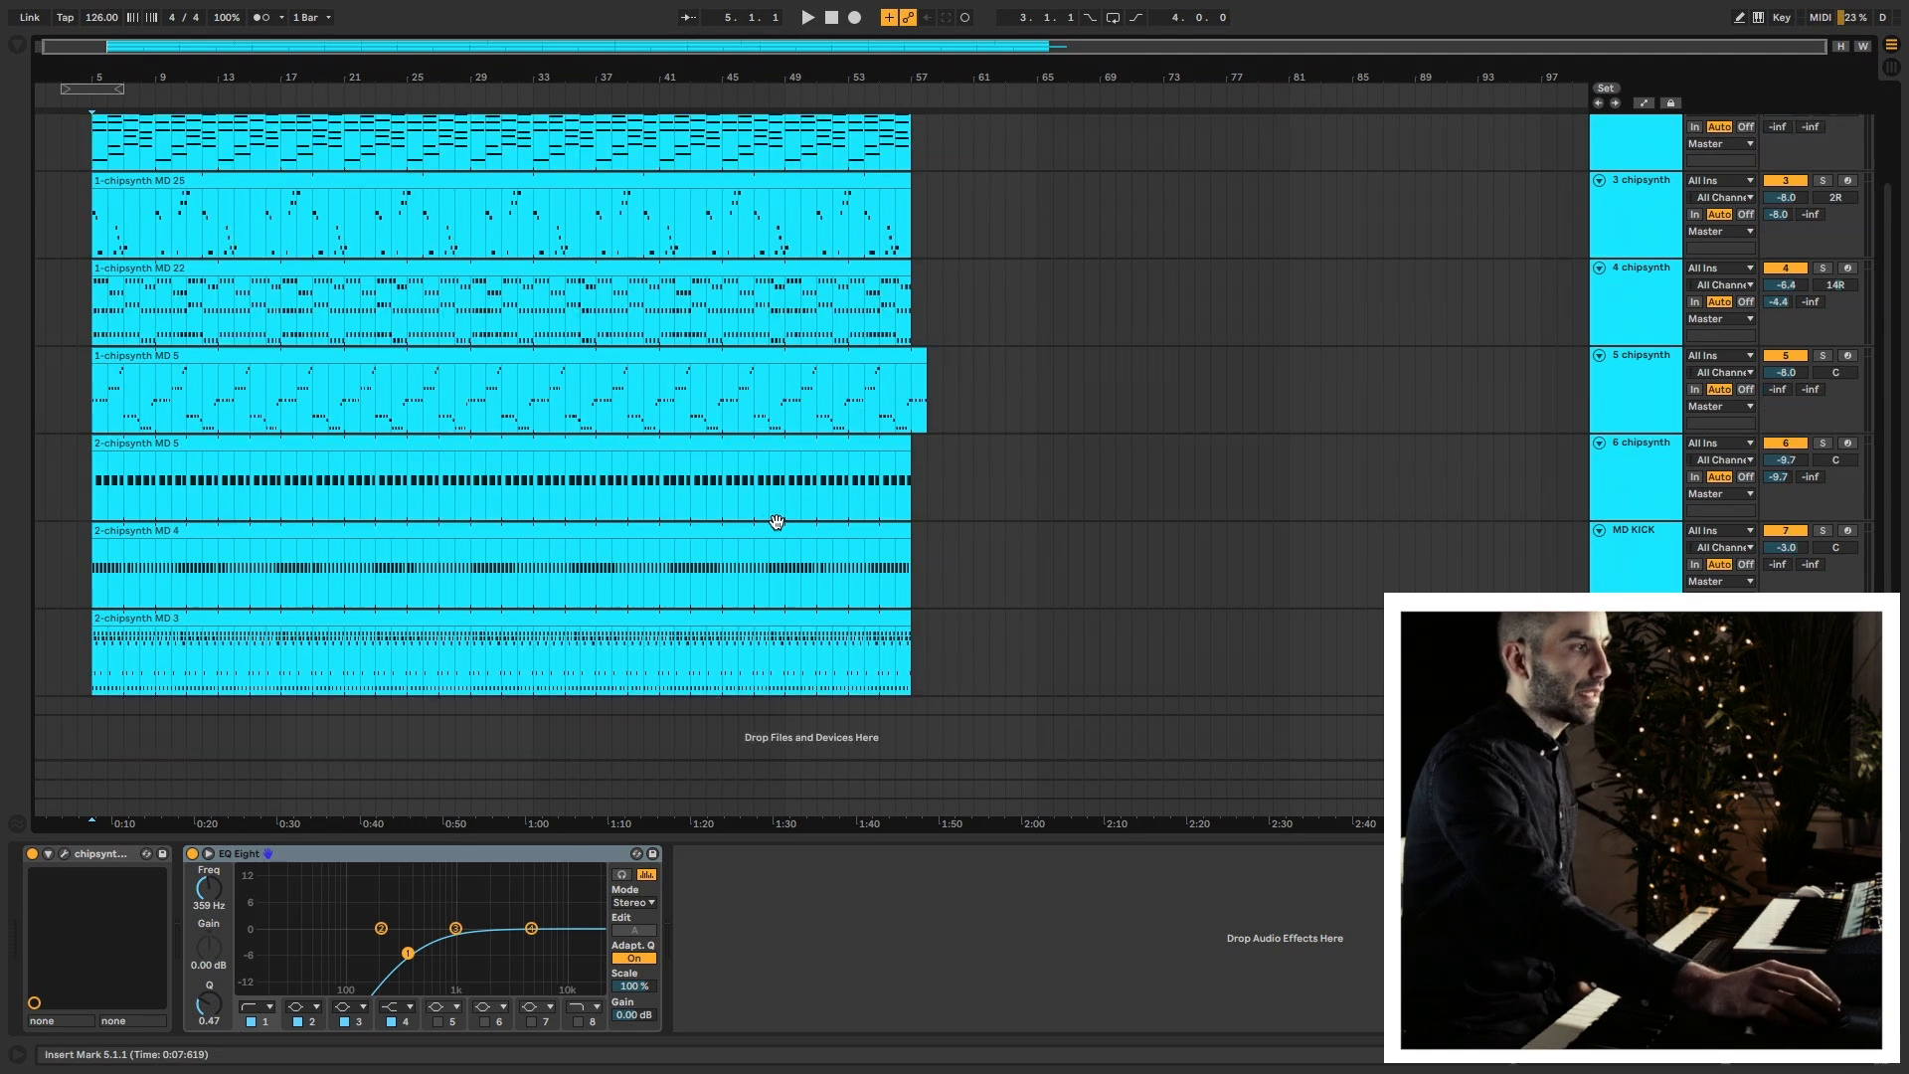
{"action": "double_click", "coordinate": [1635, 807]}
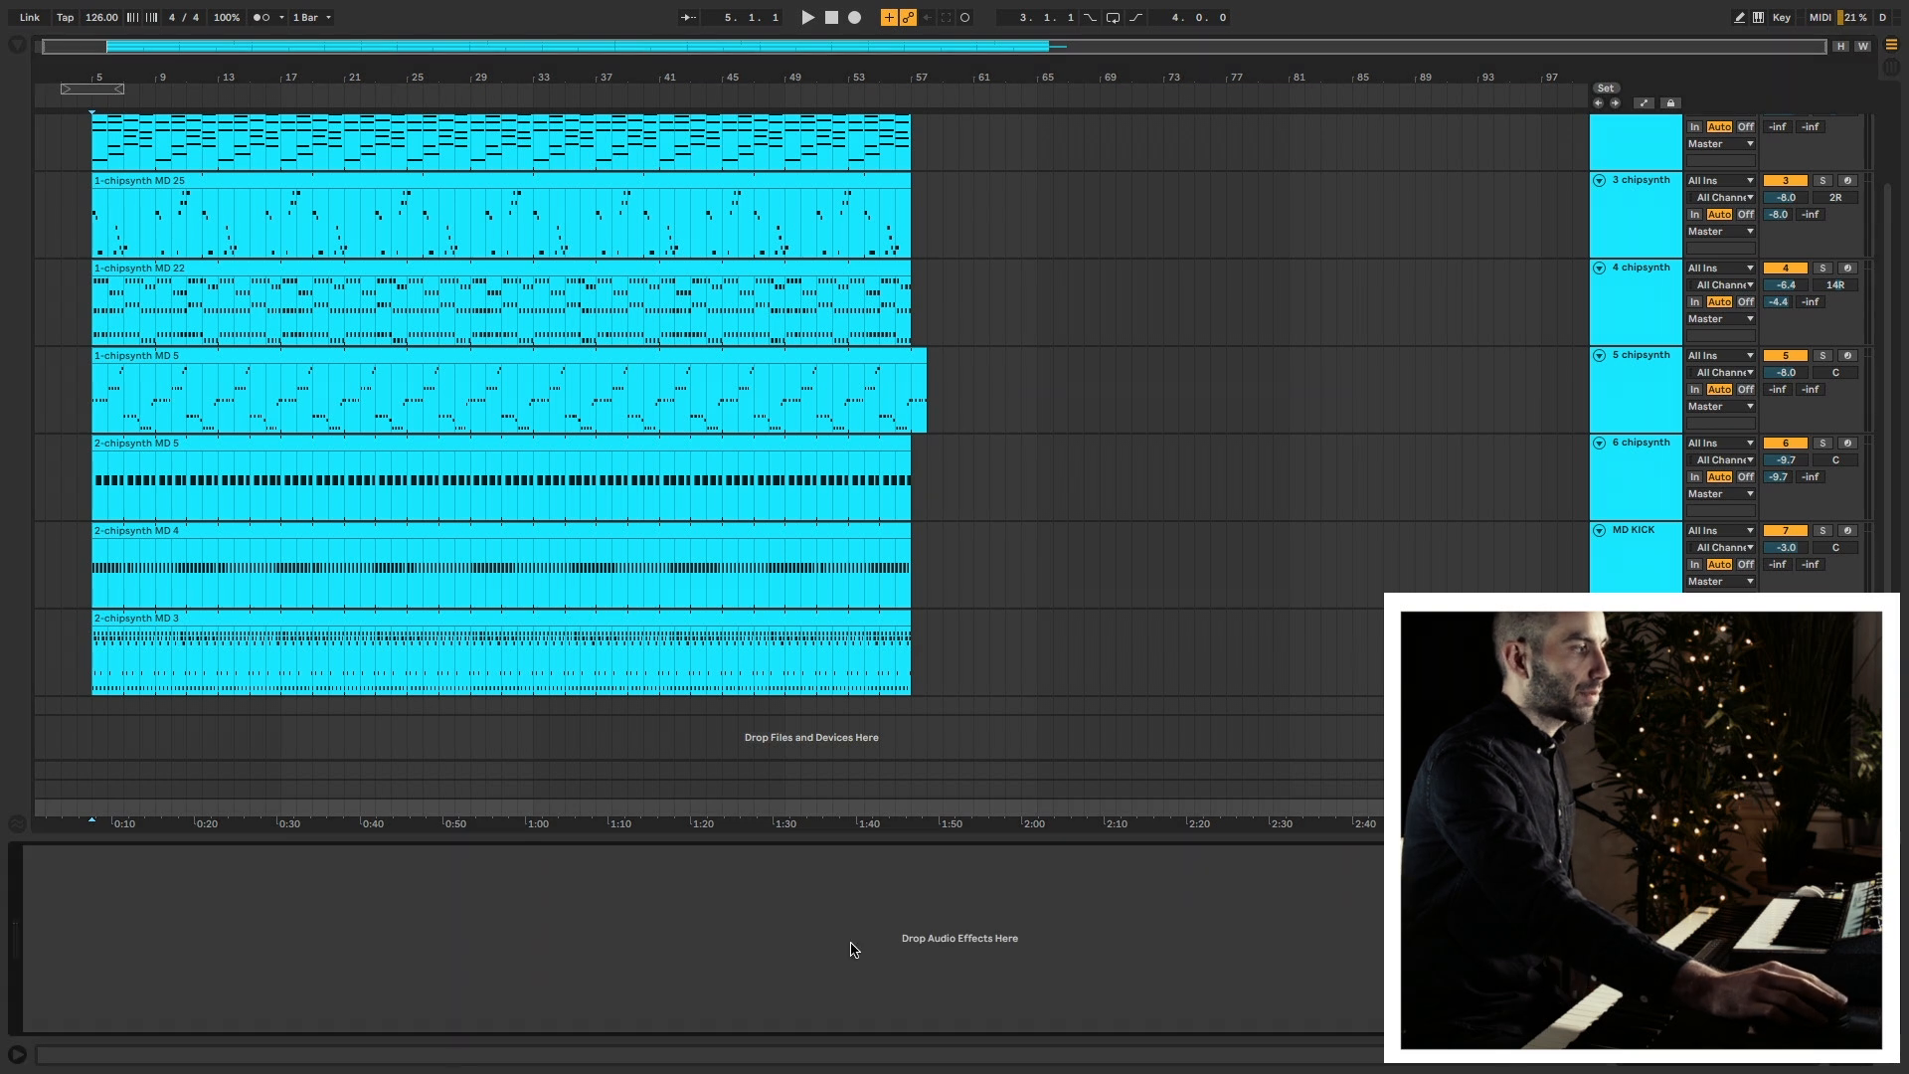
{"action": "key", "text": "ctrl+f"}
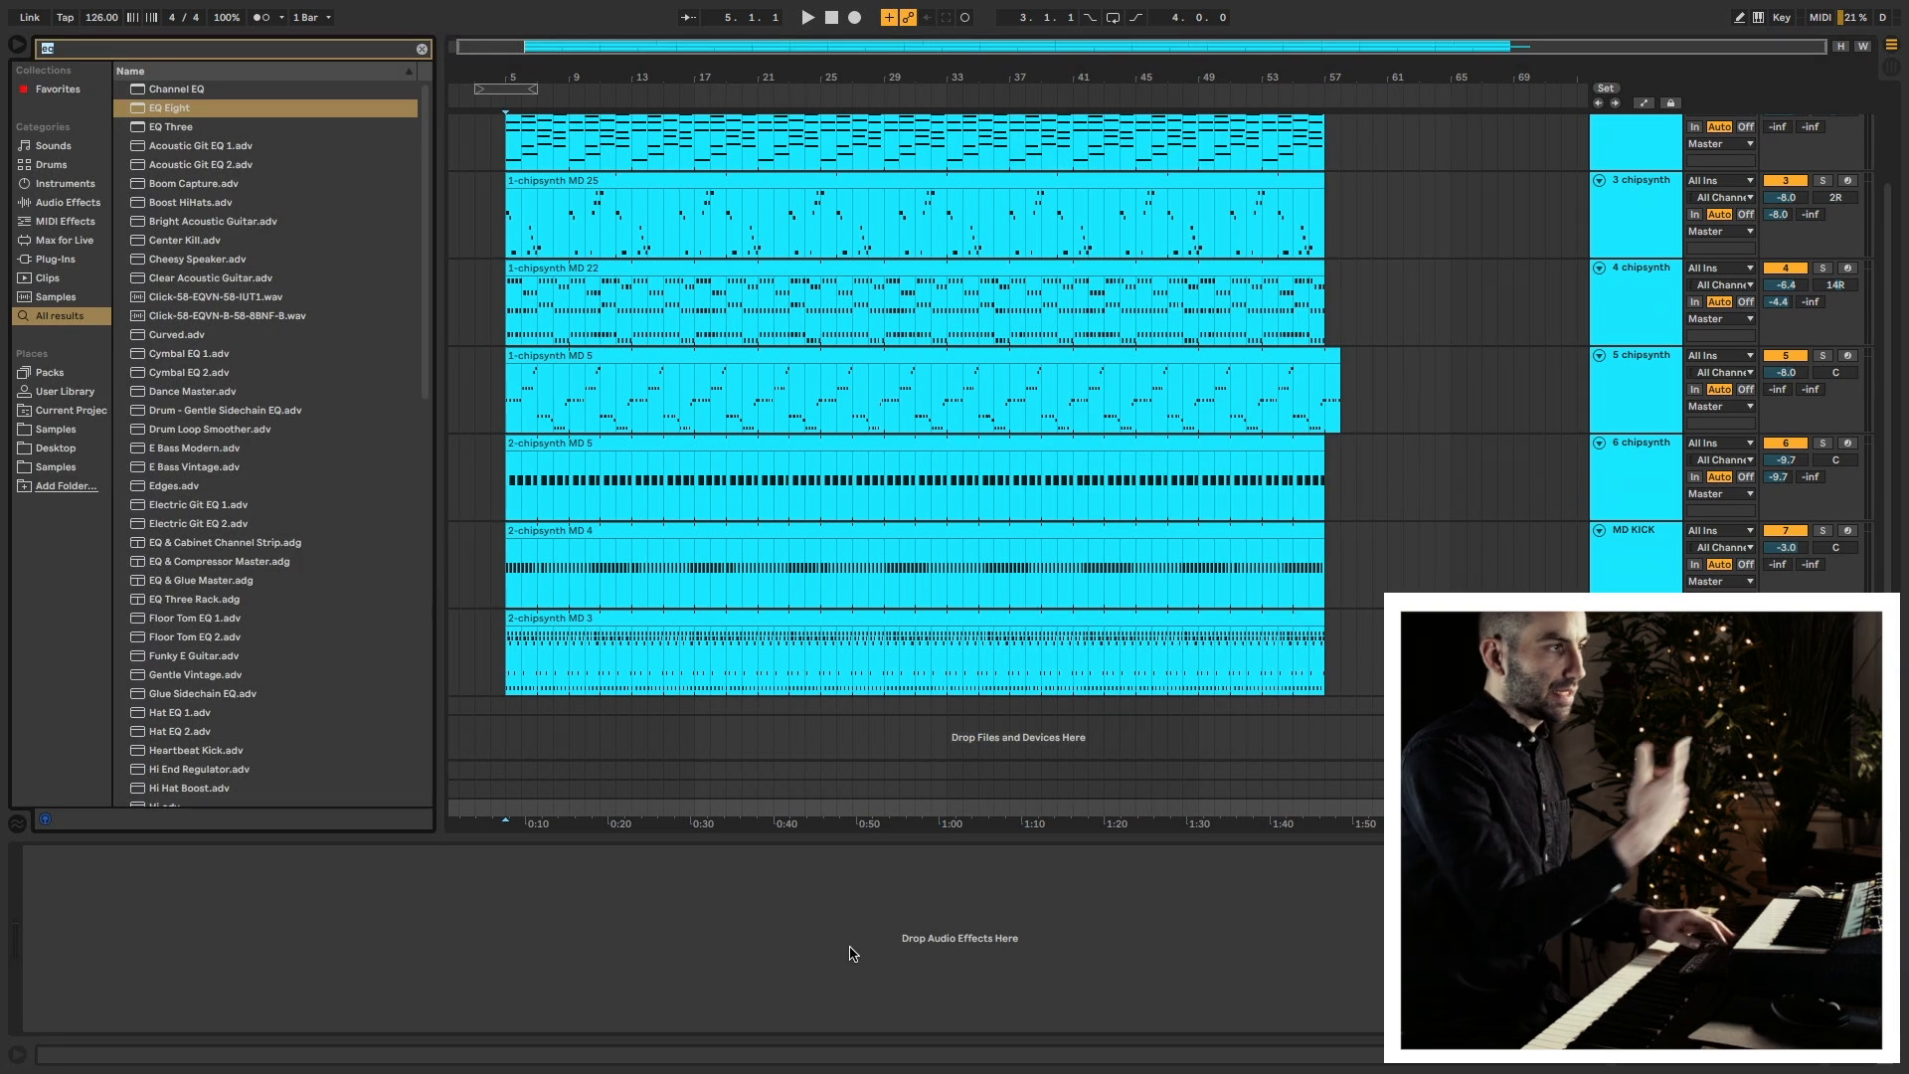
{"action": "type", "text": "wide"}
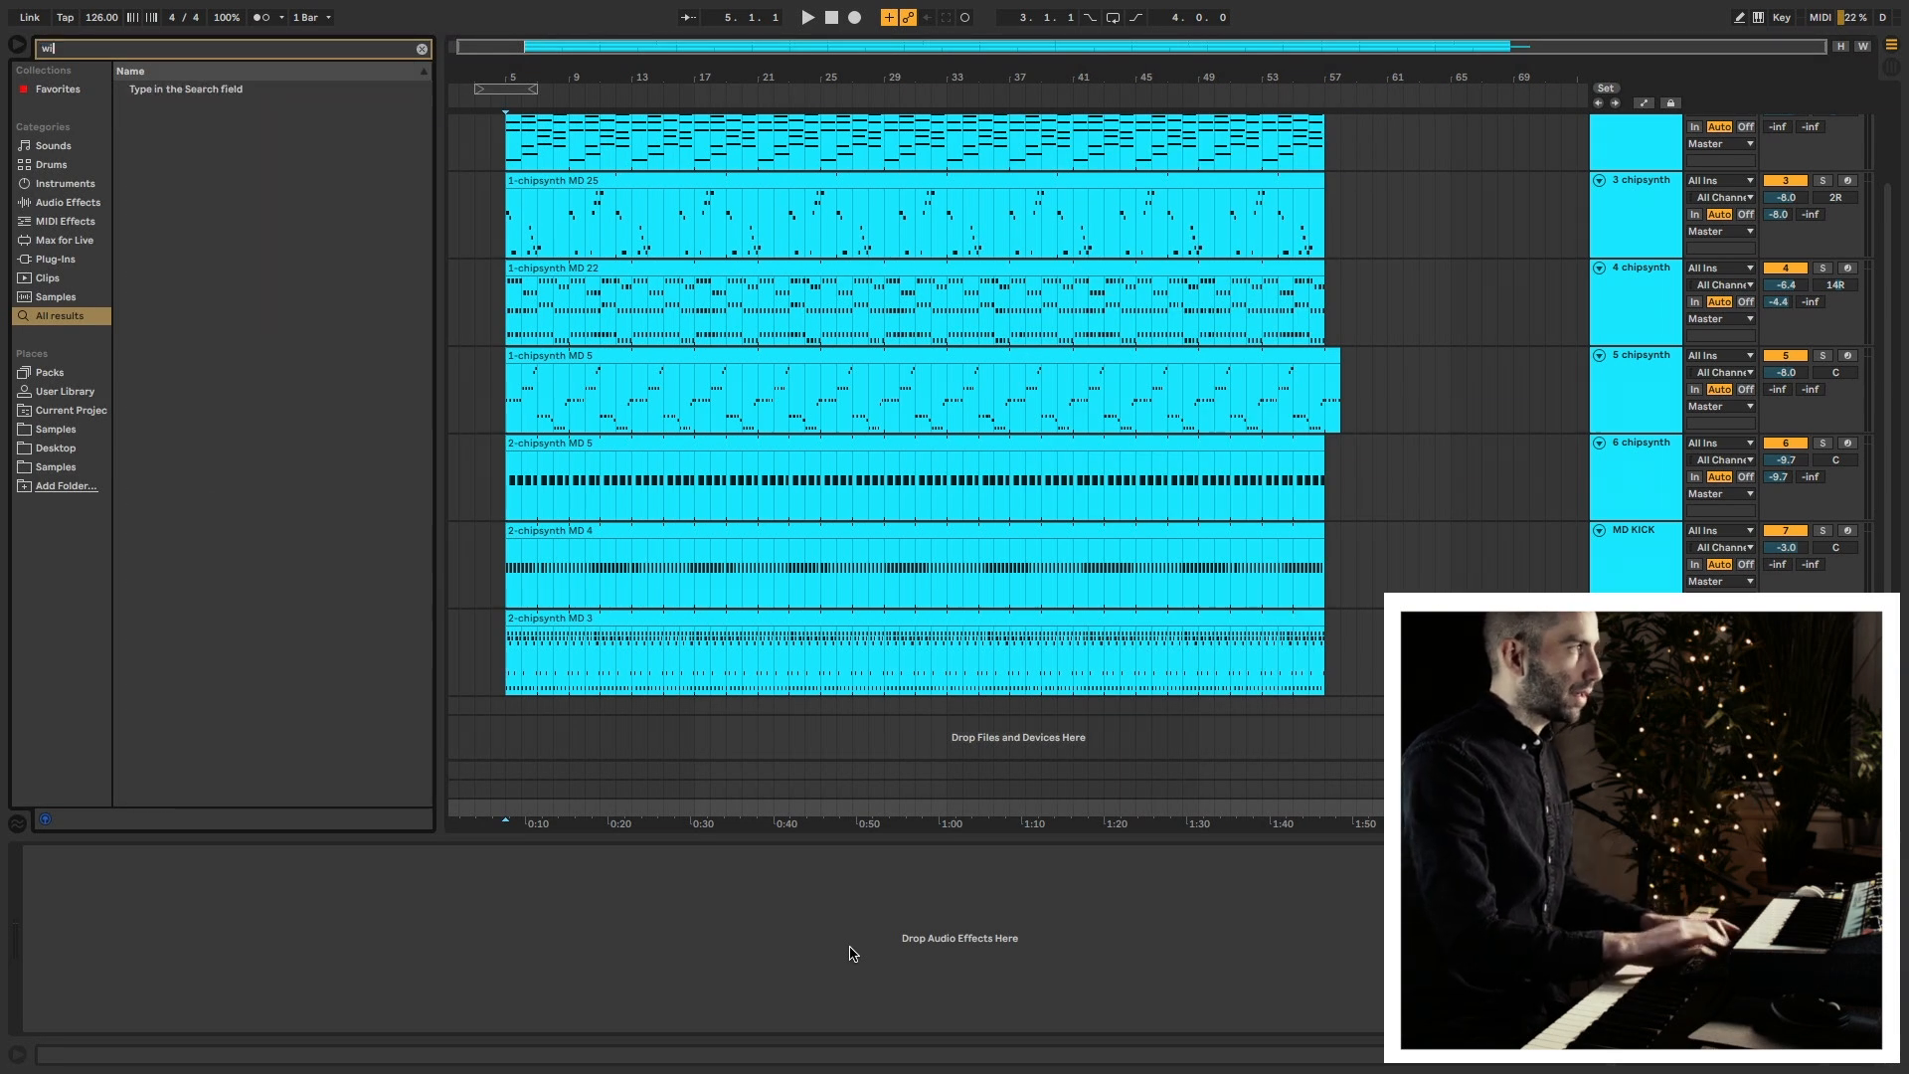
{"action": "left_click_drag", "start_coordinate": [222, 148], "coordinate": [107, 950]}
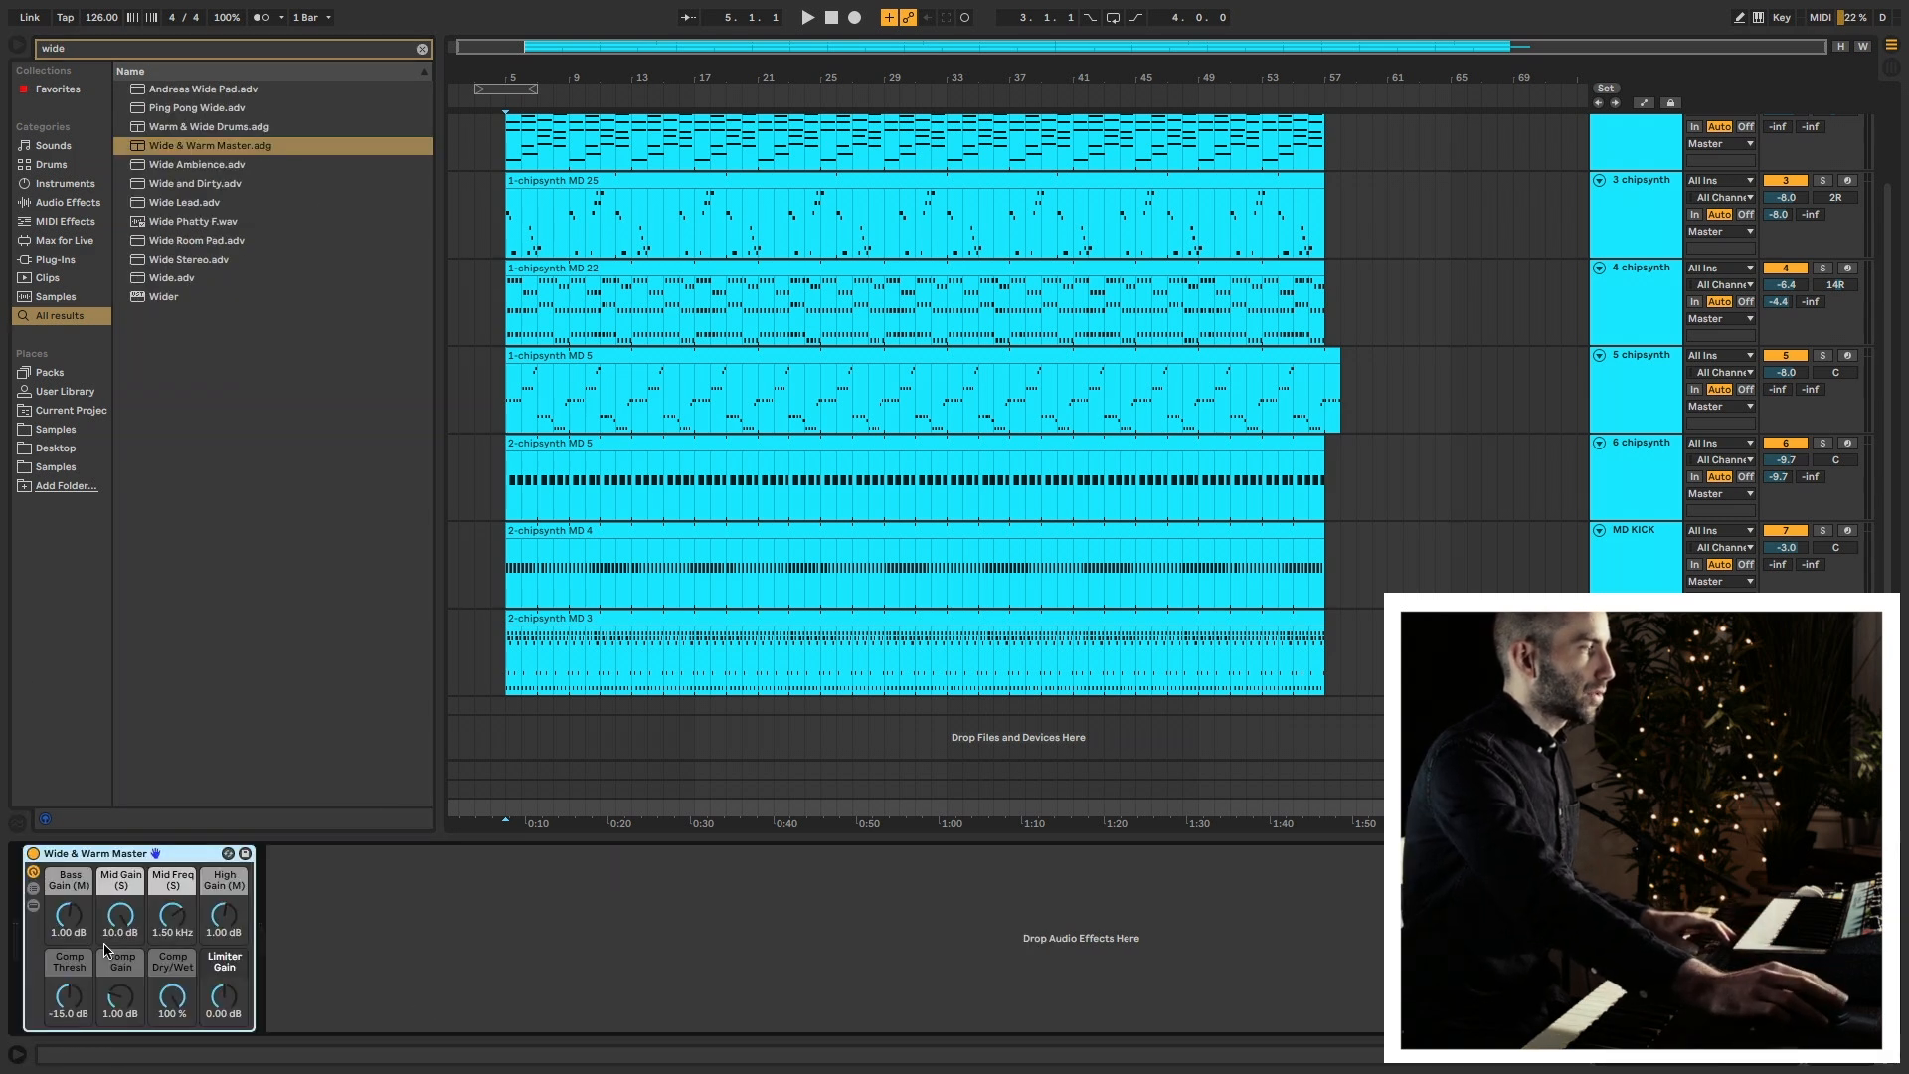
Expand the Wide & Warm Master rack's devices, set Mid Gain to 4.72 dB, Mid Freq to 678 Hz and Comp Thresh to -11.0 dB, and audition.
{"action": "left_click", "coordinate": [33, 905]}
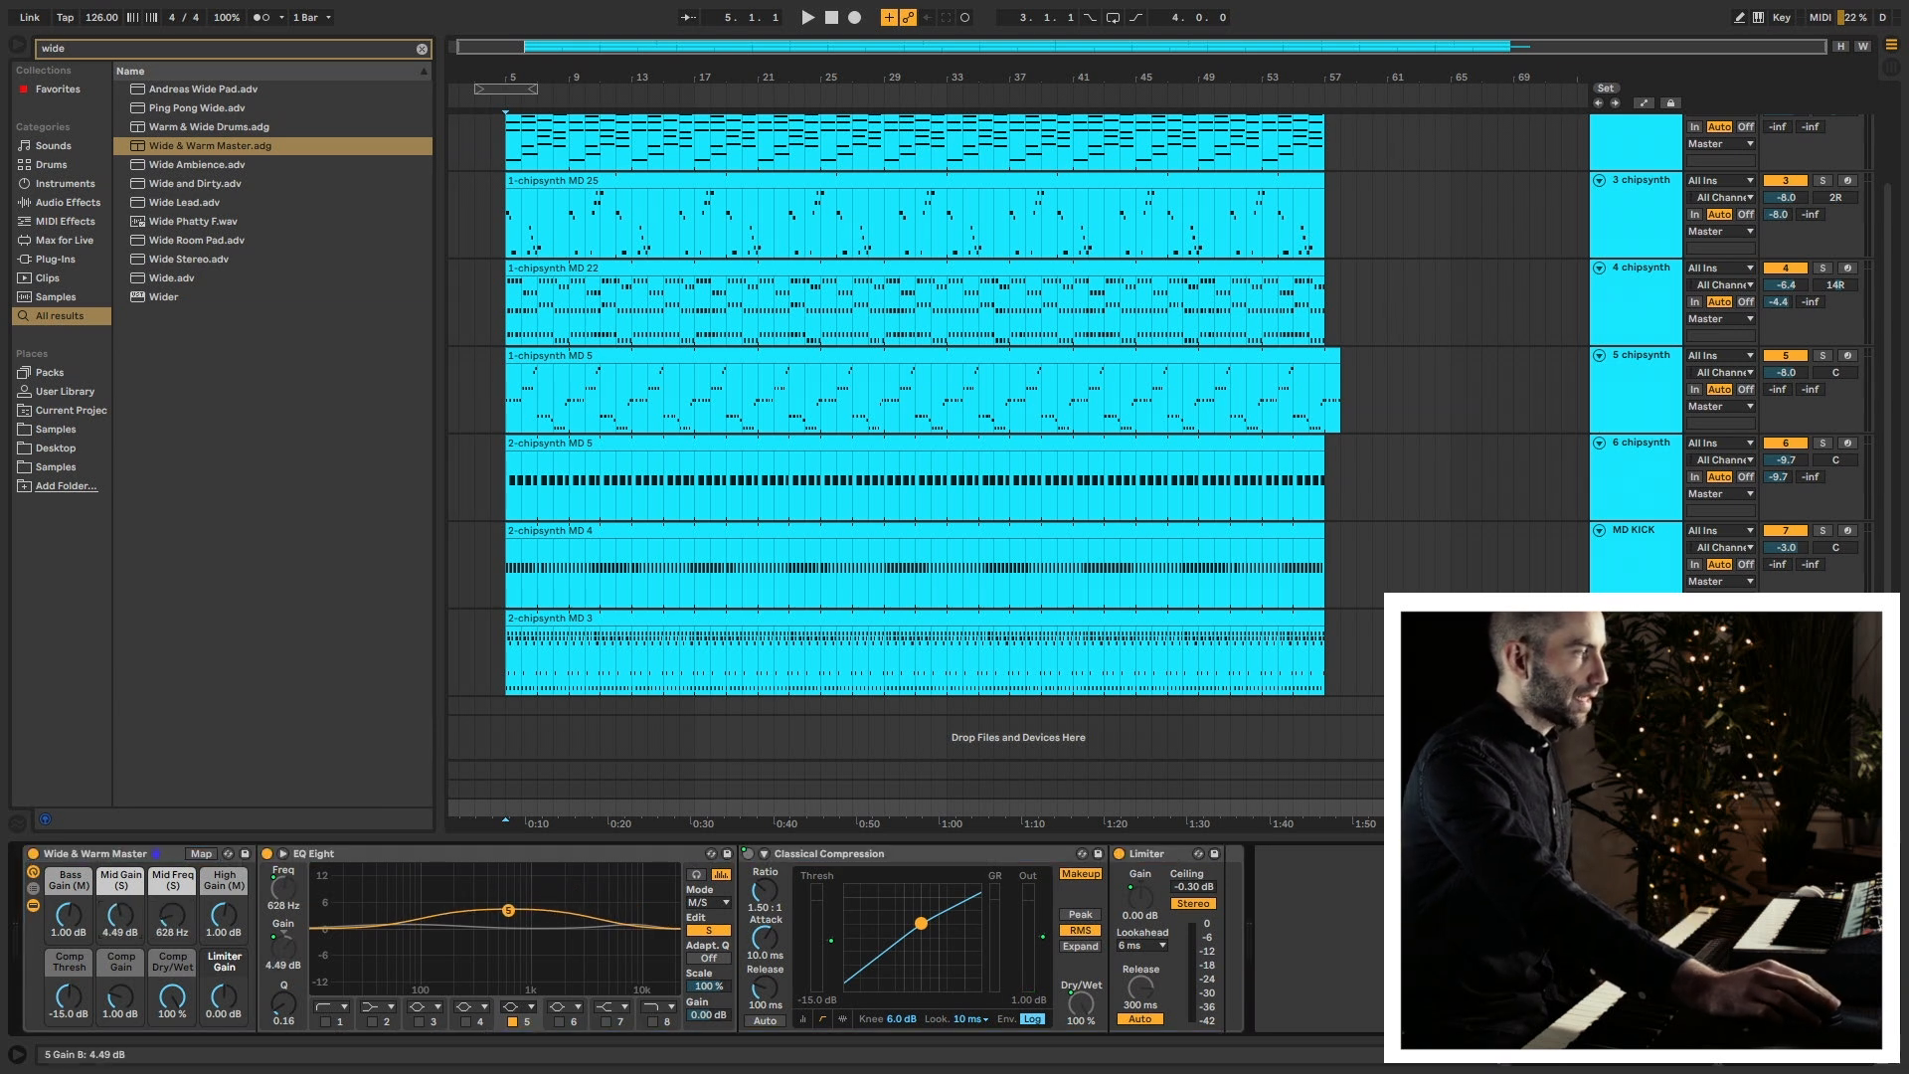
{"action": "left_click_drag", "start_coordinate": [120, 915], "coordinate": [68, 978]}
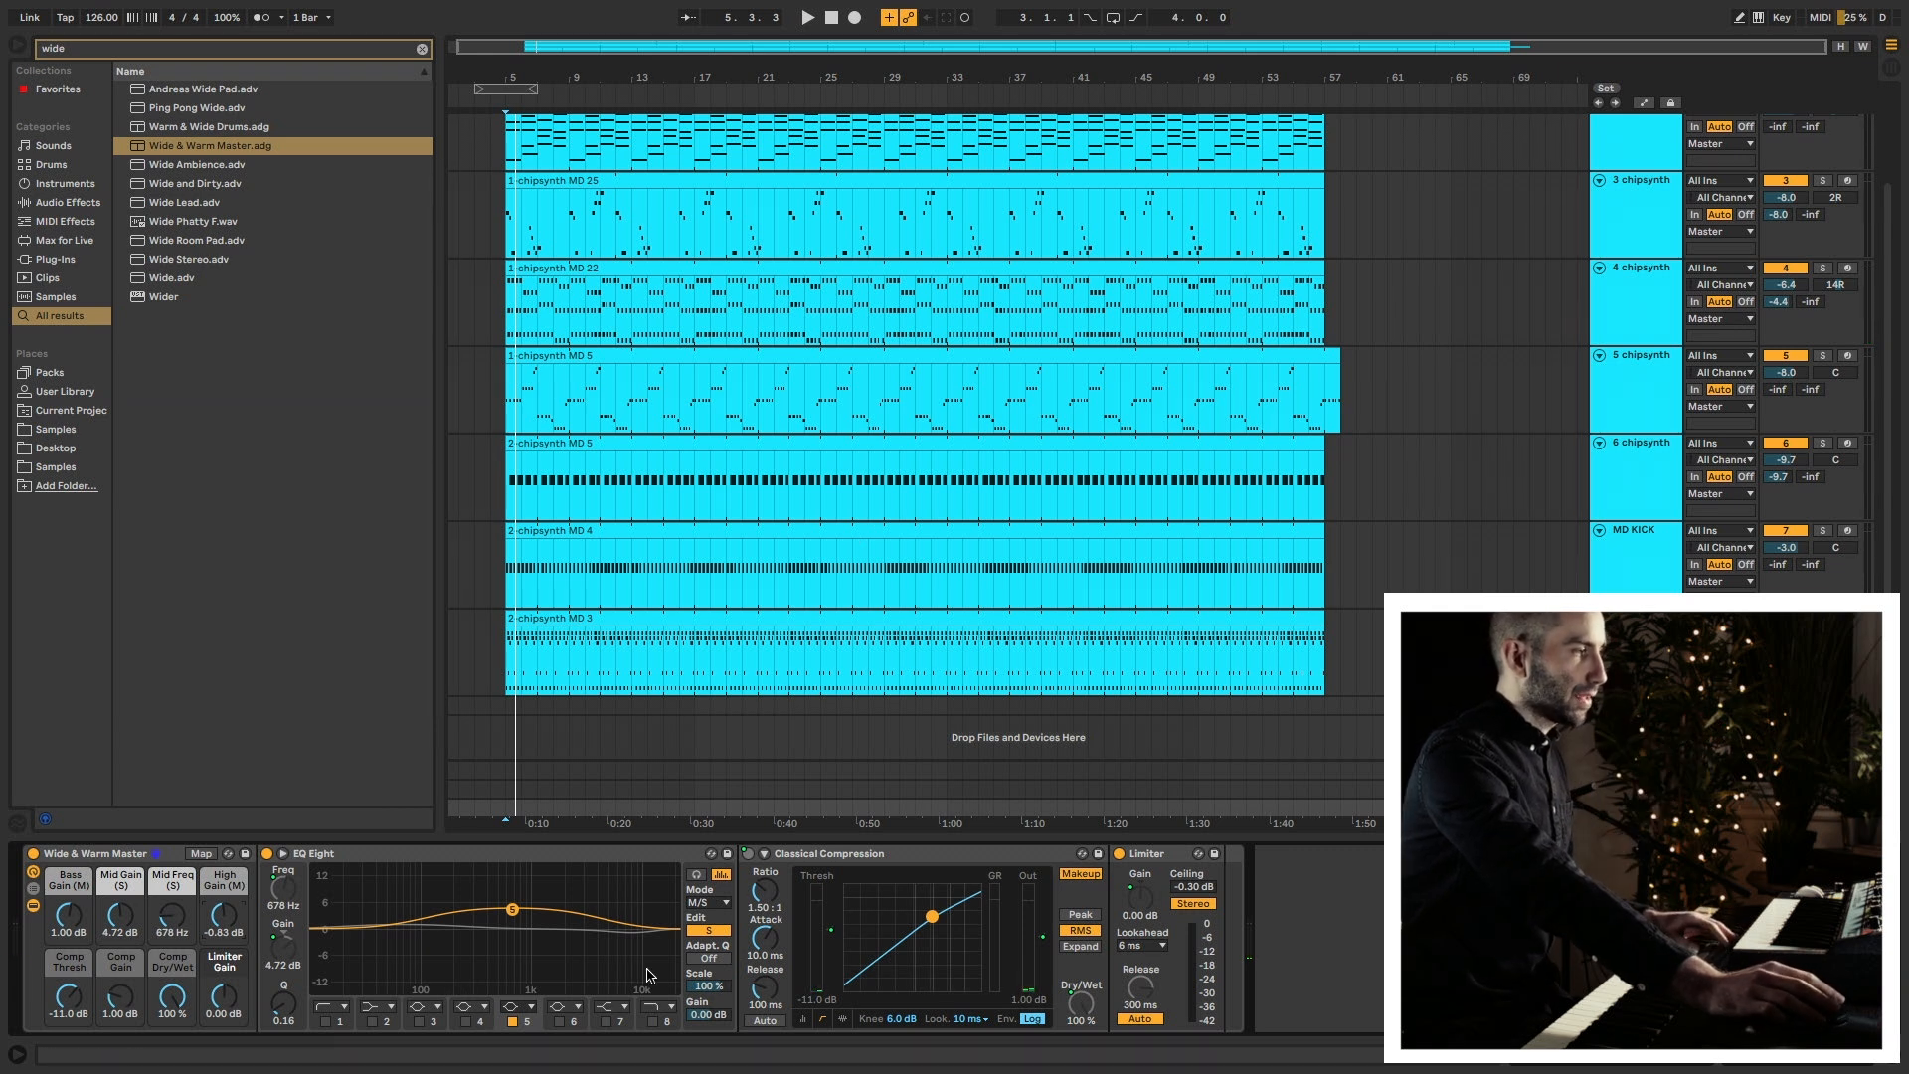
{"action": "key", "text": "space"}
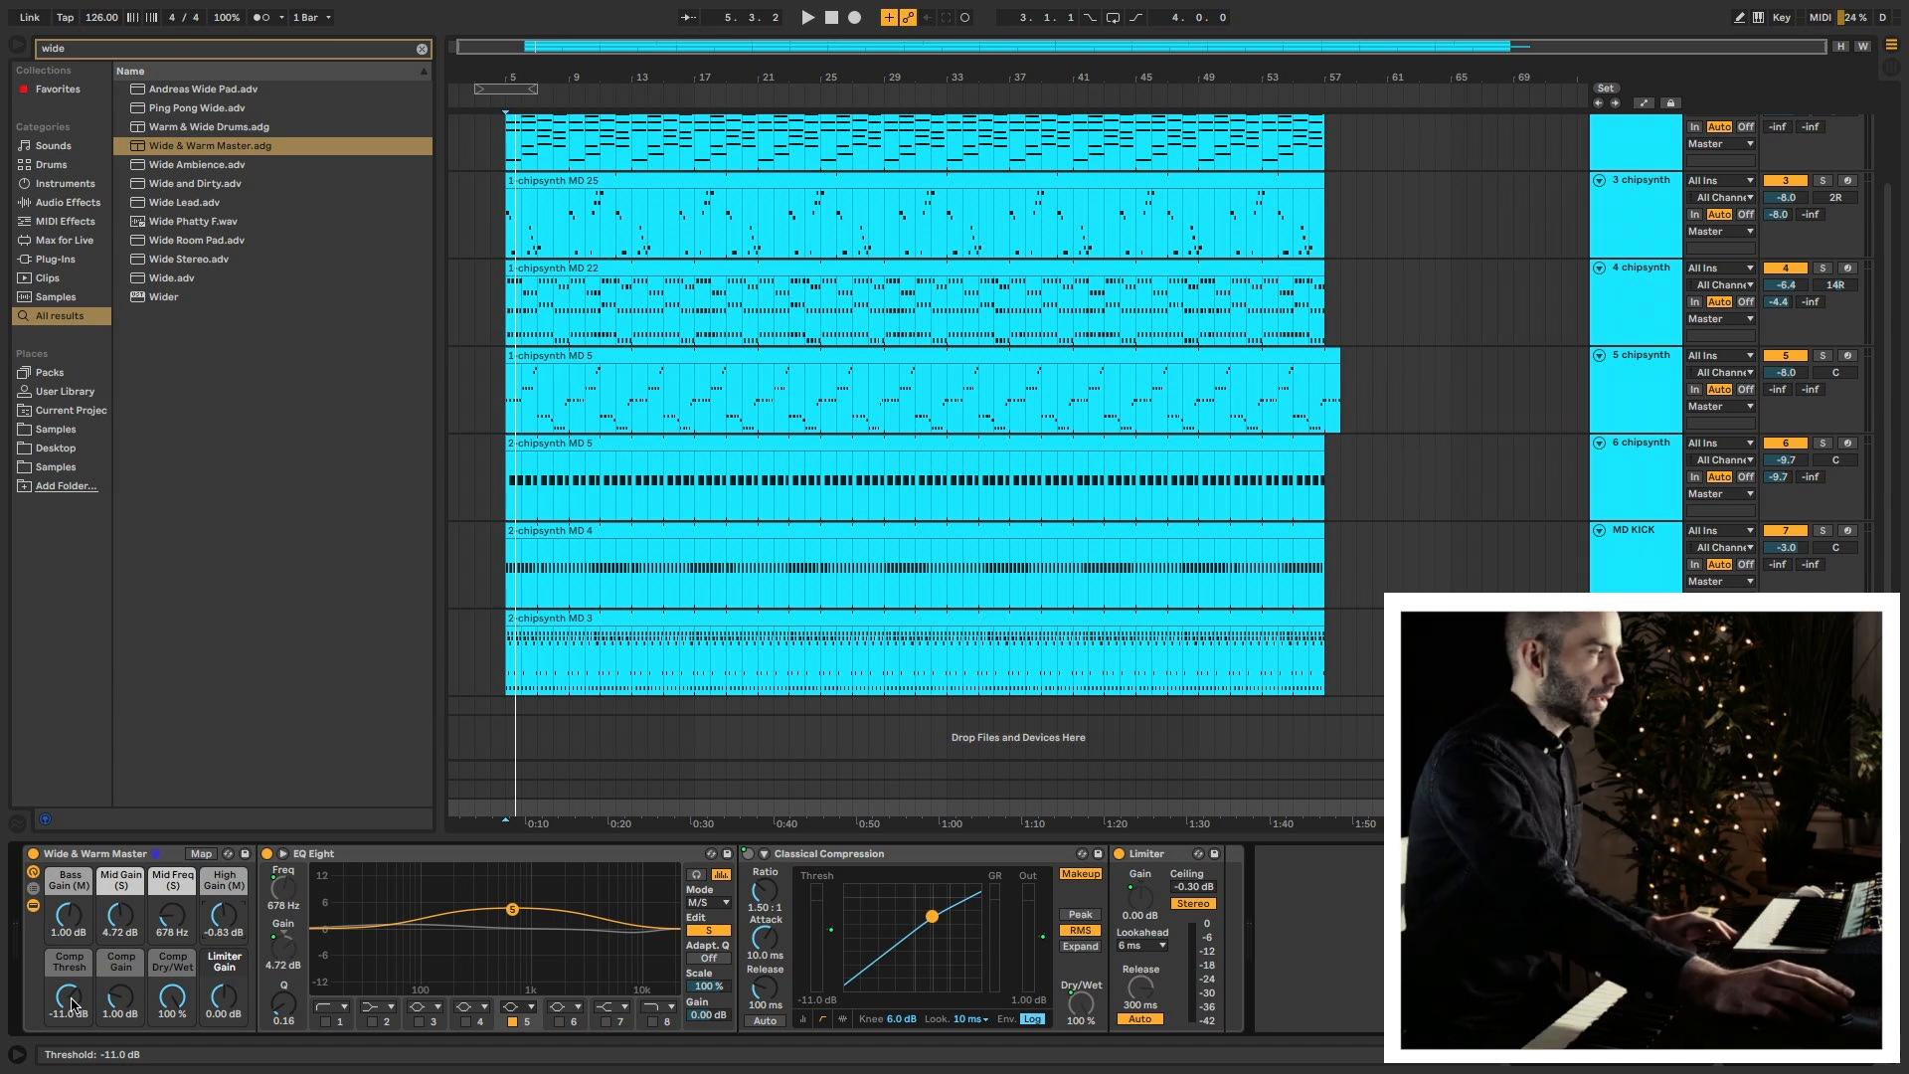
{"action": "left_click", "coordinate": [503, 478]}
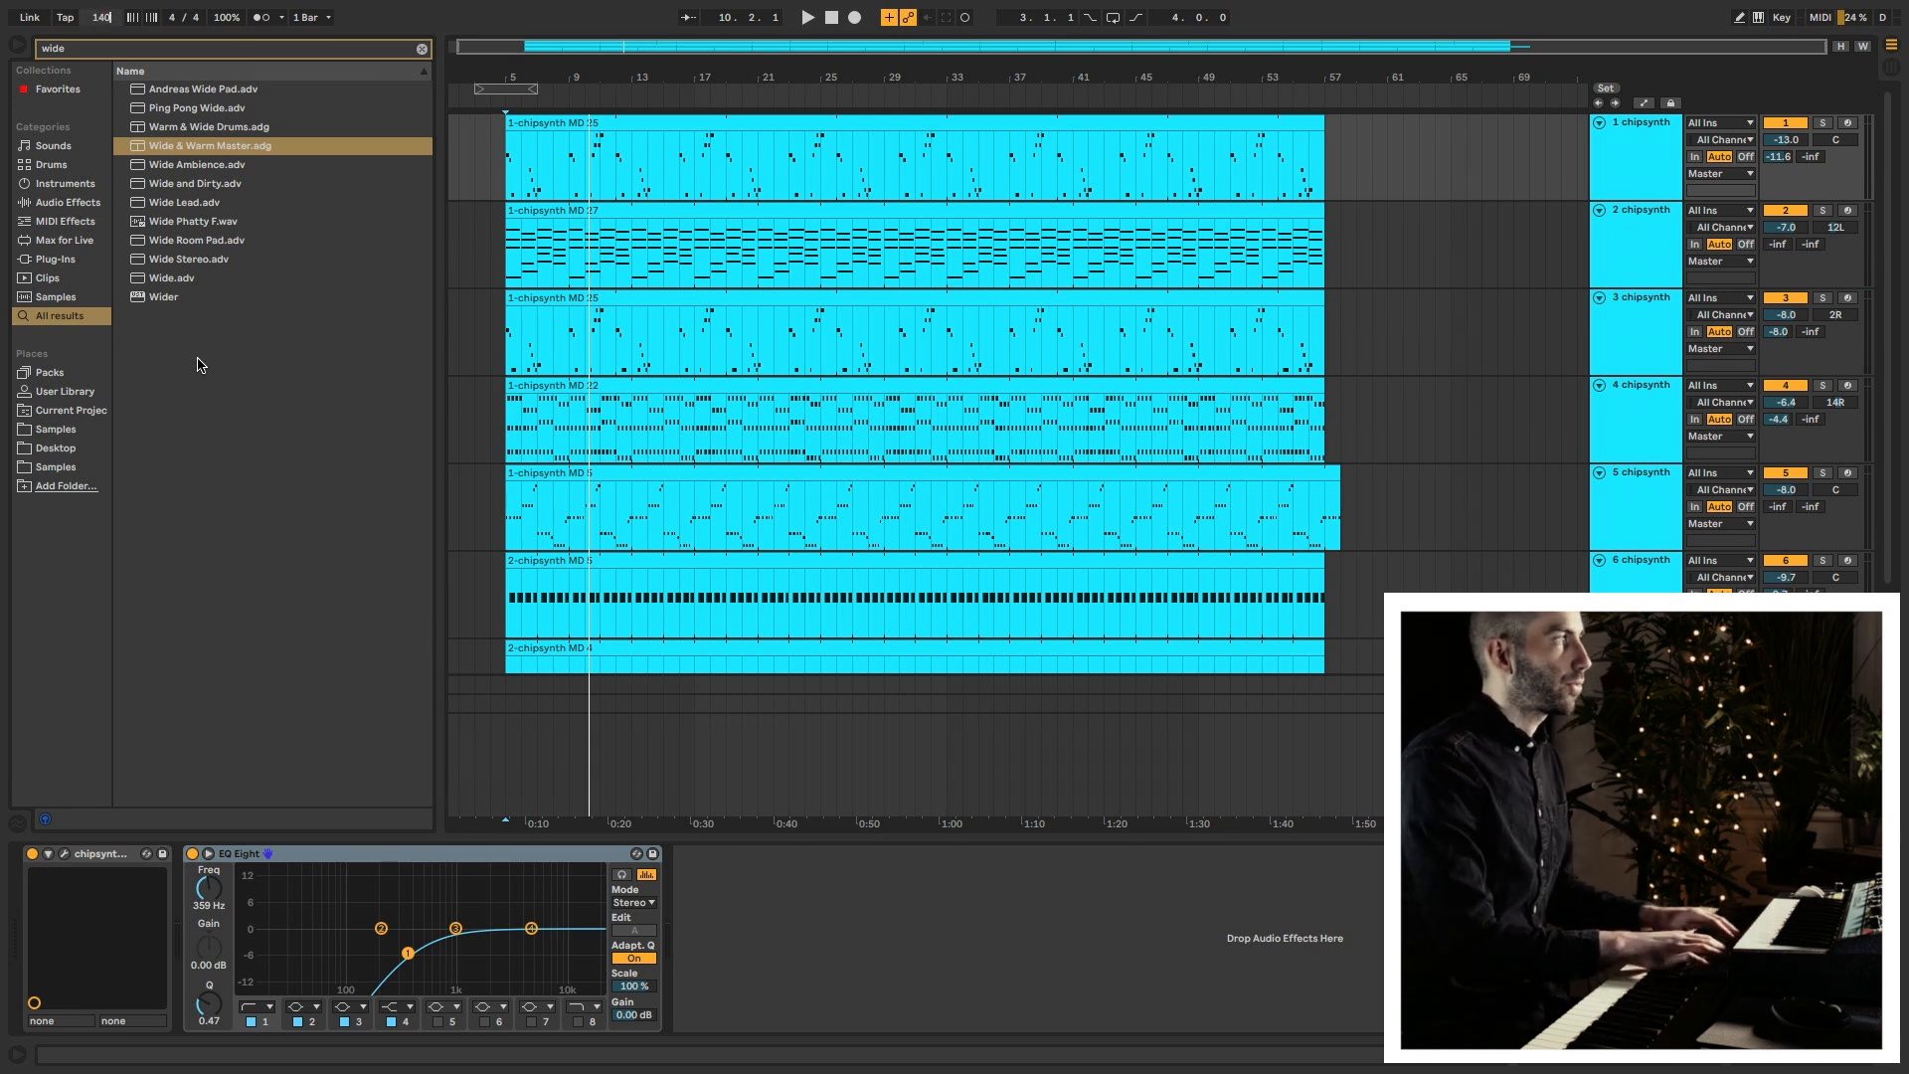
Set the song tempo to 140 BPM and play the arrangement from bar 5.
{"action": "key", "text": "Return"}
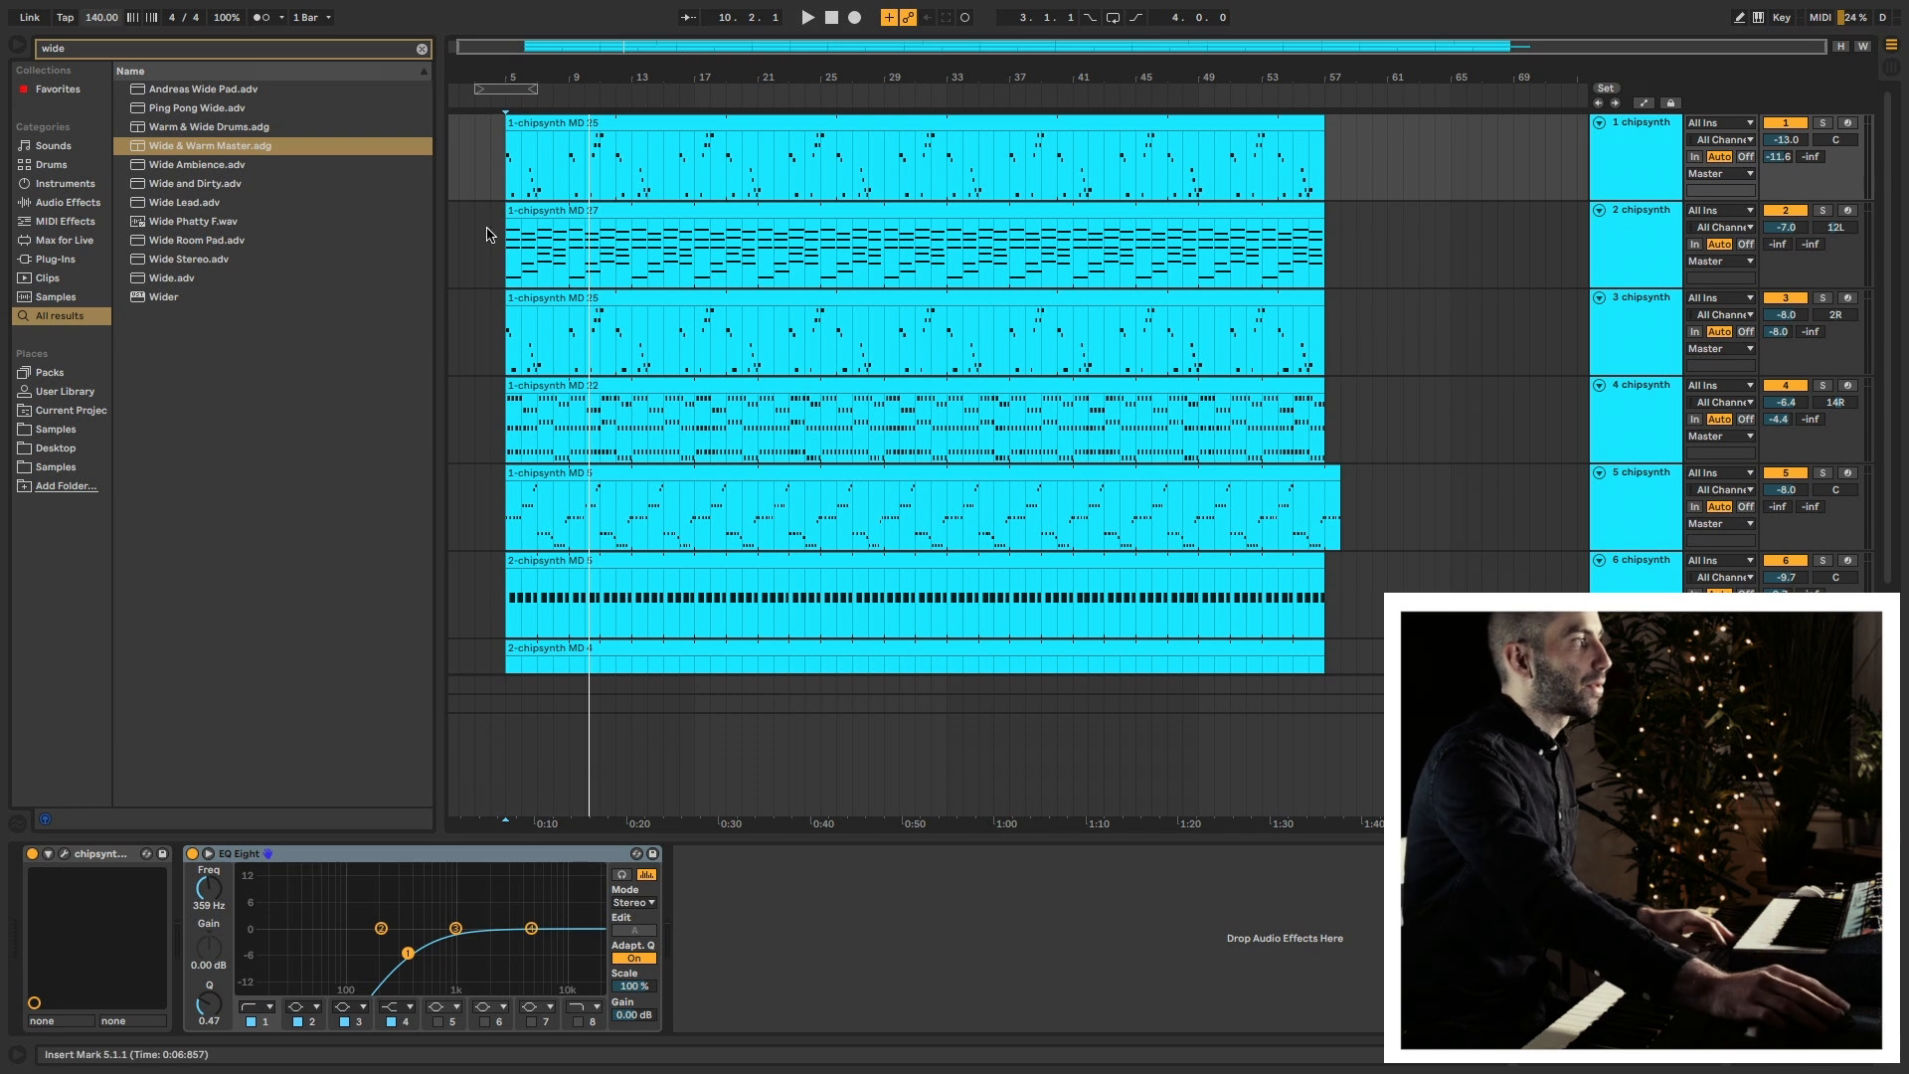
{"action": "left_click", "coordinate": [504, 169]}
{"action": "key", "text": "space"}
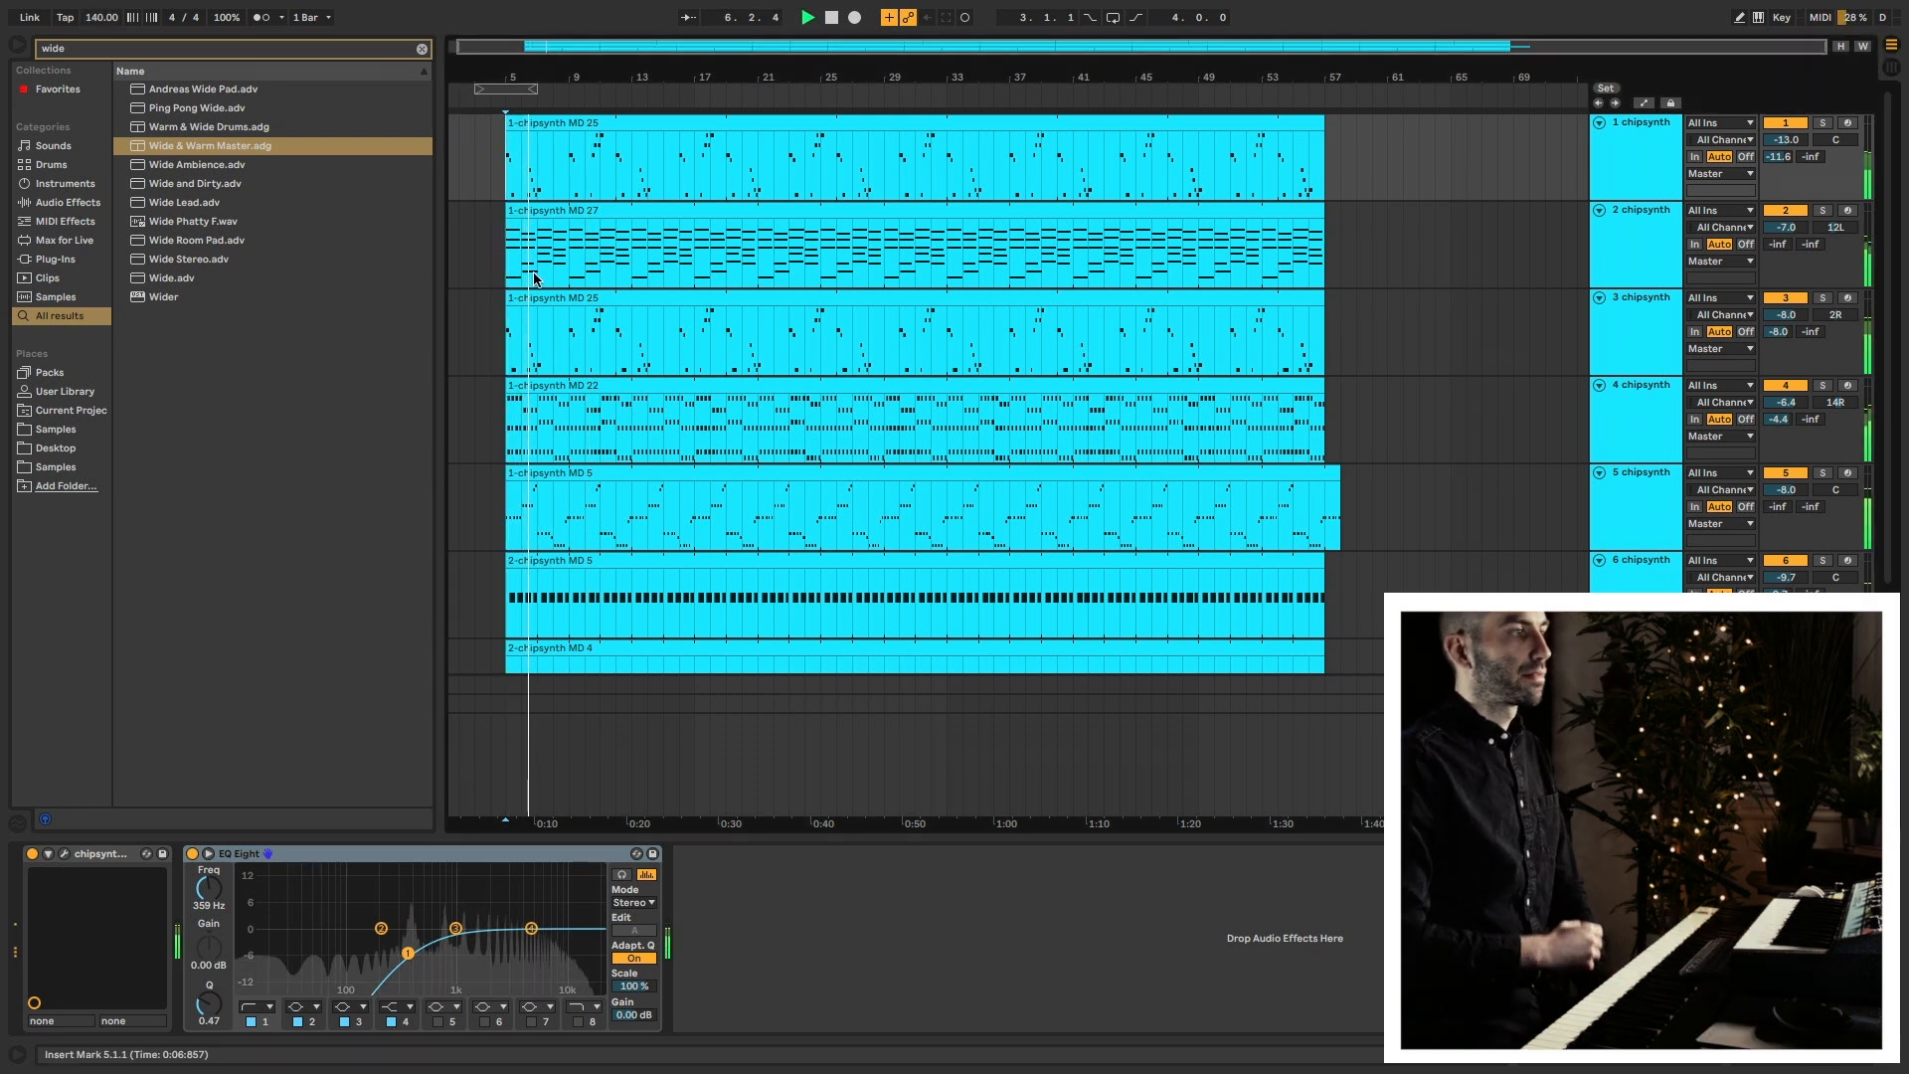
Add Drum Buss after the EQ on MD KICK and set Drive to 20%, Crunch to 23% and Boom to 21% during playback.
{"action": "left_click", "coordinate": [1602, 477]}
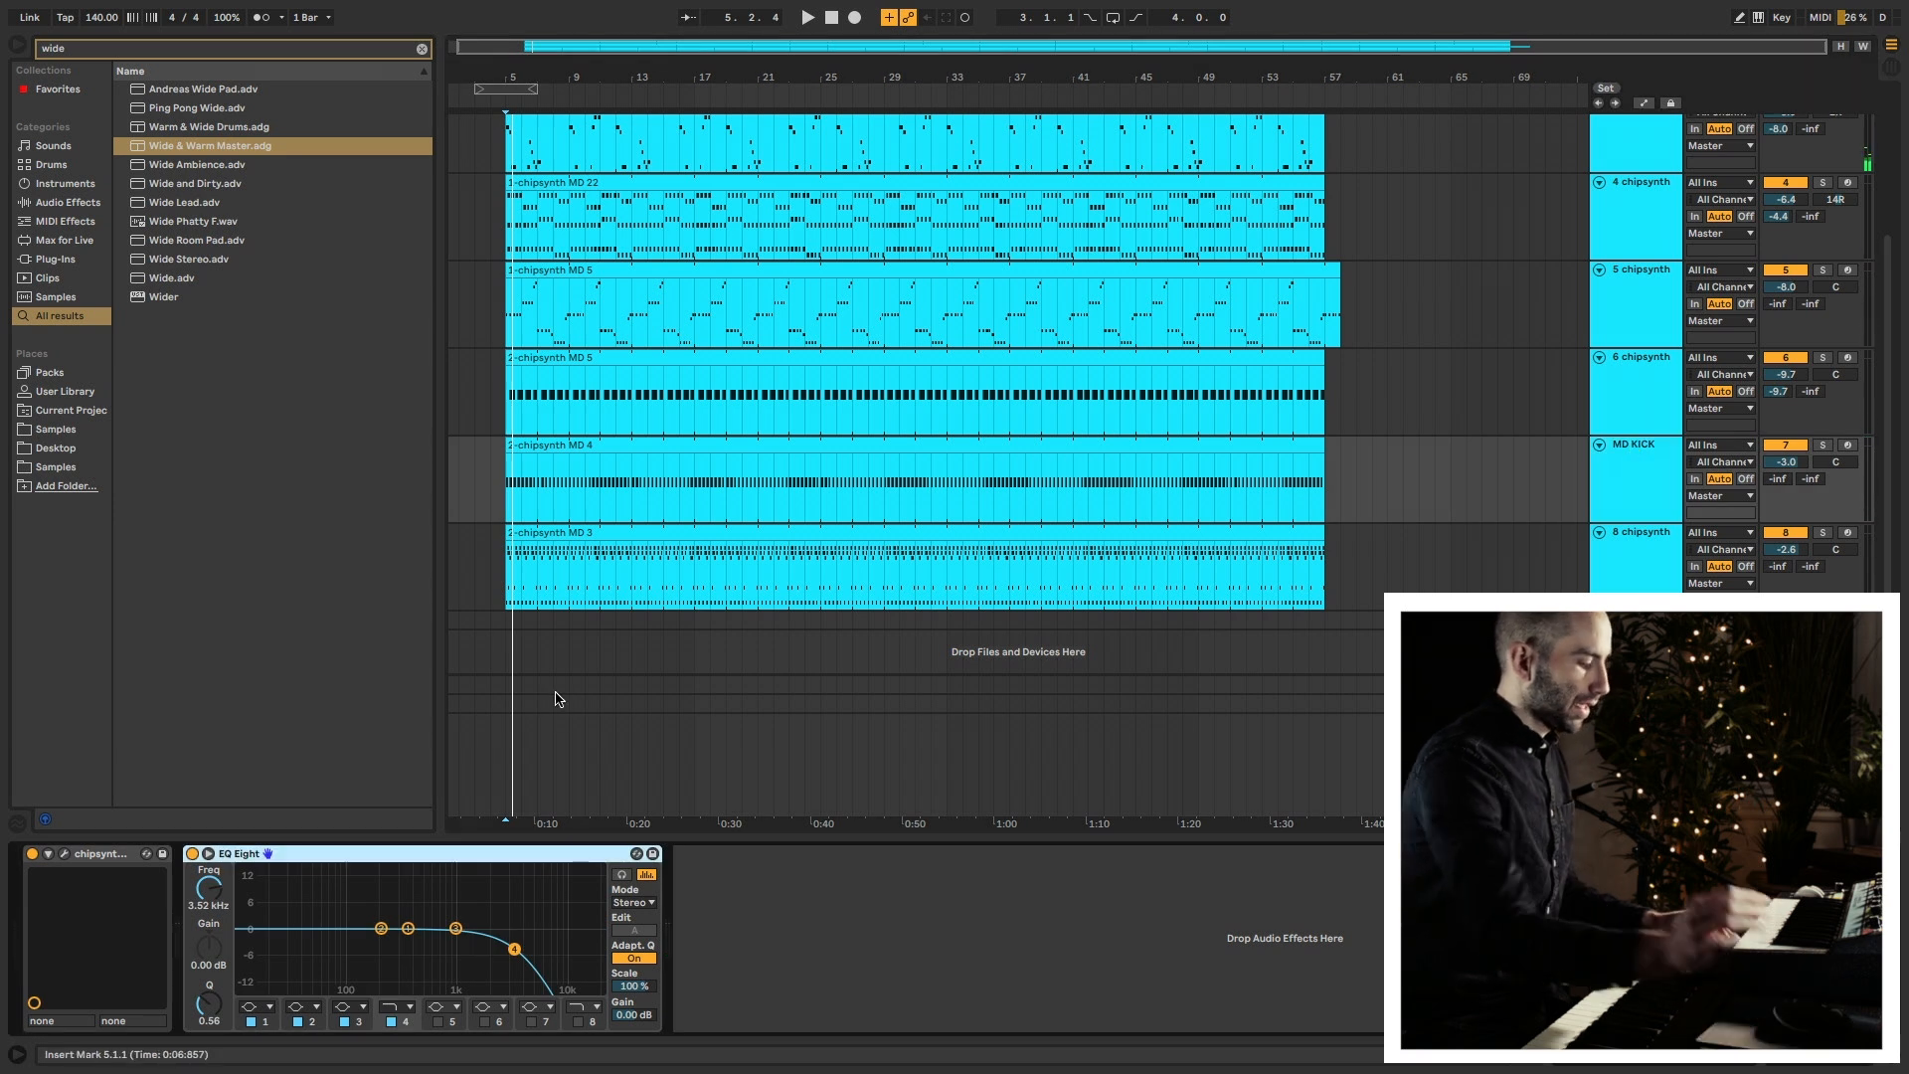
{"action": "key", "text": "ctrl+f"}
{"action": "type", "text": "s"}
{"action": "key", "text": "BackSpace"}
{"action": "type", "text": "d"}
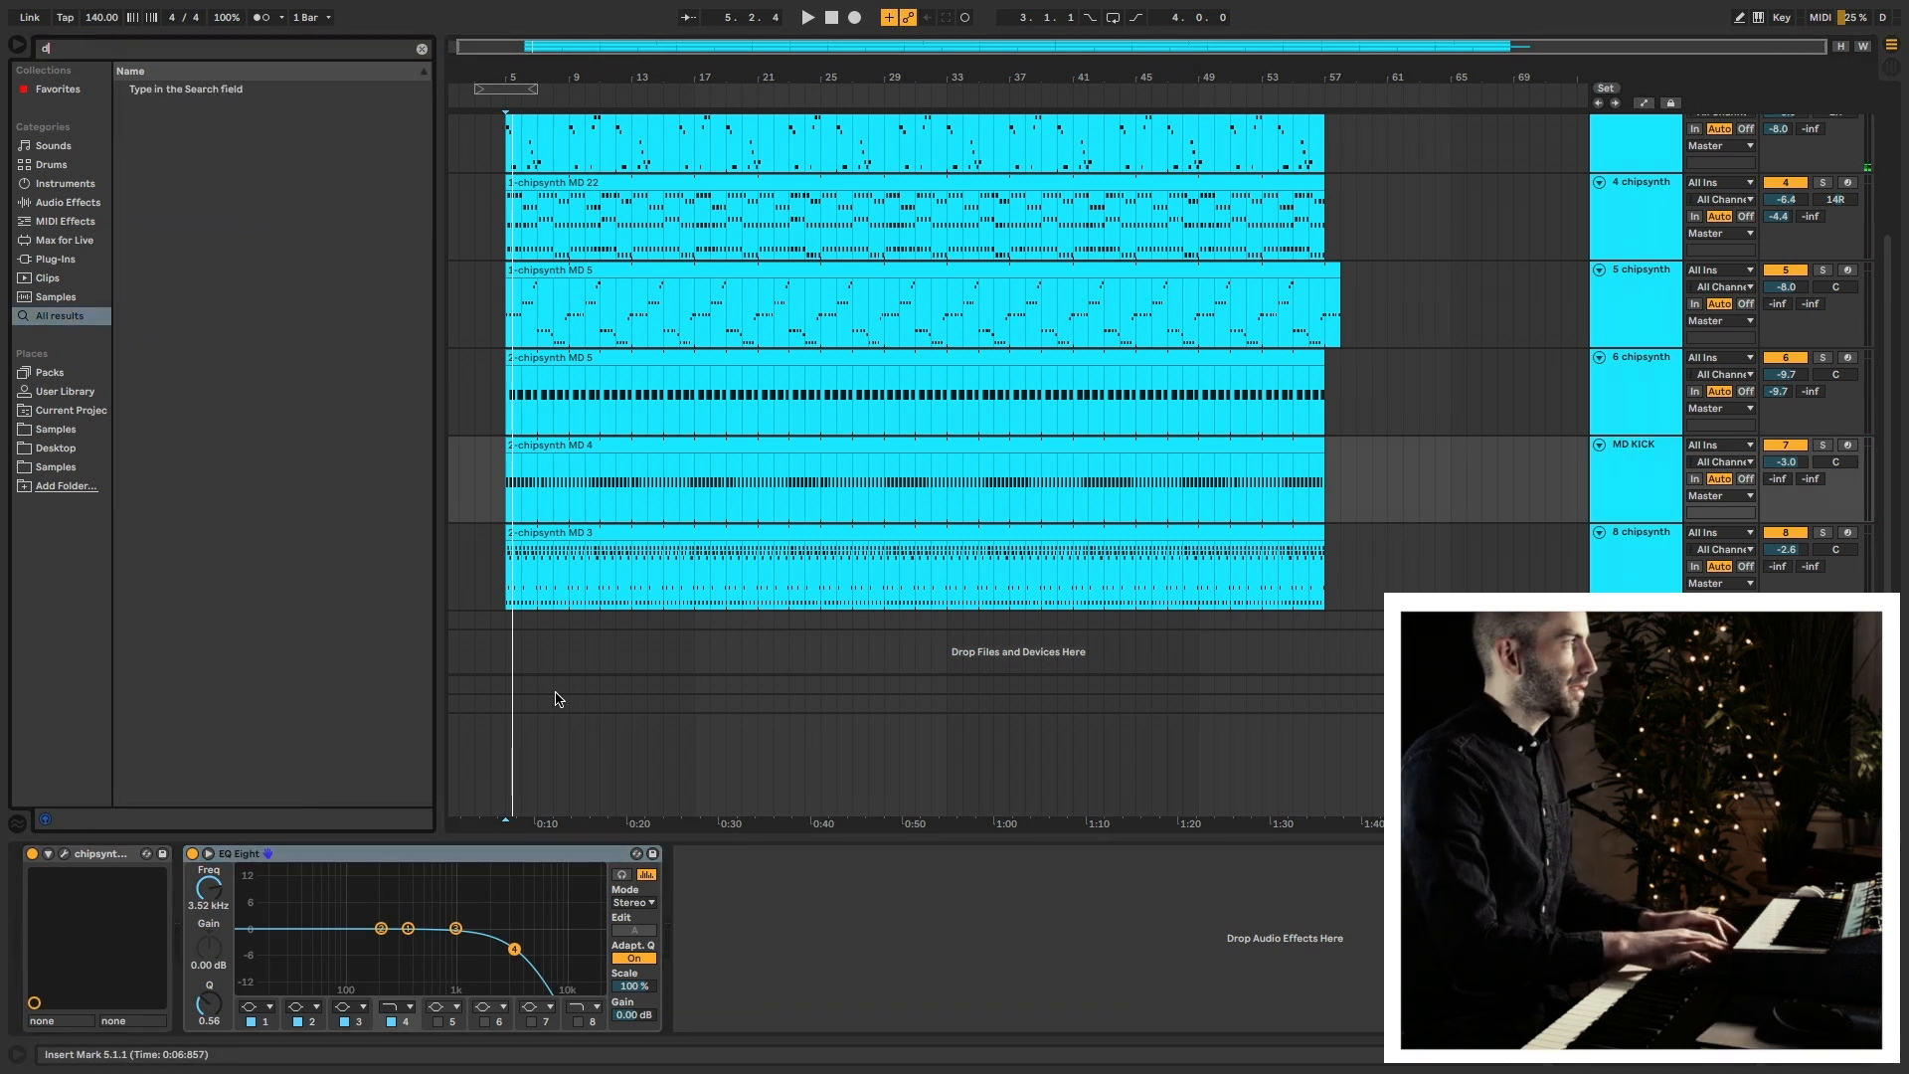
{"action": "type", "text": "bus"}
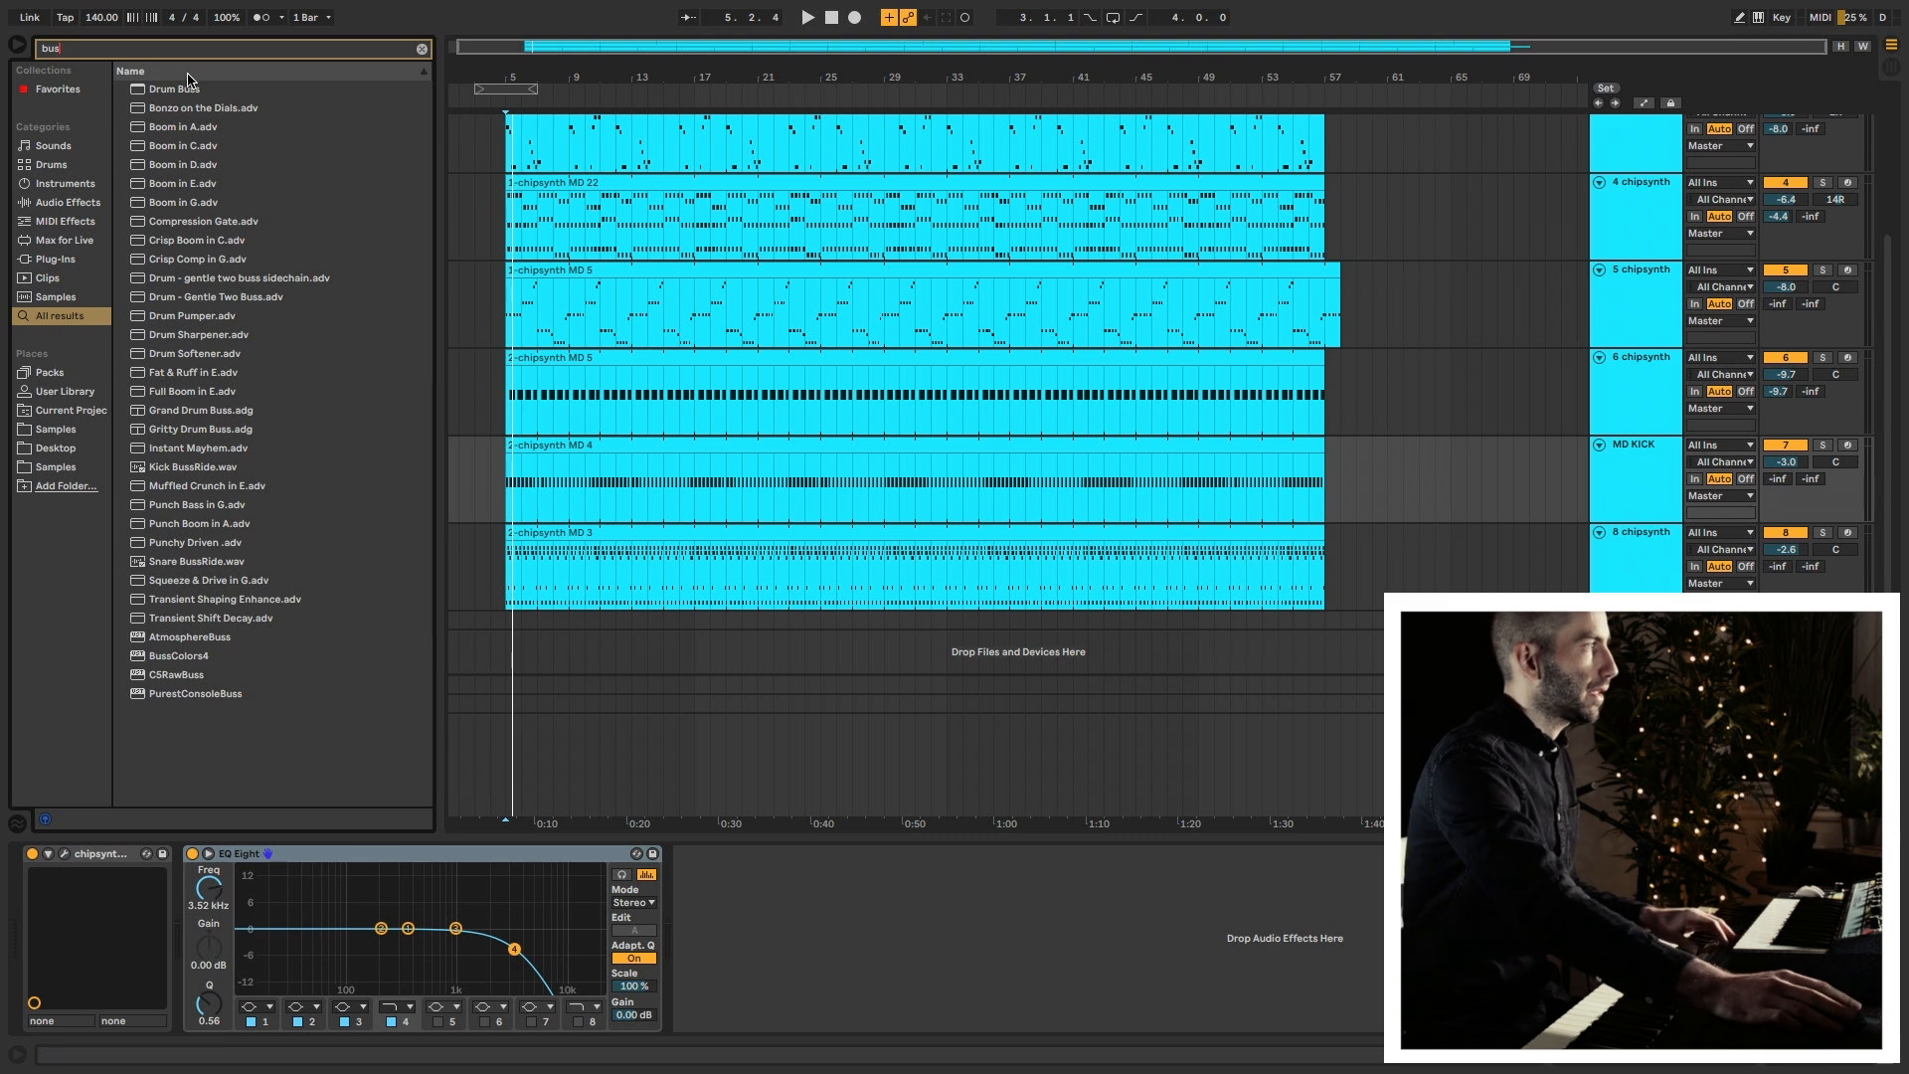
{"action": "left_click_drag", "start_coordinate": [182, 92], "coordinate": [815, 870]}
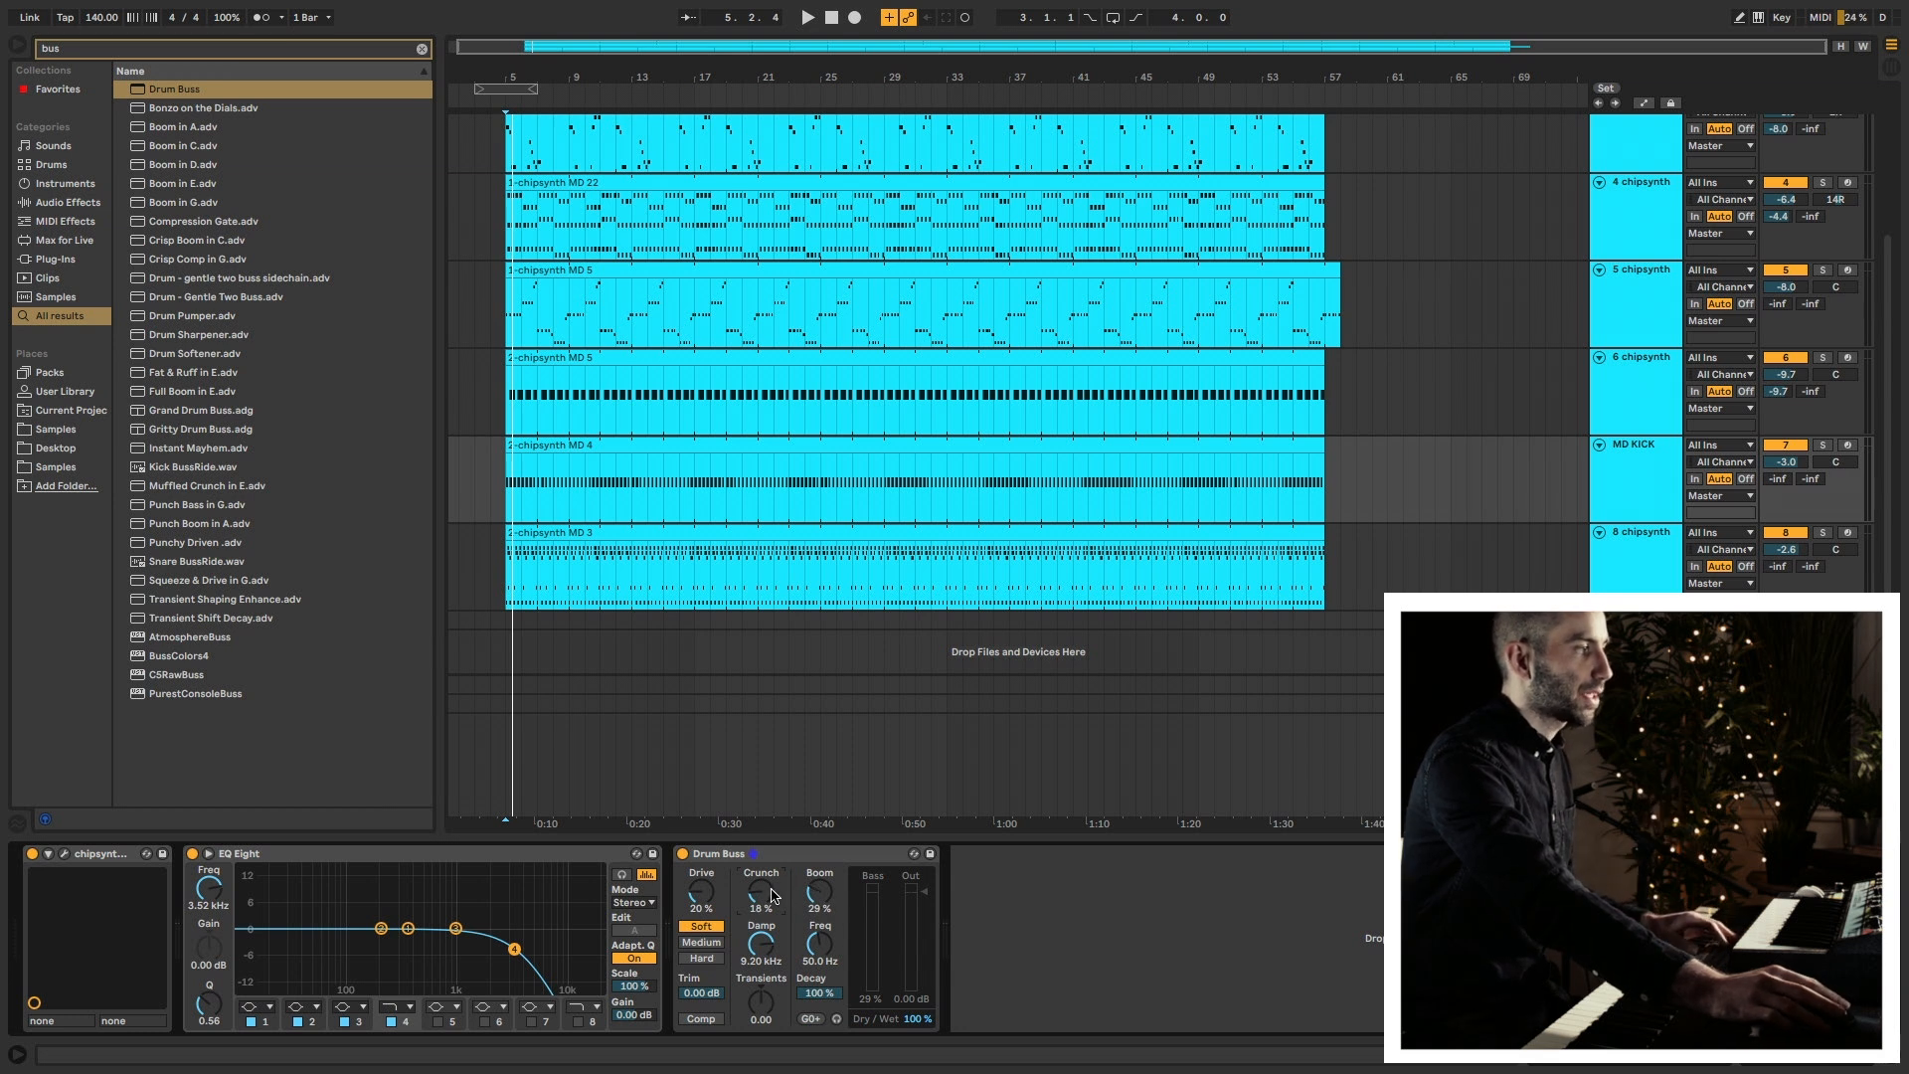
{"action": "key", "text": "space"}
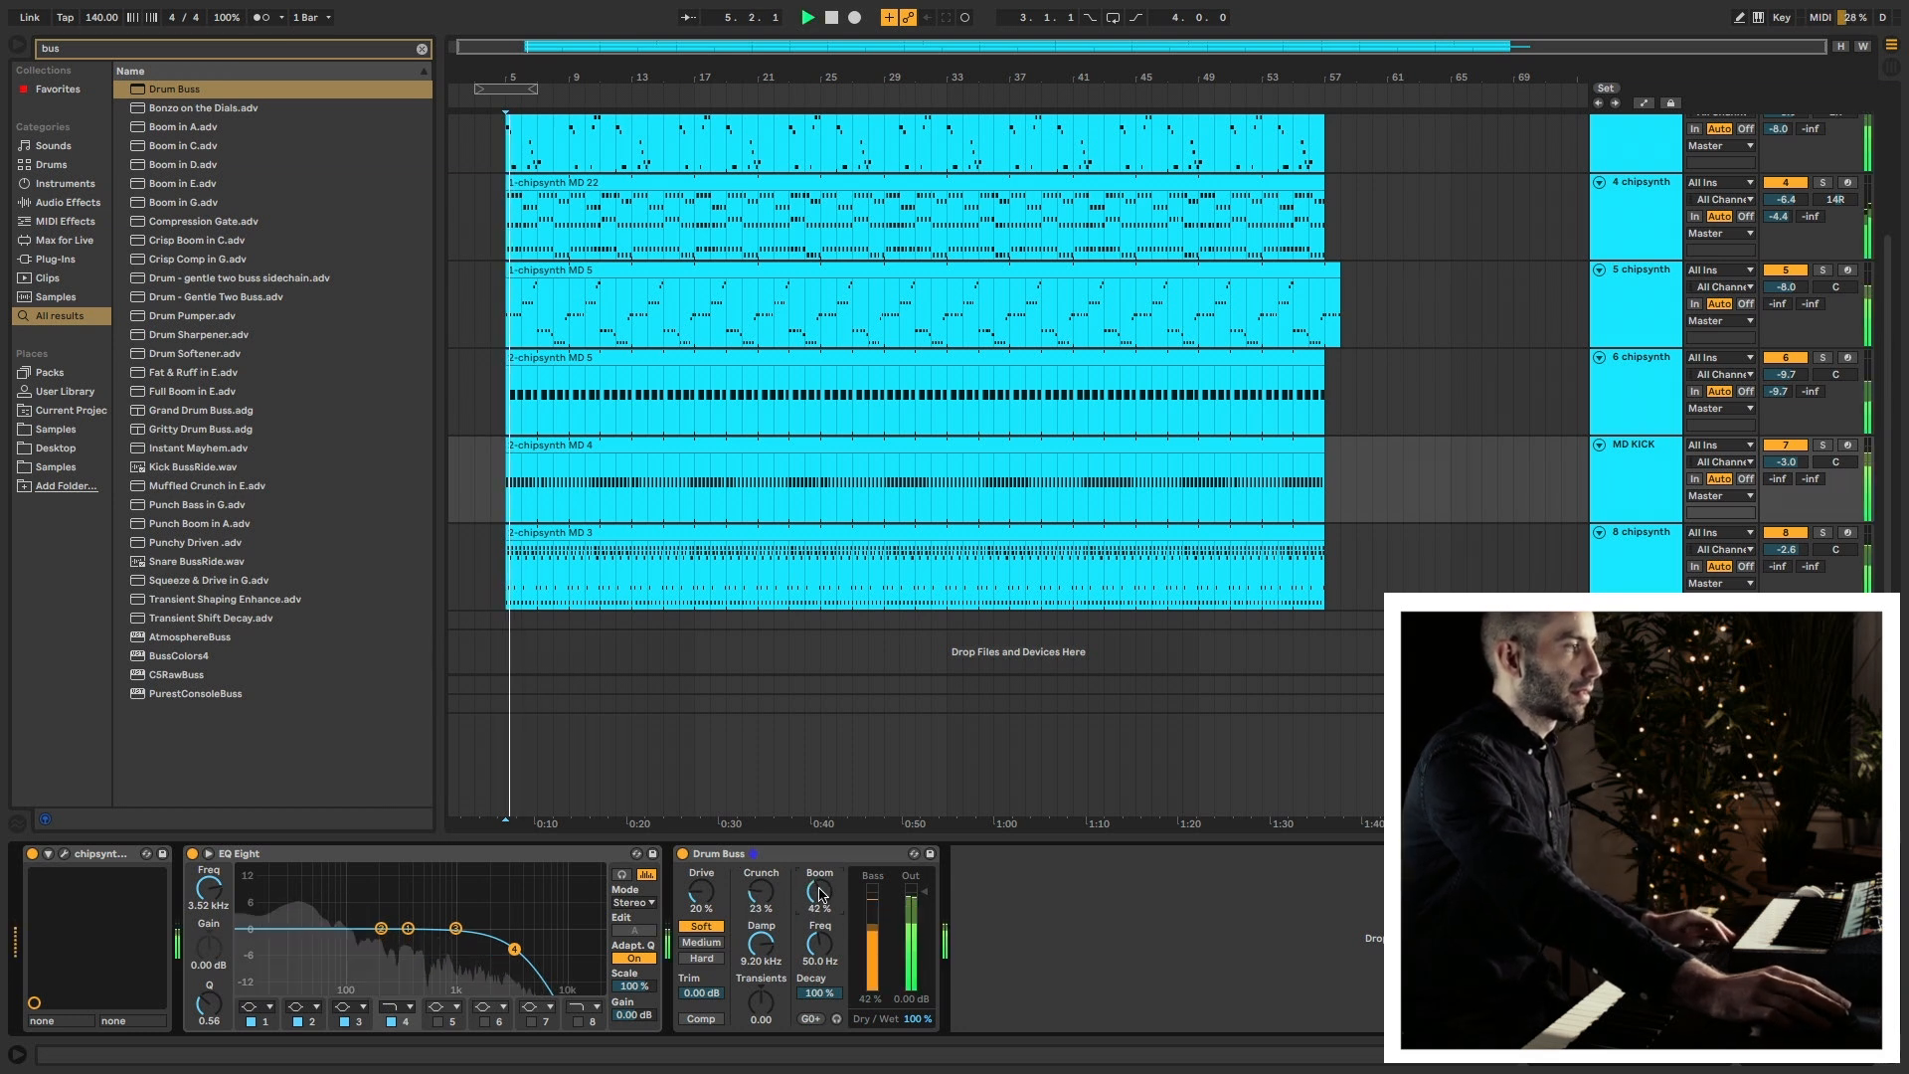
{"action": "left_click_drag", "start_coordinate": [828, 895], "coordinate": [828, 912]}
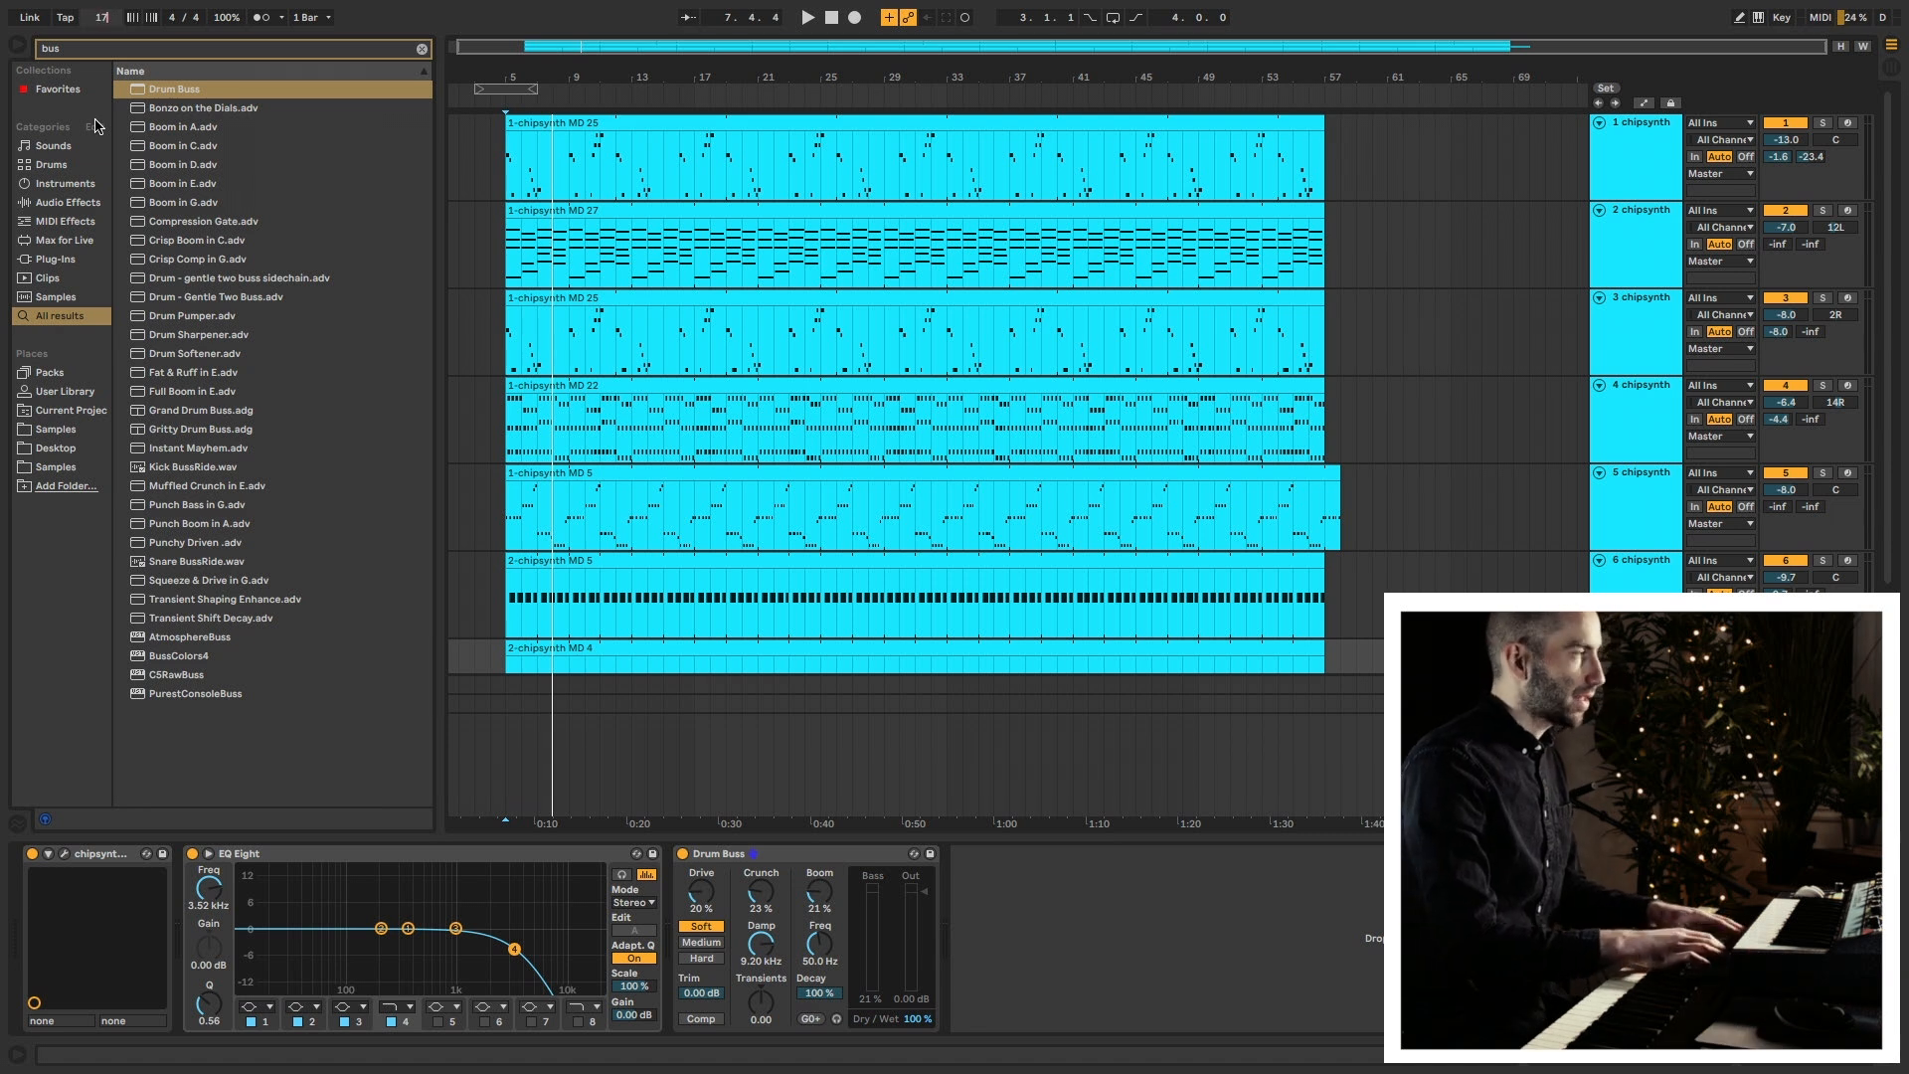
Set the song tempo to 170 BPM and play the arrangement from bar 5.
{"action": "key", "text": "Return"}
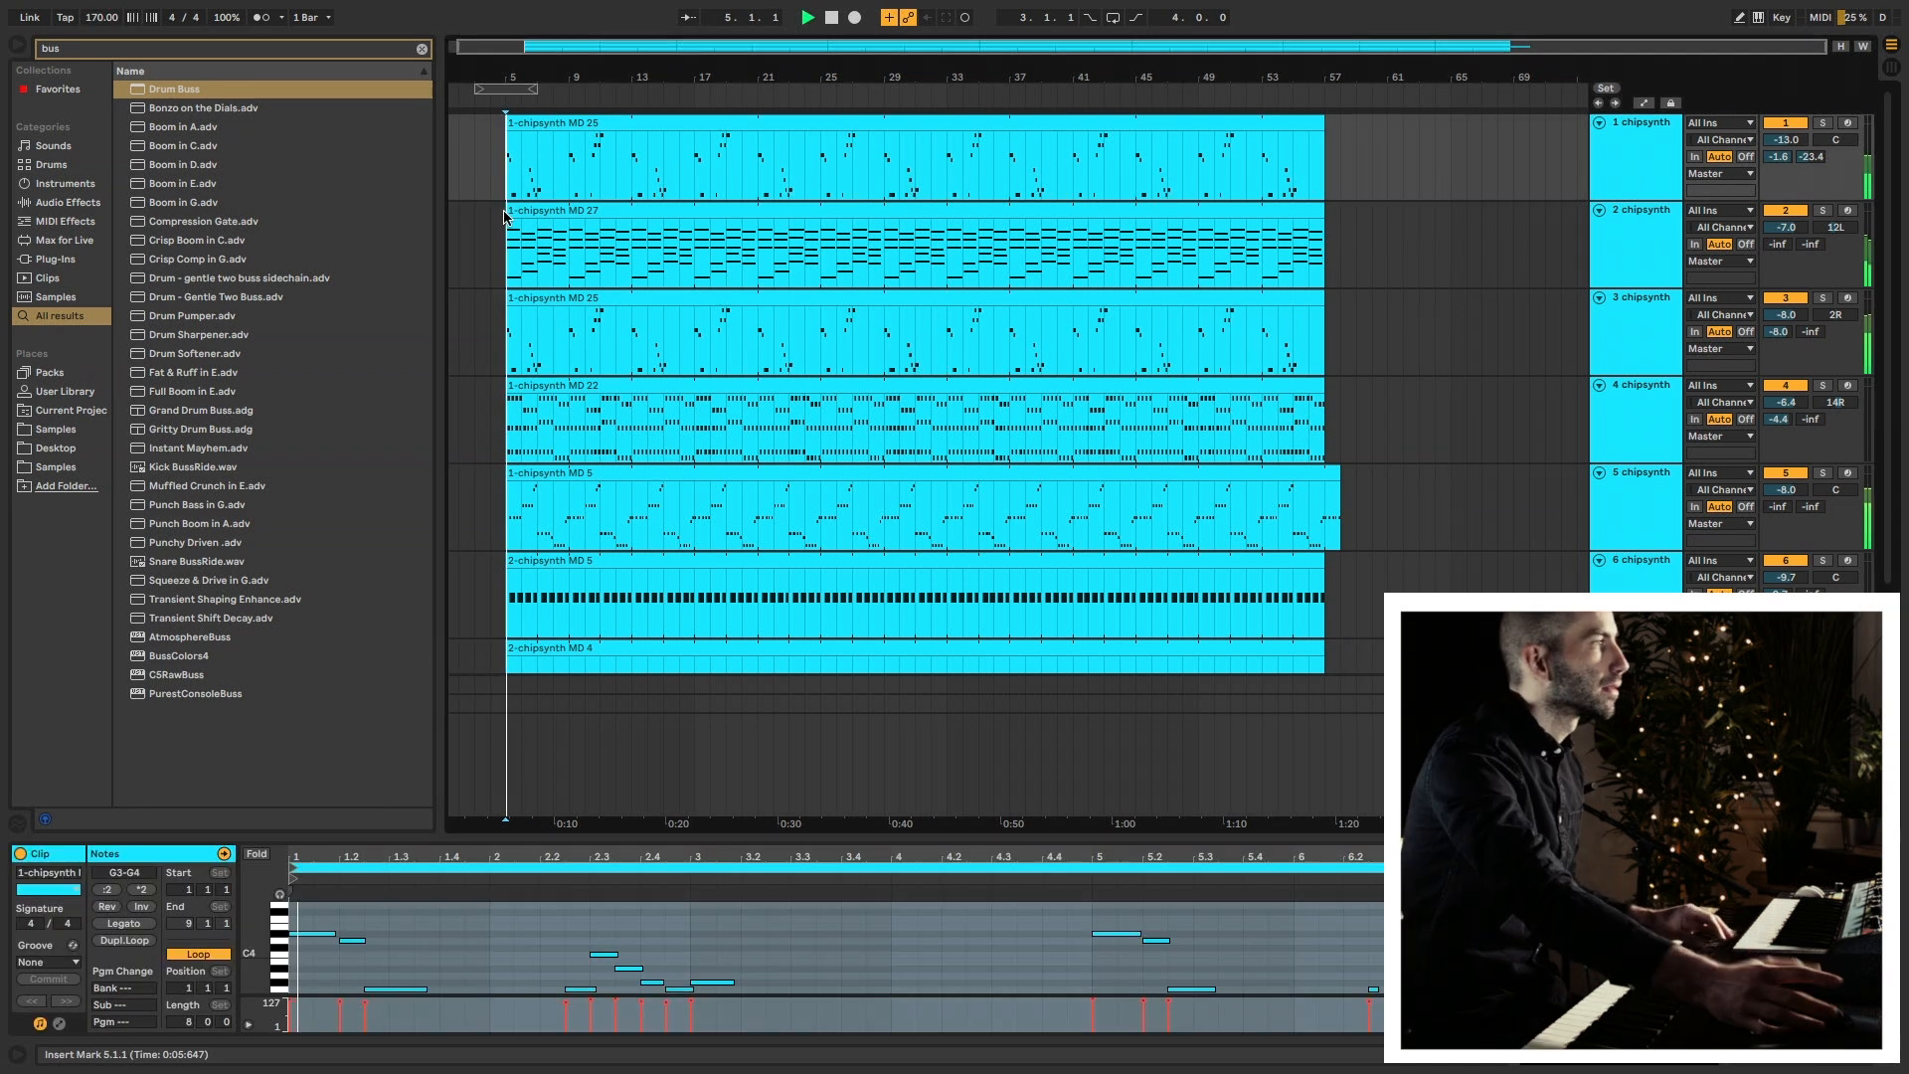
{"action": "left_click", "coordinate": [505, 217]}
{"action": "key", "text": "space"}
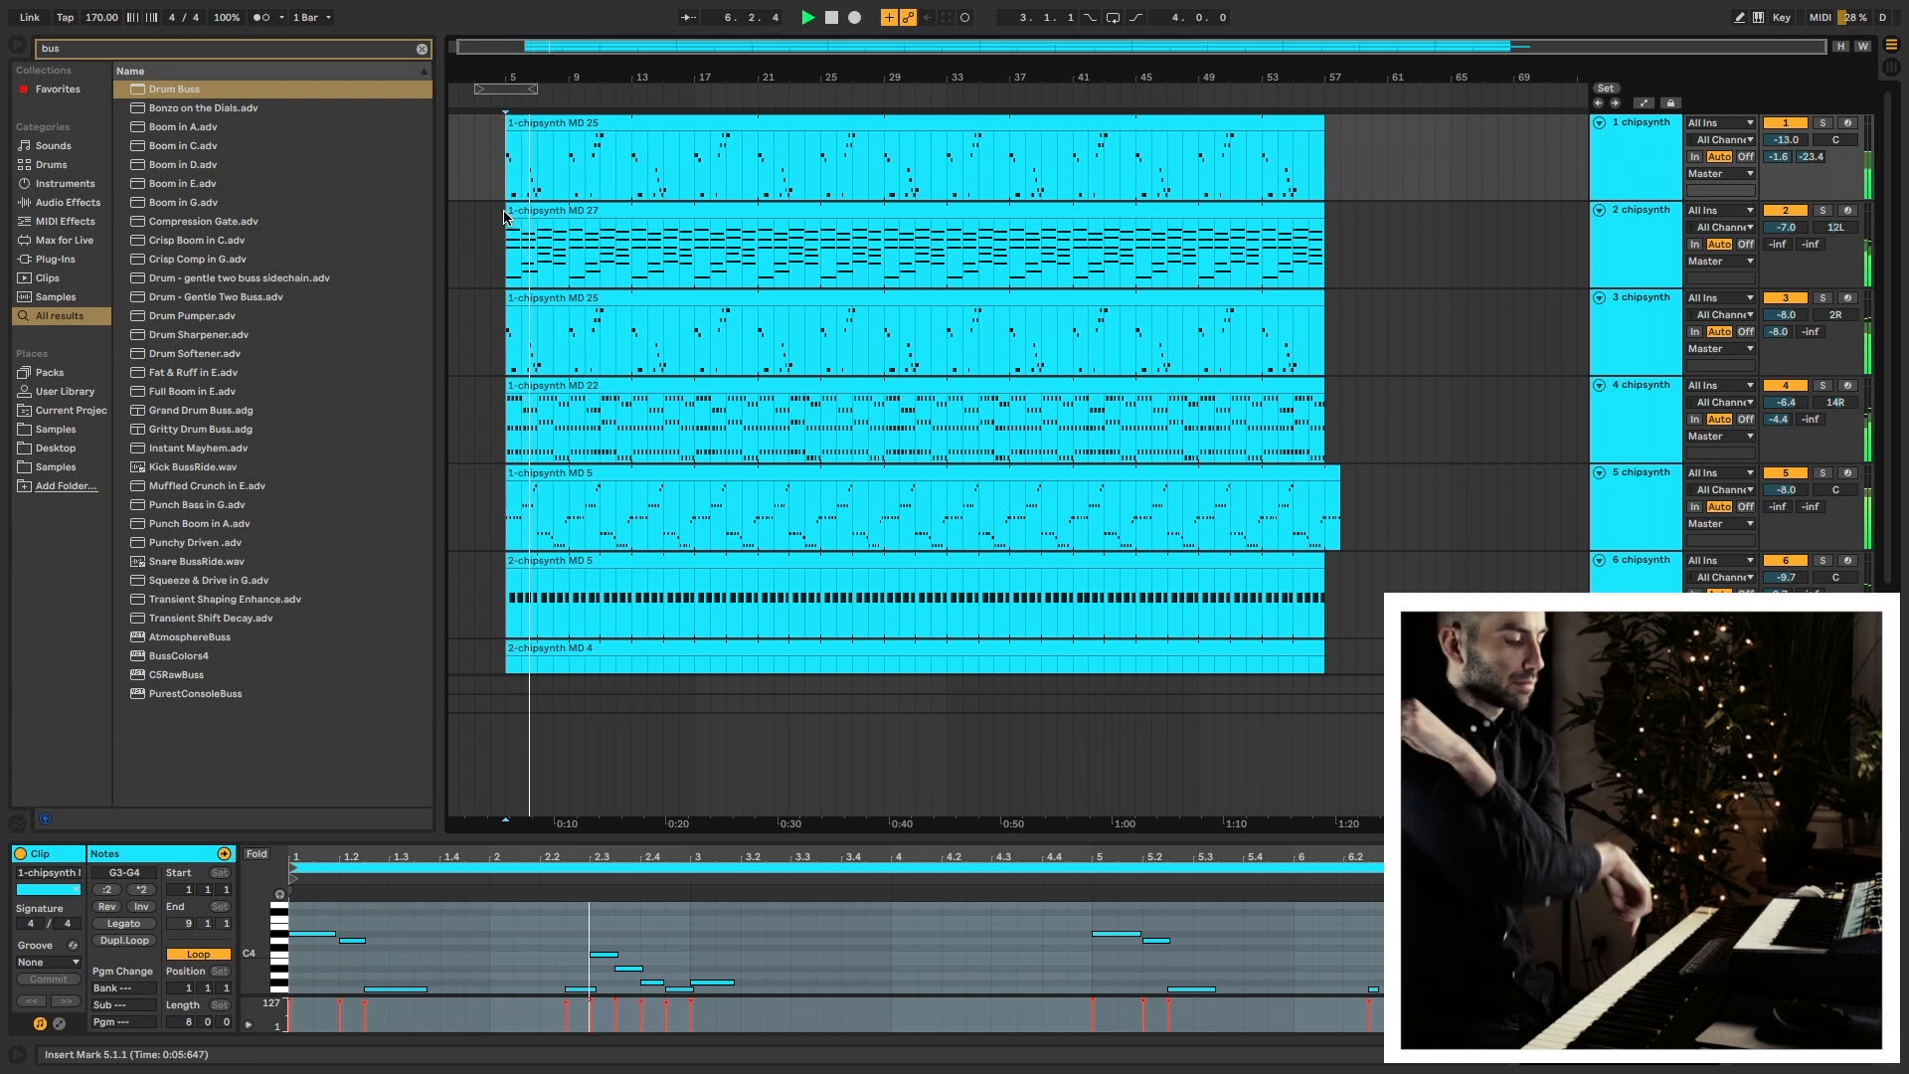